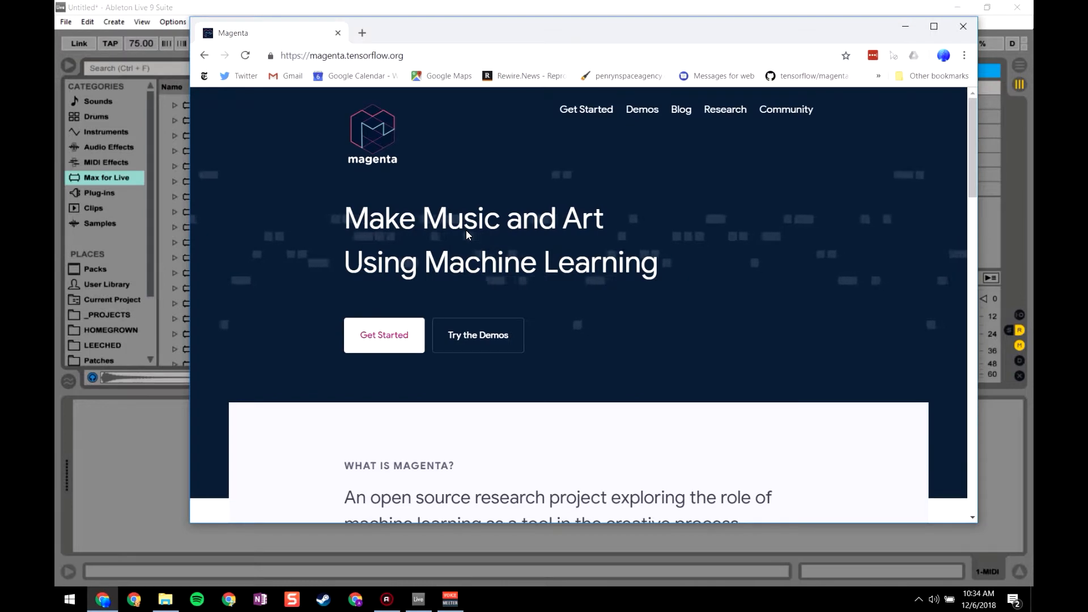
- Read the Magenta project's overview of its Python and JavaScript libraries on its homepage and minimize the browser window
{"action": "scroll", "coordinate": [555, 281], "scroll_direction": "down", "scroll_amount": 3}
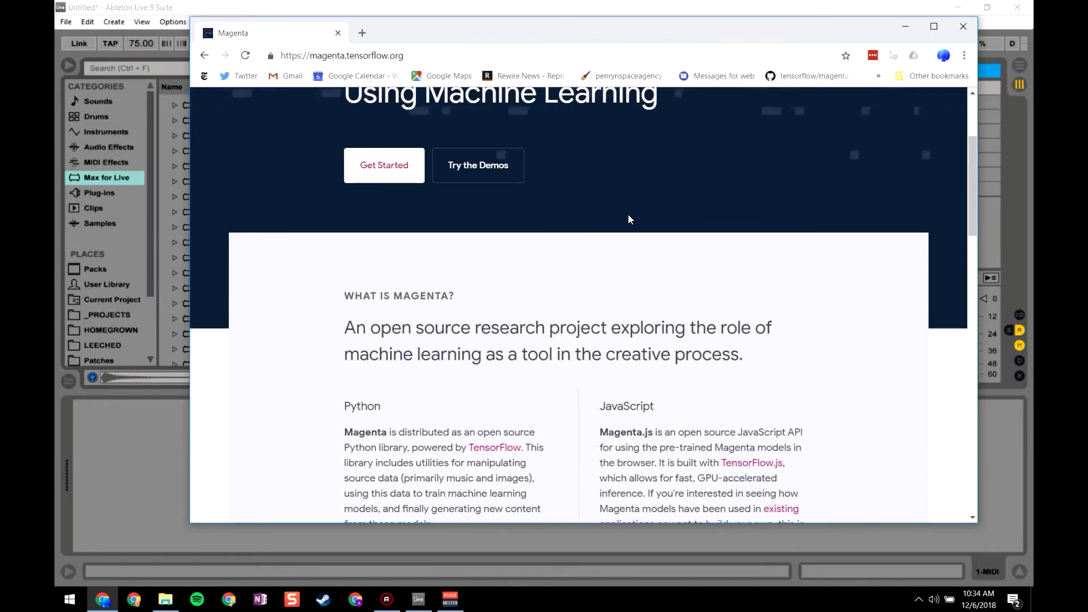
{"action": "scroll", "coordinate": [612, 267], "scroll_direction": "down", "scroll_amount": 2}
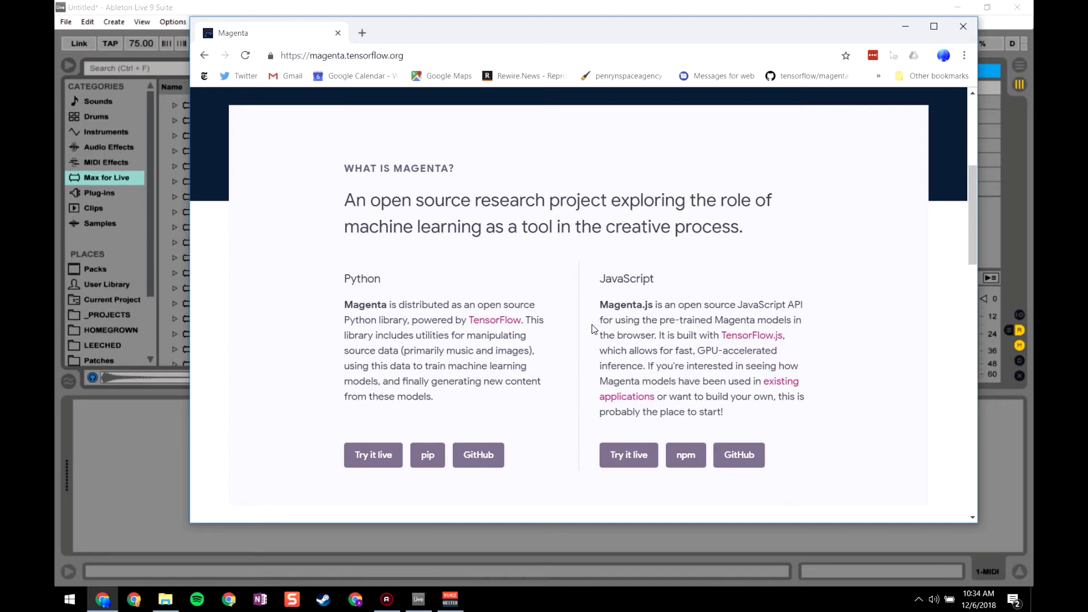
{"action": "scroll", "coordinate": [594, 328], "scroll_direction": "up", "scroll_amount": 3}
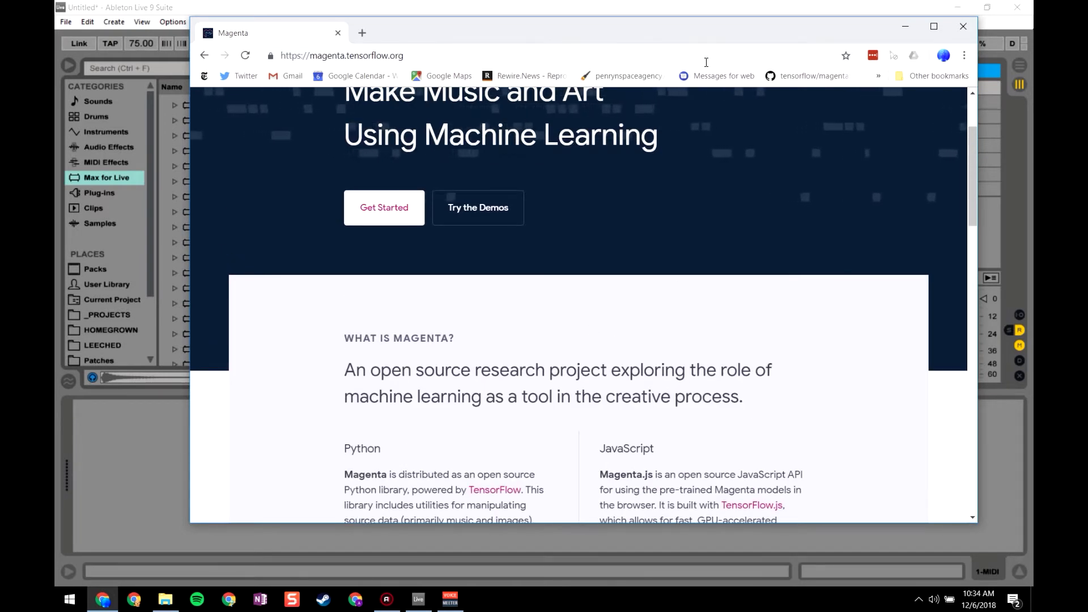
{"action": "left_click_drag", "start_coordinate": [495, 38], "coordinate": [470, 66]}
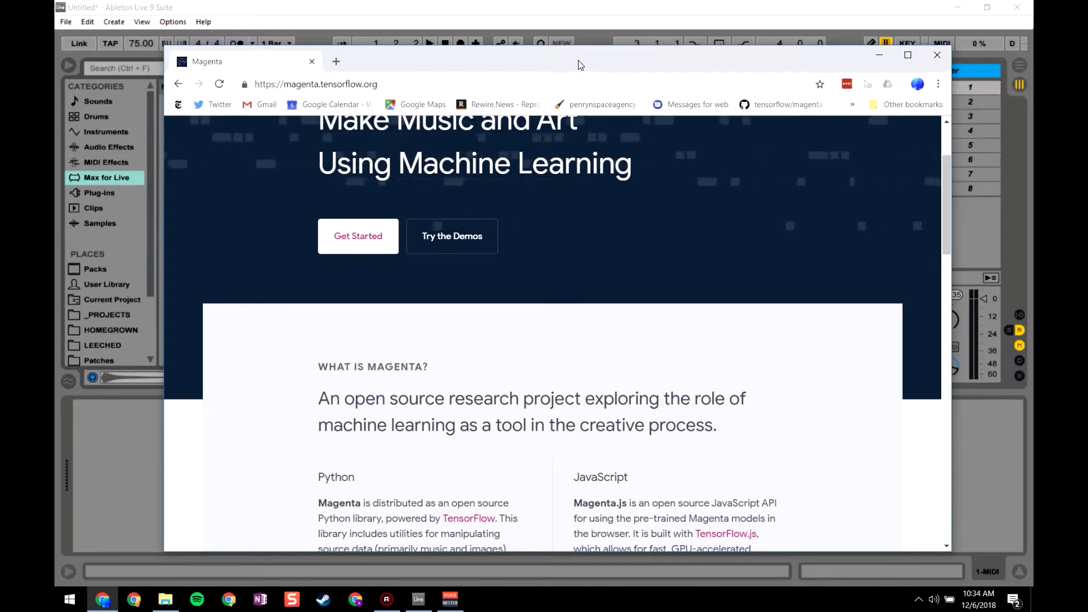
{"action": "left_click_drag", "start_coordinate": [578, 61], "coordinate": [549, 57]}
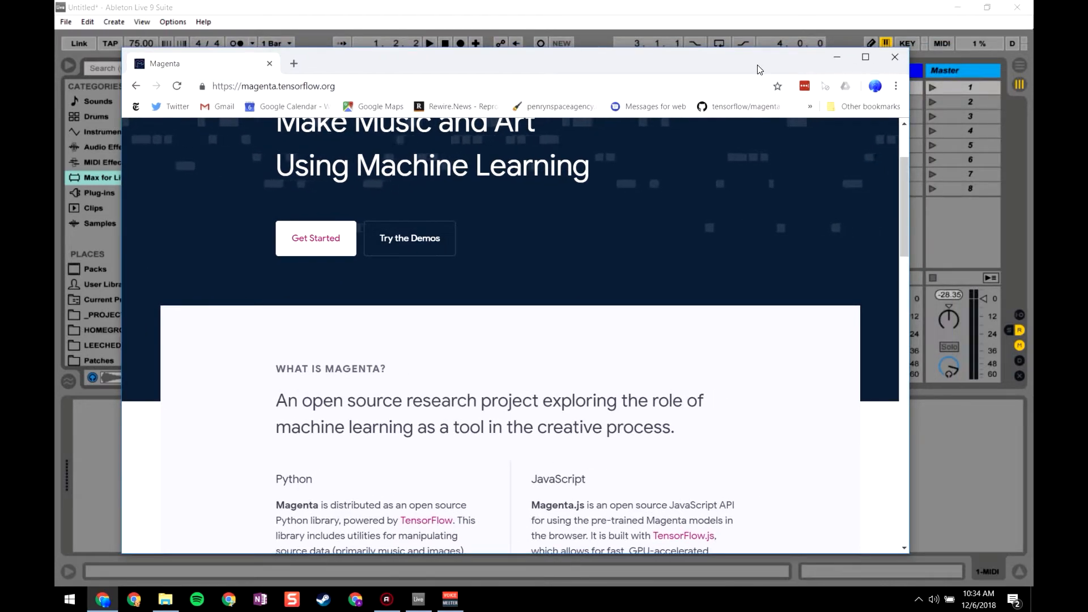
{"action": "left_click", "coordinate": [836, 58]}
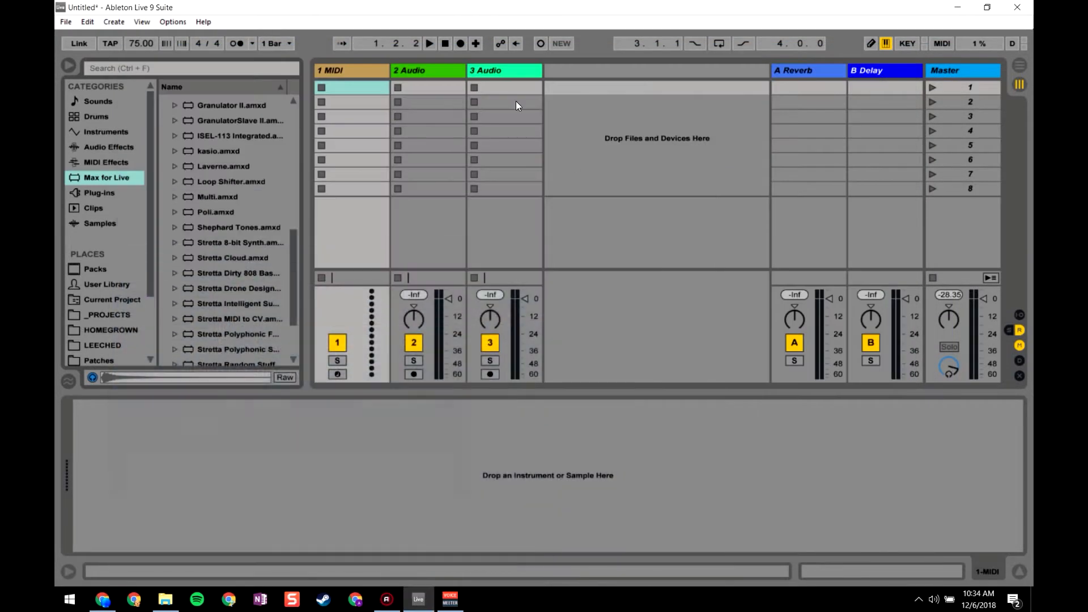
- Check the Max application path in Ableton Live's file and folder preferences and close the preferences
{"action": "left_click", "coordinate": [165, 599]}
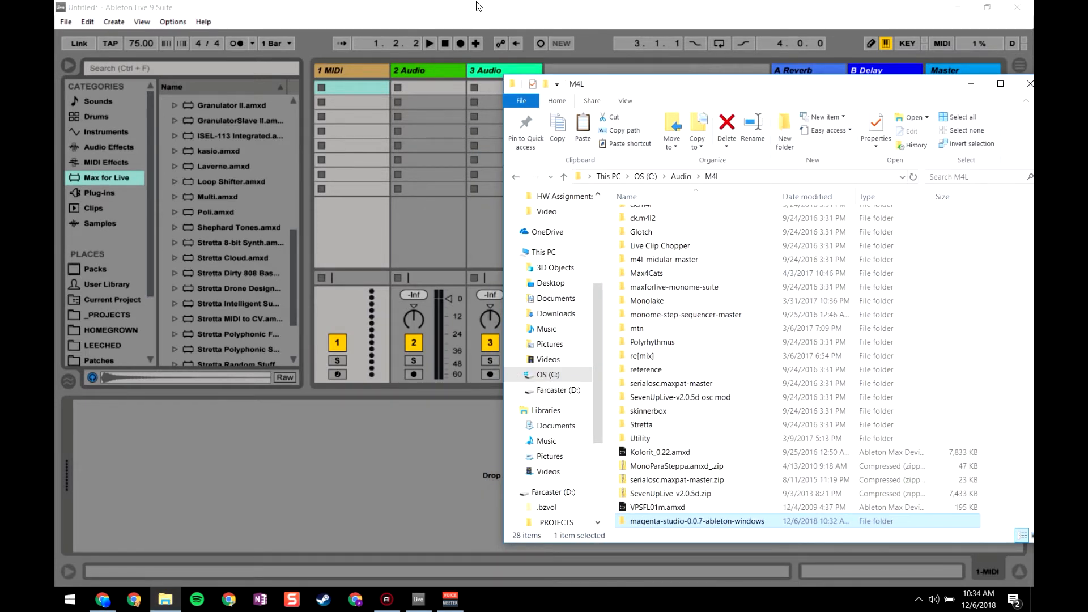
{"action": "left_click", "coordinate": [225, 6]}
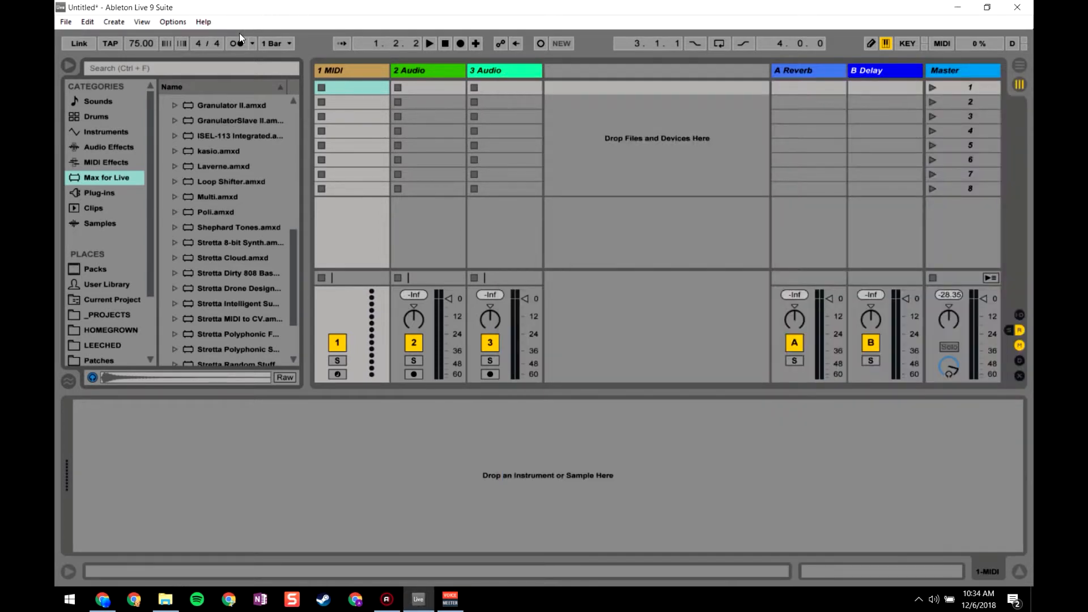
{"action": "left_click", "coordinate": [172, 24]}
{"action": "left_click", "coordinate": [188, 347]}
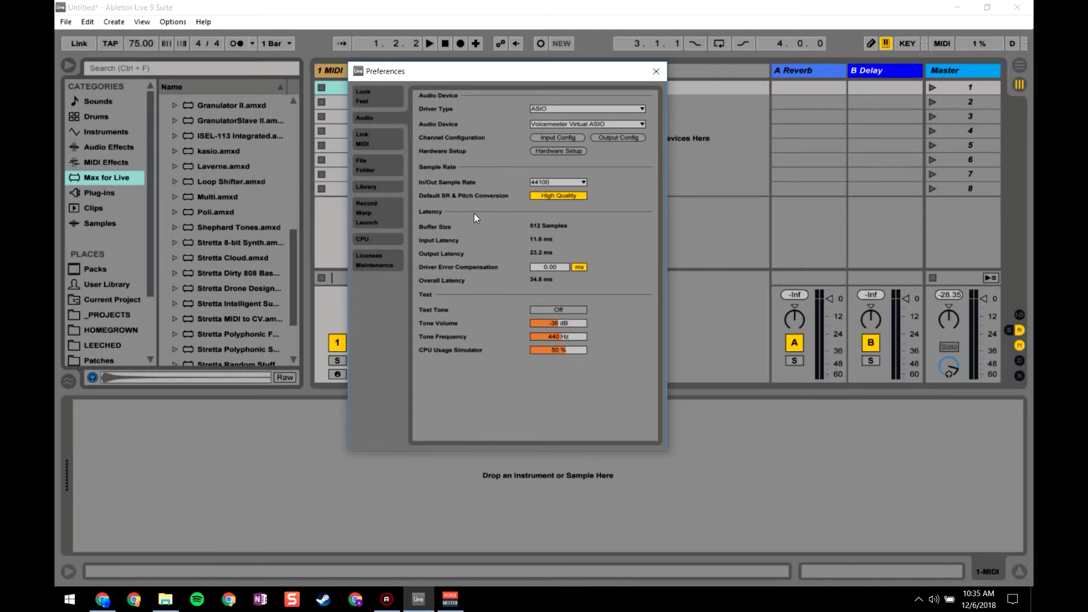
{"action": "left_click", "coordinate": [371, 138]}
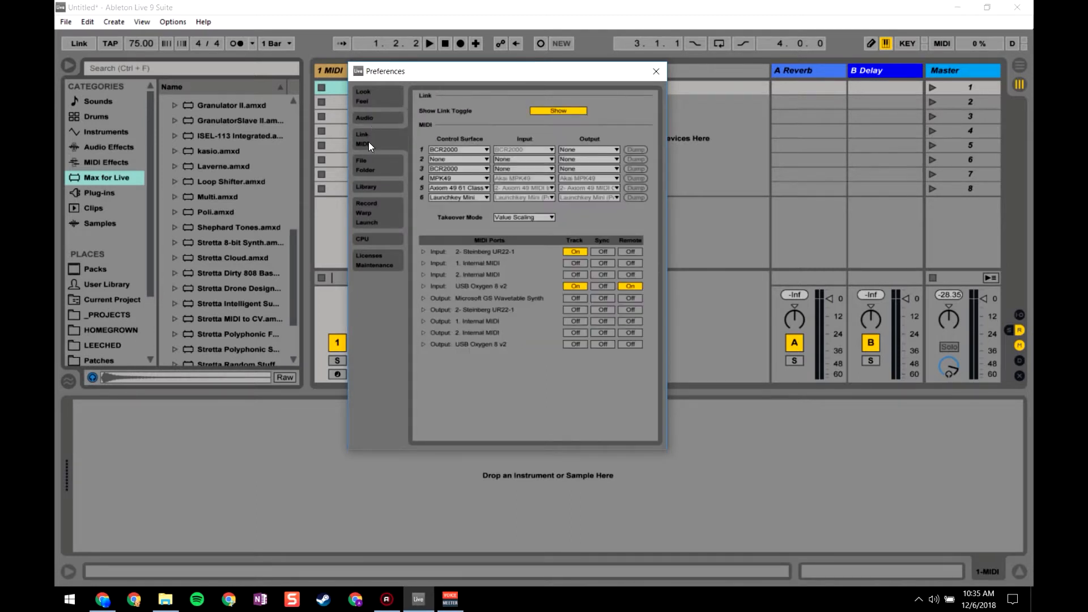
{"action": "left_click", "coordinate": [351, 168]}
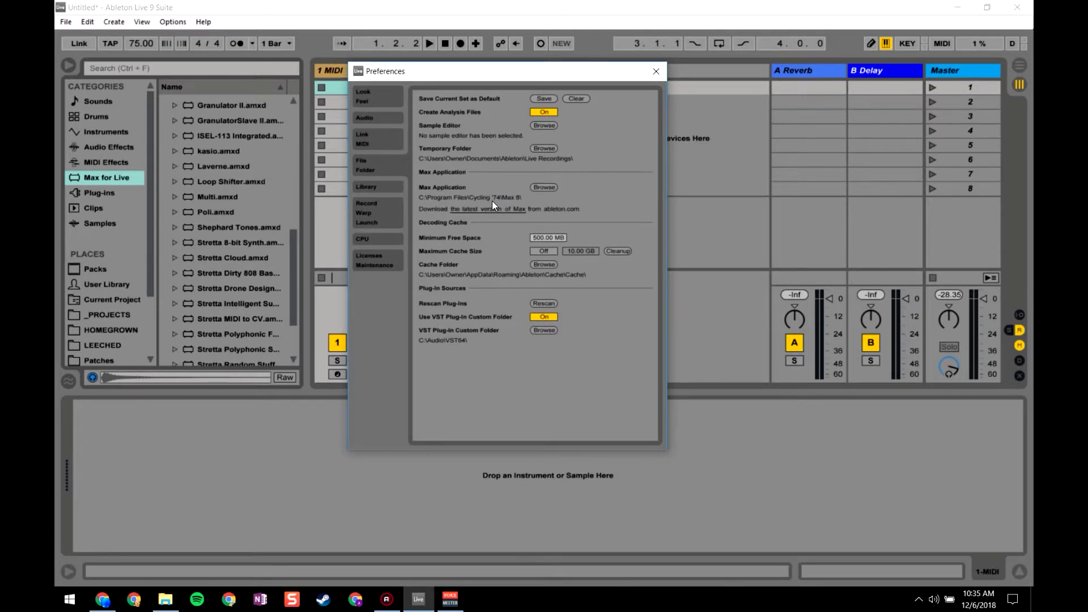
{"action": "left_click", "coordinate": [658, 71]}
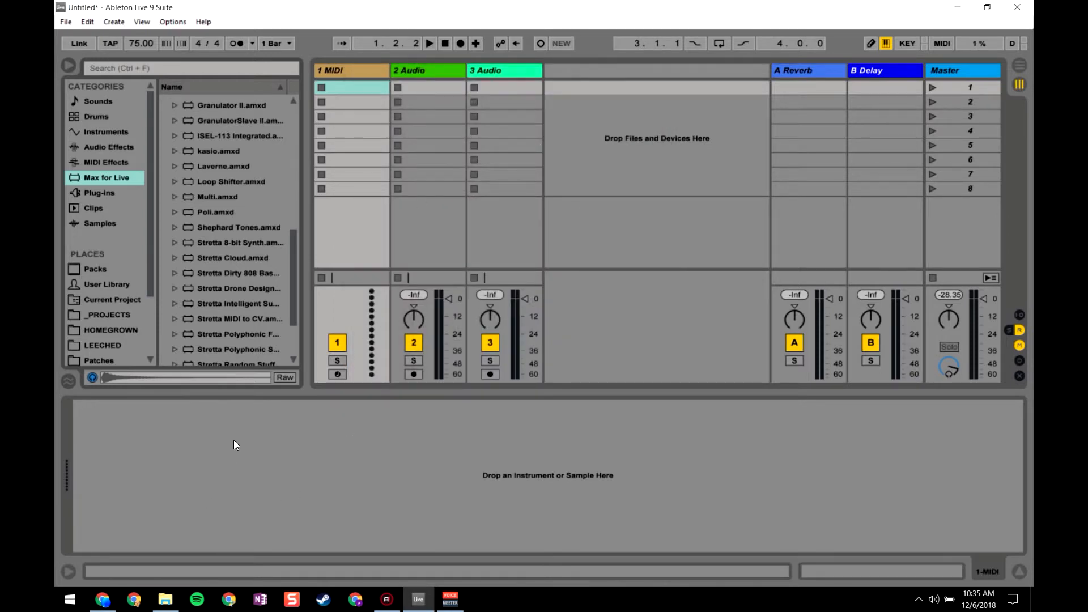
- Load magenta.amxd from the magenta-studio-0.0.7-ableton-windows folder onto the 1 MIDI track and put the file window away
{"action": "left_click", "coordinate": [165, 600]}
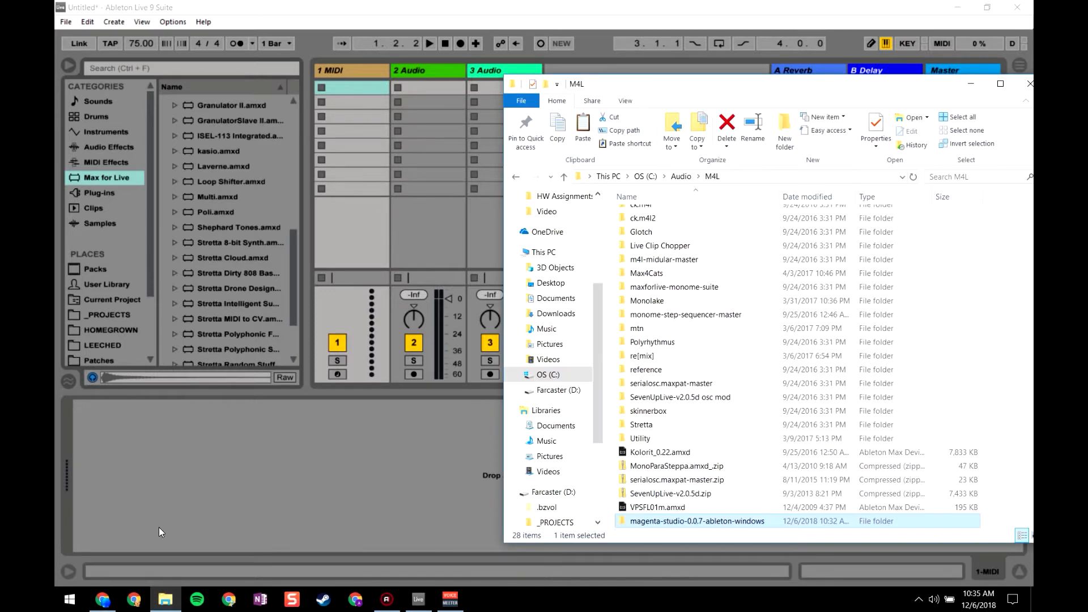
{"action": "double_click", "coordinate": [644, 523]}
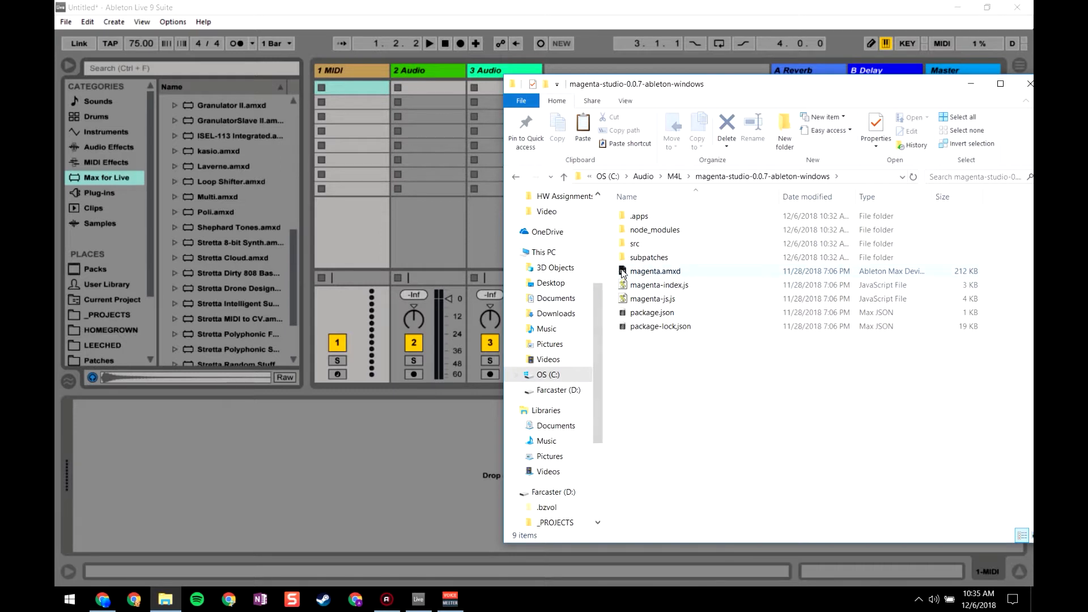
{"action": "left_click_drag", "start_coordinate": [622, 272], "coordinate": [346, 75]}
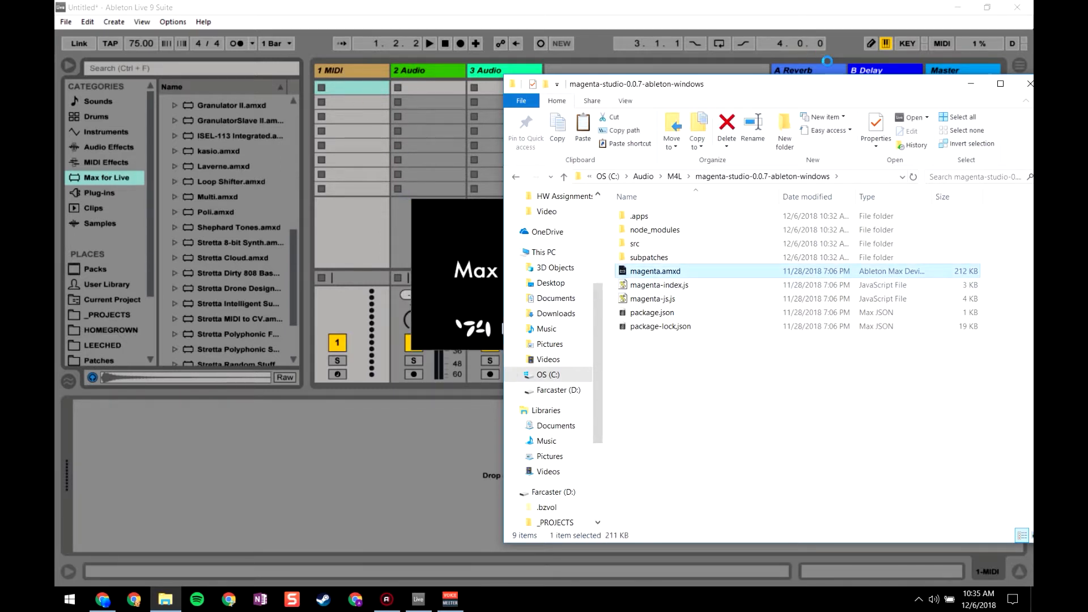
{"action": "left_click_drag", "start_coordinate": [991, 86], "coordinate": [810, 116]}
{"action": "left_click", "coordinate": [790, 113]}
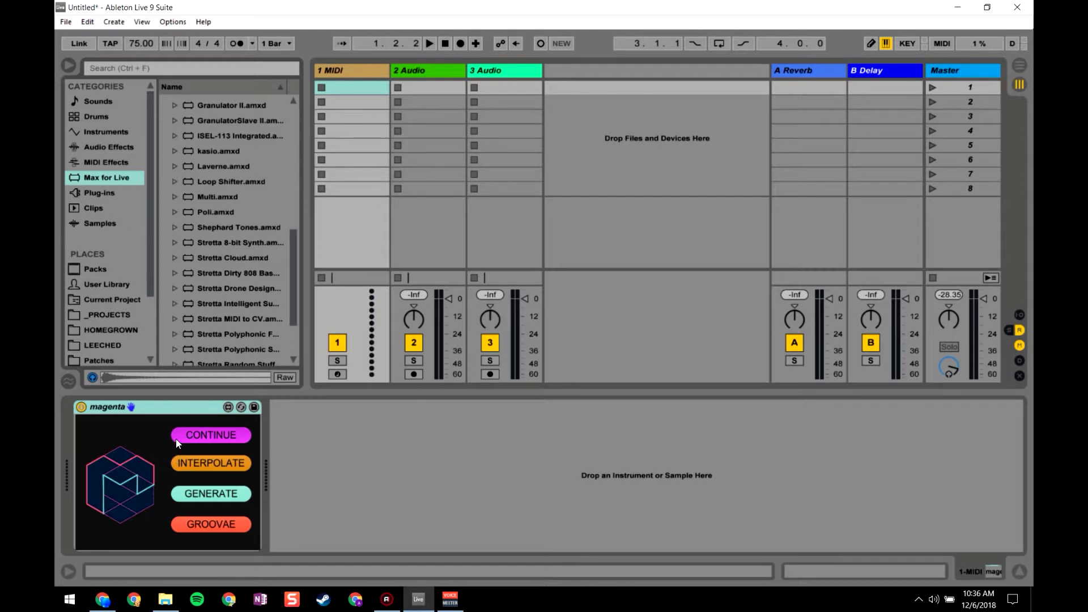
- View the options of Magenta's Continue and Interpolate tools, closing each window after inspection
{"action": "left_click", "coordinate": [204, 436]}
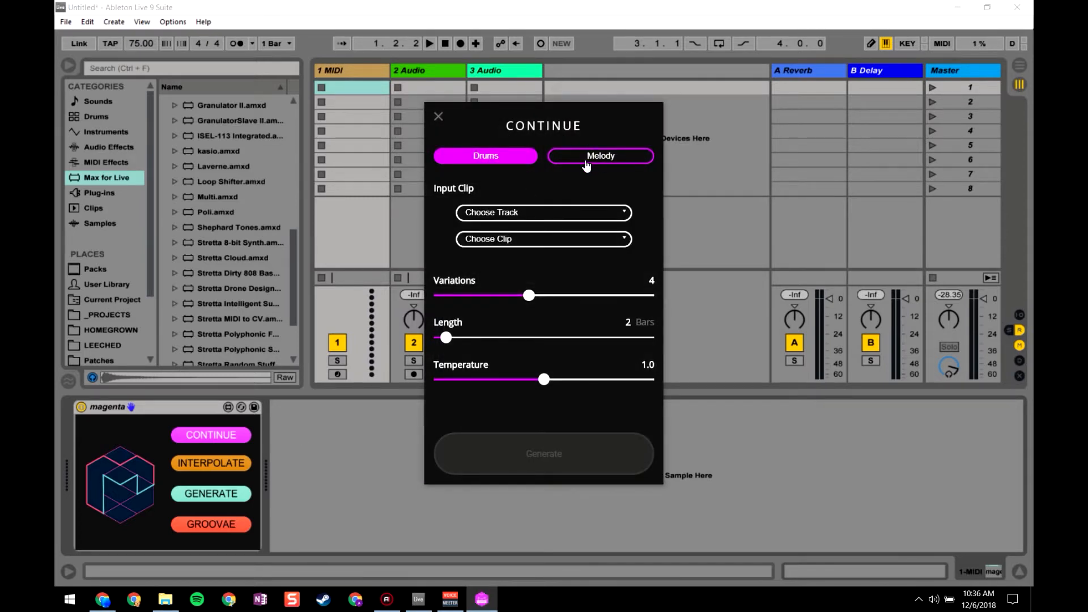
{"action": "left_click", "coordinate": [439, 116]}
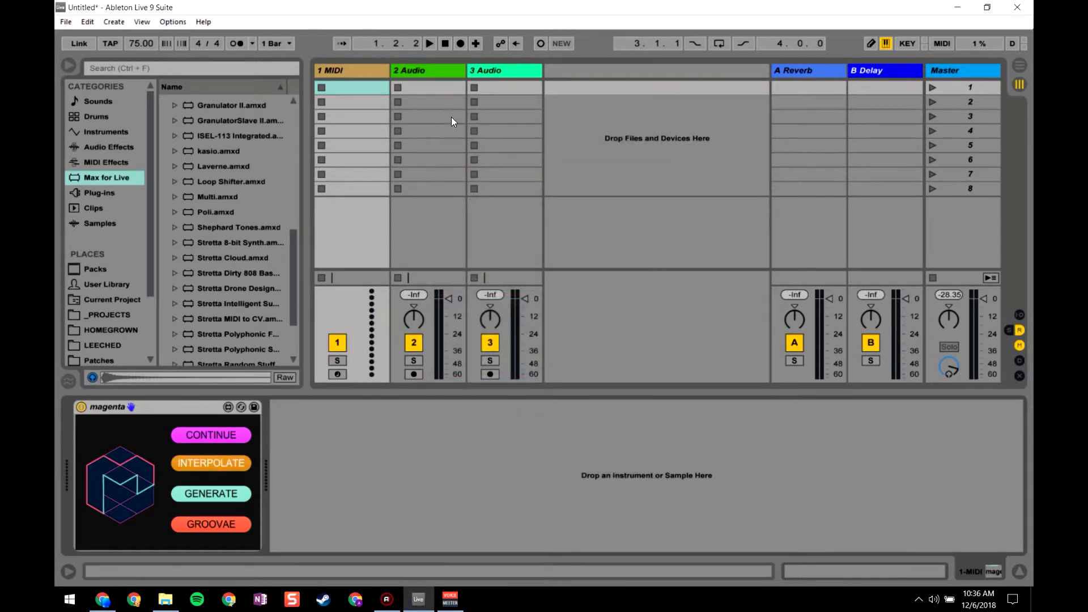
{"action": "left_click", "coordinate": [218, 462]}
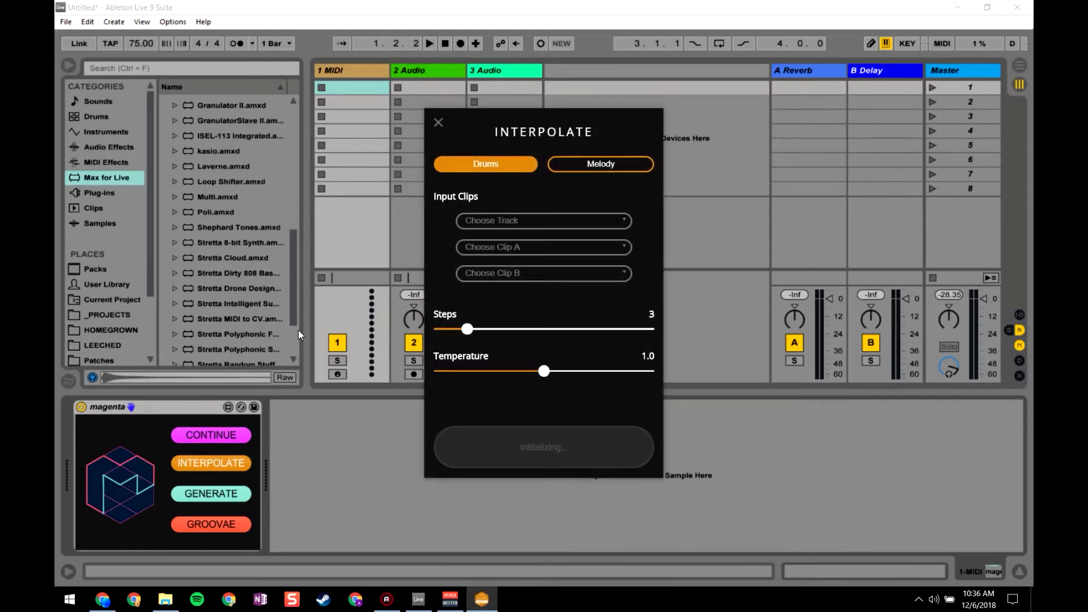
{"action": "left_click", "coordinate": [439, 122]}
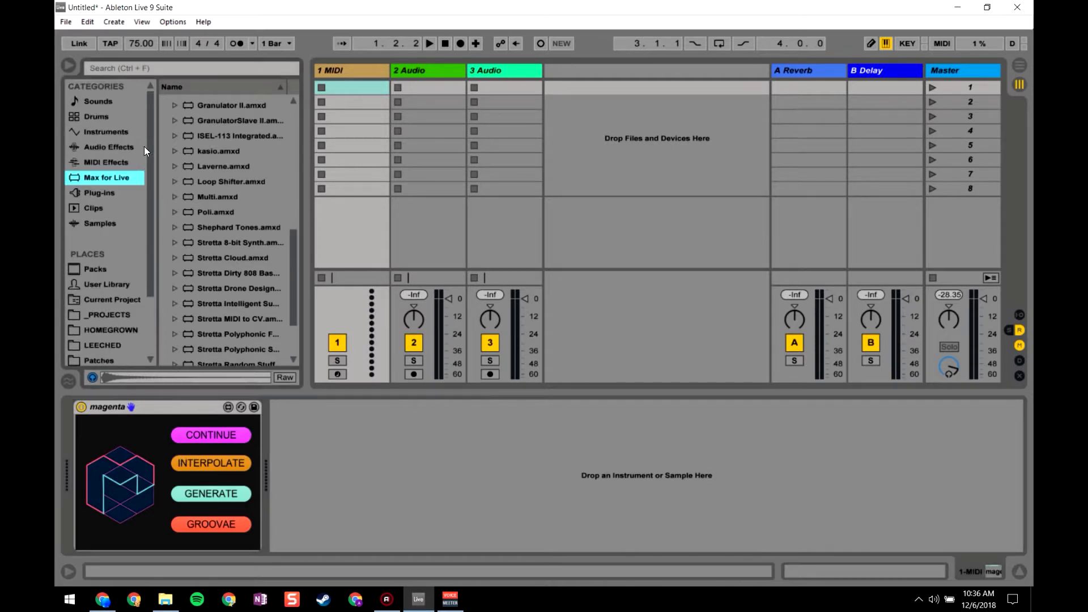
- Find the Drum Rack among the instruments and add it to the set as a new track after 3 Audio
{"action": "scroll", "coordinate": [155, 262], "scroll_direction": "down", "scroll_amount": 3}
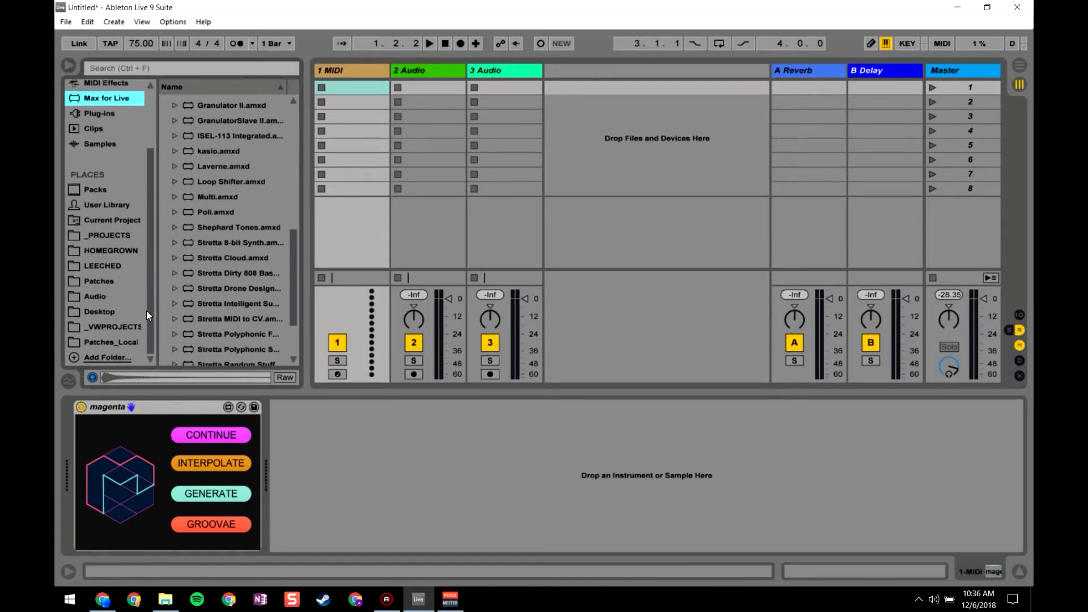
{"action": "left_click", "coordinate": [106, 269]}
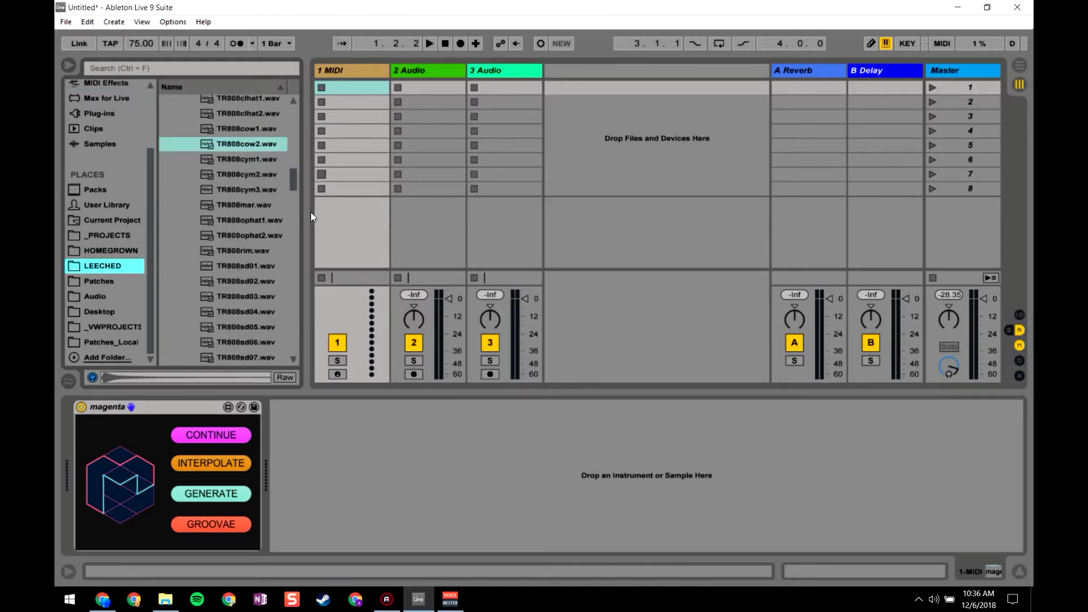
{"action": "scroll", "coordinate": [124, 103], "scroll_direction": "up", "scroll_amount": 3}
{"action": "left_click", "coordinate": [93, 160]}
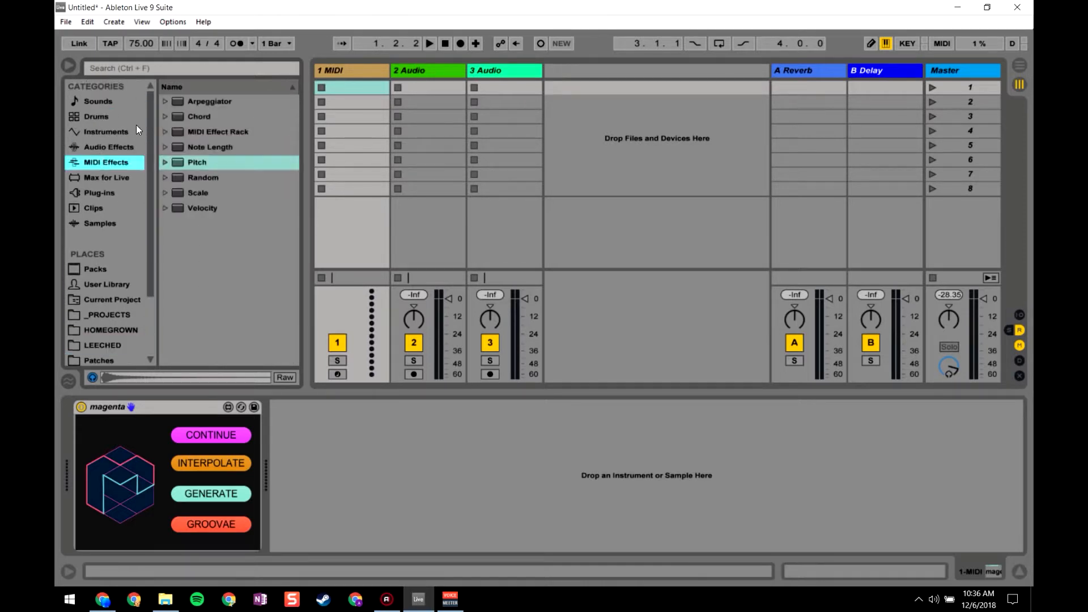
{"action": "left_click", "coordinate": [123, 132]}
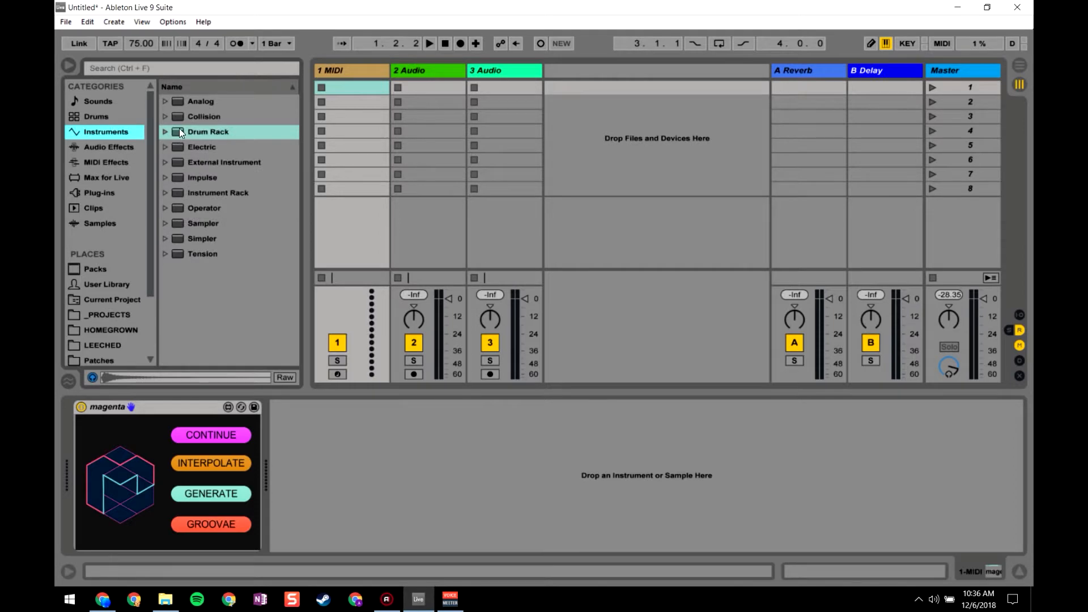
{"action": "left_click_drag", "start_coordinate": [180, 130], "coordinate": [548, 200]}
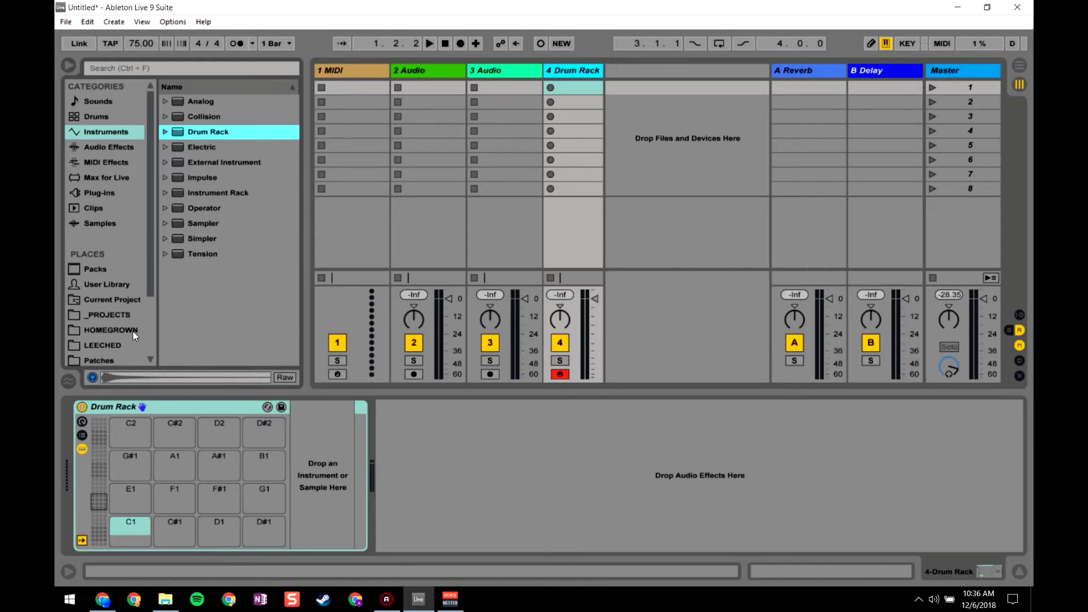
- Fill the Drum Rack pads from C1 to G#1 with drum samples from the LEECHED folder
{"action": "scroll", "coordinate": [147, 274], "scroll_direction": "down", "scroll_amount": 3}
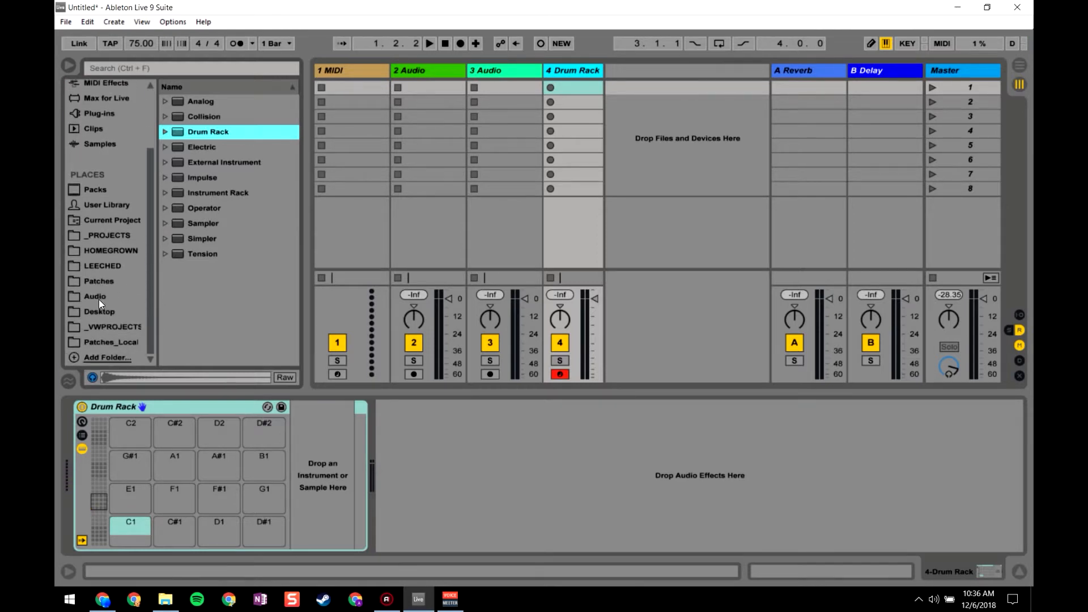
{"action": "left_click", "coordinate": [102, 266]}
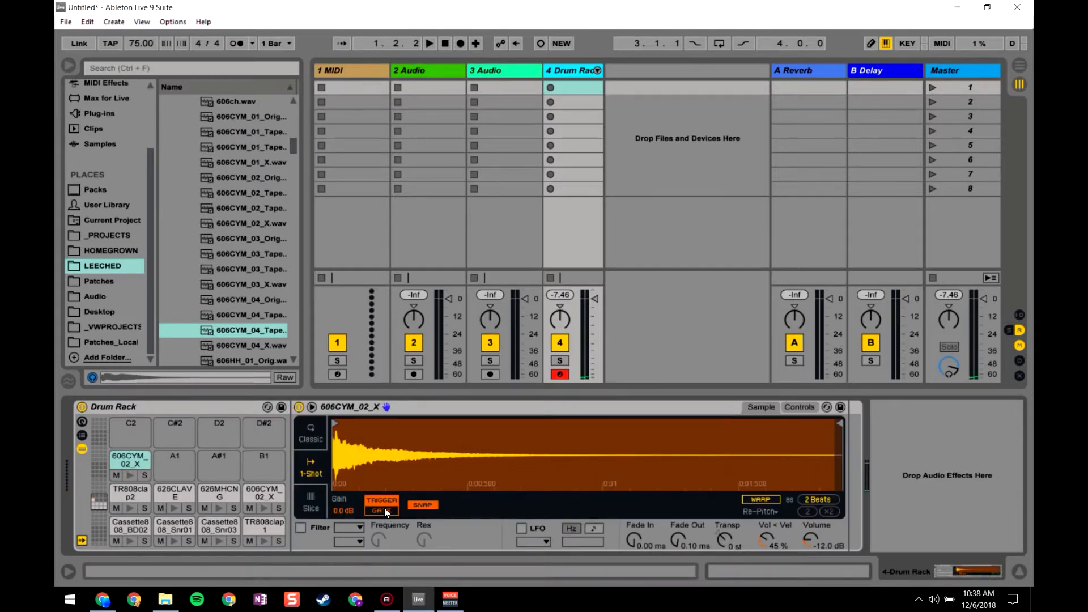
- Switch the 606CYM_02_X cymbal on pad G#1 to Classic playback and adjust the sustain of the cymbal on pad G1
{"action": "left_click", "coordinate": [312, 434]}
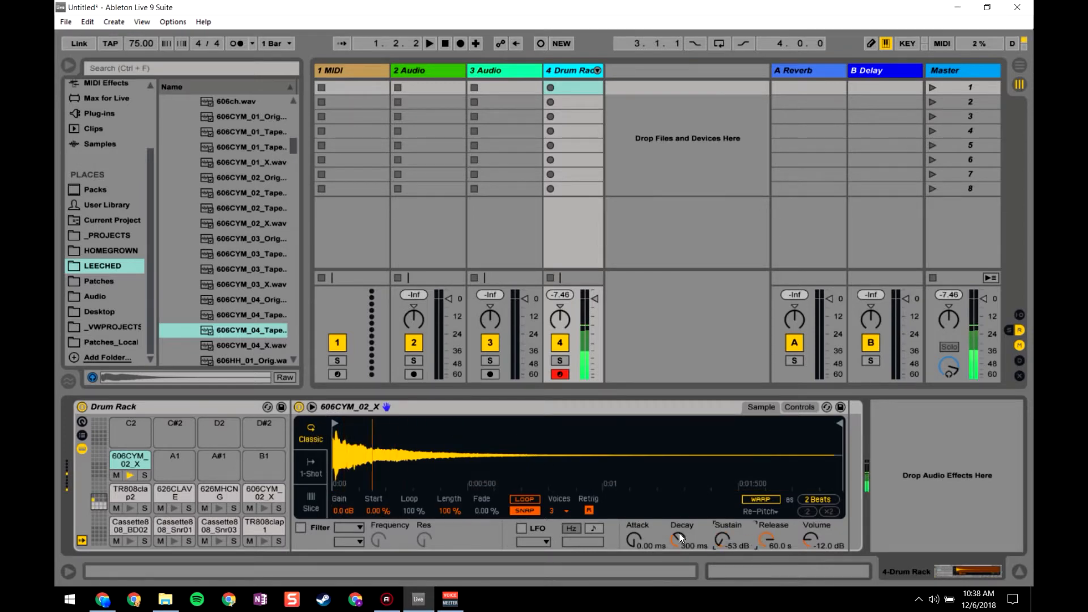
{"action": "left_click", "coordinate": [276, 498]}
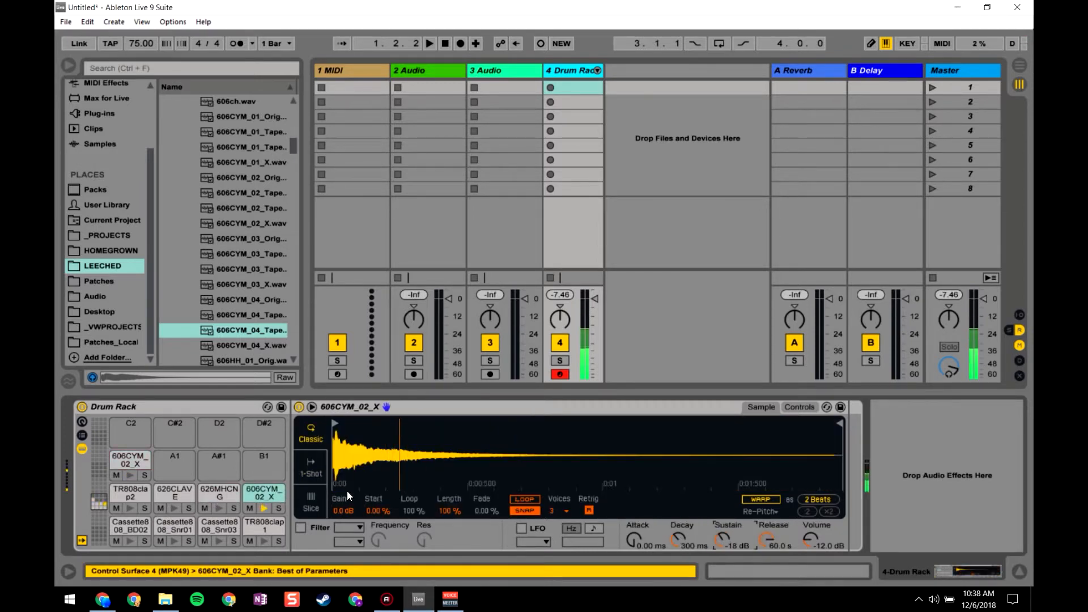
{"action": "left_click_drag", "start_coordinate": [721, 535], "coordinate": [721, 527]}
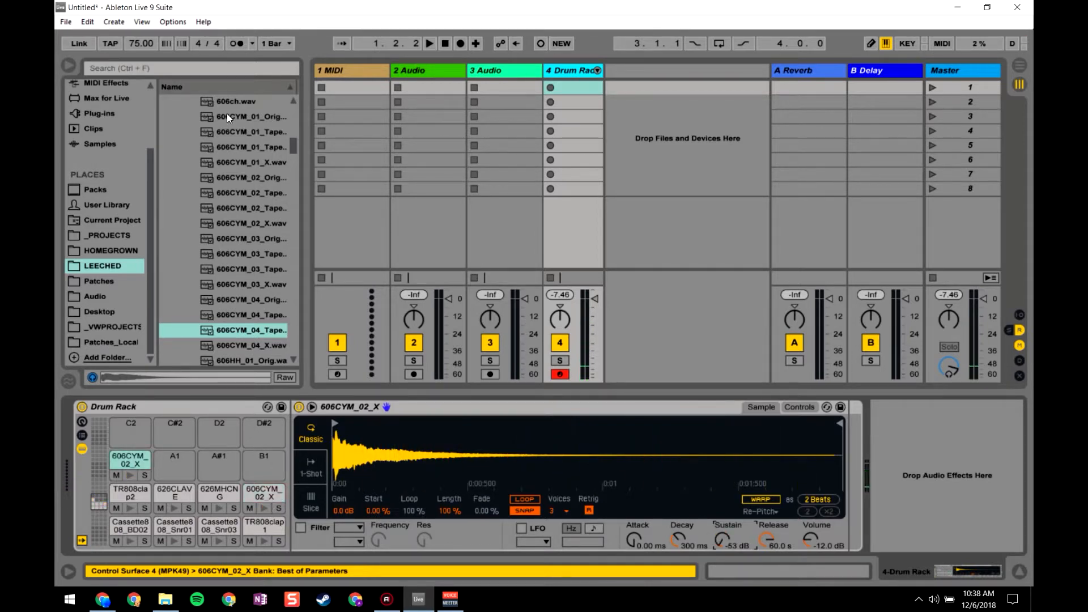
- Open the Generate tool from the magenta device on the 1 MIDI track and move its window clear of the Drum Rack track
{"action": "left_click", "coordinate": [362, 73]}
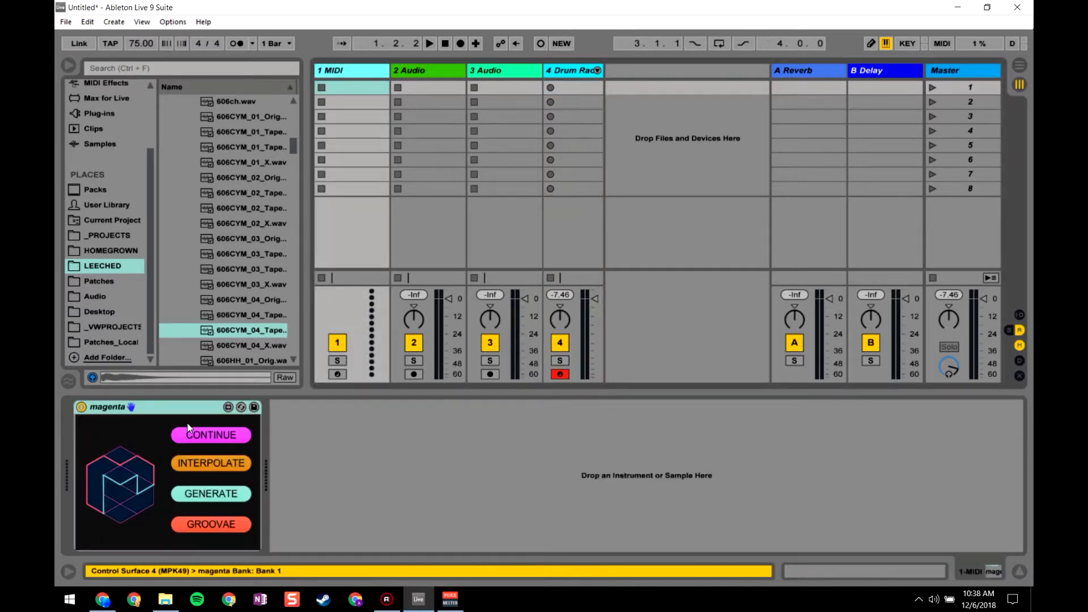
{"action": "left_click", "coordinate": [201, 492]}
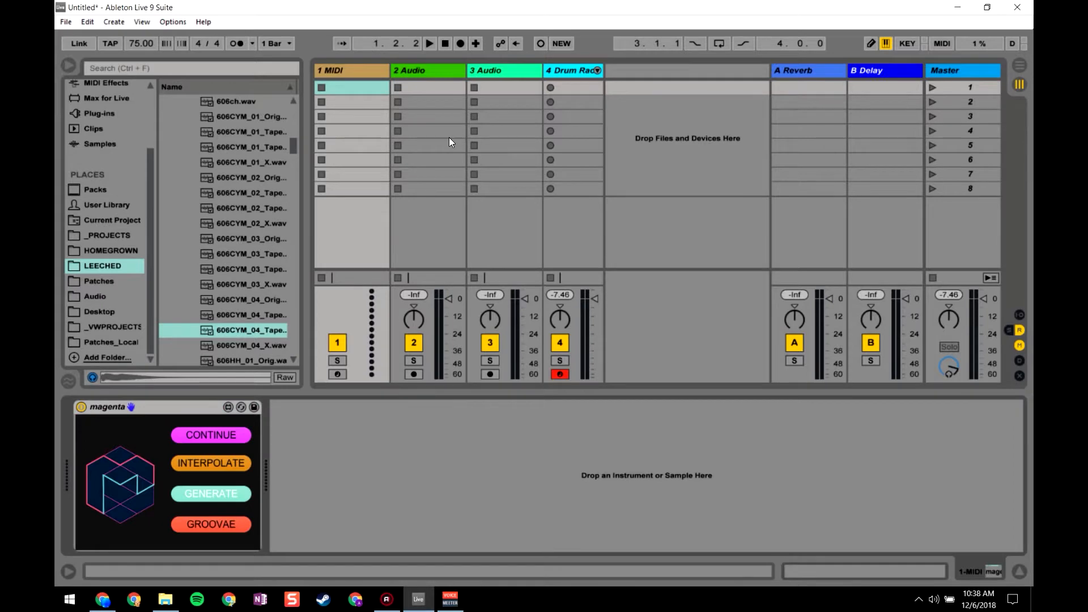
{"action": "left_click_drag", "start_coordinate": [532, 140], "coordinate": [748, 87]}
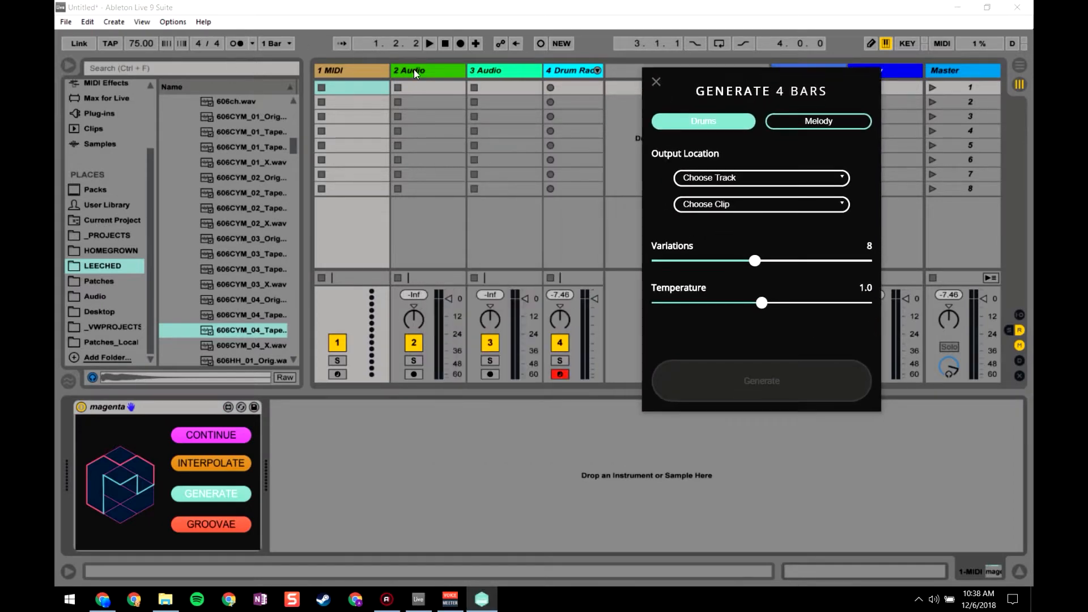
{"action": "mouse_move", "coordinate": [741, 85]}
{"action": "left_mouse_down"}
{"action": "mouse_move", "coordinate": [729, 97]}
{"action": "mouse_move", "coordinate": [753, 98]}
{"action": "mouse_move", "coordinate": [724, 86]}
{"action": "left_mouse_up"}
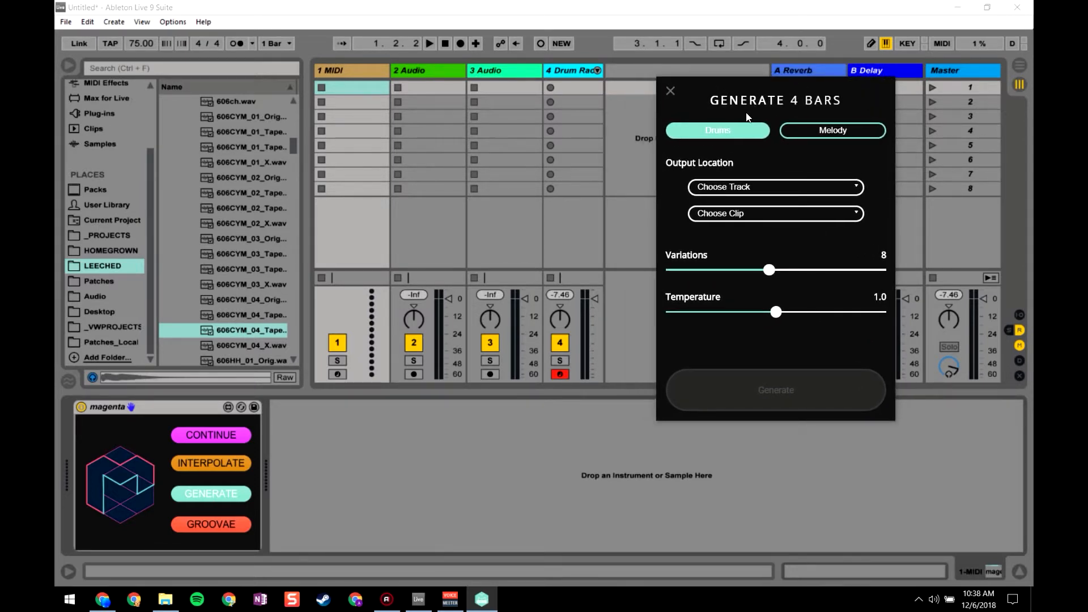
- Return to the Generate window and set its output location to the 4-Drum Rack track and Slot 1
{"action": "left_click", "coordinate": [575, 88]}
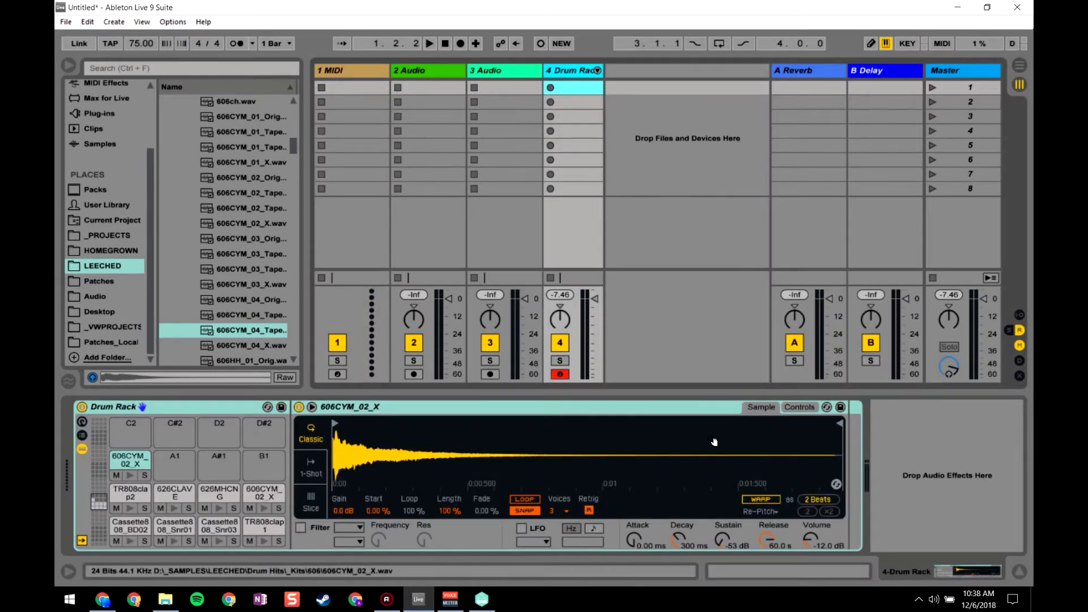
{"action": "left_click", "coordinate": [480, 602]}
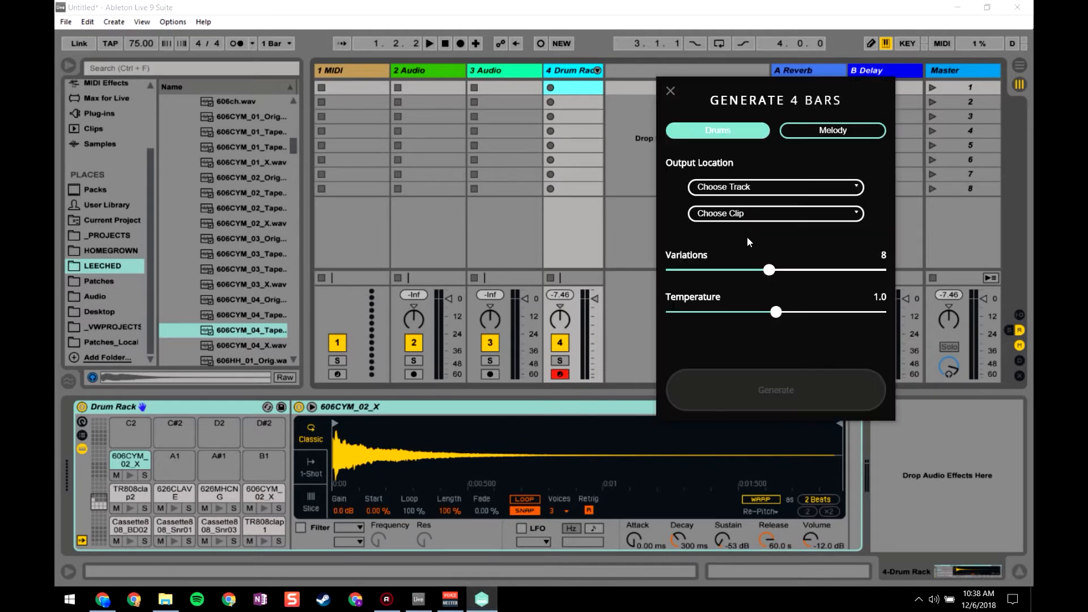
{"action": "left_click_drag", "start_coordinate": [731, 120], "coordinate": [751, 64]}
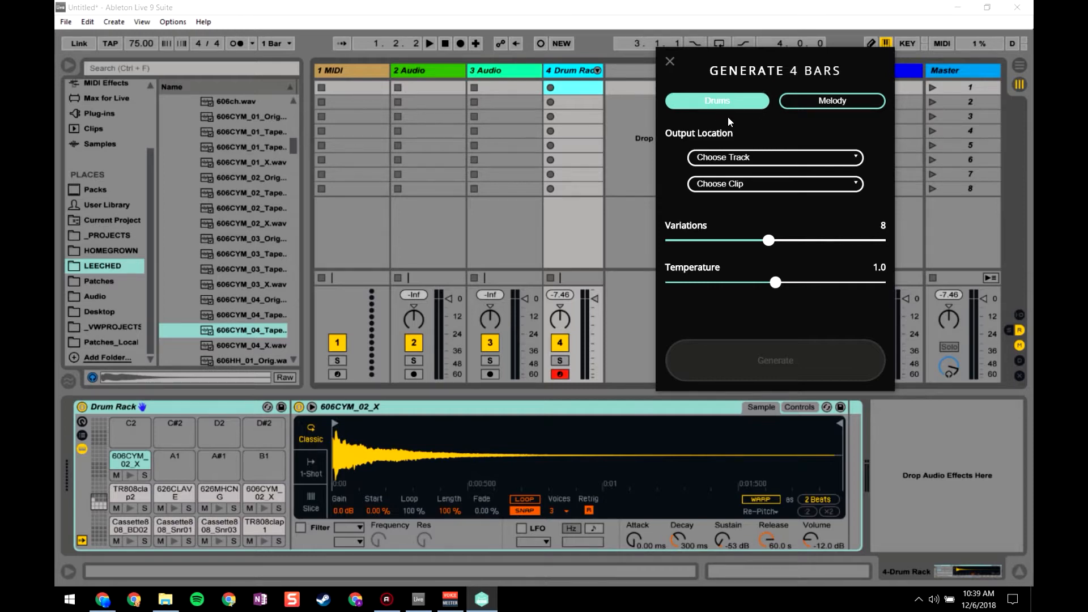
{"action": "left_click_drag", "start_coordinate": [741, 53], "coordinate": [731, 57]}
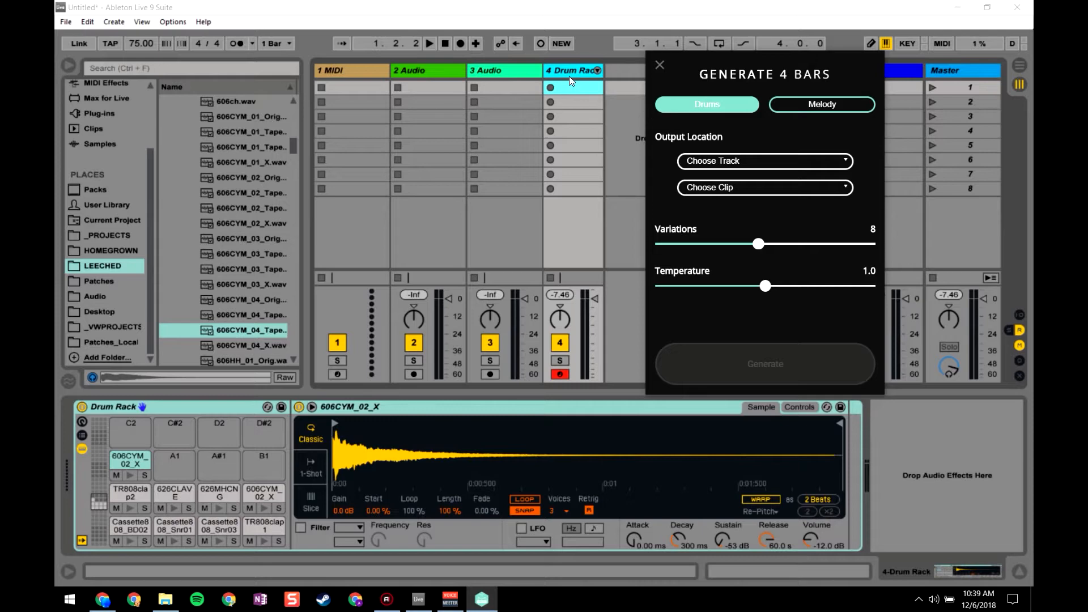
{"action": "left_click", "coordinate": [706, 160]}
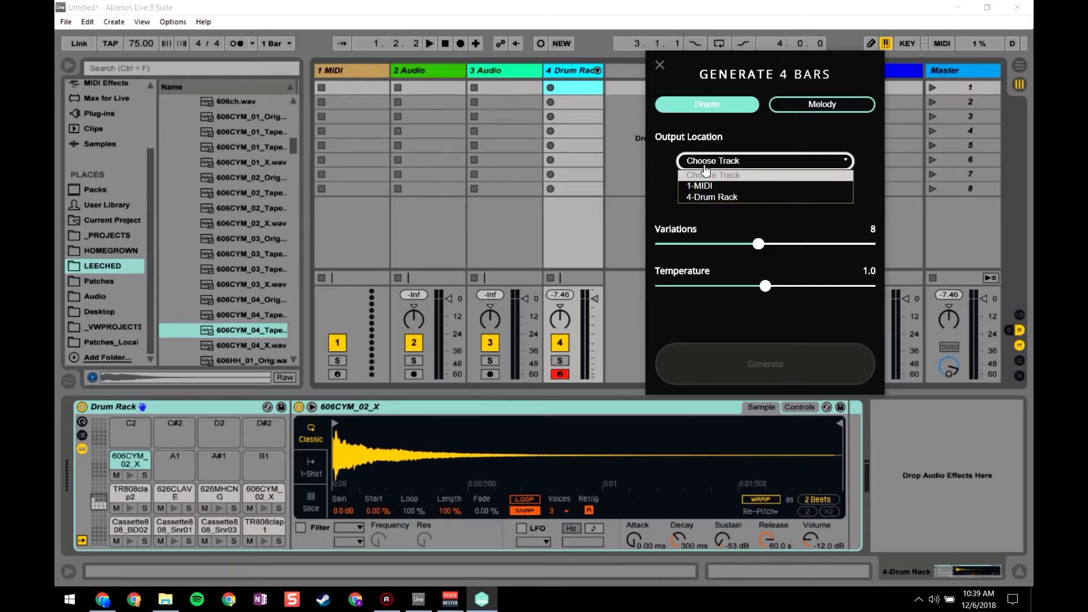
{"action": "left_click", "coordinate": [707, 196]}
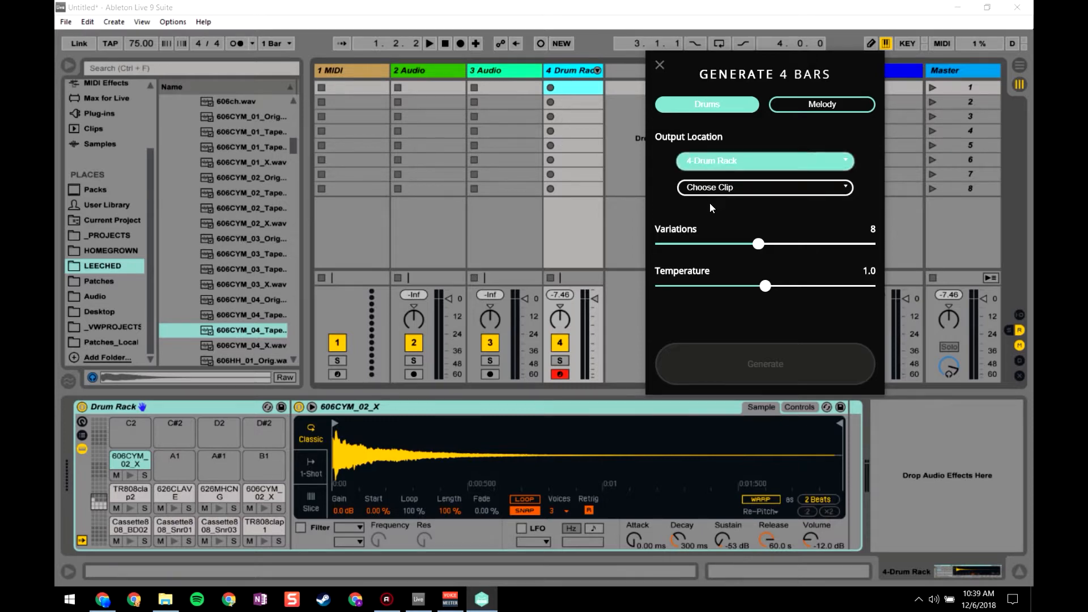
{"action": "left_click", "coordinate": [721, 191]}
{"action": "left_click", "coordinate": [723, 211]}
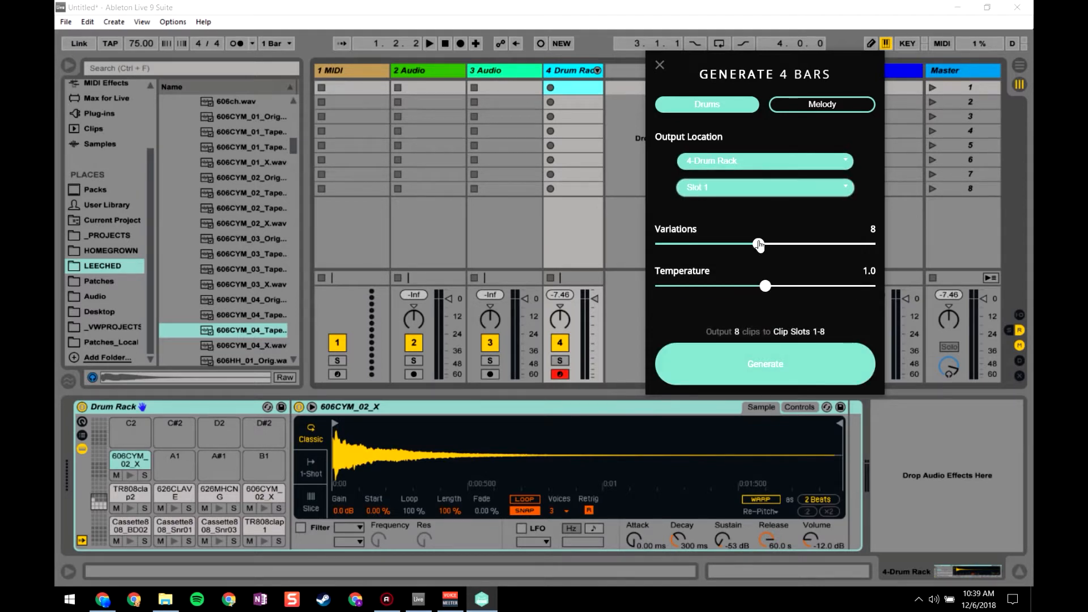
- Generate drum clips with 4 variations at temperature 1.0
{"action": "left_click_drag", "start_coordinate": [755, 249], "coordinate": [751, 250]}
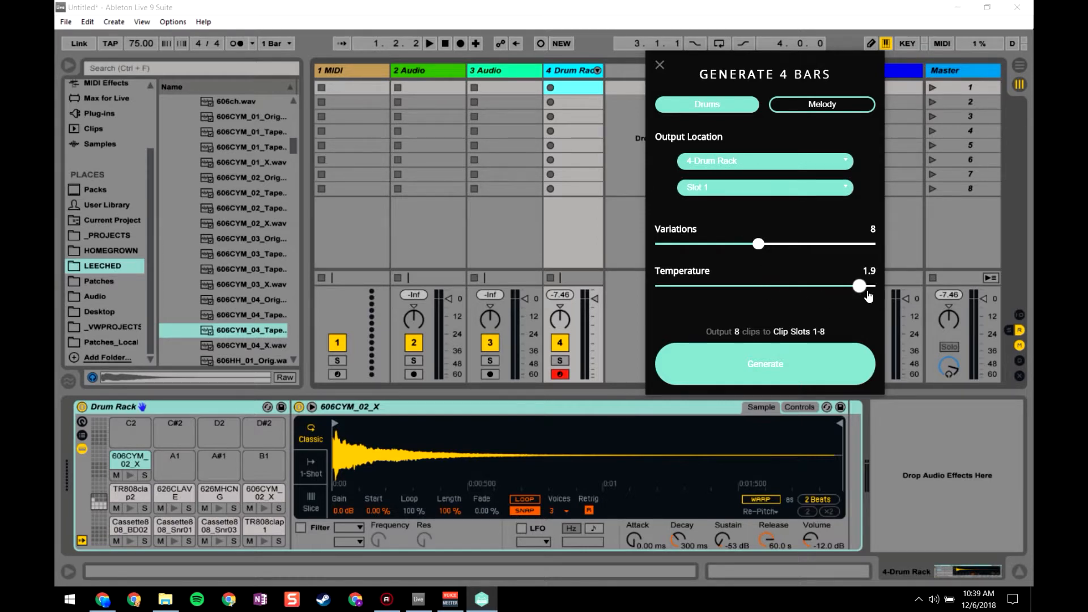
{"action": "left_click_drag", "start_coordinate": [804, 295], "coordinate": [705, 299]}
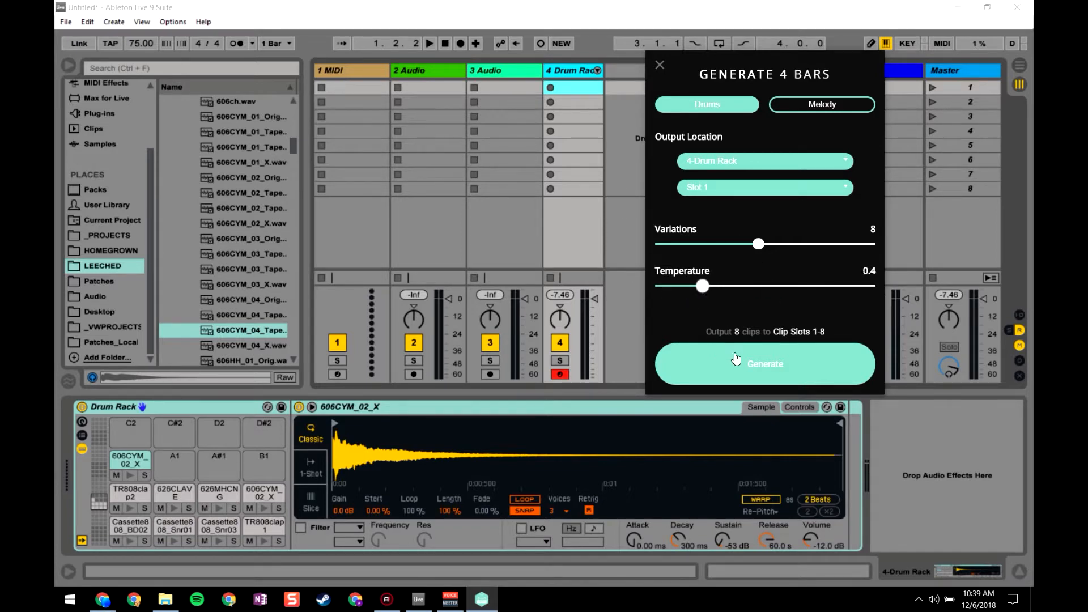
{"action": "left_click", "coordinate": [749, 386]}
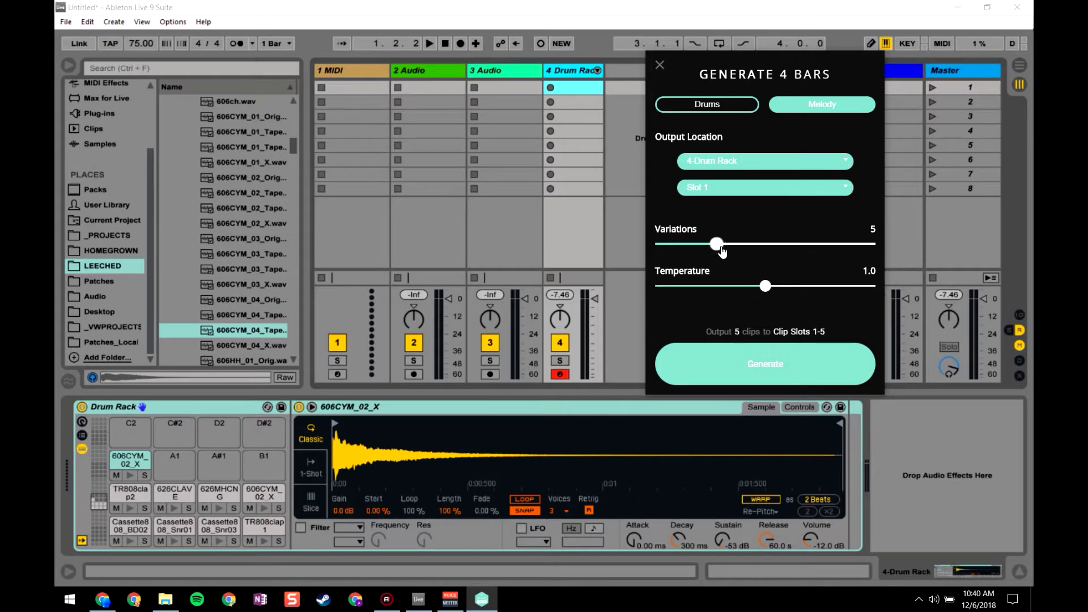
{"action": "left_click", "coordinate": [713, 108]}
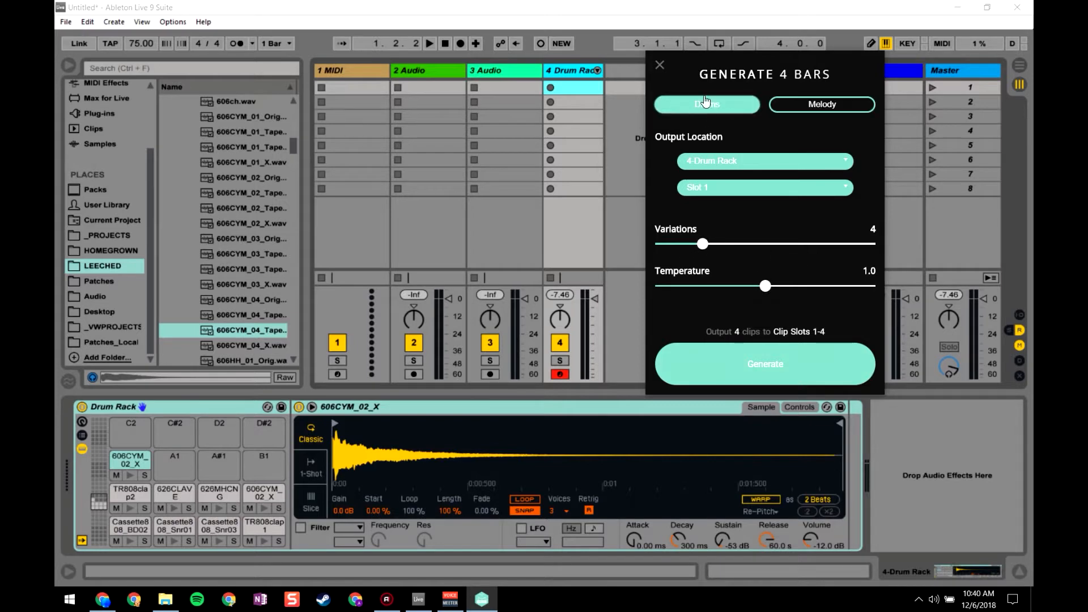
{"action": "left_click", "coordinate": [743, 366]}
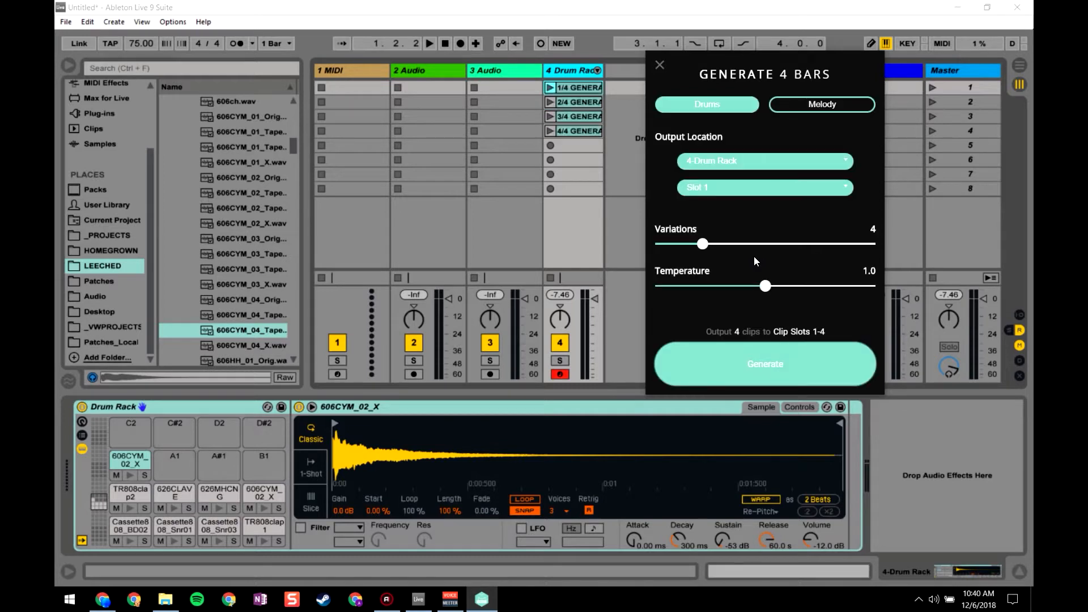
- Examine the notes of the four generated clips on the Drum Rack track one after another
{"action": "left_click_drag", "start_coordinate": [756, 73], "coordinate": [759, 99]}
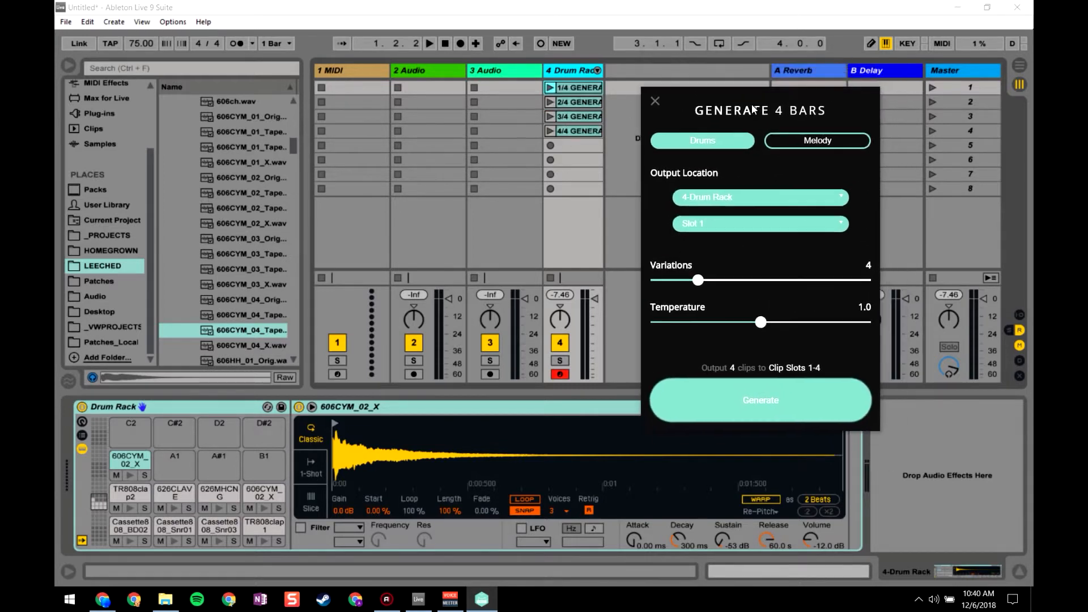
{"action": "left_click", "coordinate": [566, 86]}
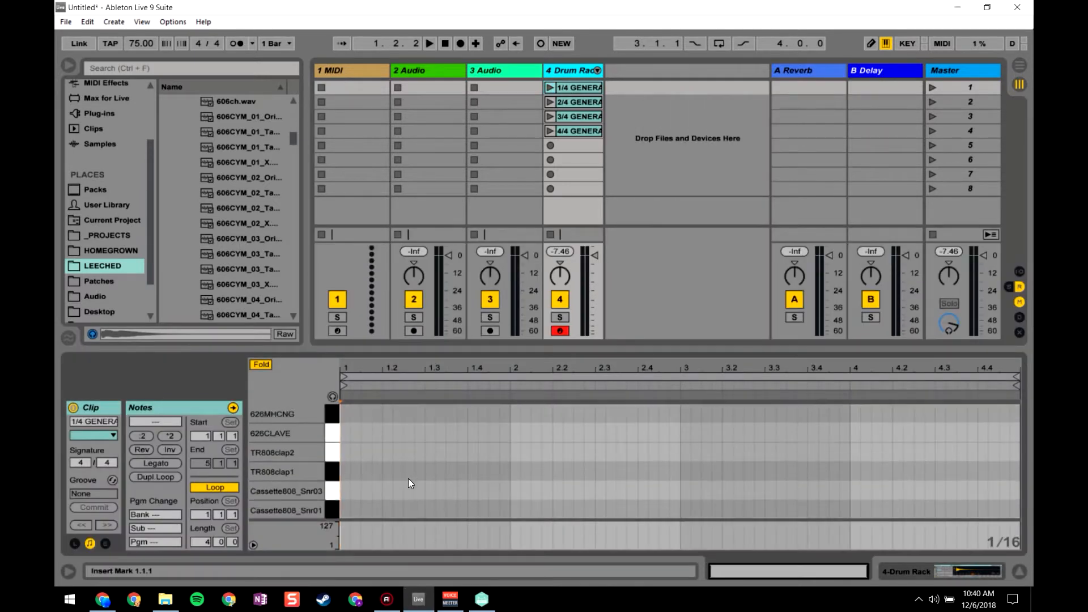
{"action": "left_click", "coordinate": [579, 104]}
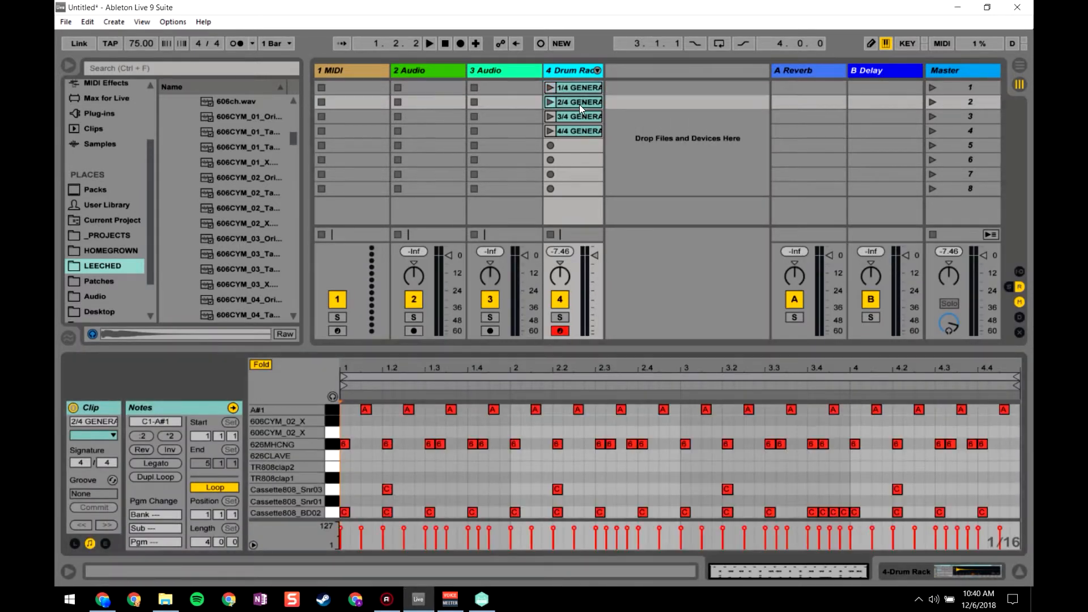
{"action": "left_click", "coordinate": [579, 115]}
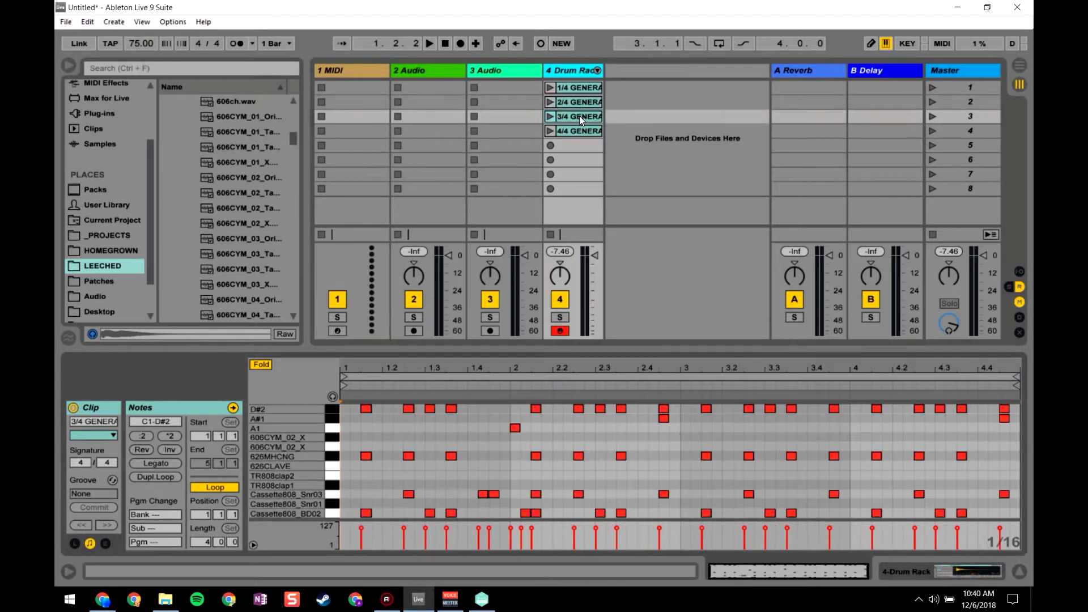
{"action": "left_click", "coordinate": [578, 128]}
{"action": "left_click", "coordinate": [576, 90]}
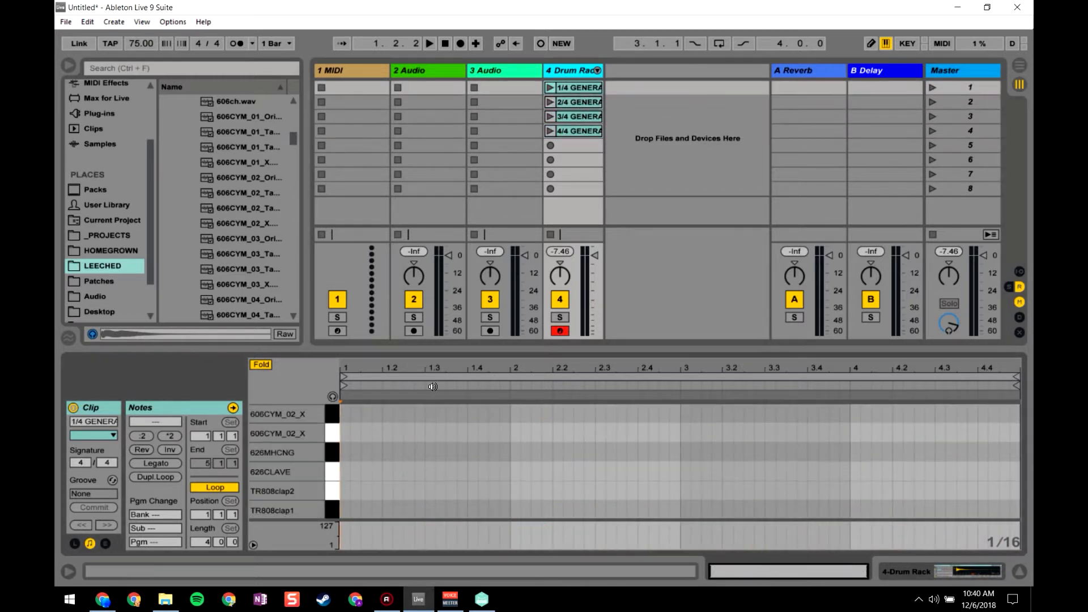
{"action": "left_click", "coordinate": [573, 101]}
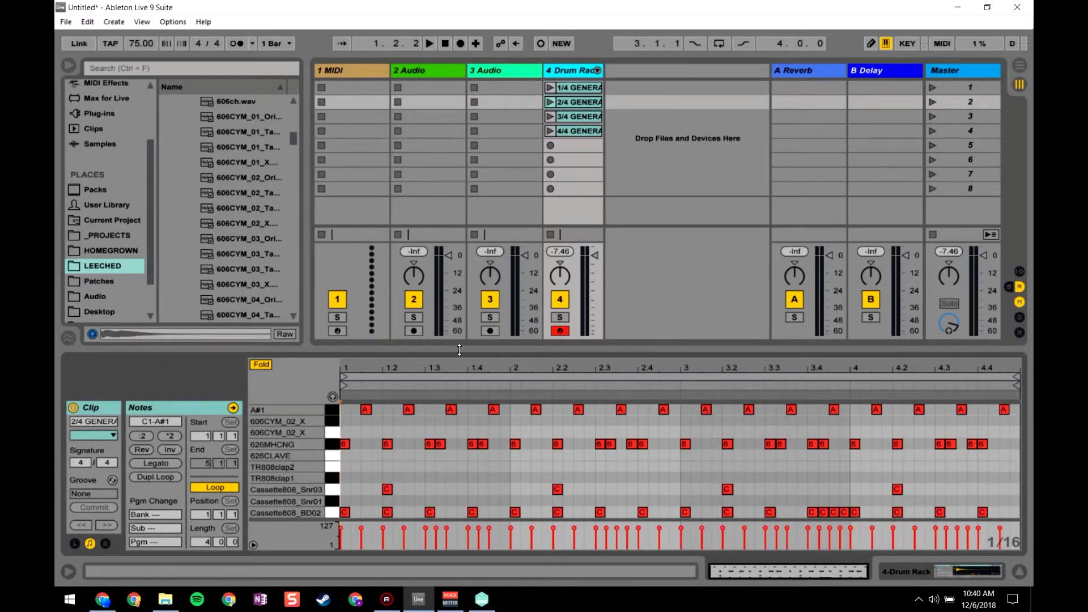
- Audition the A#1 row and the playback of generated clip 2/4, and set the tempo to 85 BPM
{"action": "left_click_drag", "start_coordinate": [459, 349], "coordinate": [460, 185]}
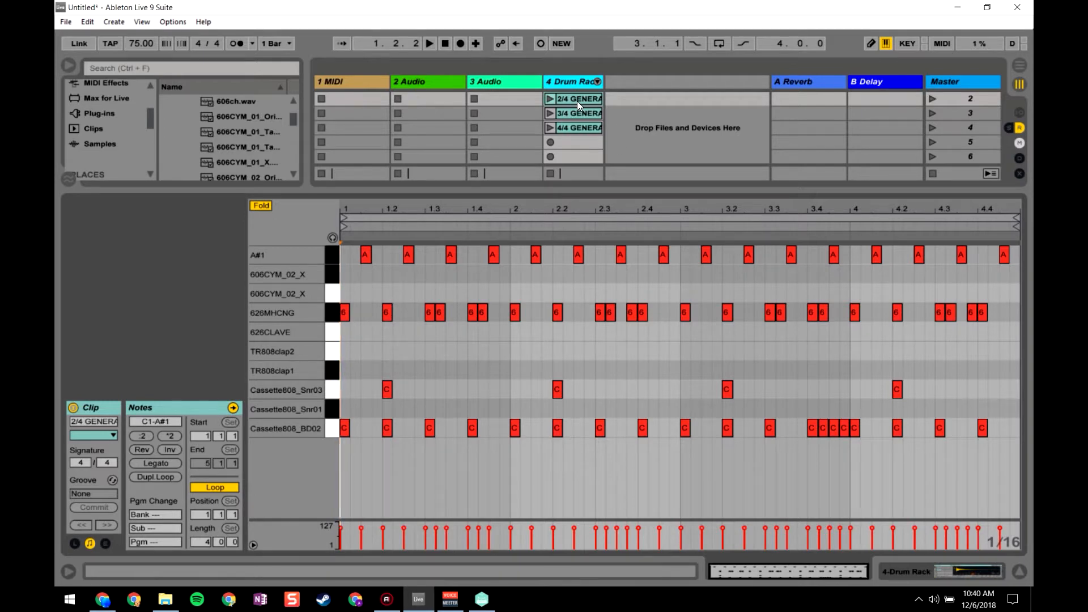
{"action": "scroll", "coordinate": [577, 101], "scroll_direction": "up", "scroll_amount": 1}
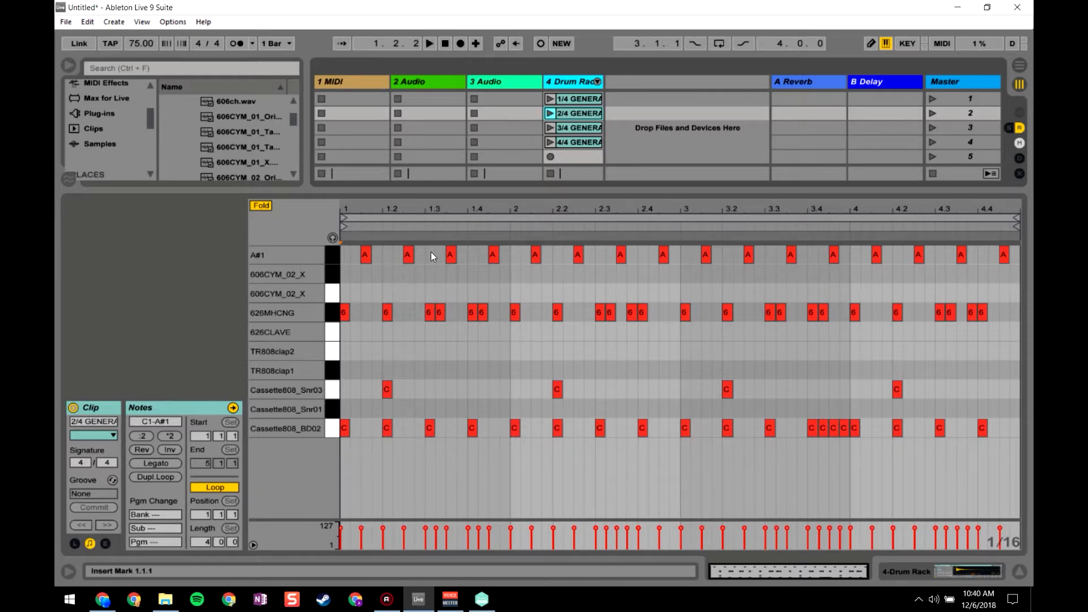
{"action": "left_click", "coordinate": [332, 255]}
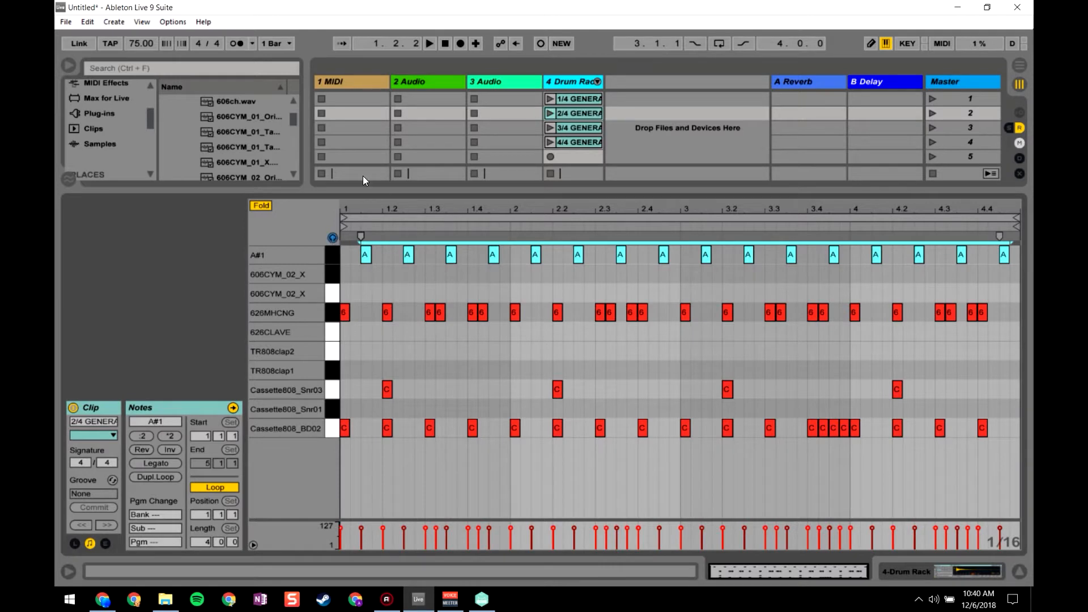
{"action": "left_click", "coordinate": [549, 114]}
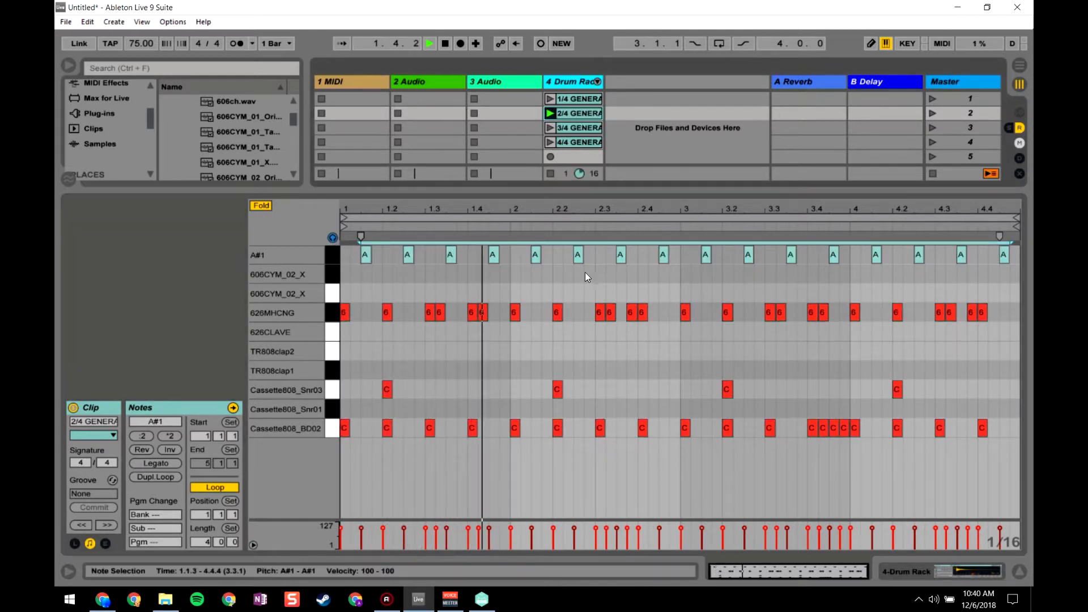
{"action": "left_click_drag", "start_coordinate": [616, 192], "coordinate": [610, 298]}
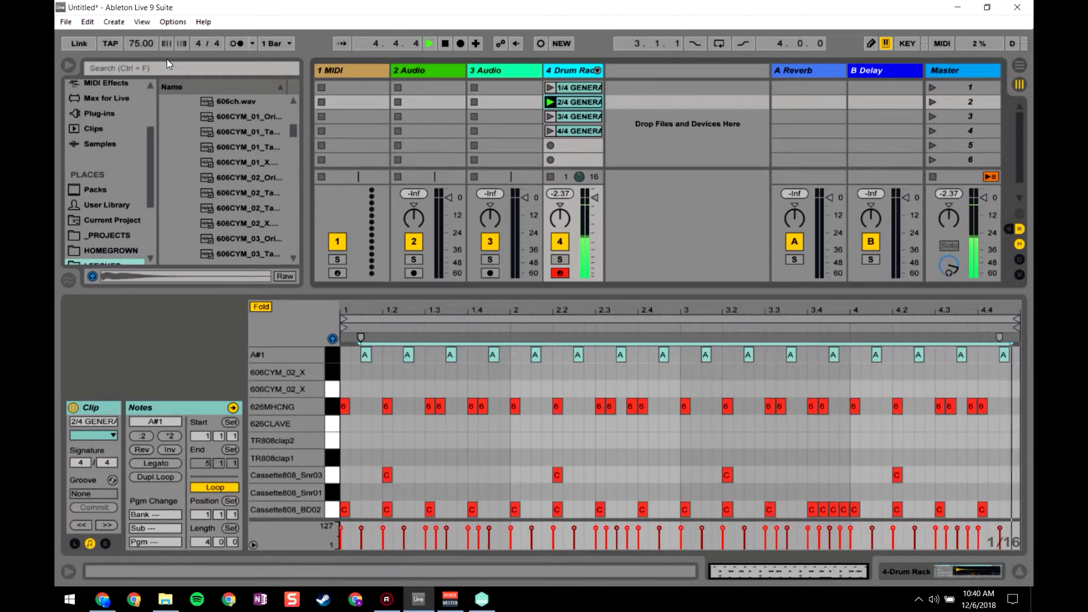
{"action": "left_click_drag", "start_coordinate": [137, 44], "coordinate": [137, 33]}
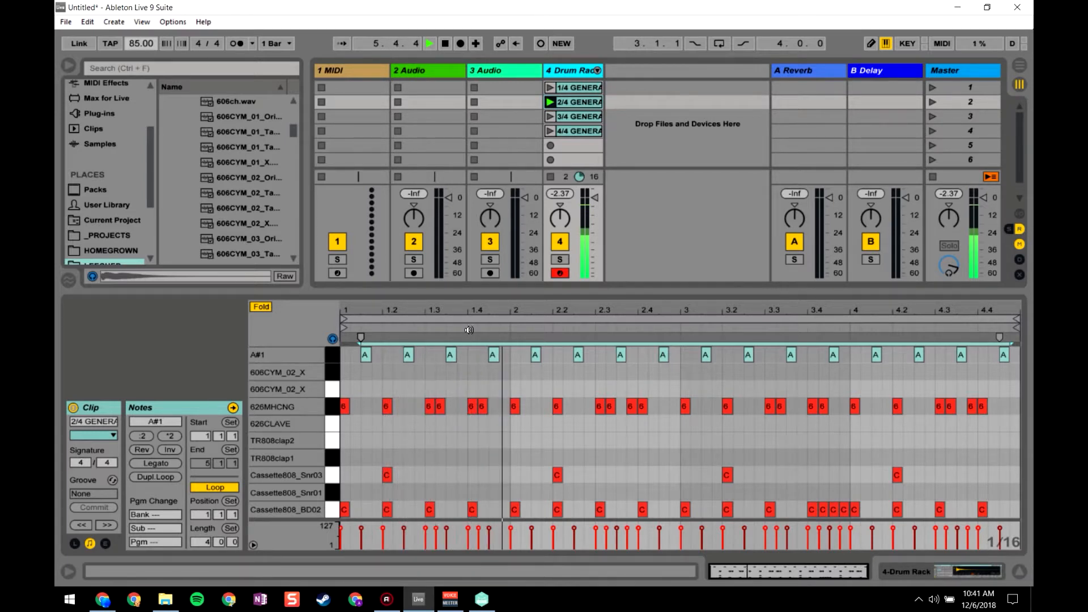
- Play generated clip 3/4 and audition its D#2, A#1 and A1 rows for missing sounds
{"action": "left_click", "coordinate": [549, 116]}
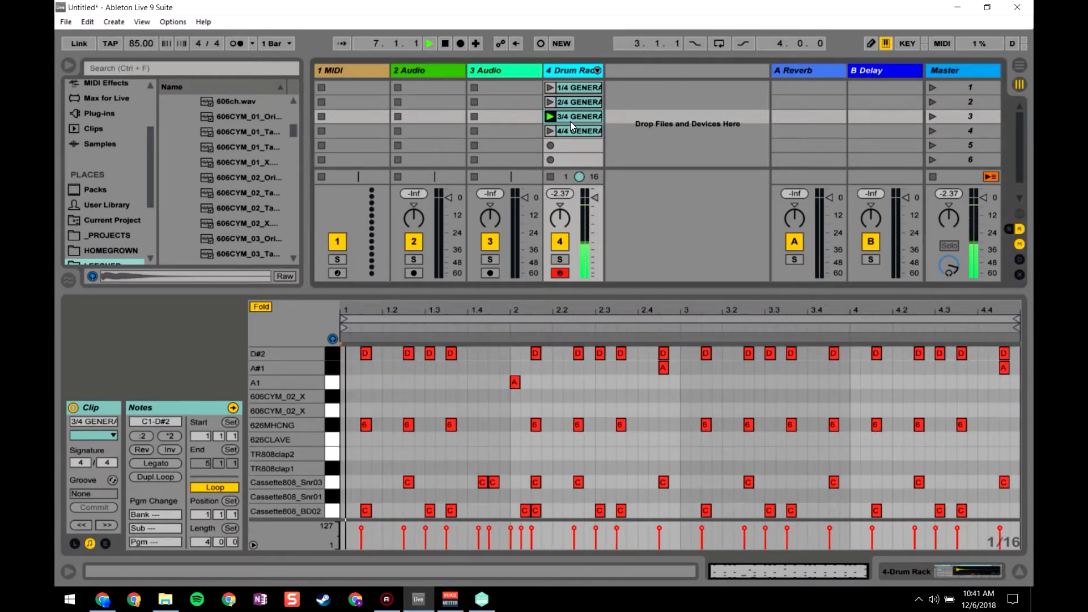
{"action": "left_click", "coordinate": [333, 357]}
{"action": "left_click", "coordinate": [332, 368]}
{"action": "left_click", "coordinate": [332, 382]}
{"action": "left_click", "coordinate": [332, 368]}
{"action": "left_click", "coordinate": [332, 356]}
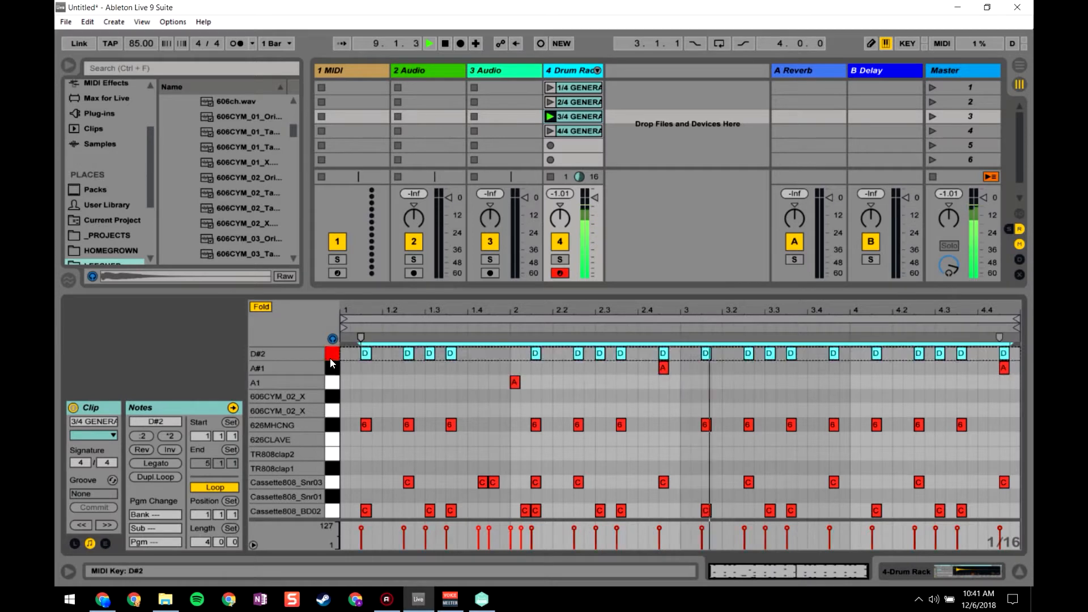
- Copy the 606CYM_02_X cymbal from pad G#1 to the empty D#2 pad and reopen the notes of clip 3/4
{"action": "left_click", "coordinate": [984, 574]}
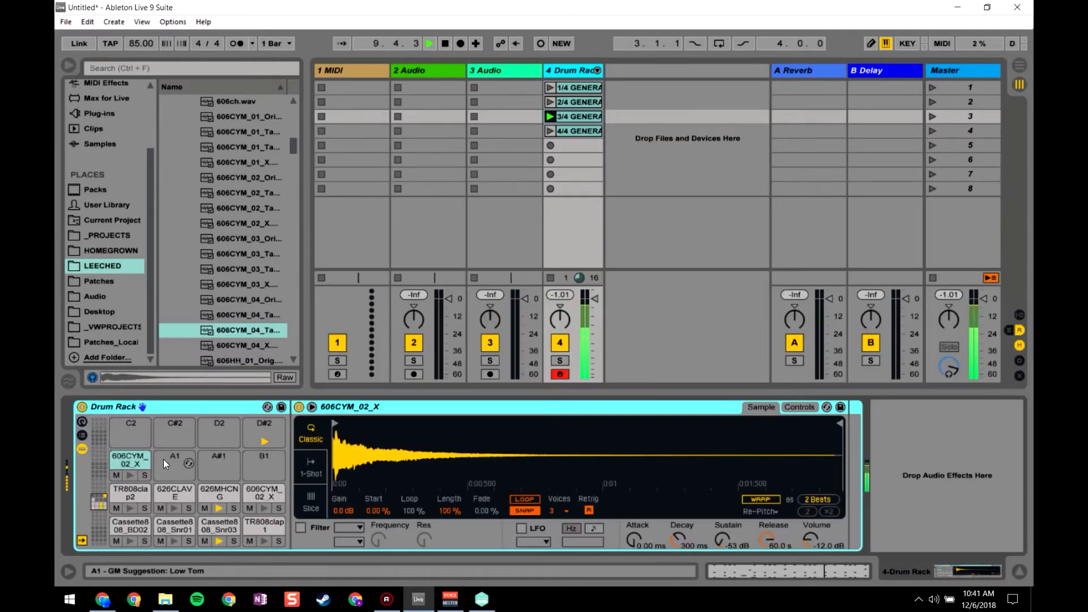
{"action": "left_click_drag", "start_coordinate": [130, 461], "coordinate": [261, 432]}
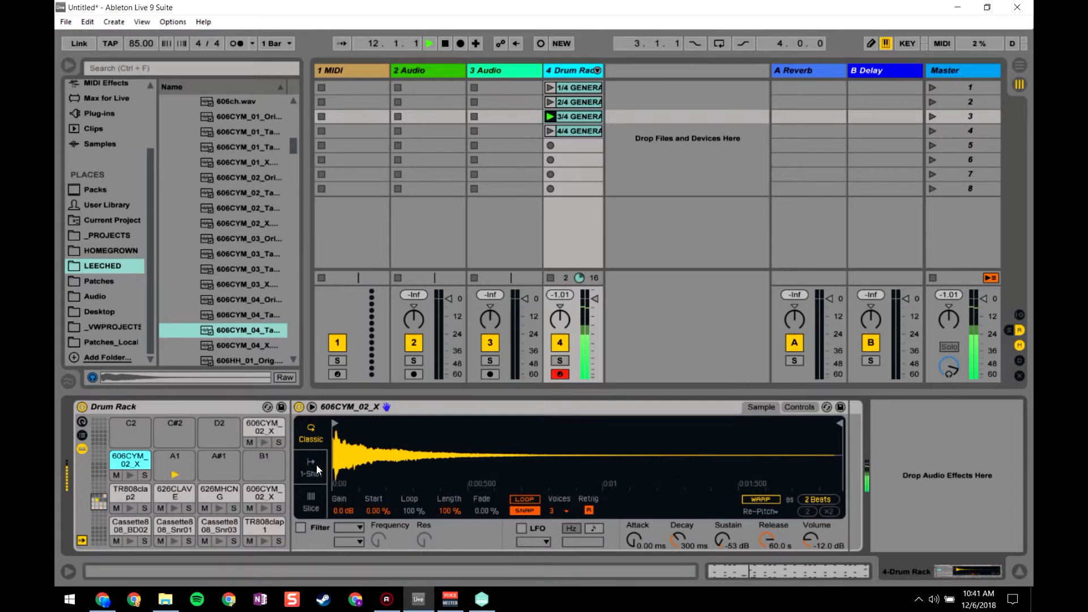
{"action": "double_click", "coordinate": [577, 117]}
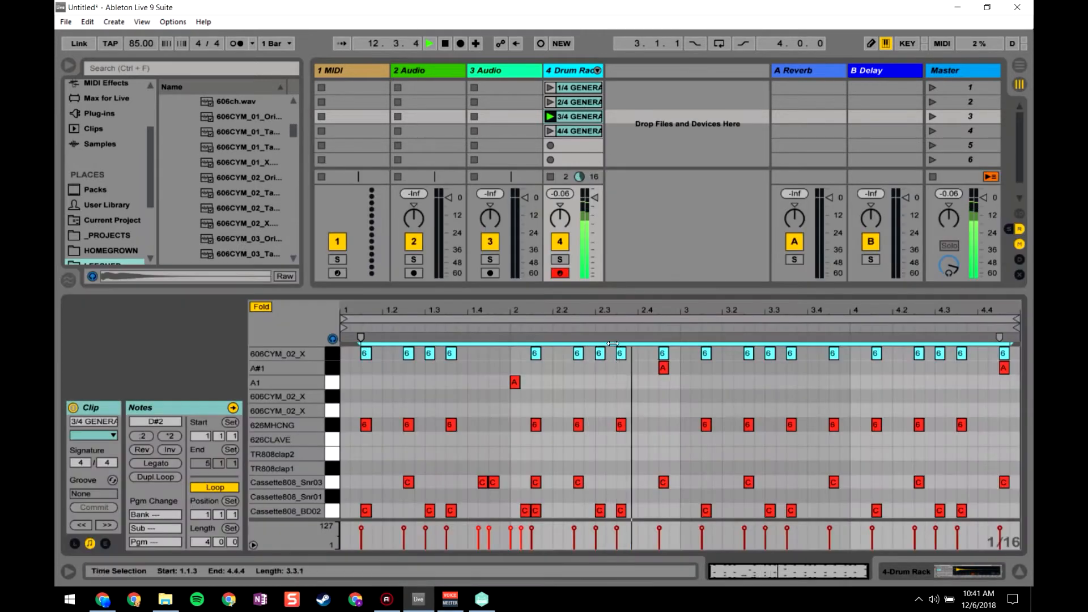
{"action": "mouse_move", "coordinate": [652, 289]}
{"action": "left_mouse_down"}
{"action": "mouse_move", "coordinate": [653, 211]}
{"action": "mouse_move", "coordinate": [658, 305]}
{"action": "mouse_move", "coordinate": [657, 292]}
{"action": "left_mouse_up"}
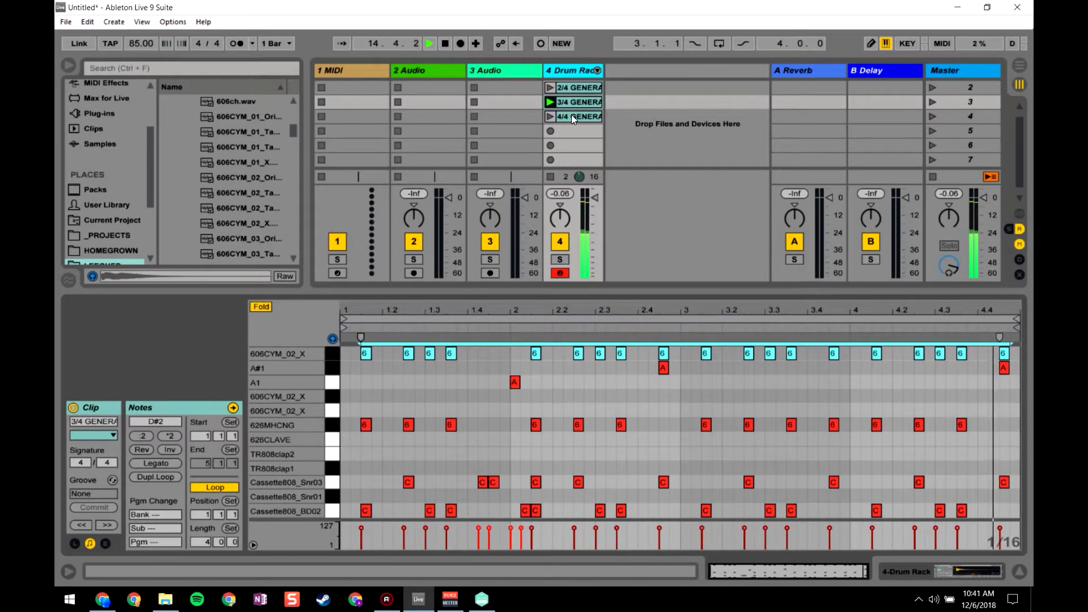
- Play generated clip 4/4 and check the Drum Rack pads, auditioning the Cassette808_Snr03 pad
{"action": "left_click", "coordinate": [550, 116]}
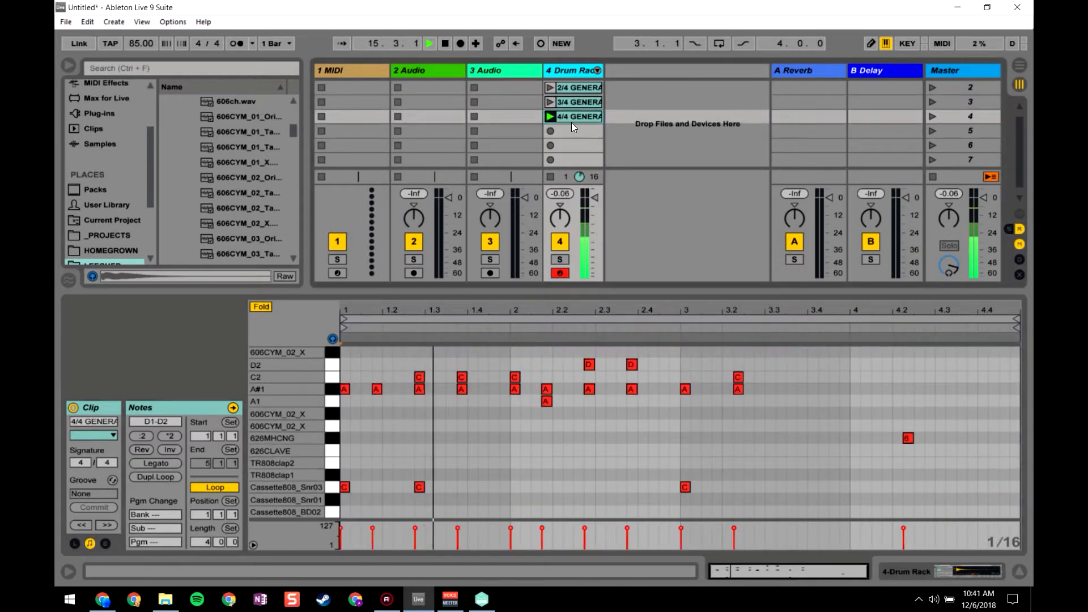
{"action": "left_click", "coordinate": [907, 572]}
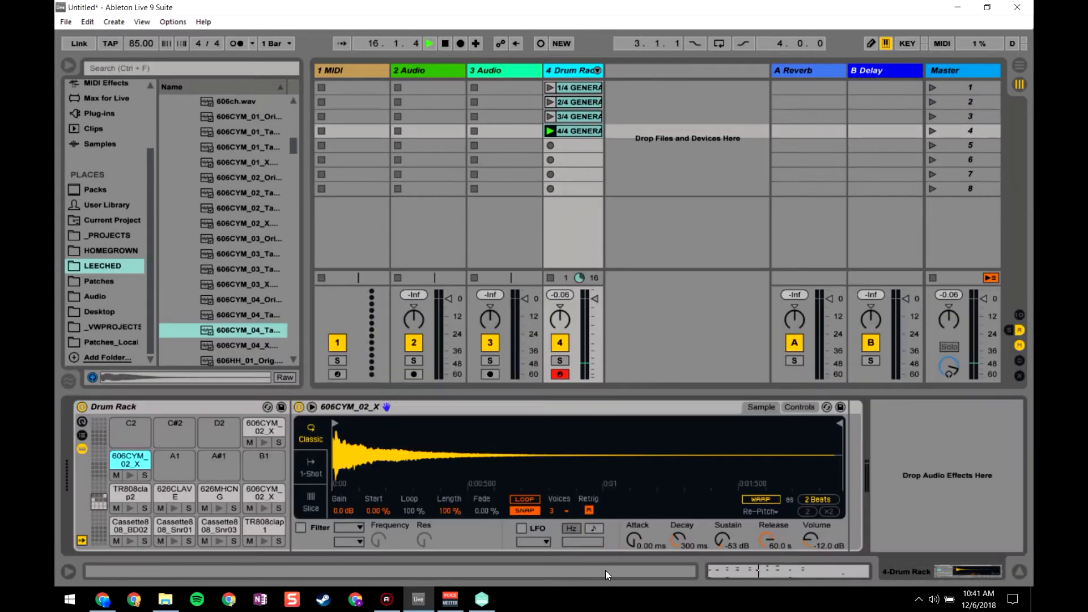
{"action": "scroll", "coordinate": [224, 497], "scroll_direction": "up", "scroll_amount": 4}
{"action": "scroll", "coordinate": [243, 476], "scroll_direction": "down", "scroll_amount": 4}
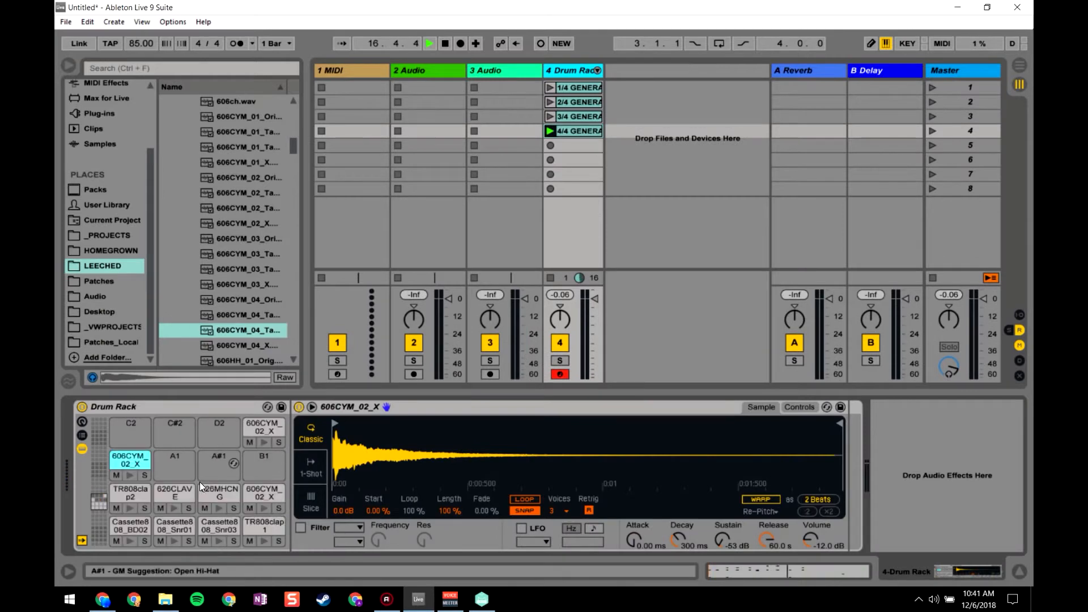
{"action": "left_click", "coordinate": [219, 541]}
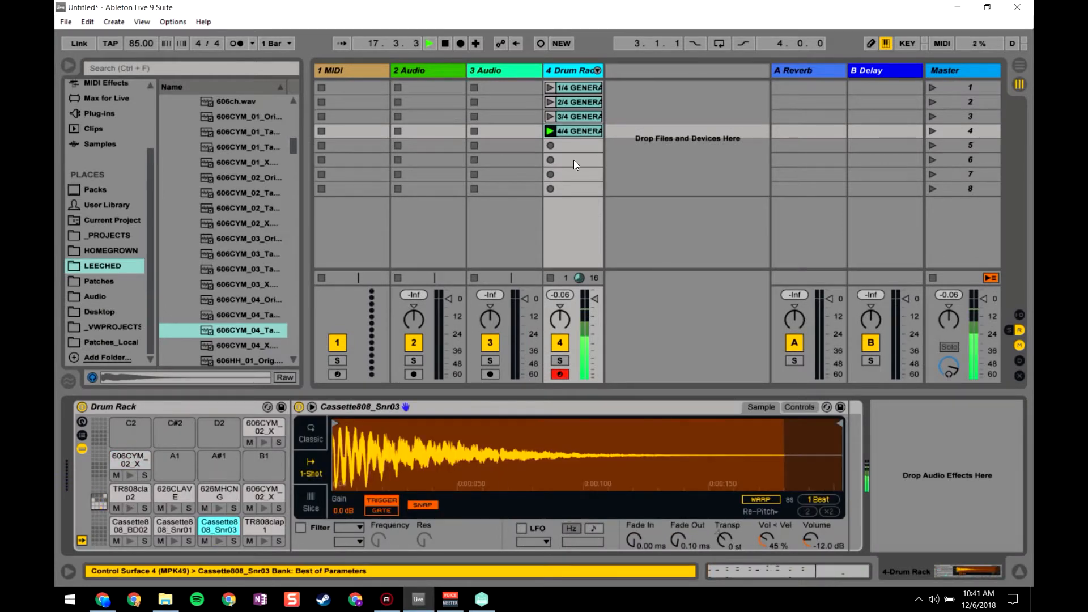
- Delete all four generated clips from the Drum Rack track and select its first empty clip slot
{"action": "left_click", "coordinate": [582, 87]}
{"action": "left_click", "coordinate": [573, 130], "text": "shift"}
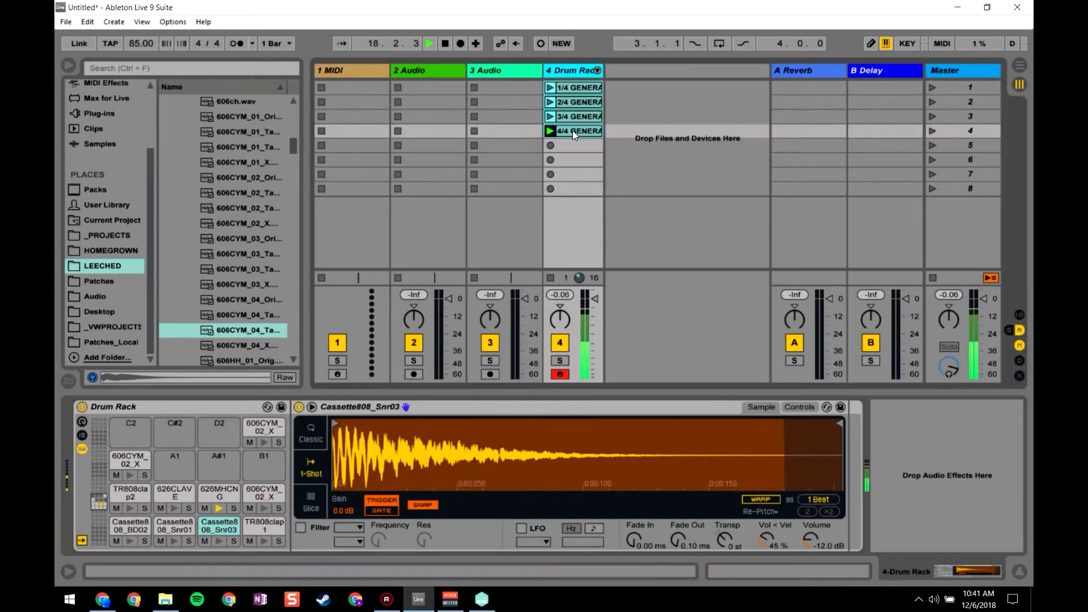
{"action": "key", "text": "Delete"}
{"action": "left_click", "coordinate": [571, 90]}
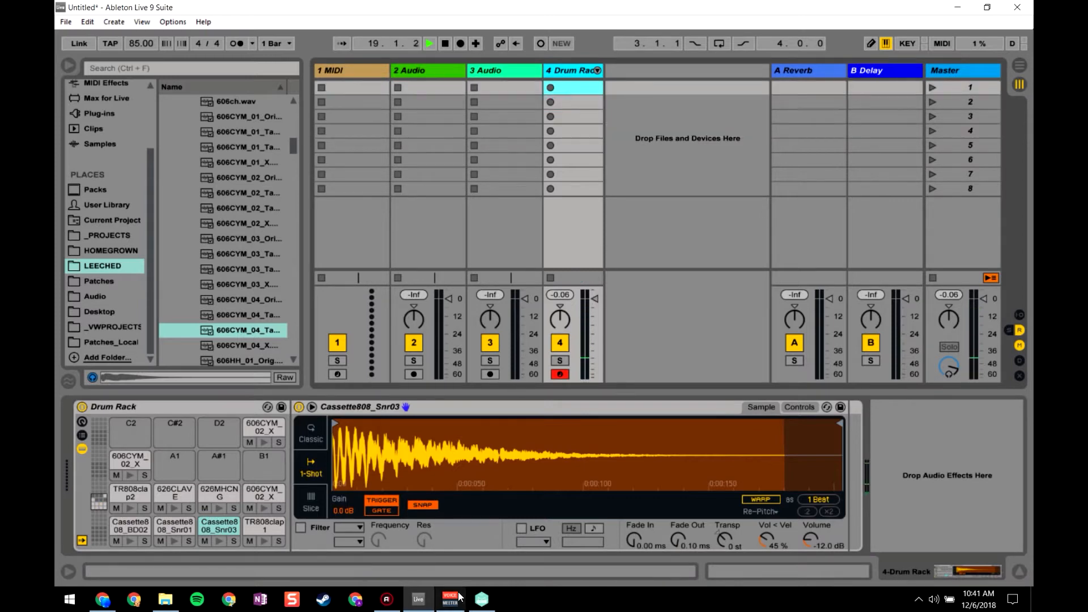
- Generate four new drum variations at temperature 2.0 into slots 1-4 of the Drum Rack track with Magenta's Generate tool
{"action": "left_click", "coordinate": [481, 599]}
{"action": "left_click_drag", "start_coordinate": [771, 316], "coordinate": [818, 322]}
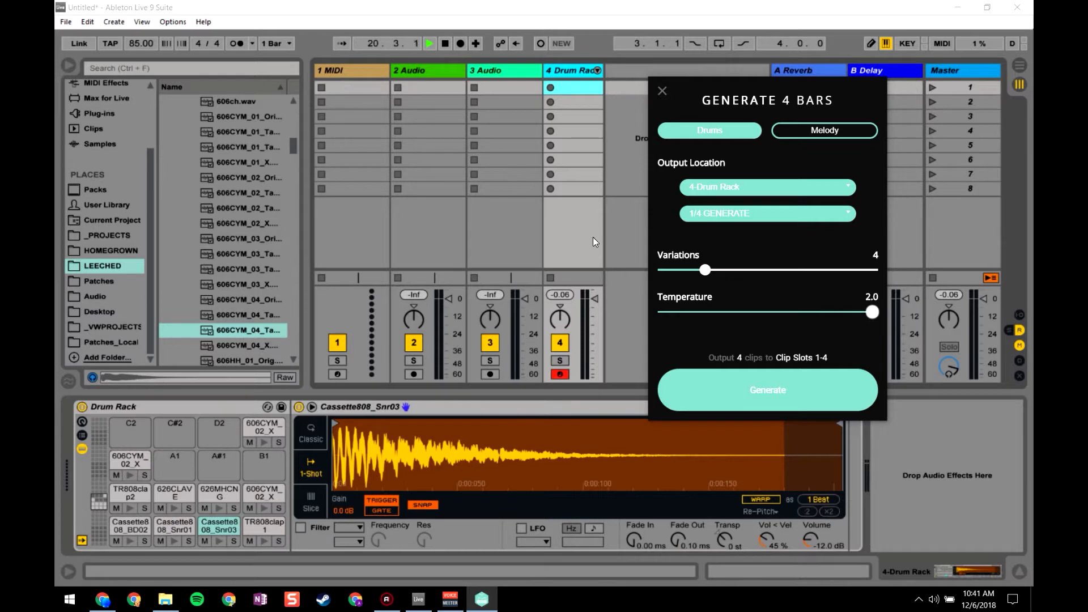
{"action": "left_click", "coordinate": [778, 392]}
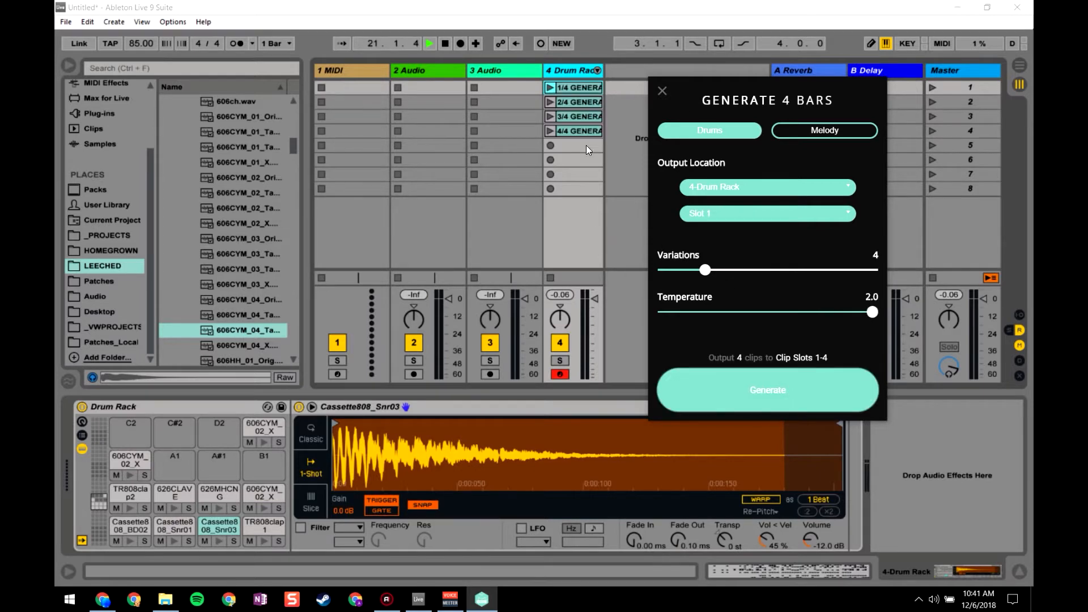
- Open and play the new clip 2/4, and switch playback to clip 3/4
{"action": "left_click", "coordinate": [558, 101]}
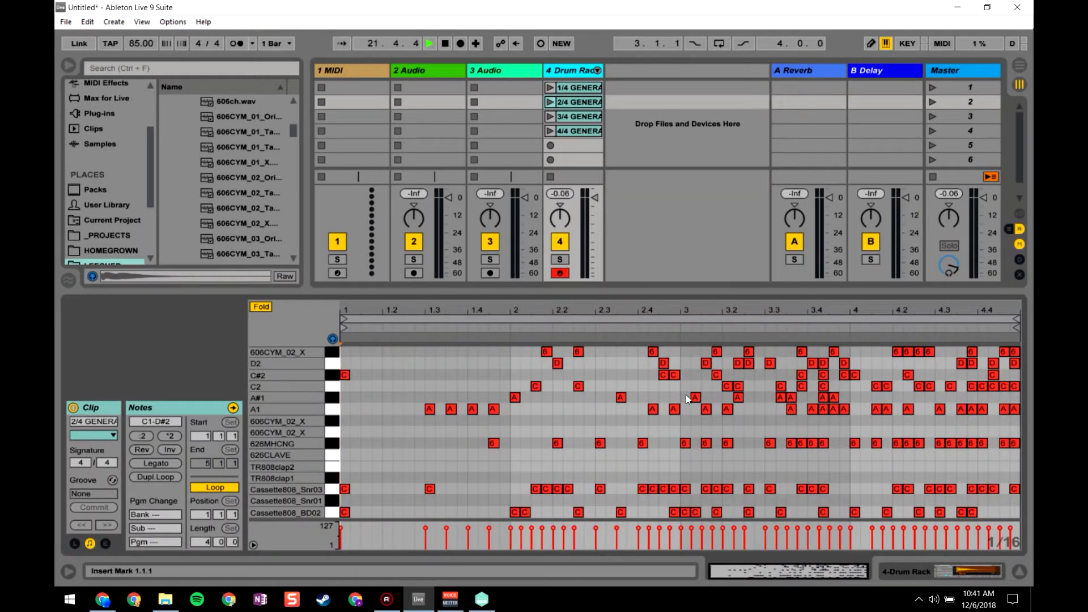
{"action": "left_click", "coordinate": [552, 101]}
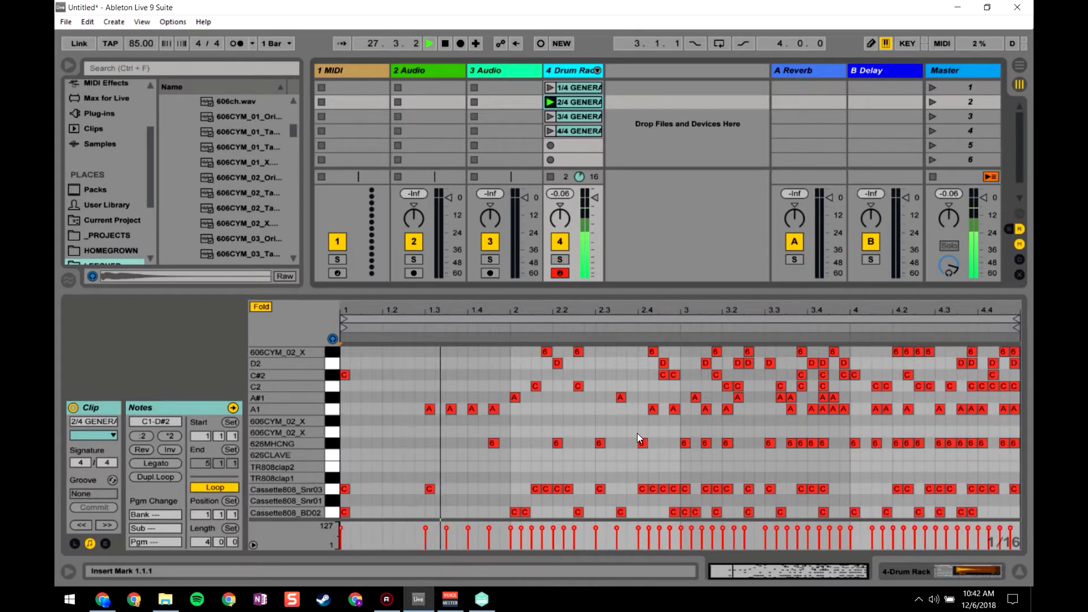
{"action": "left_click", "coordinate": [584, 410]}
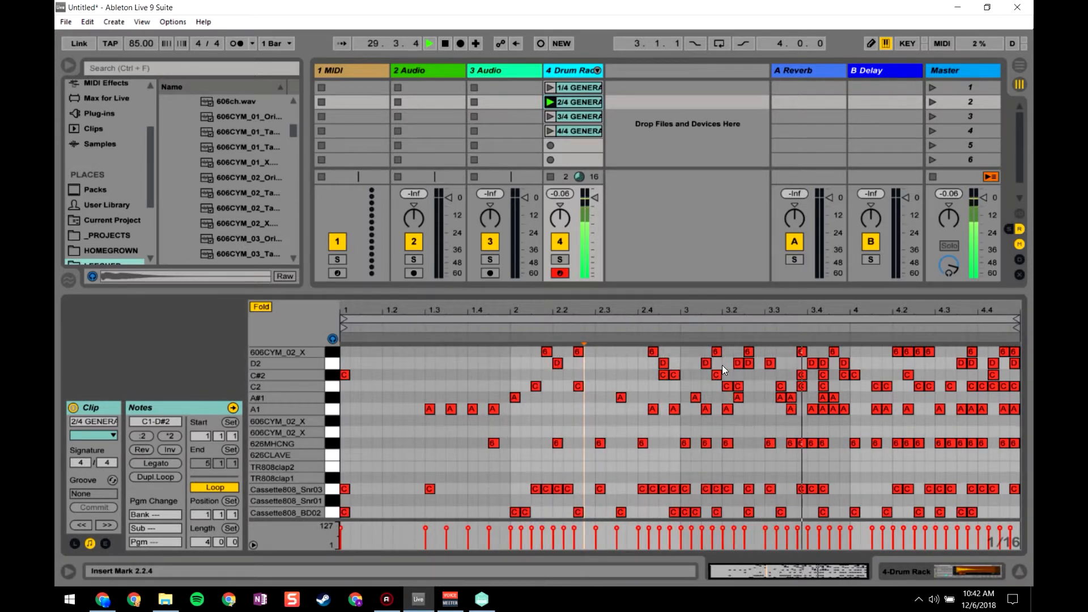
{"action": "left_click", "coordinate": [549, 117]}
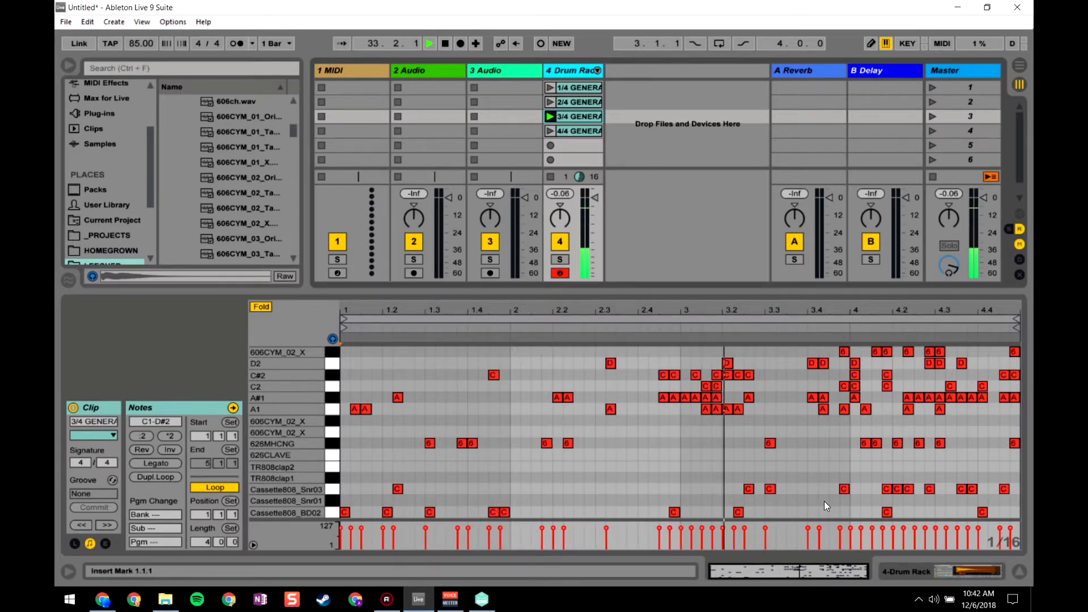
- Copy the 626CLAVE sound to the empty C#2 pad and the 606CYM_02_X cymbal to the empty C2 pad of the Drum Rack
{"action": "left_click", "coordinate": [917, 571]}
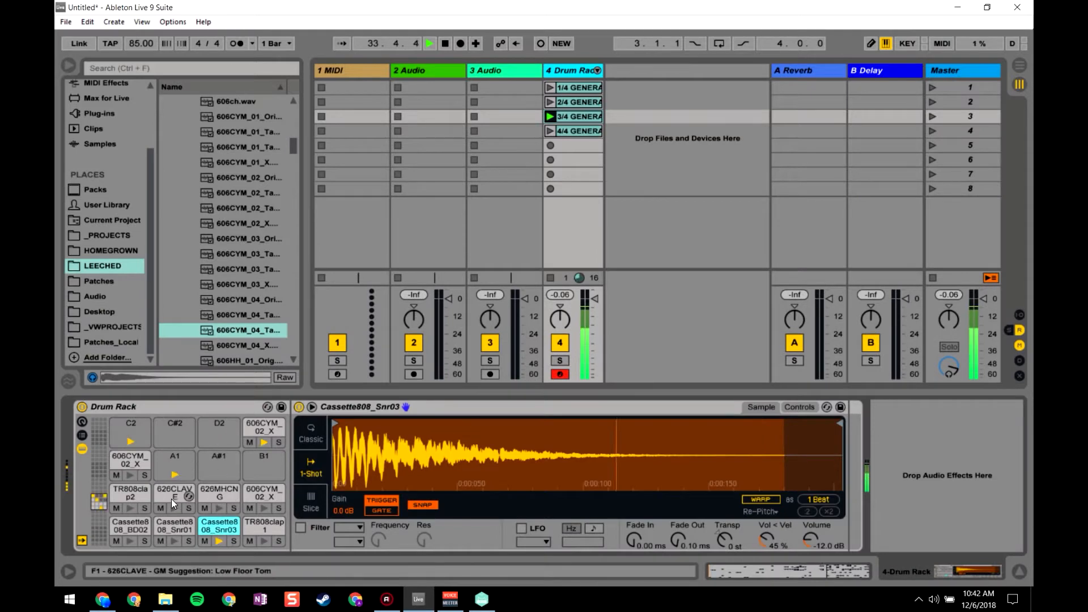
{"action": "left_click_drag", "start_coordinate": [175, 501], "coordinate": [176, 433]}
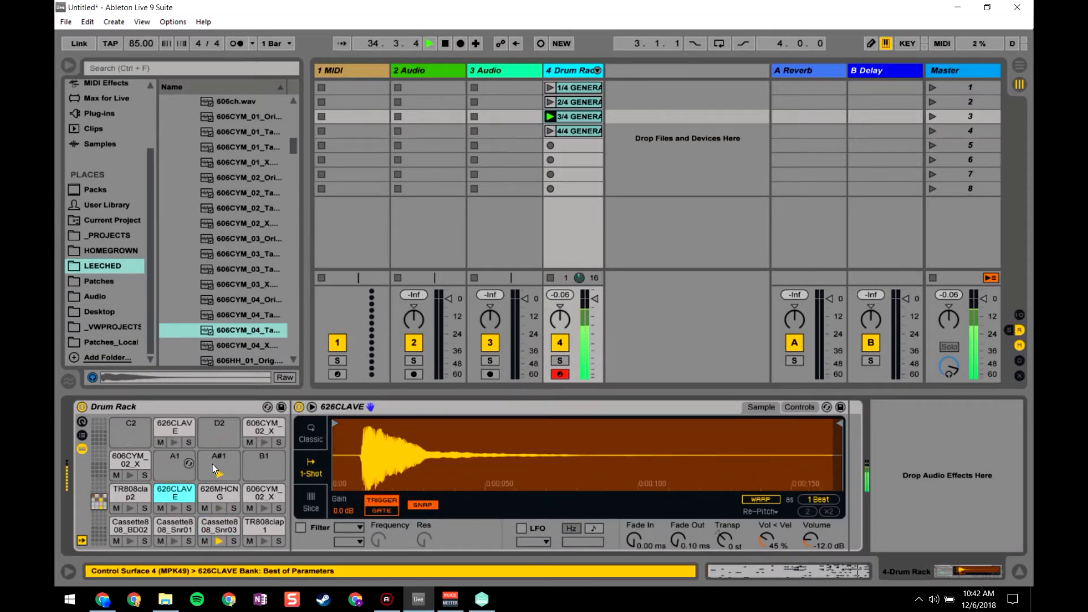
{"action": "left_click", "coordinate": [219, 501]}
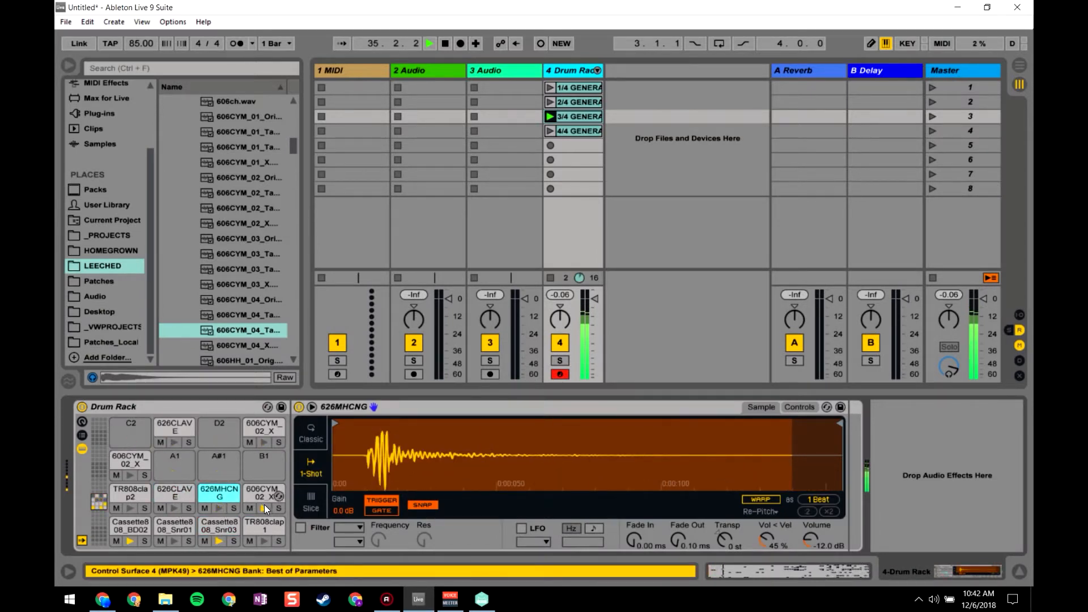
{"action": "left_click_drag", "start_coordinate": [264, 499], "coordinate": [131, 432]}
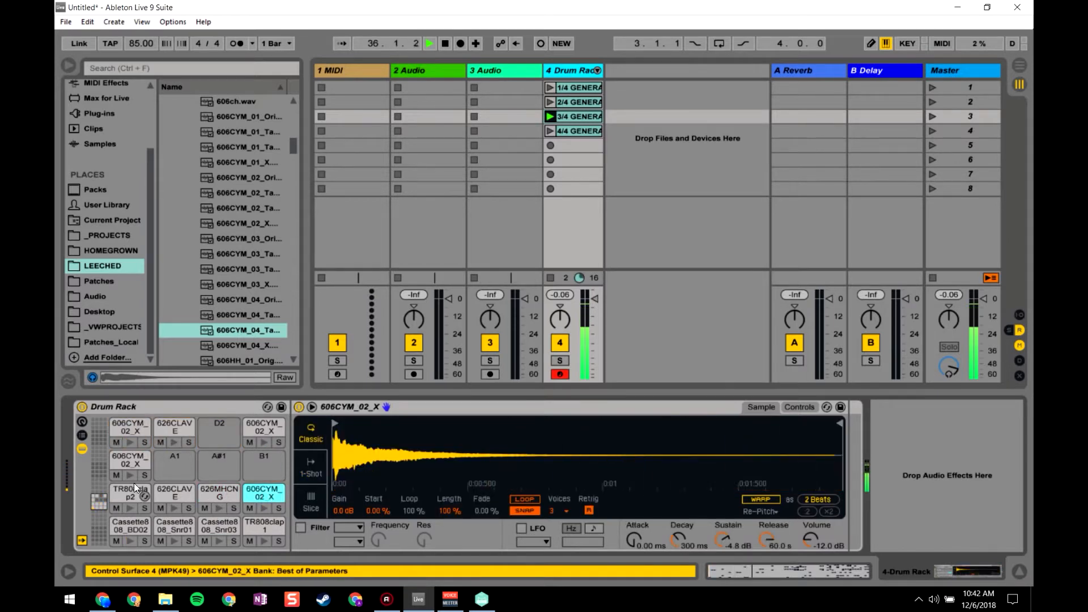
- Play clip 4/4, open its notes and shorten its loop to the first two bars
{"action": "left_click", "coordinate": [550, 131]}
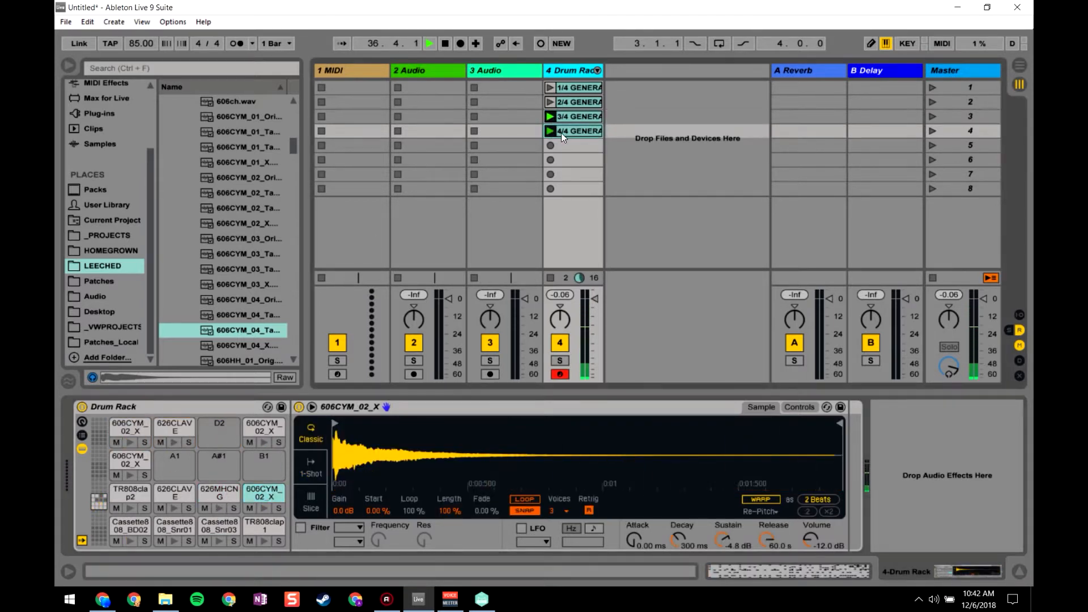
{"action": "double_click", "coordinate": [564, 134]}
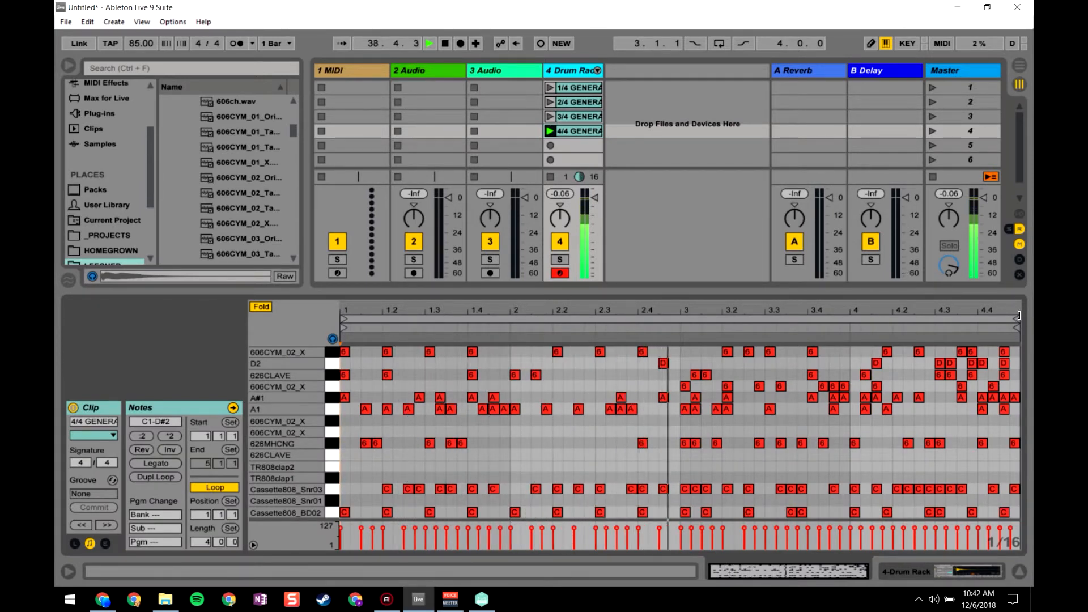
{"action": "left_click_drag", "start_coordinate": [1018, 315], "coordinate": [681, 317]}
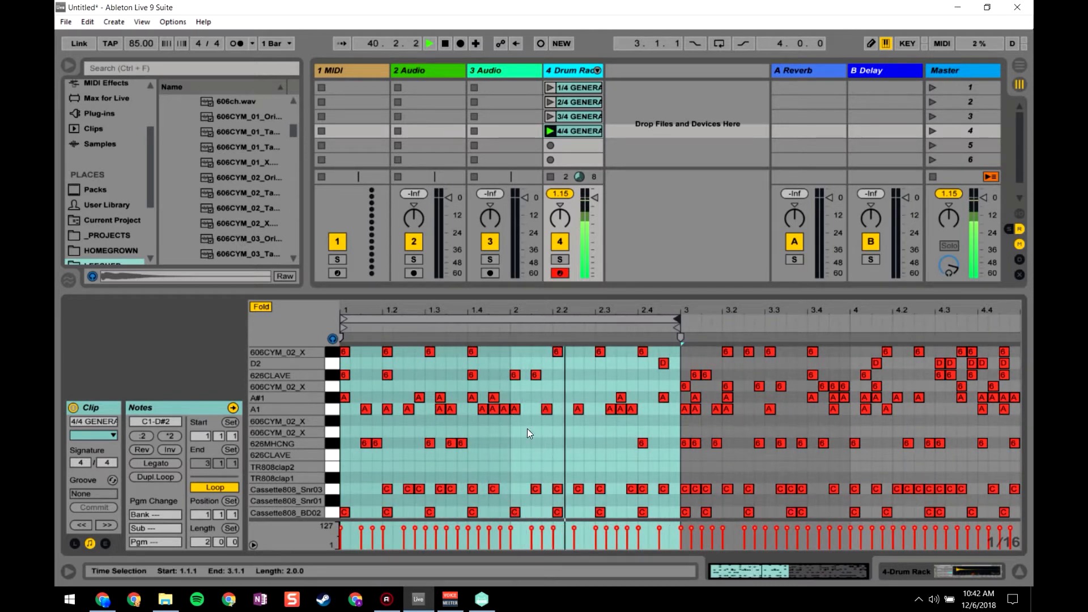
{"action": "left_click", "coordinate": [516, 460]}
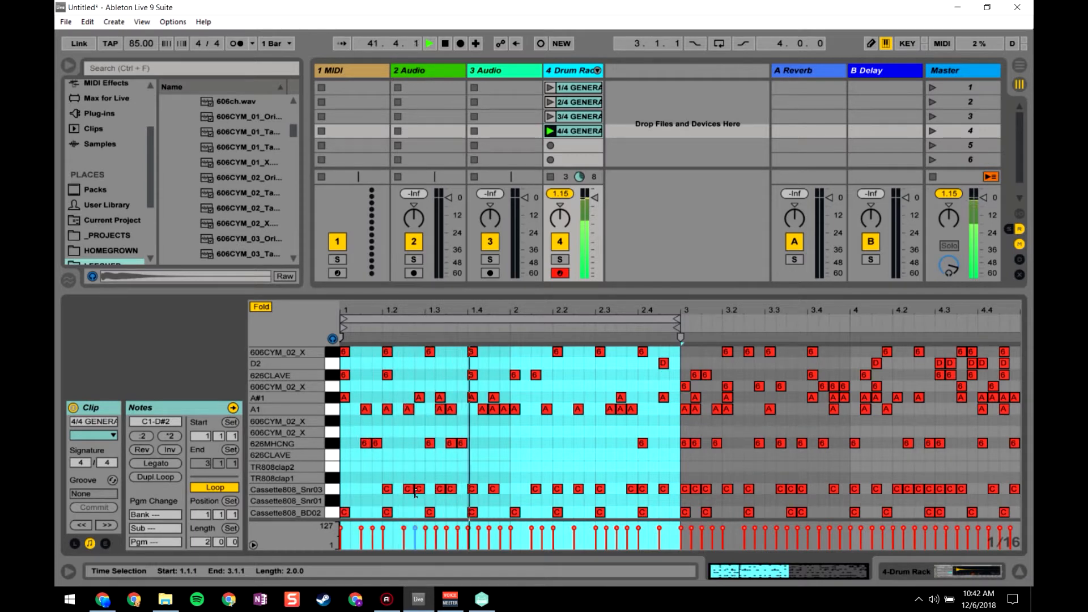
- Stop playback, replace the Cassette808_Snr03 hits at 1.2, 1.4, 2.2 and 2.4 with TR808clap1 notes, and play the result
{"action": "key", "text": "space"}
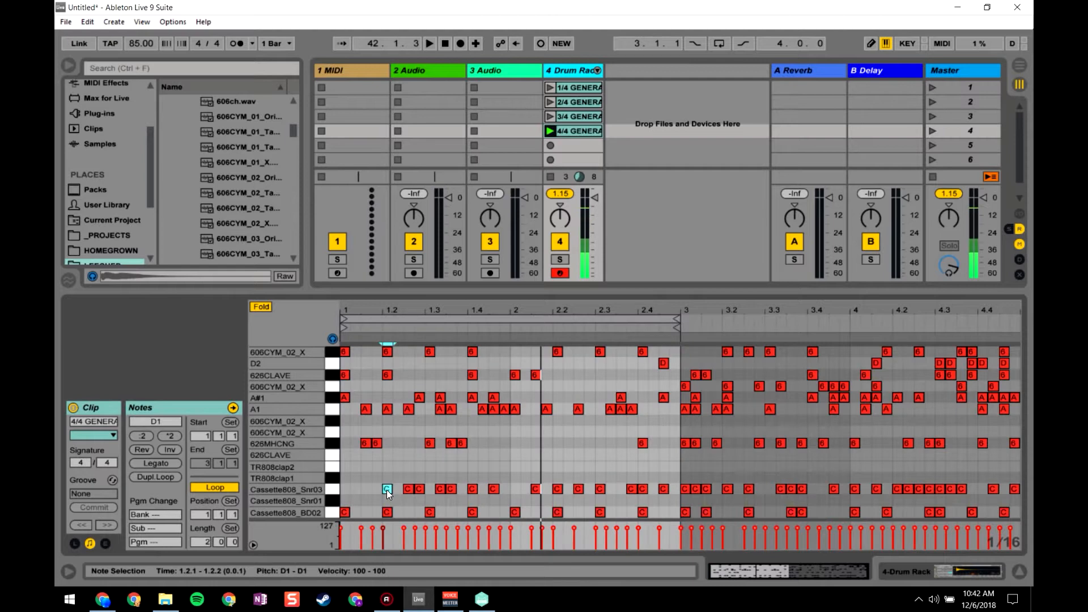
{"action": "double_click", "coordinate": [388, 481]}
{"action": "left_click_drag", "start_coordinate": [384, 491], "coordinate": [474, 480]}
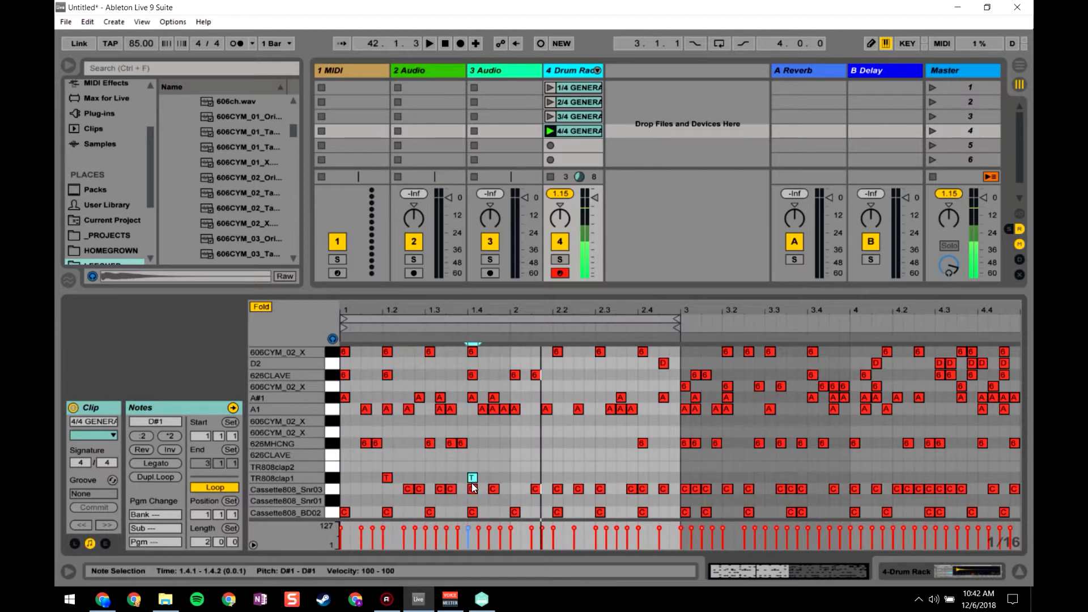
{"action": "double_click", "coordinate": [474, 490]}
{"action": "left_click", "coordinate": [557, 491]}
{"action": "double_click", "coordinate": [557, 480]}
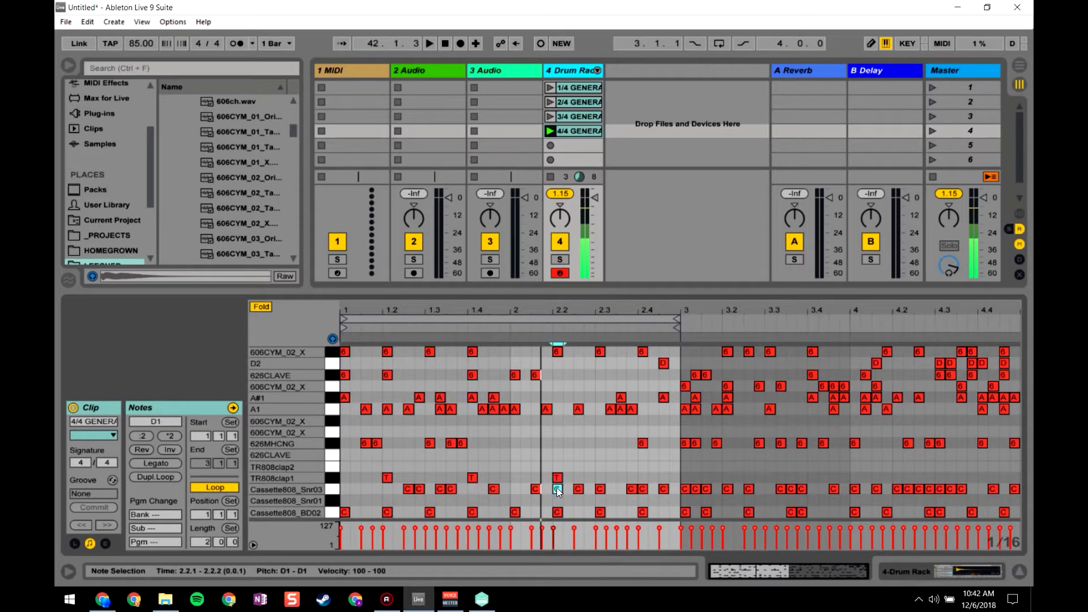
{"action": "double_click", "coordinate": [557, 491]}
{"action": "left_click_drag", "start_coordinate": [642, 491], "coordinate": [642, 480]}
{"action": "key", "text": "space"}
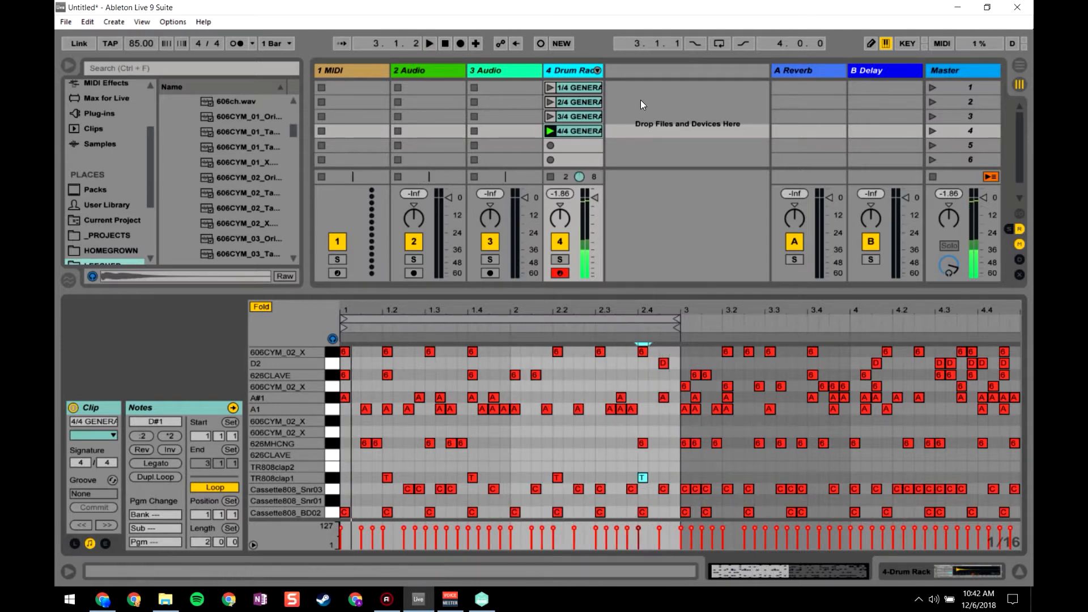
- Delete clips 1/4, 2/4 and 3/4 and move clip 4/4 up to the first slot of the Drum Rack track
{"action": "left_click", "coordinate": [577, 116]}
{"action": "left_click", "coordinate": [577, 84], "text": "shift"}
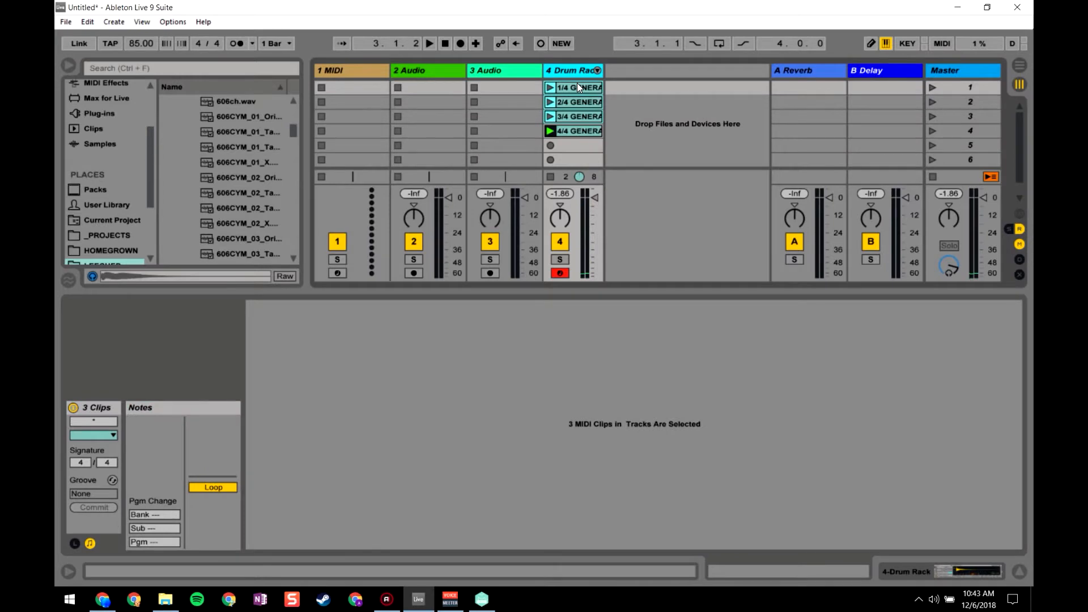
{"action": "key", "text": "Delete"}
{"action": "left_click", "coordinate": [584, 133]}
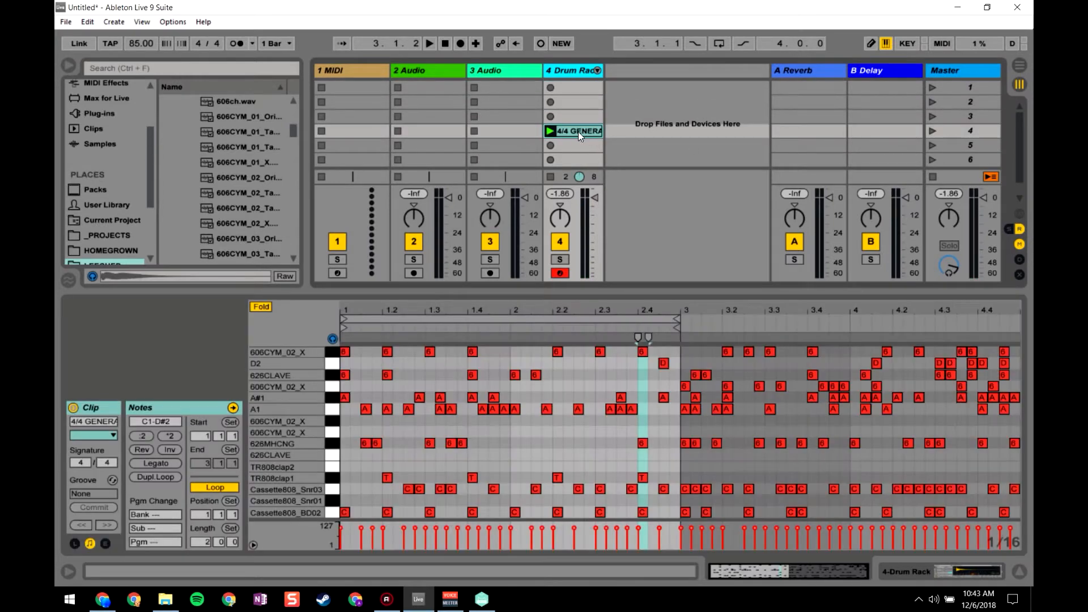
{"action": "left_click_drag", "start_coordinate": [580, 135], "coordinate": [579, 89]}
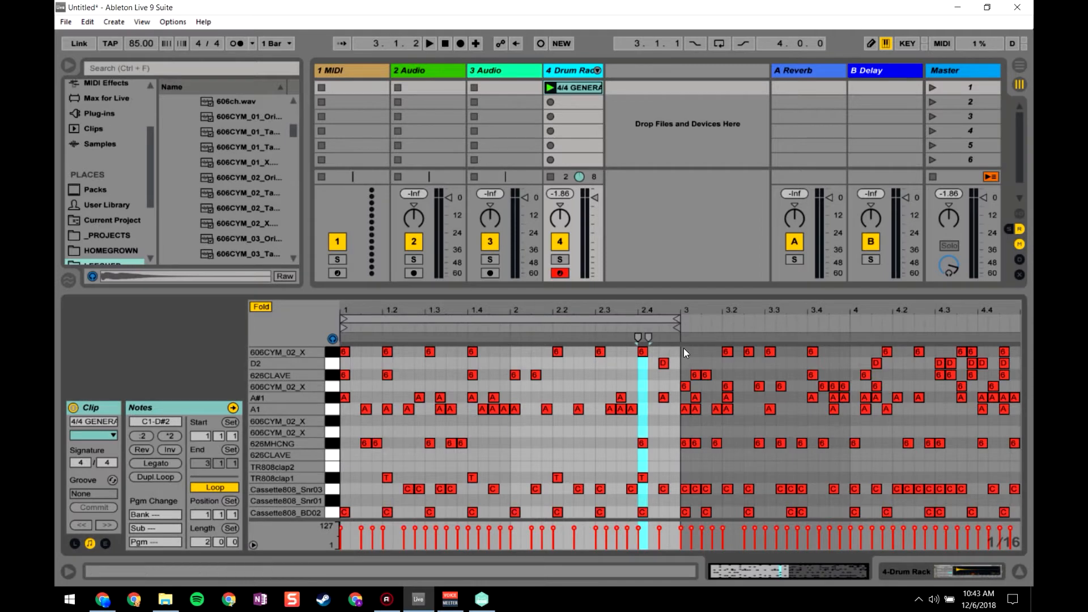
- Open the Groovae tool from the Magenta device on the 1 MIDI track, alongside the notes of clip 4/4
{"action": "left_click", "coordinate": [359, 66]}
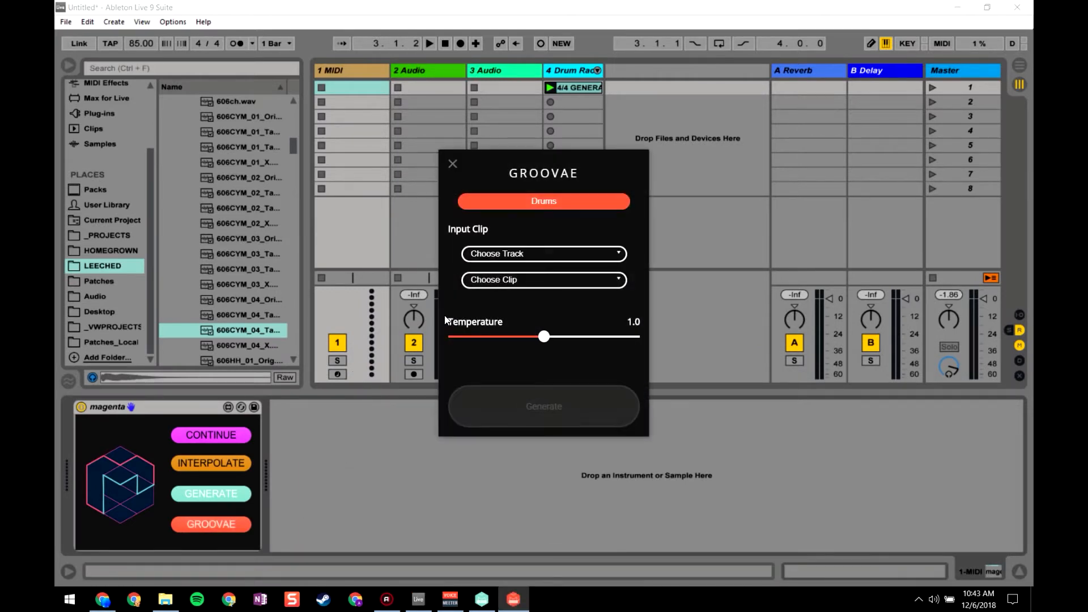
{"action": "left_click", "coordinate": [570, 89]}
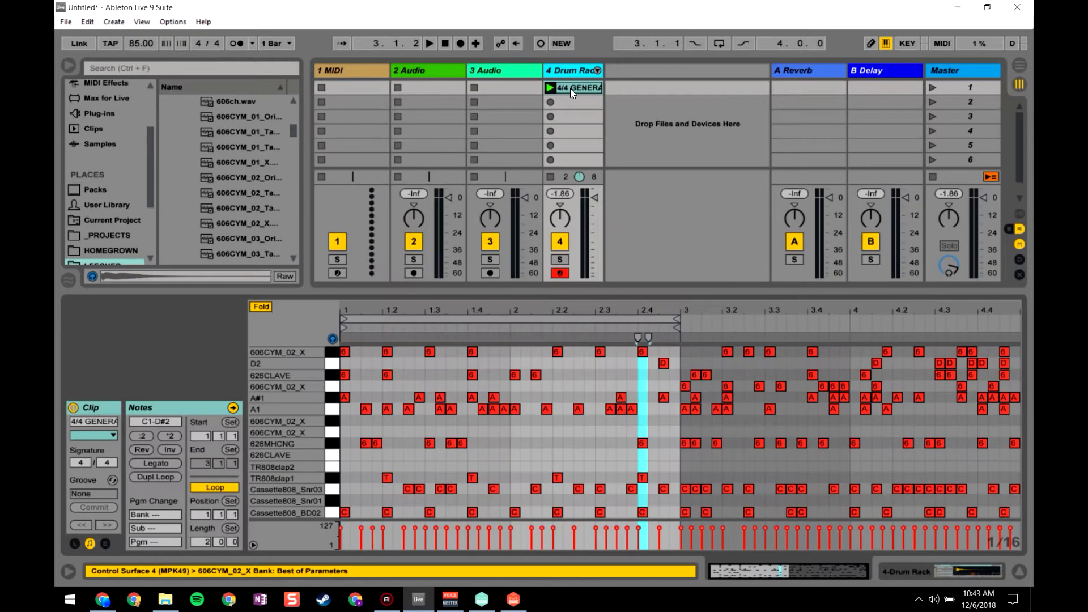
{"action": "left_click", "coordinate": [516, 599]}
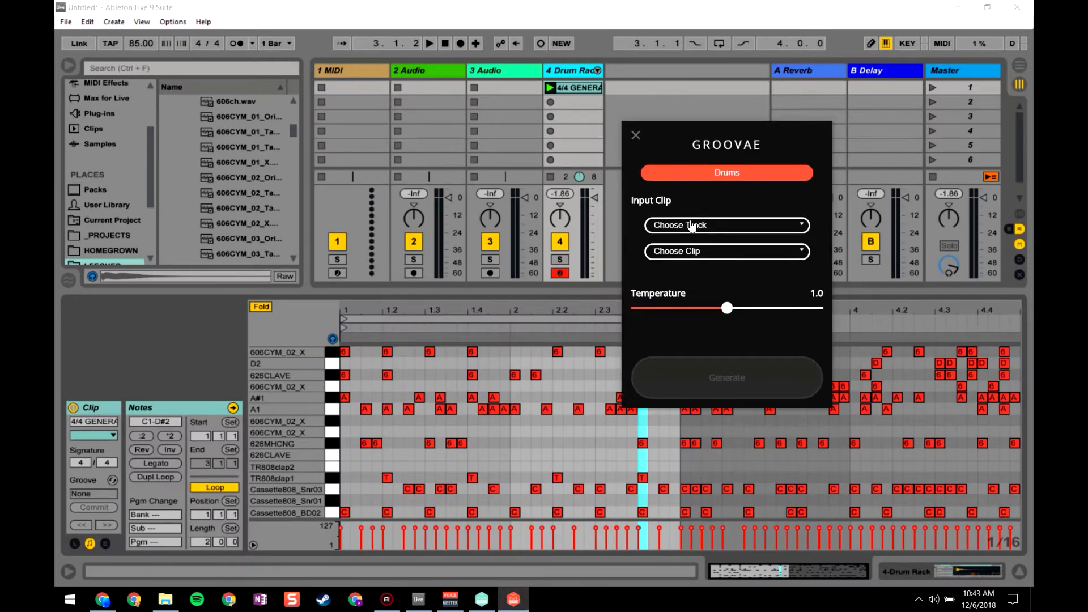
- Audition the ungrooved clip 4/4 GENERATE and stop it
{"action": "left_click", "coordinate": [576, 88]}
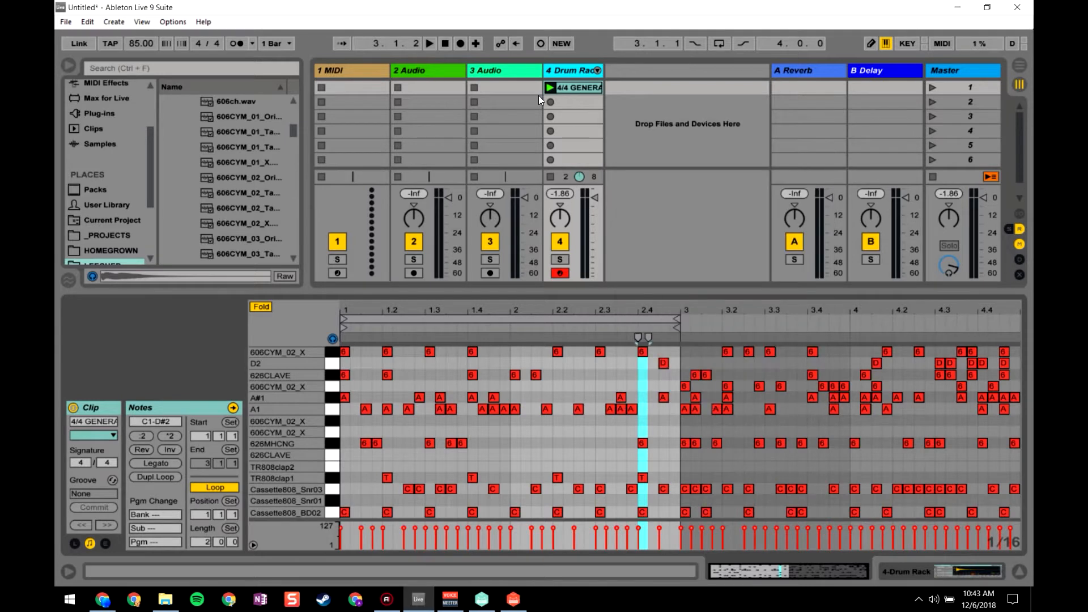
{"action": "left_click", "coordinate": [548, 88]}
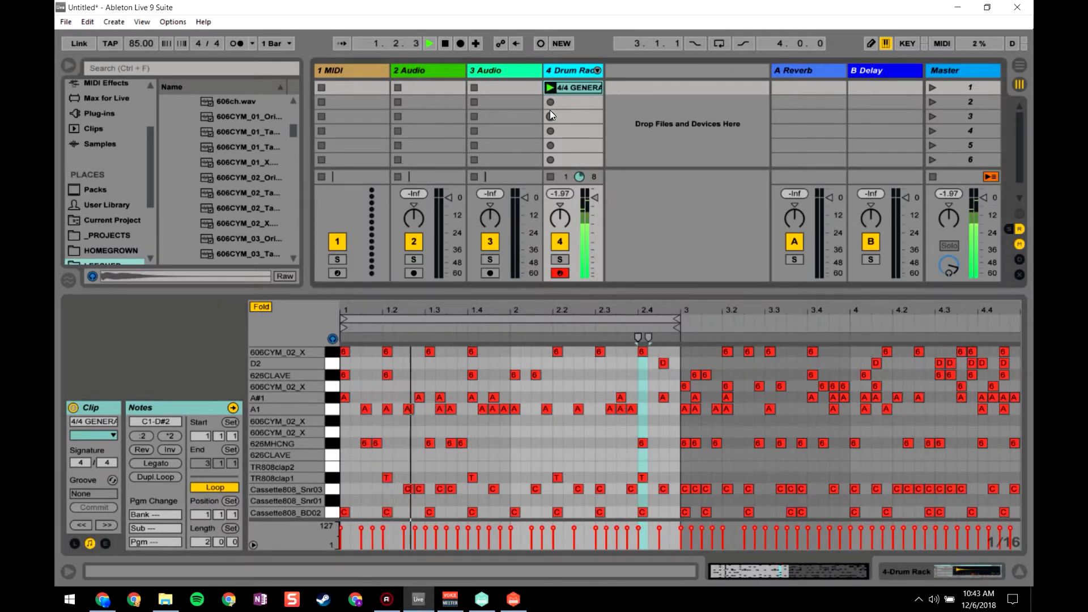
{"action": "left_click", "coordinate": [552, 176]}
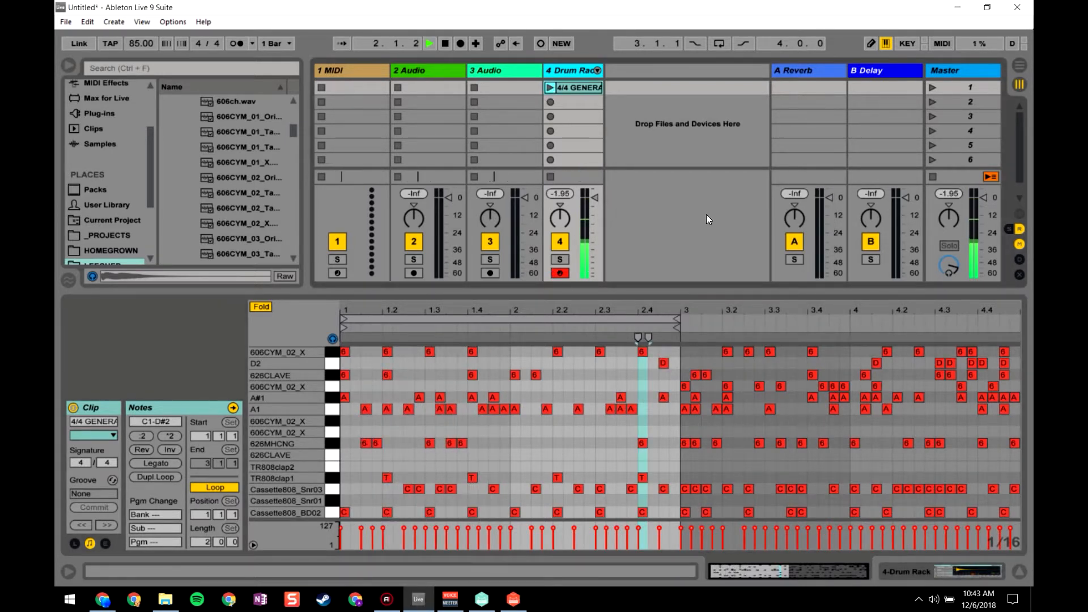
- Choose the 4-Drum Rack track and its 4/4 GENERATE clip as Groovae's input clip
{"action": "key", "text": "alt+Tab"}
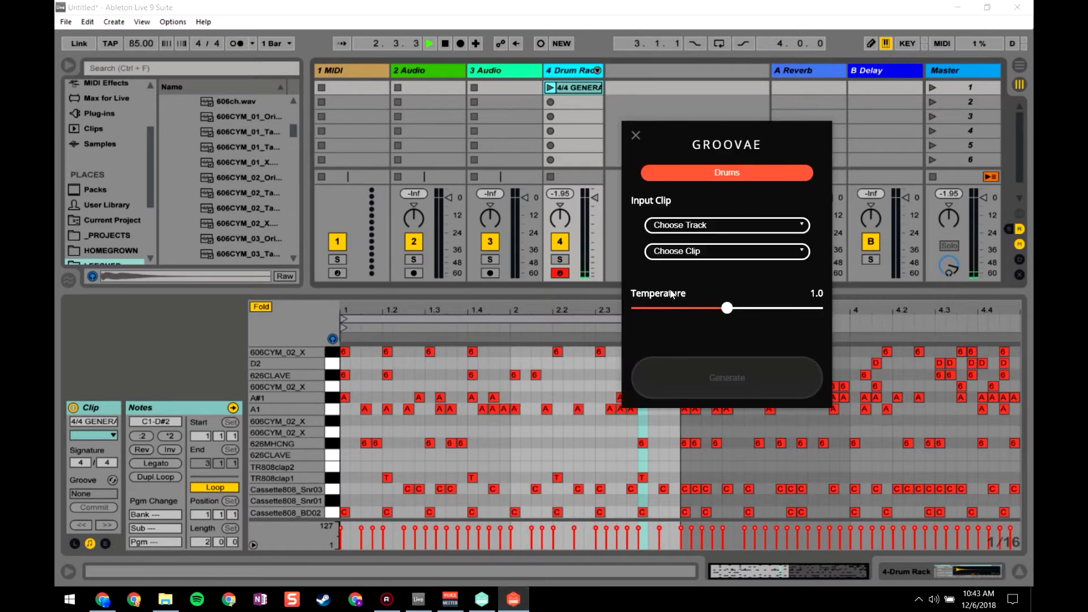
{"action": "left_click", "coordinate": [698, 226]}
{"action": "left_click", "coordinate": [680, 259]}
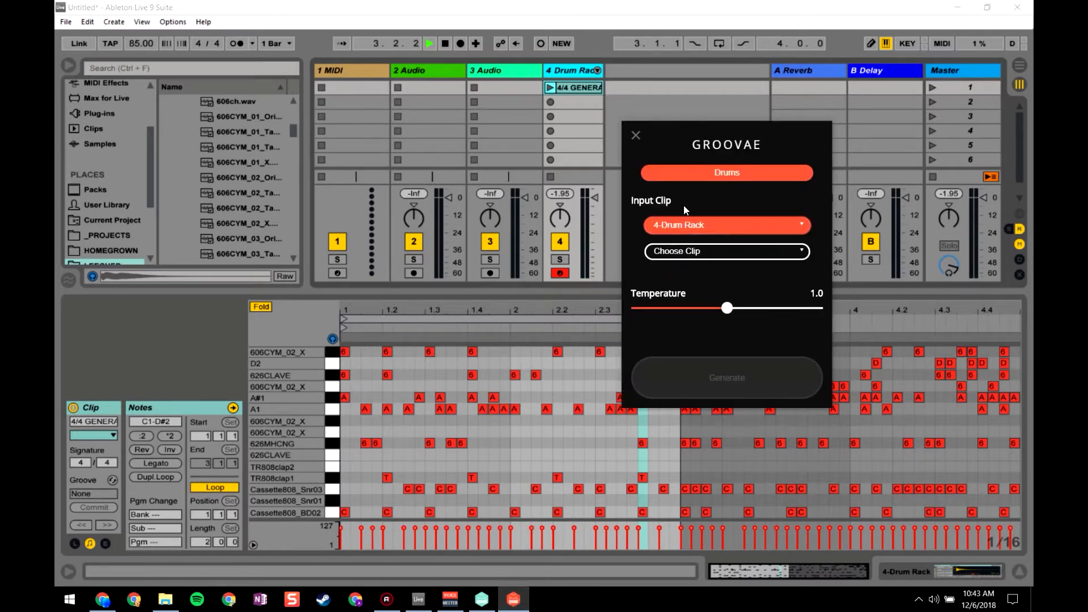
{"action": "left_click", "coordinate": [683, 252]}
{"action": "left_click", "coordinate": [683, 272]}
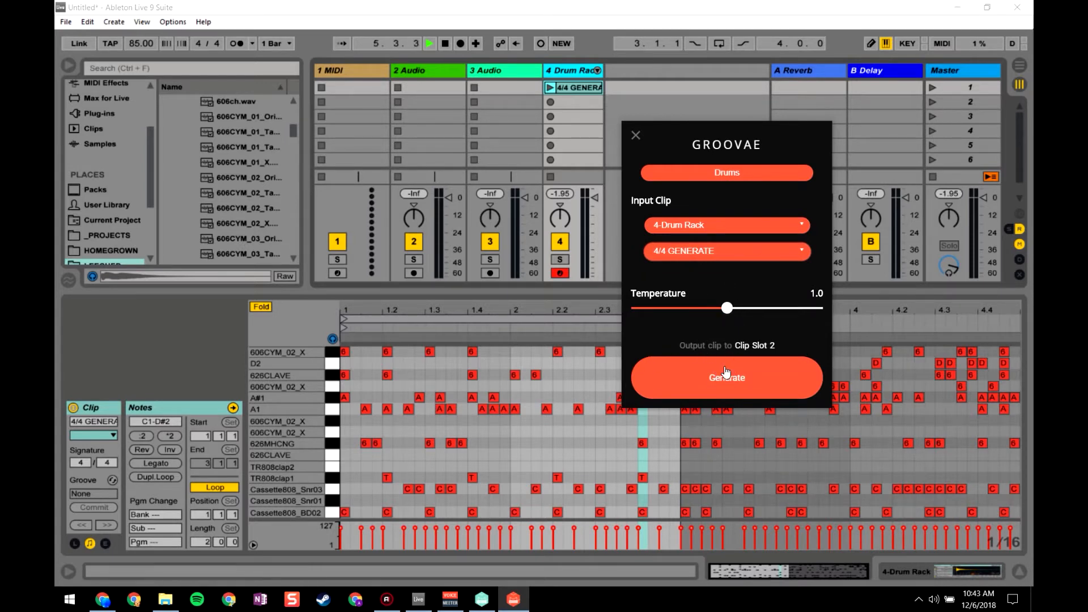
- Generate the humanized clip into slot 2 with Groovae at temperature 1.0, and open and play it
{"action": "left_click", "coordinate": [729, 390]}
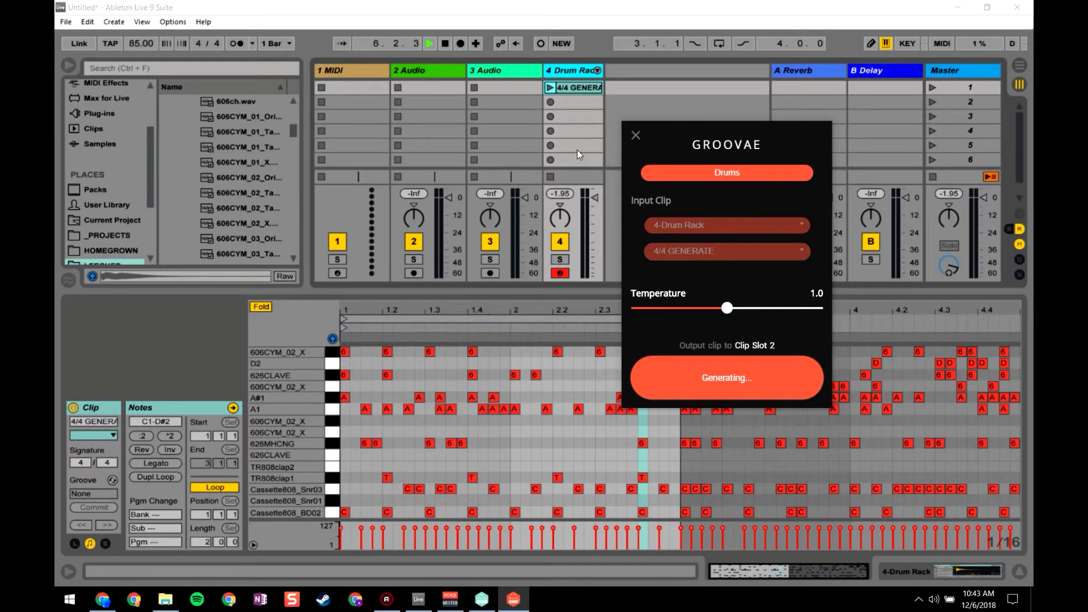
{"action": "left_click", "coordinate": [566, 100]}
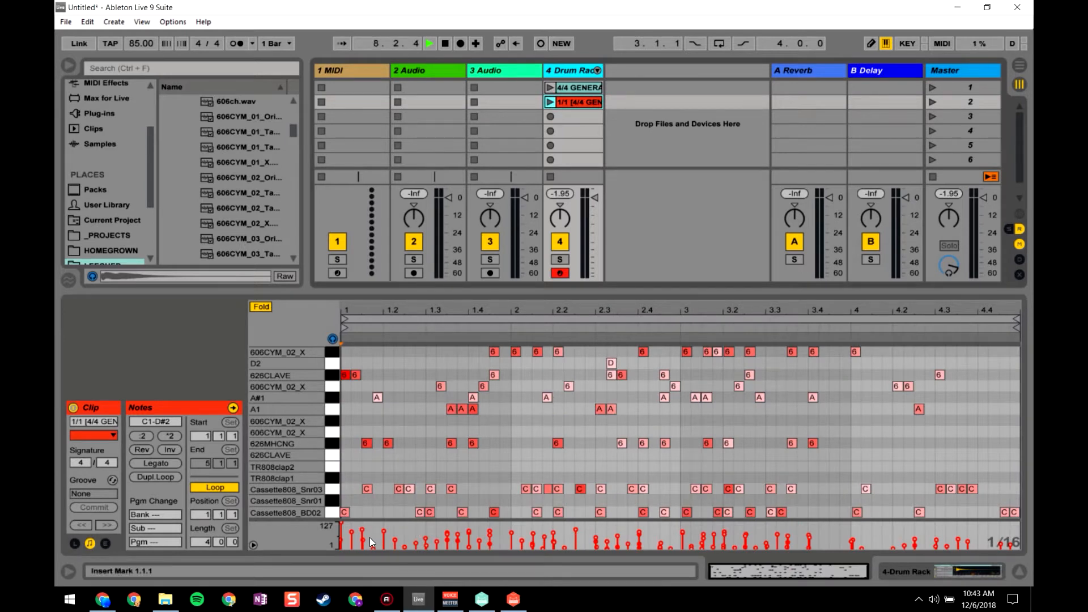
{"action": "left_click", "coordinate": [552, 100]}
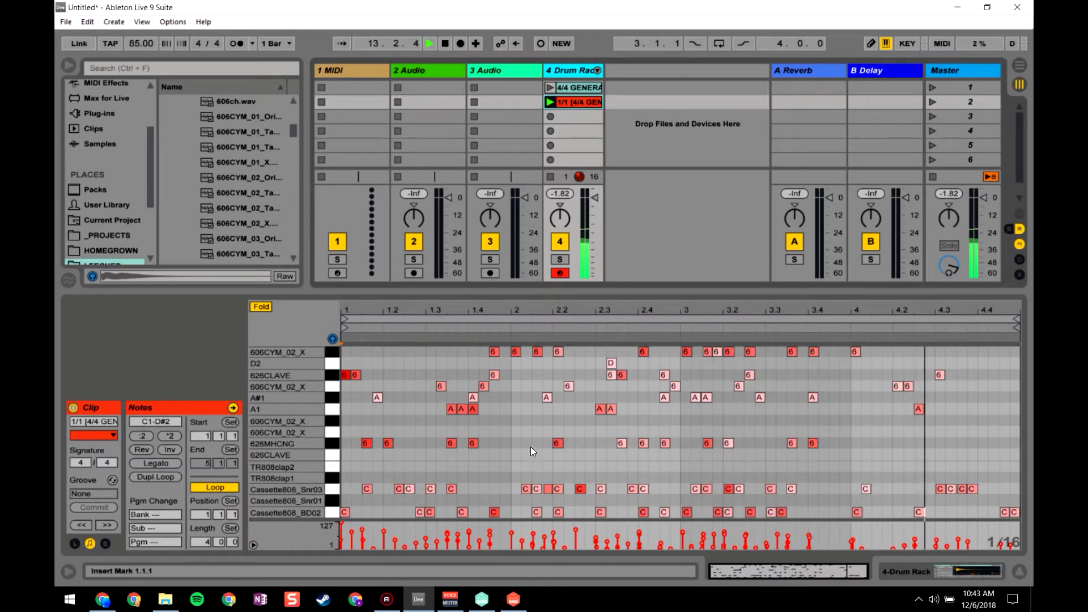
- Compare the notes of the 4/4 GENERATE clip in slot 1 with those of the humanized clip in slot 2
{"action": "left_click", "coordinate": [561, 87]}
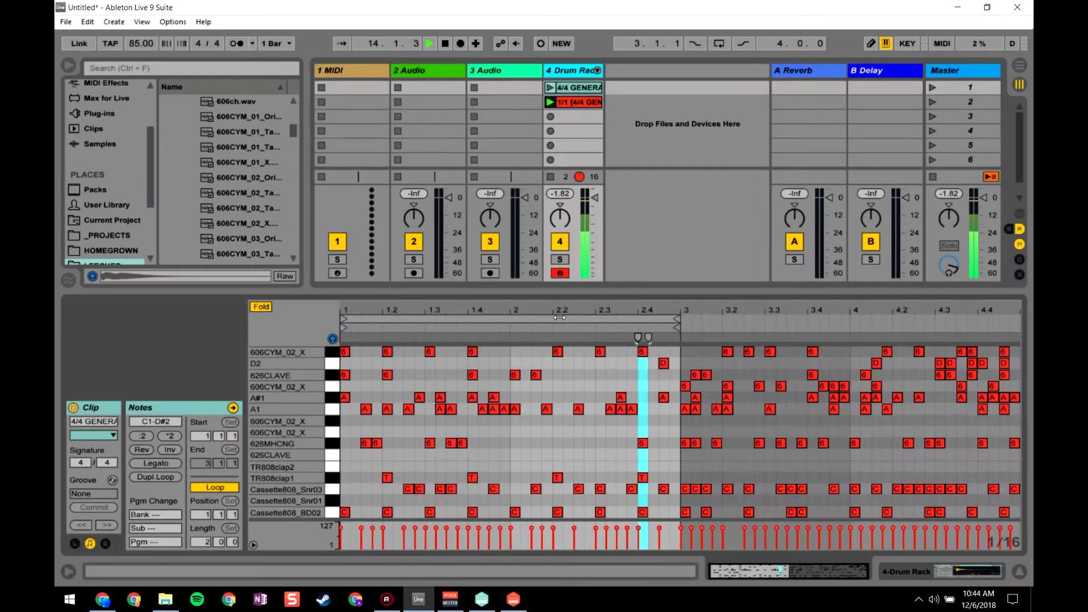
{"action": "left_click", "coordinate": [505, 443]}
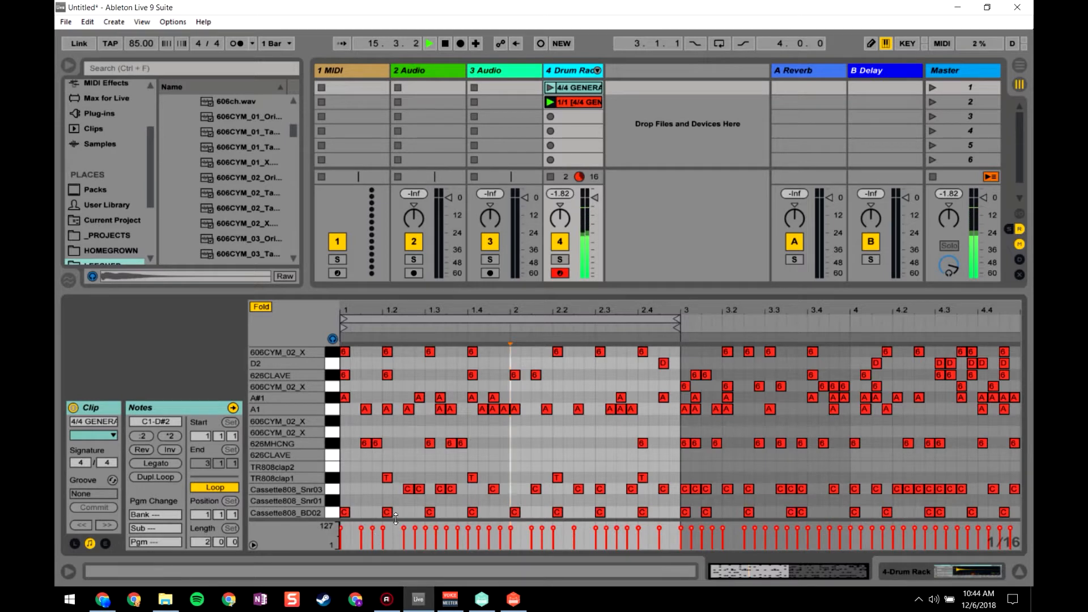
{"action": "left_click", "coordinate": [563, 102]}
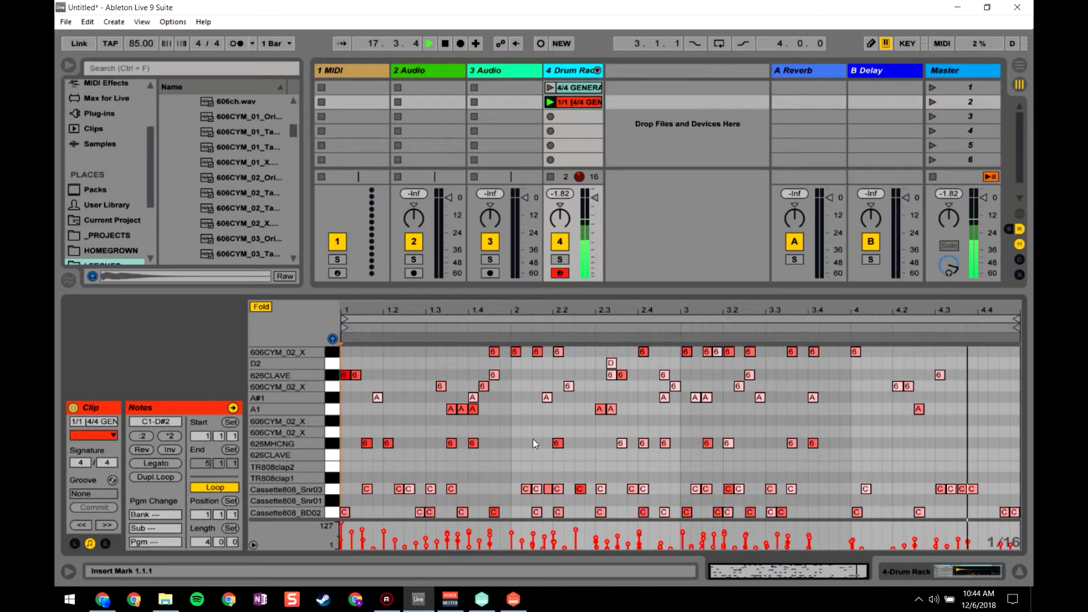
- Set the project tempo to 120 BPM
{"action": "left_click_drag", "start_coordinate": [141, 44], "coordinate": [140, 24]}
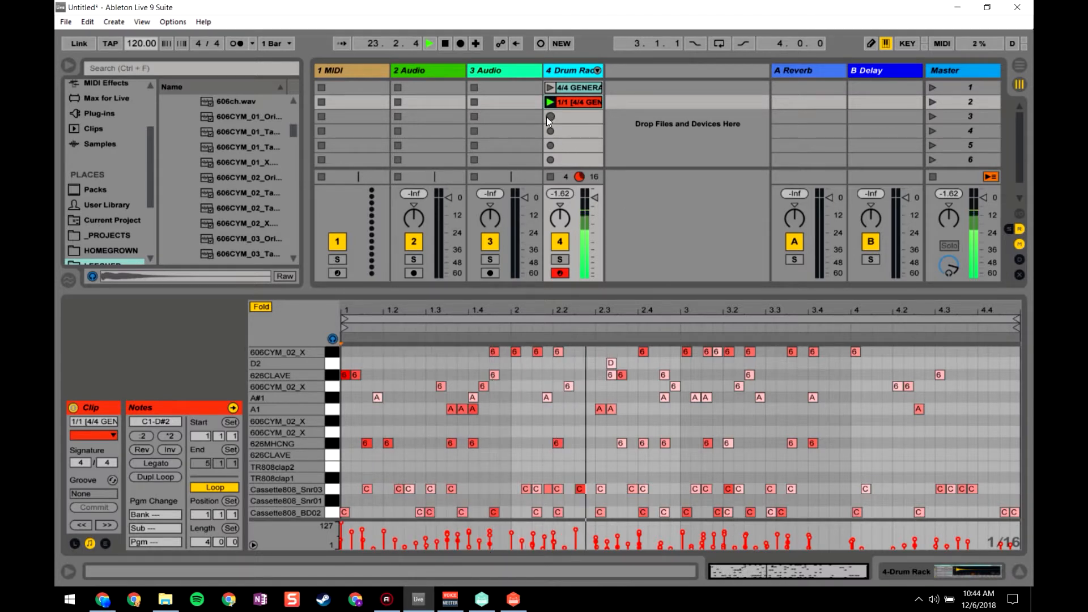
- Delete the humanized clip in slot 2 of the 4 Drum Rack track, keeping the 4/4 GENERATE clip
{"action": "left_click", "coordinate": [579, 87]}
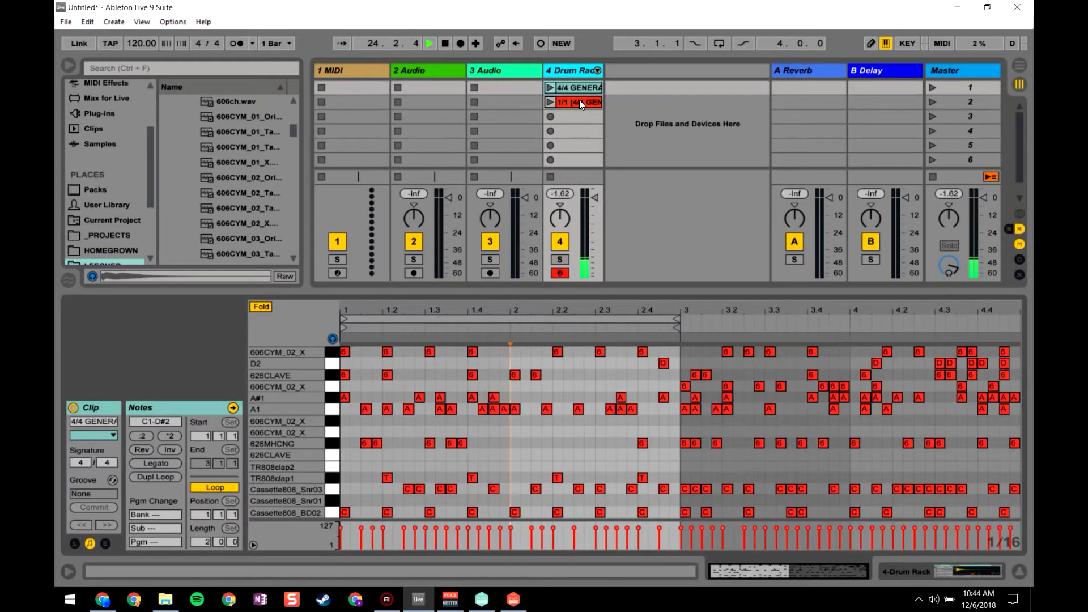
{"action": "left_click", "coordinate": [579, 100]}
{"action": "key", "text": "Delete"}
- Generate a new humanized clip of 4/4 GENERATE into slot 2 with Groovae at temperature 1.8, and open and play it
{"action": "left_click", "coordinate": [515, 601]}
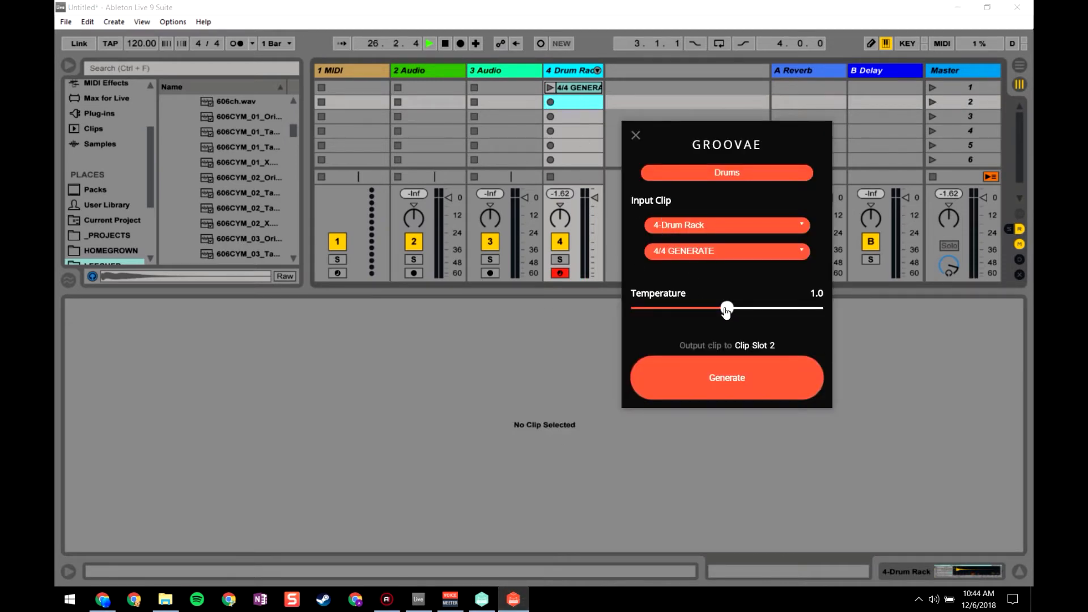
{"action": "left_click_drag", "start_coordinate": [727, 309], "coordinate": [806, 316]}
{"action": "left_click", "coordinate": [573, 87]}
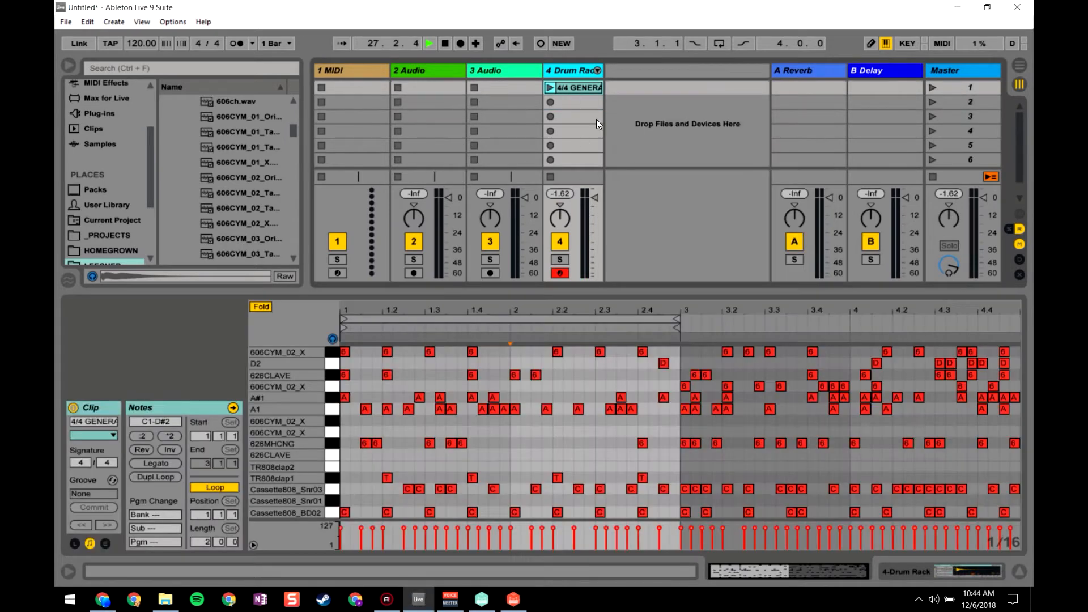
{"action": "left_click", "coordinate": [512, 599]}
{"action": "left_click", "coordinate": [721, 368]}
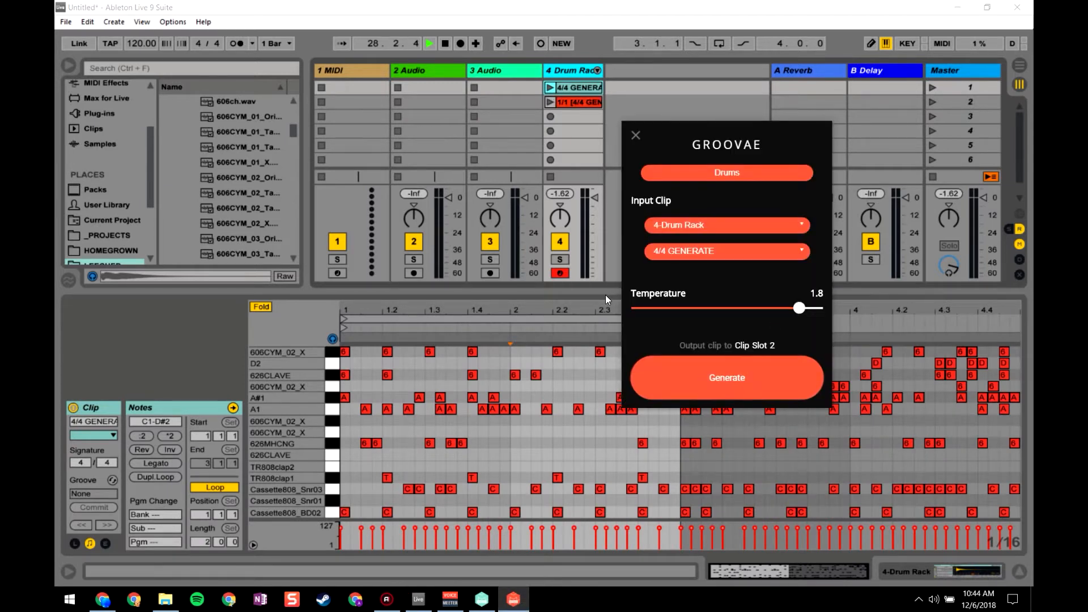
{"action": "left_click", "coordinate": [573, 101]}
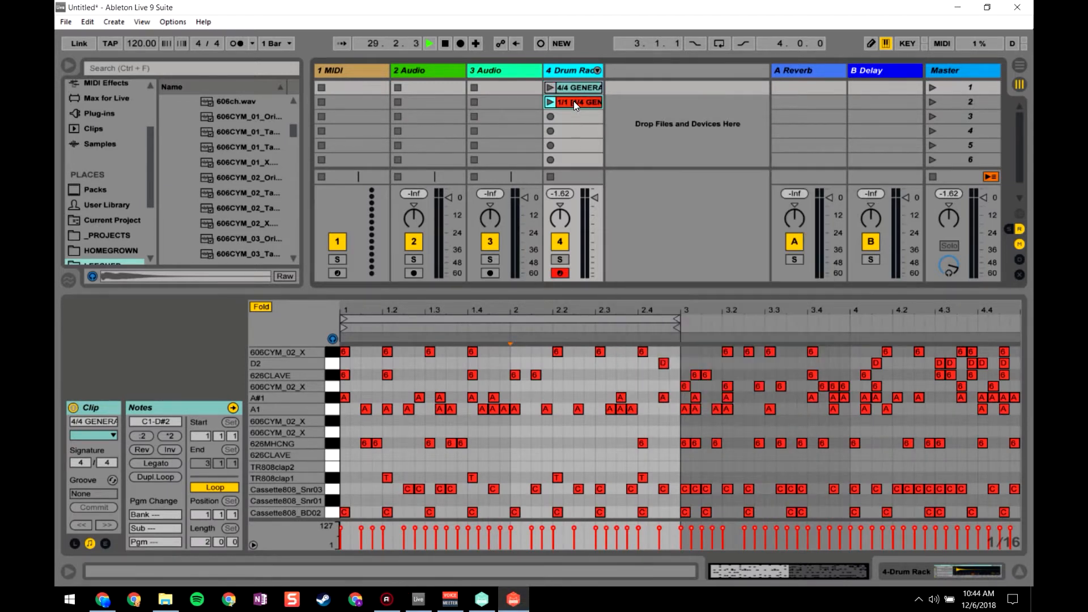
{"action": "left_click", "coordinate": [549, 102]}
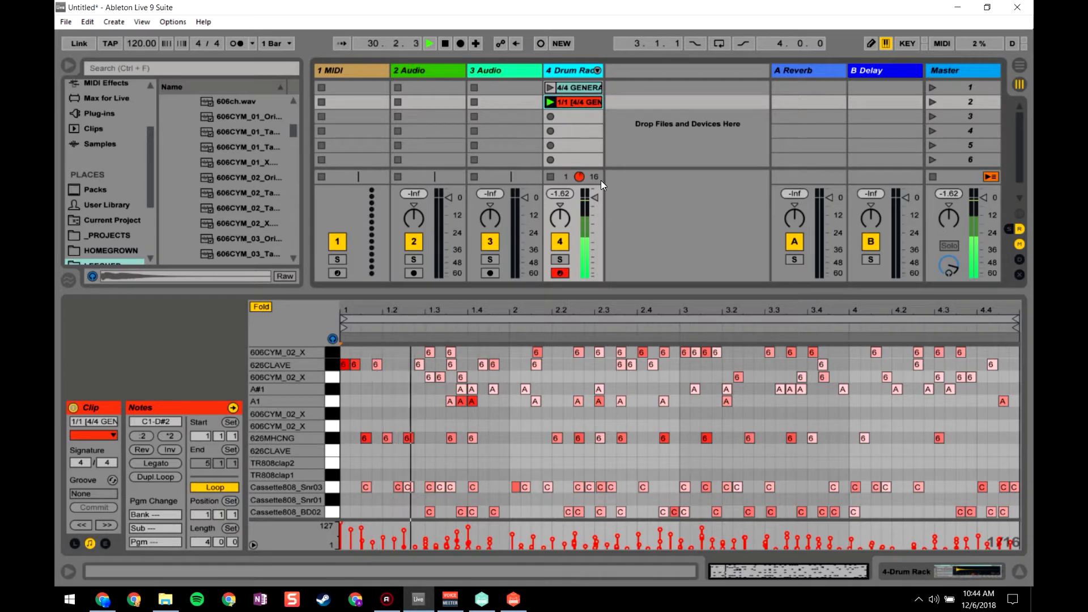
- Compare the notes of the 4/4 GENERATE clip with the temperature 1.8 clip while it plays, and stop the track's playback
{"action": "left_click", "coordinate": [583, 87]}
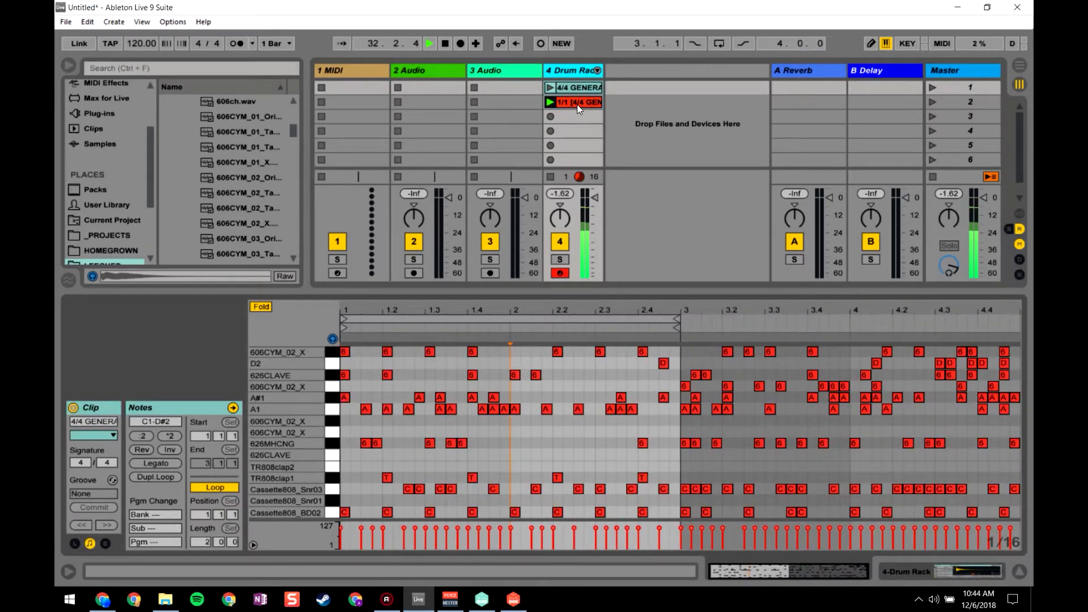
{"action": "left_click", "coordinate": [577, 105]}
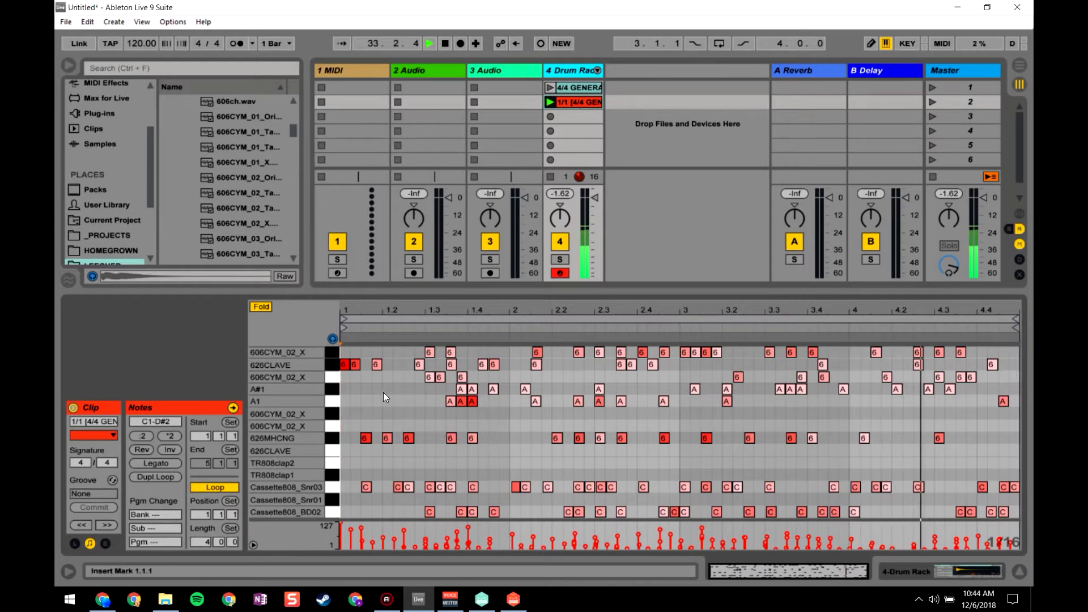
{"action": "left_click", "coordinate": [568, 86]}
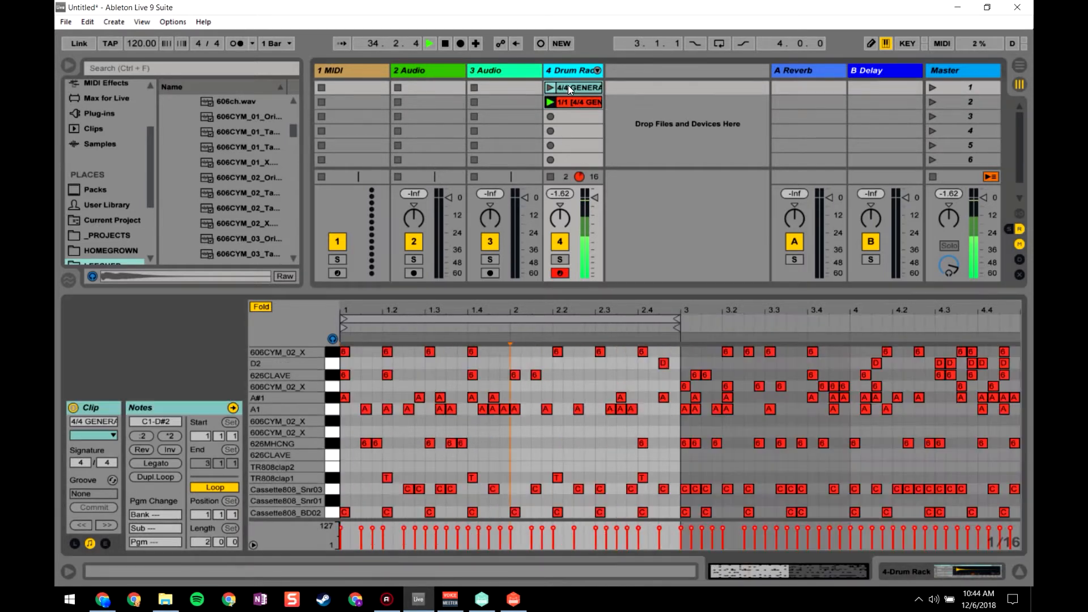
{"action": "left_click", "coordinate": [567, 104]}
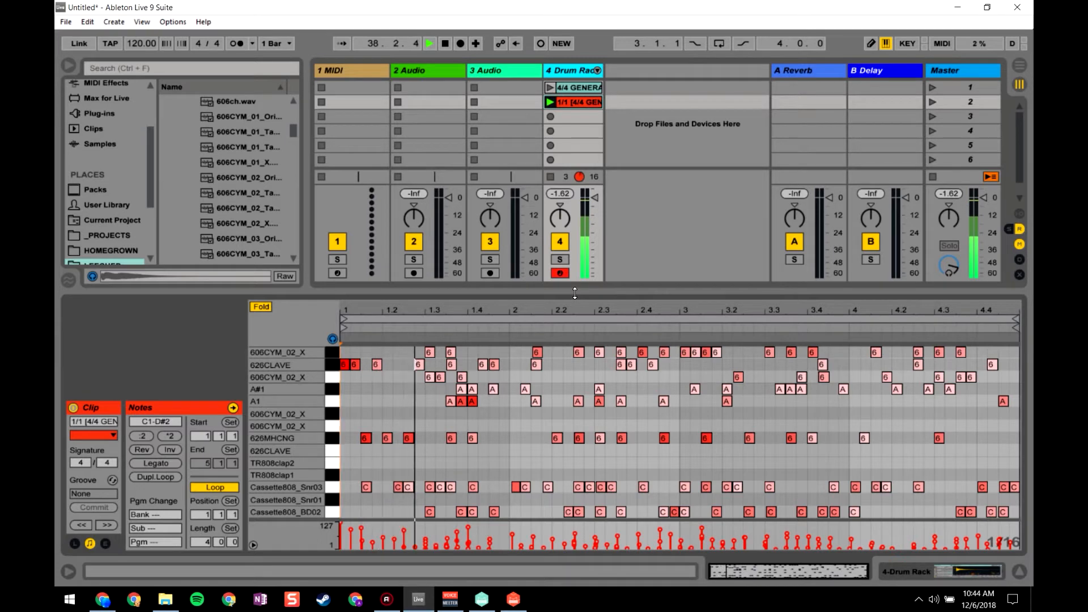
{"action": "left_click", "coordinate": [586, 116]}
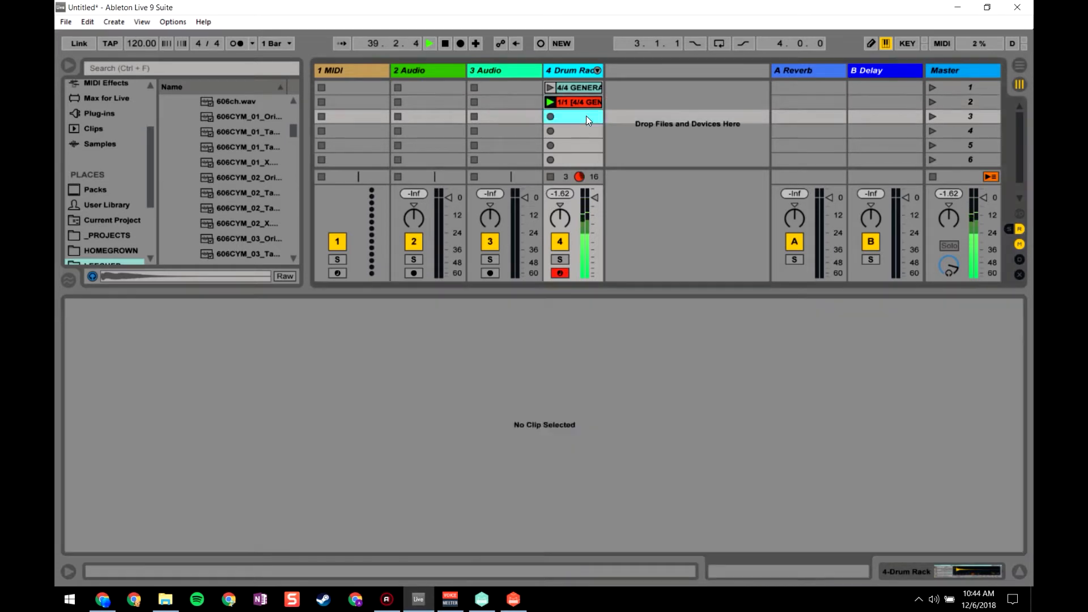
{"action": "left_click", "coordinate": [570, 101]}
{"action": "left_click", "coordinate": [575, 90]}
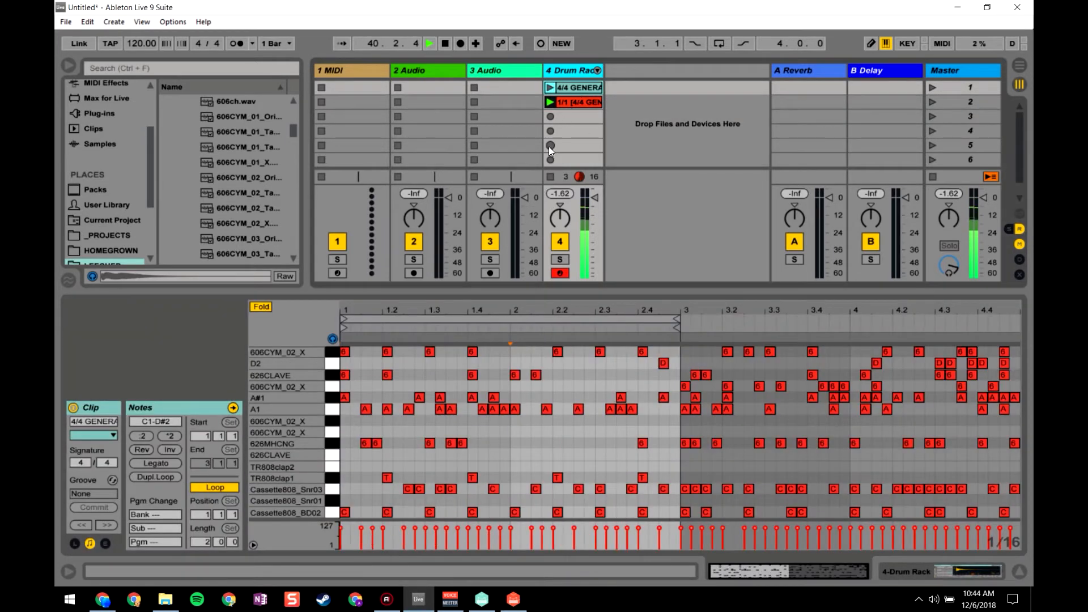
{"action": "left_click", "coordinate": [548, 177]}
- Move the temperature 1.8 clip from slot 2 to slot 5 and rename it Hot
{"action": "left_click", "coordinate": [574, 117]}
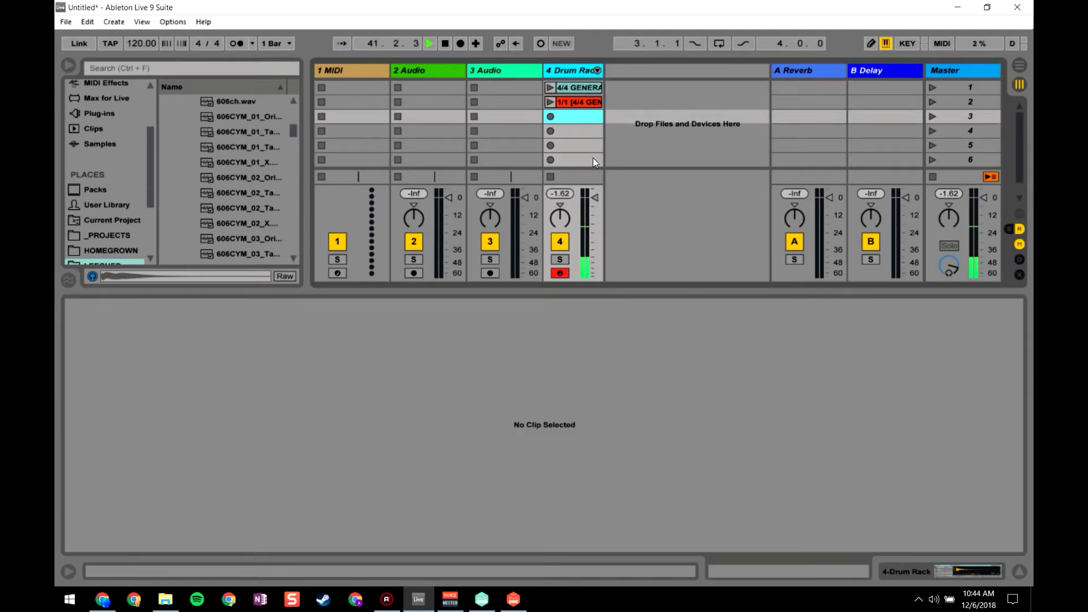
{"action": "left_click", "coordinate": [566, 91]}
{"action": "left_click_drag", "start_coordinate": [573, 104], "coordinate": [563, 156]}
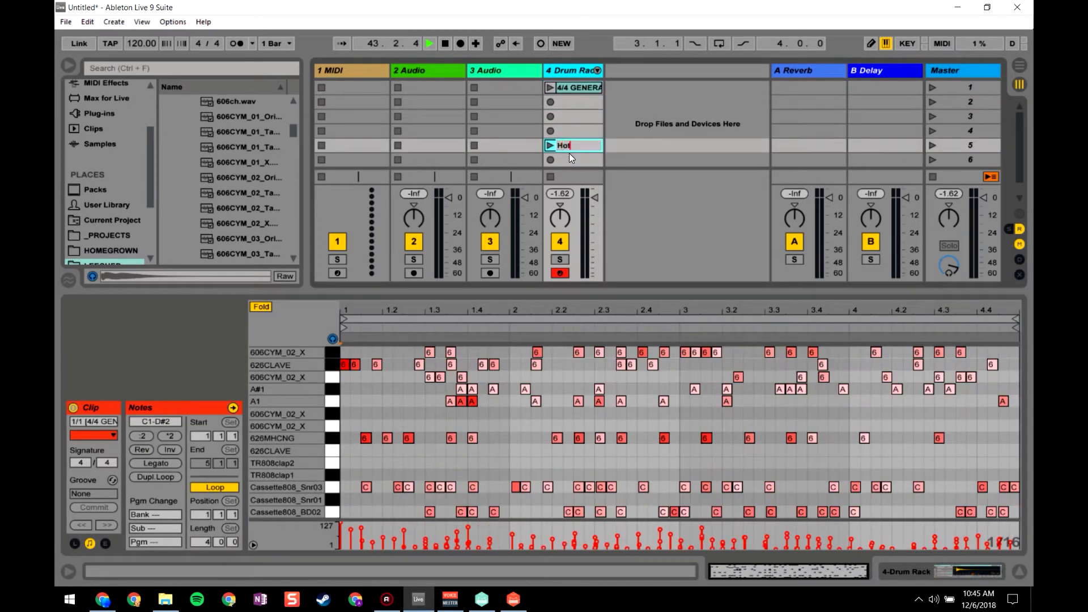
{"action": "key", "text": "Return"}
- Generate another humanized clip of 4/4 GENERATE into slot 2 with Groovae at temperature 0.3, and open and play it
{"action": "left_click", "coordinate": [513, 599]}
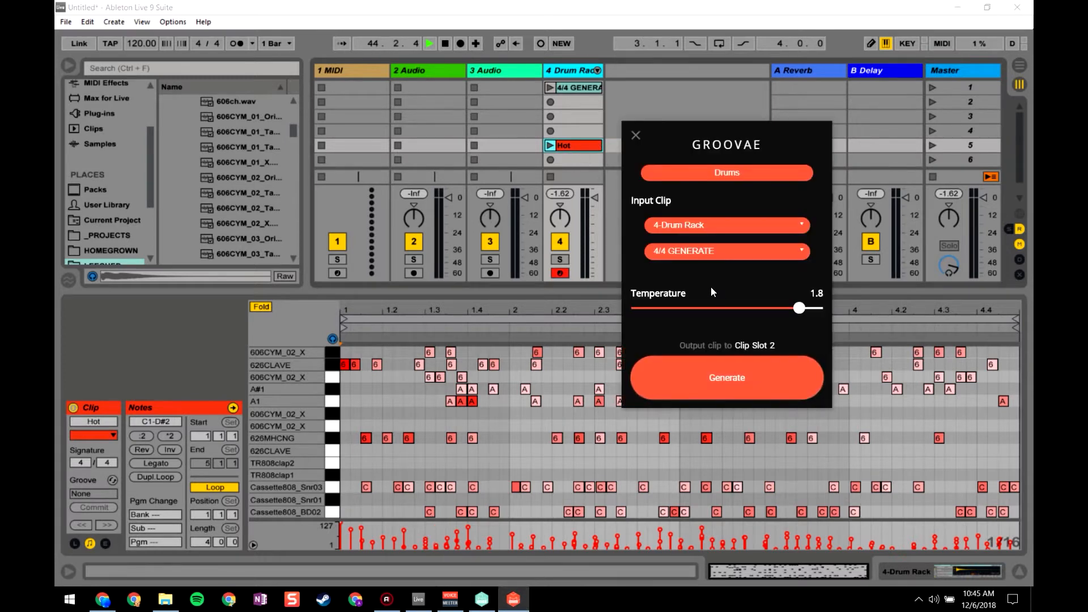
{"action": "left_click_drag", "start_coordinate": [799, 308], "coordinate": [667, 315]}
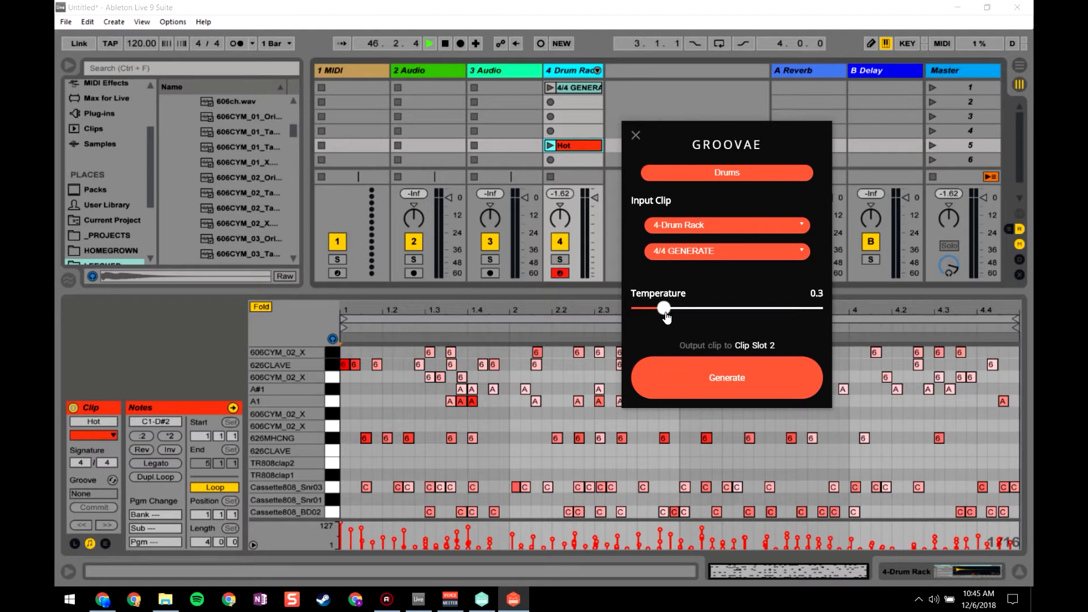
{"action": "left_click", "coordinate": [725, 381]}
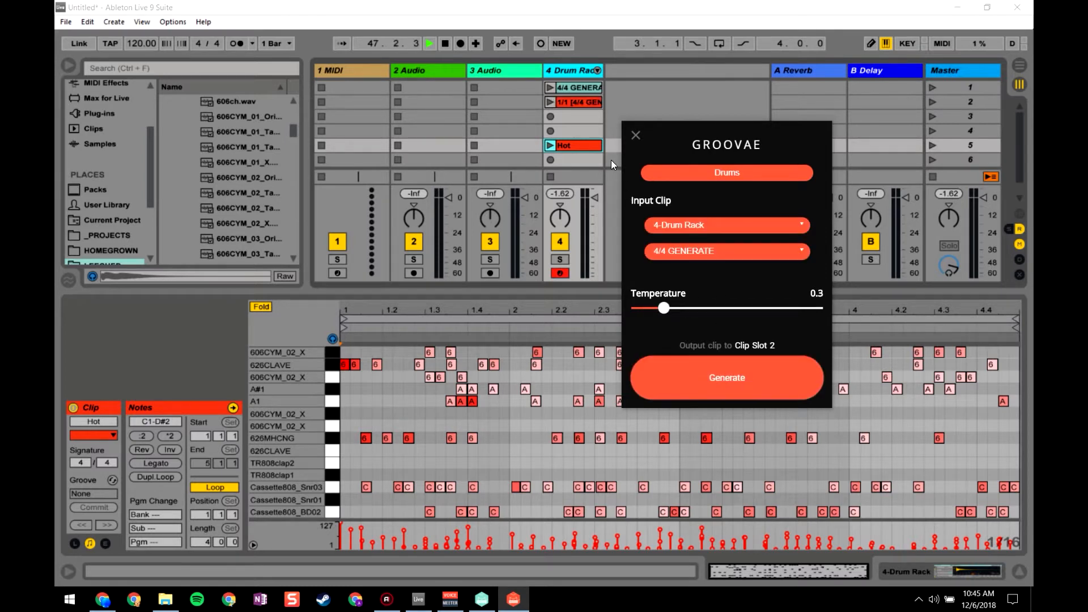
{"action": "left_click", "coordinate": [569, 98]}
{"action": "left_click", "coordinate": [549, 105]}
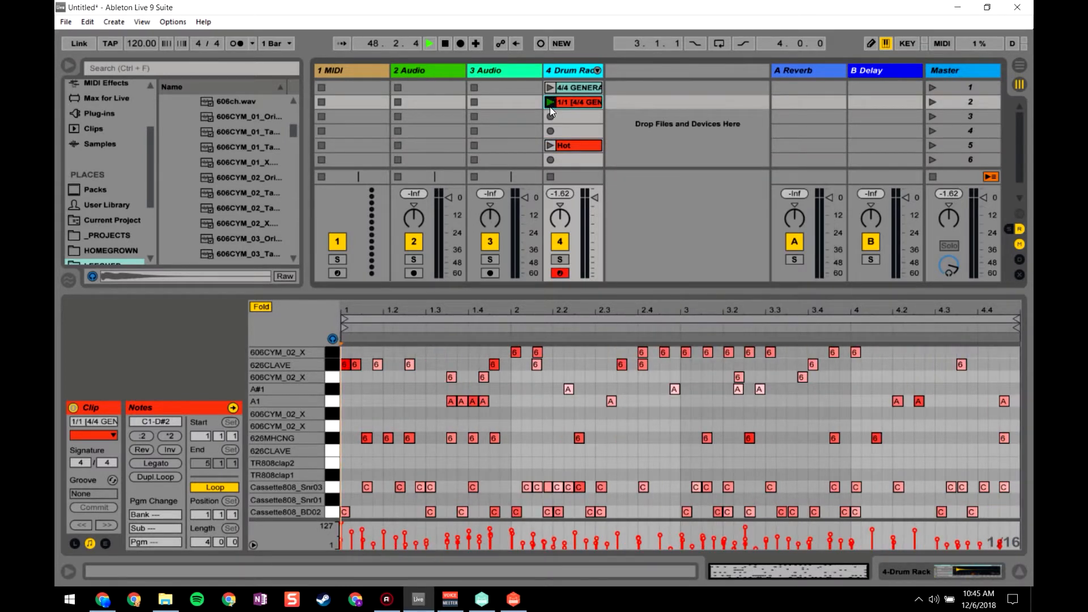
- Compare the notes of the 4/4 GENERATE clip with the temperature 0.3 clip in slot 2
{"action": "left_click", "coordinate": [566, 88]}
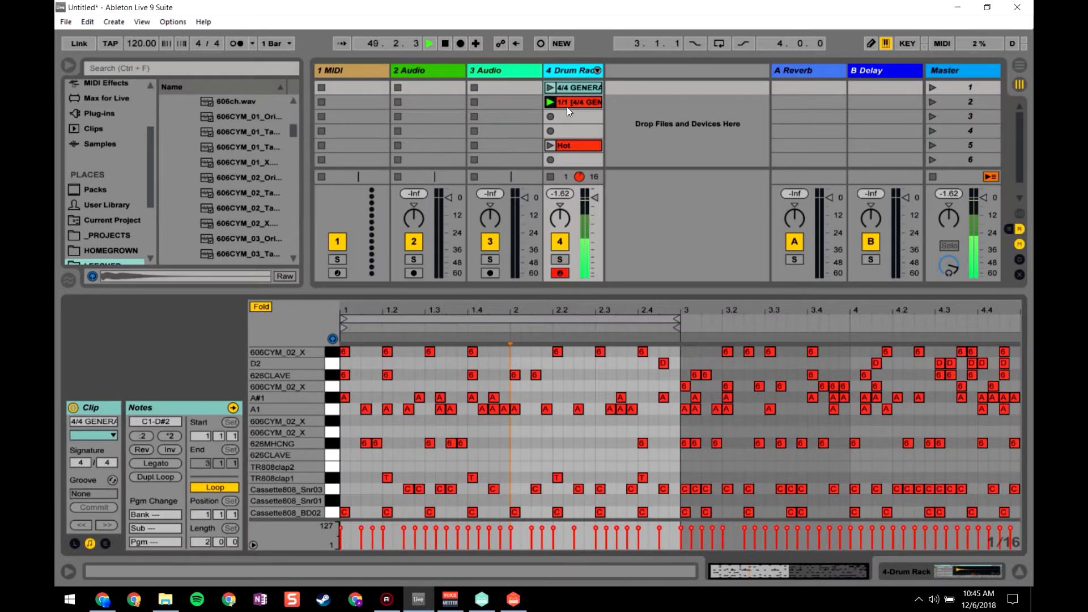
{"action": "left_click", "coordinate": [567, 104]}
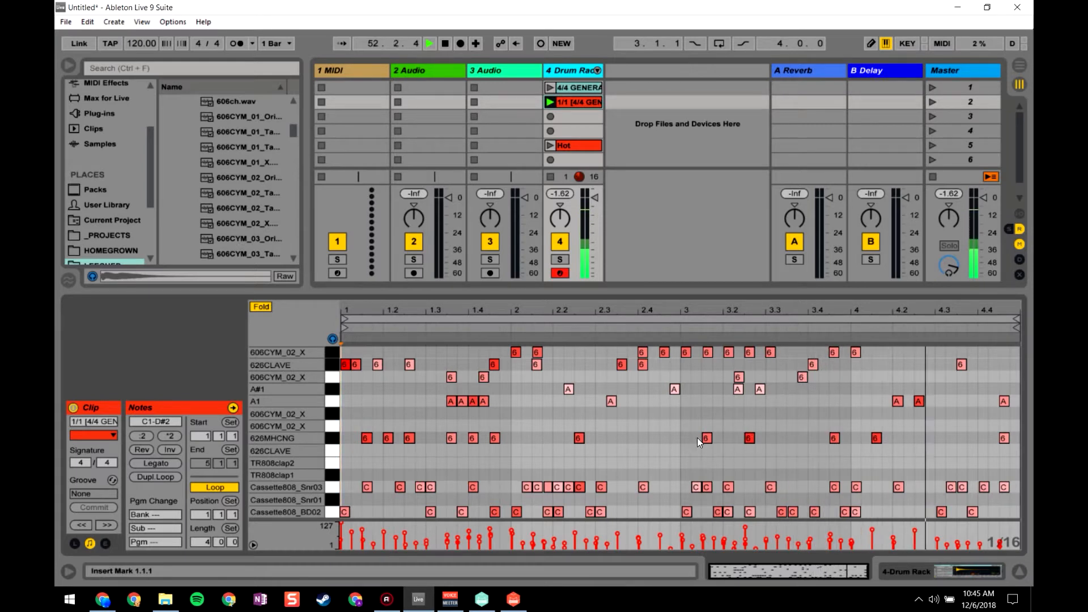
- Open the Cassette808_Snr03 pad's sampler with playback stopped and set it to Classic mode with 133 ms decay and -16 dB sustain
{"action": "left_click", "coordinate": [914, 568]}
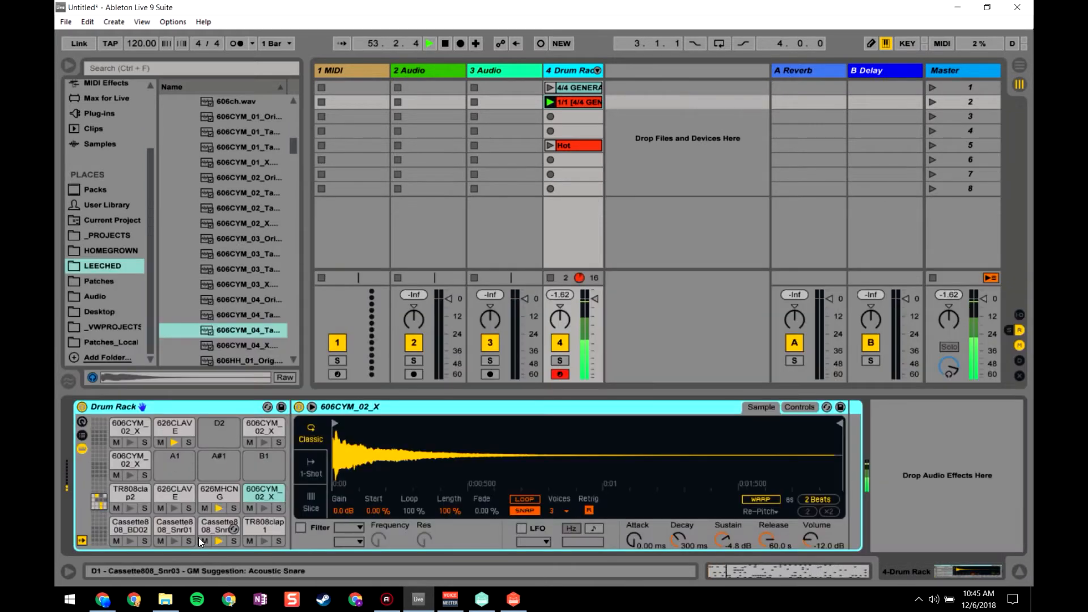
{"action": "left_click", "coordinate": [216, 531]}
{"action": "key", "text": "space"}
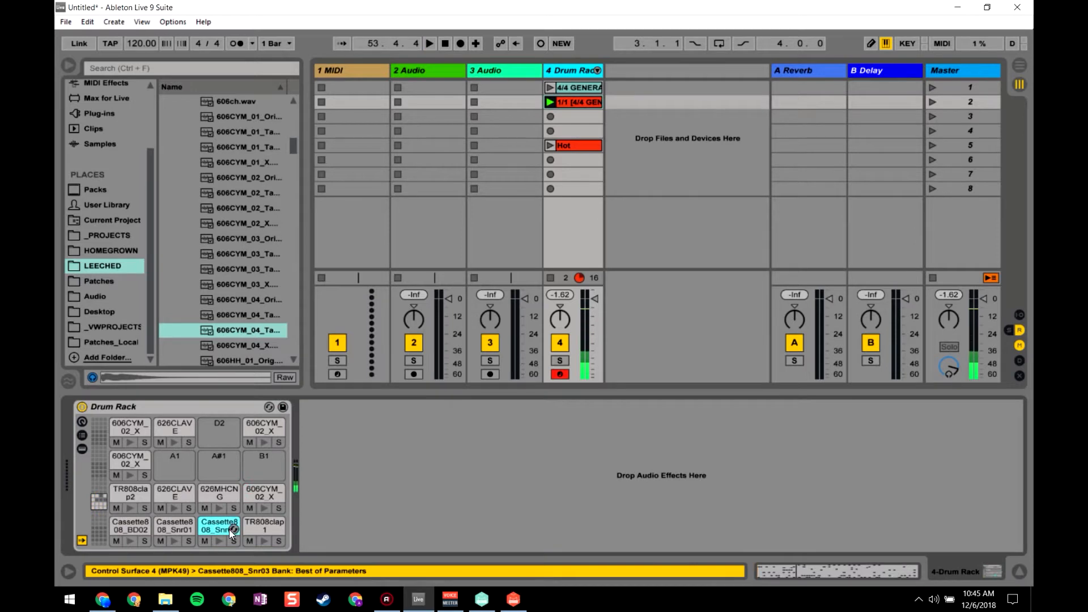
{"action": "double_click", "coordinate": [216, 531]}
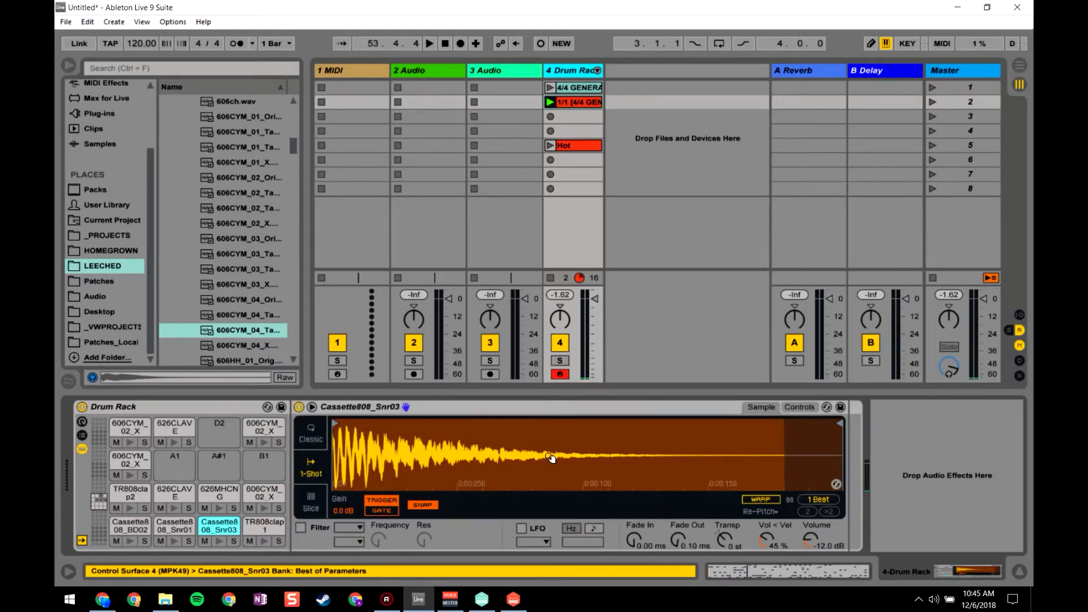
{"action": "left_click", "coordinate": [314, 443]}
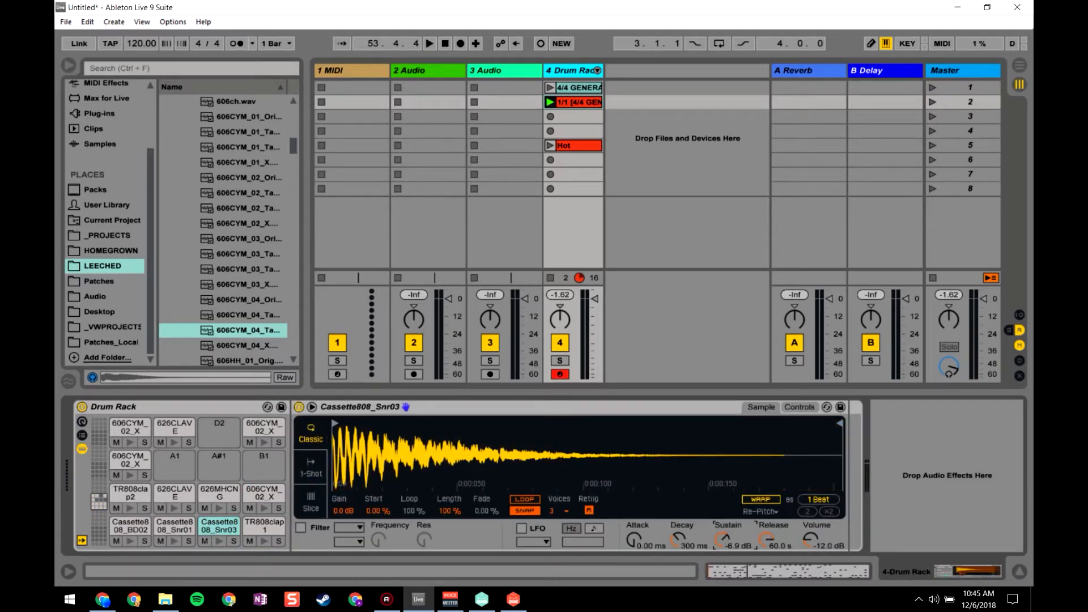
{"action": "left_click_drag", "start_coordinate": [676, 534], "coordinate": [677, 549]}
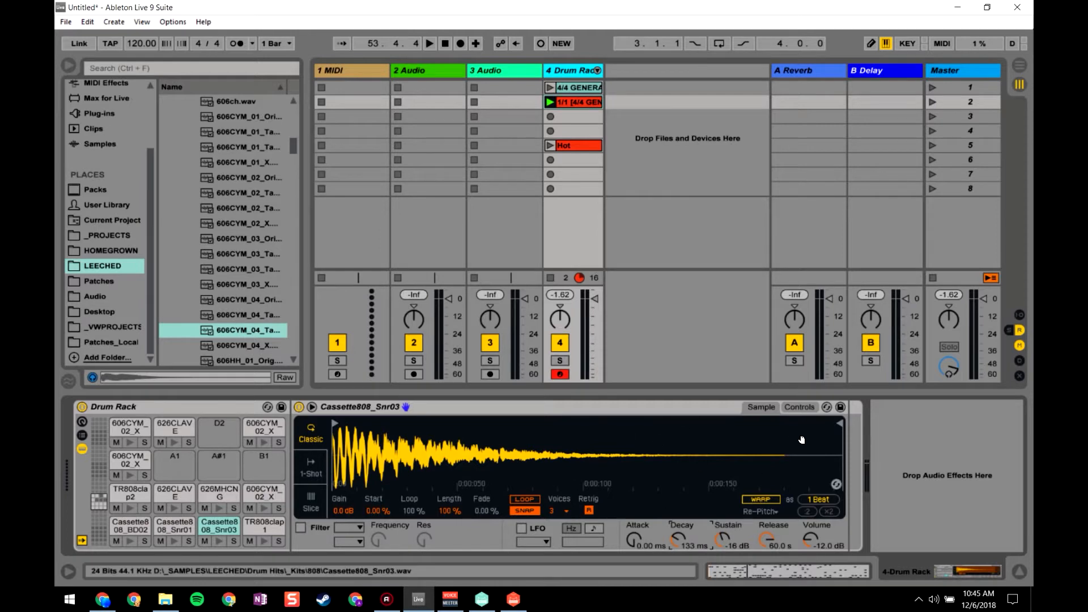
- Transpose the Cassette808_Snr03 snare by +6 st and audition it in the playing pattern
{"action": "left_click", "coordinate": [799, 408]}
{"action": "left_click_drag", "start_coordinate": [774, 502], "coordinate": [774, 492]}
{"action": "key", "text": "space"}
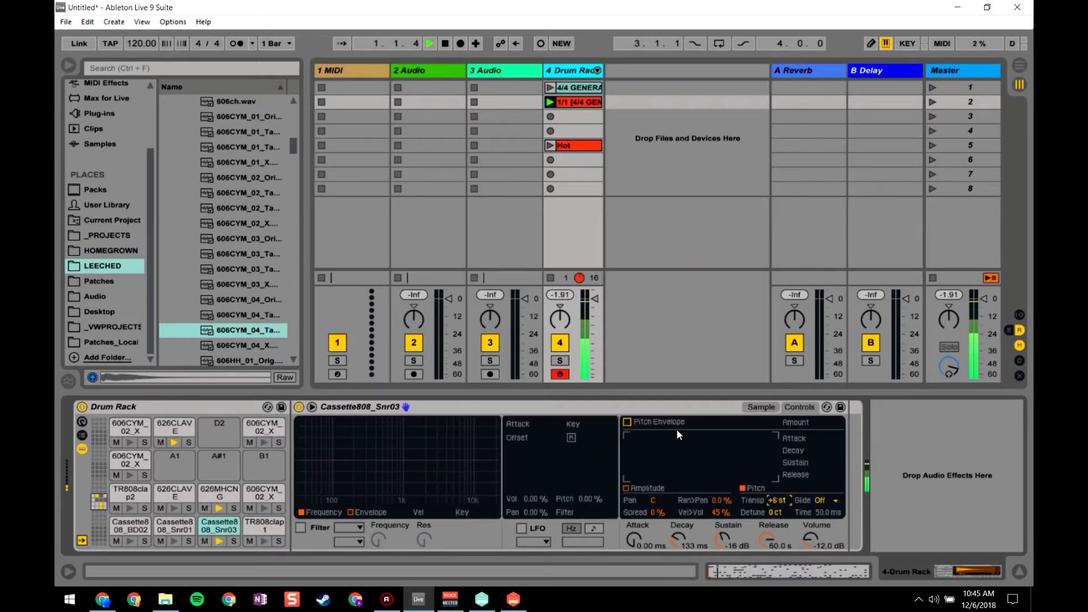
{"action": "left_click", "coordinate": [758, 407]}
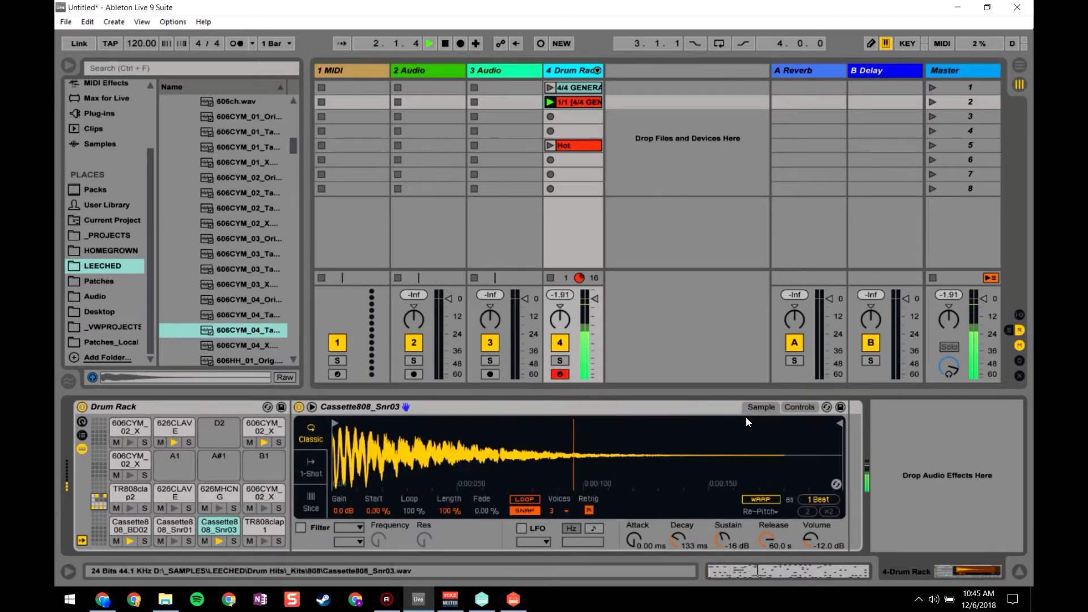
{"action": "key", "text": "space"}
- Add the Overdrive audio effect to the Cassette808_Snr03 pad of the Drum Rack
{"action": "scroll", "coordinate": [107, 132], "scroll_direction": "up", "scroll_amount": 3}
{"action": "left_click", "coordinate": [103, 128]}
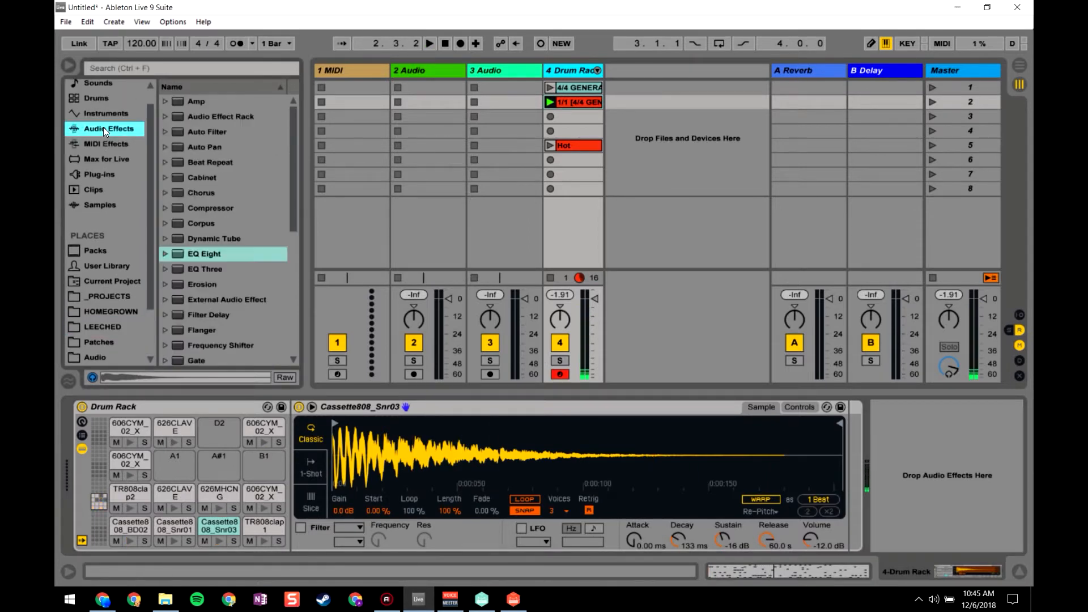
{"action": "left_click", "coordinate": [216, 241]}
{"action": "scroll", "coordinate": [216, 249], "scroll_direction": "down", "scroll_amount": 8}
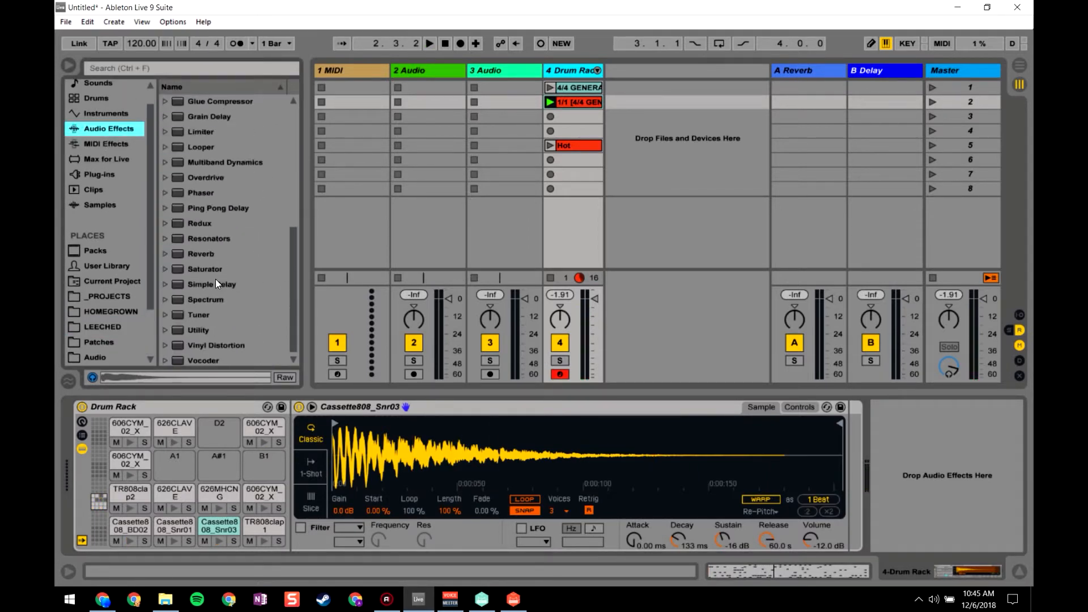
{"action": "scroll", "coordinate": [205, 128], "scroll_direction": "up", "scroll_amount": 4}
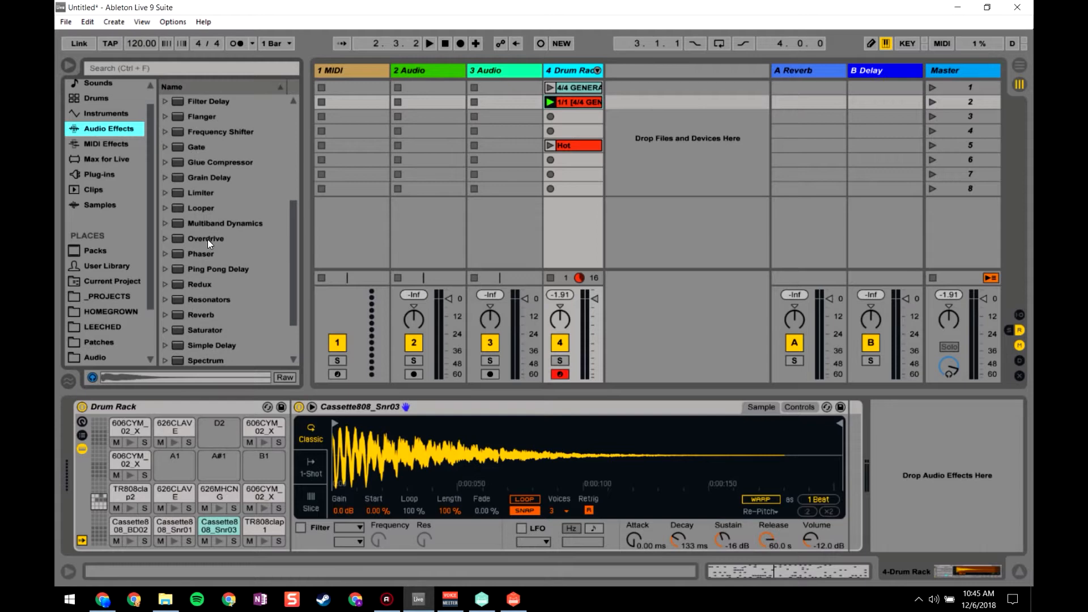
{"action": "left_click_drag", "start_coordinate": [188, 238], "coordinate": [218, 524]}
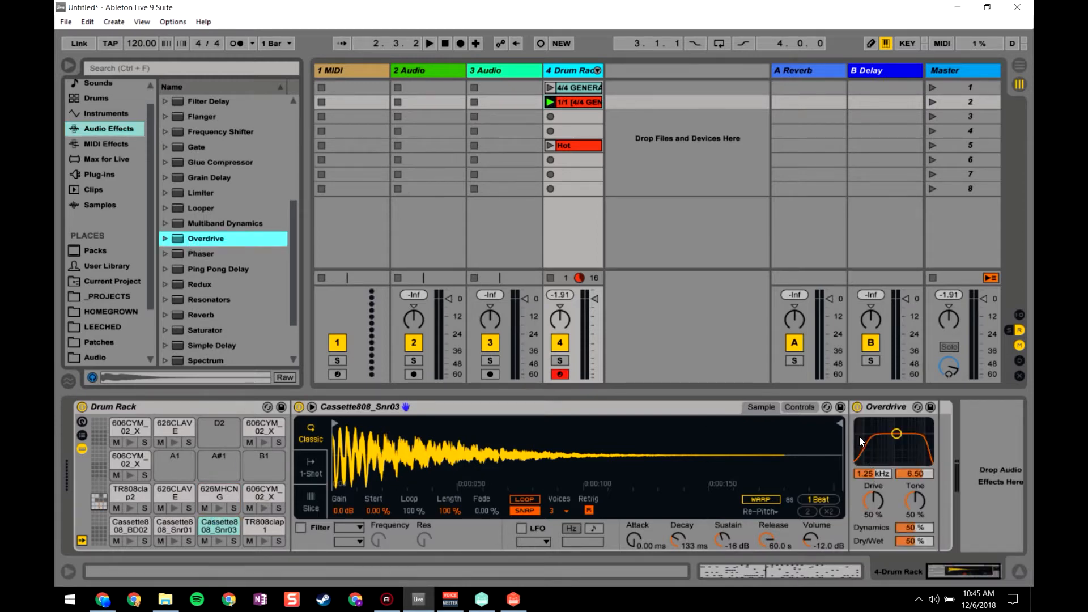
- Add the Simple Delay audio effect after the Overdrive on the Cassette808_Snr03 pad
{"action": "scroll", "coordinate": [245, 226], "scroll_direction": "up", "scroll_amount": 8}
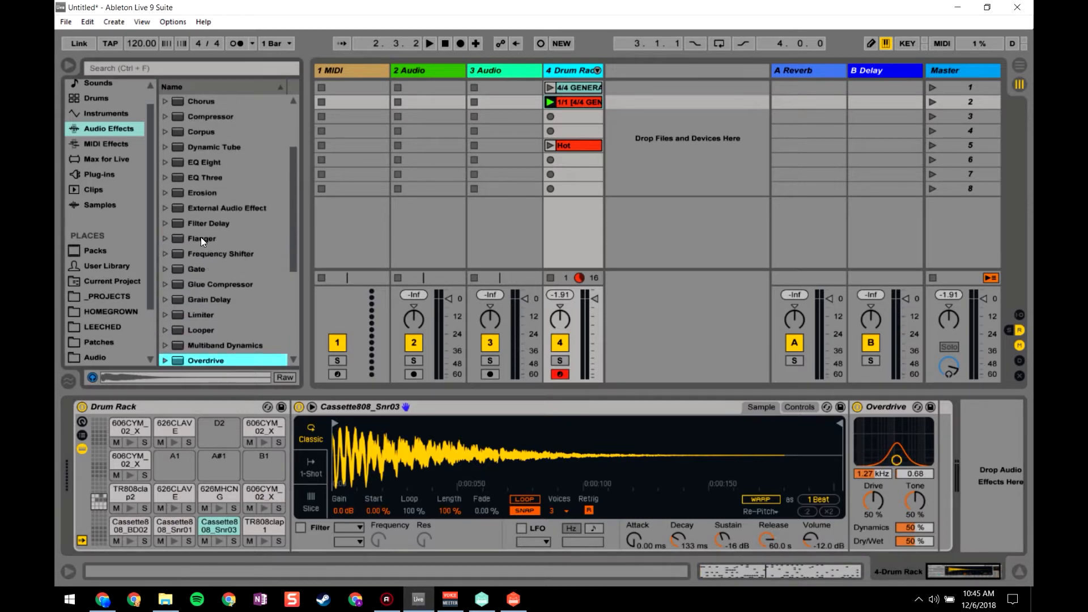
{"action": "scroll", "coordinate": [204, 260], "scroll_direction": "down", "scroll_amount": 11}
{"action": "scroll", "coordinate": [207, 284], "scroll_direction": "down", "scroll_amount": 1}
{"action": "left_click_drag", "start_coordinate": [210, 281], "coordinate": [975, 439]}
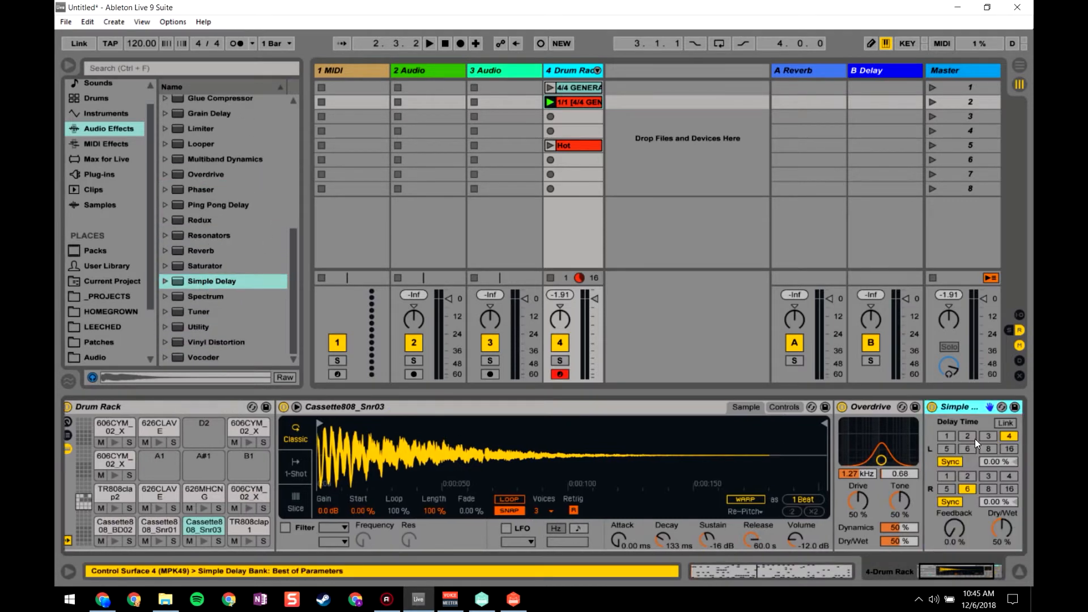
- Switch both Simple Delay channels to unsynced times of 29.0 ms and 10.3 ms with 36% dry/wet, and play the pattern
{"action": "left_click", "coordinate": [950, 462]}
{"action": "left_click", "coordinate": [951, 501]}
{"action": "left_click_drag", "start_coordinate": [998, 462], "coordinate": [999, 544]}
{"action": "key", "text": "space"}
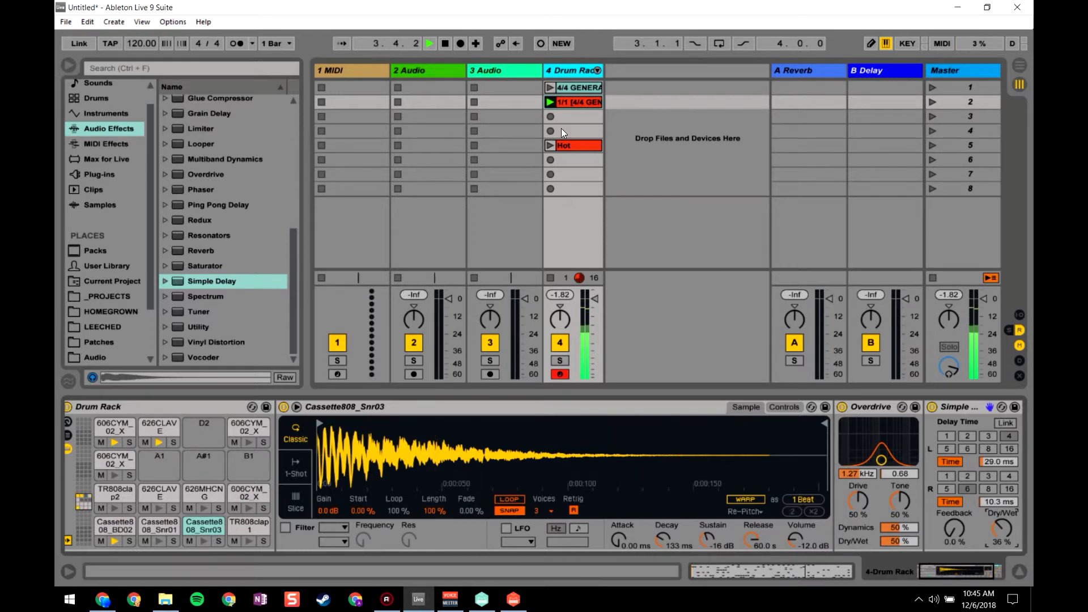
- Open the slot 2 drum clip's notes and audition it with the metronome on and the global quantization set to 1/2
{"action": "double_click", "coordinate": [571, 101]}
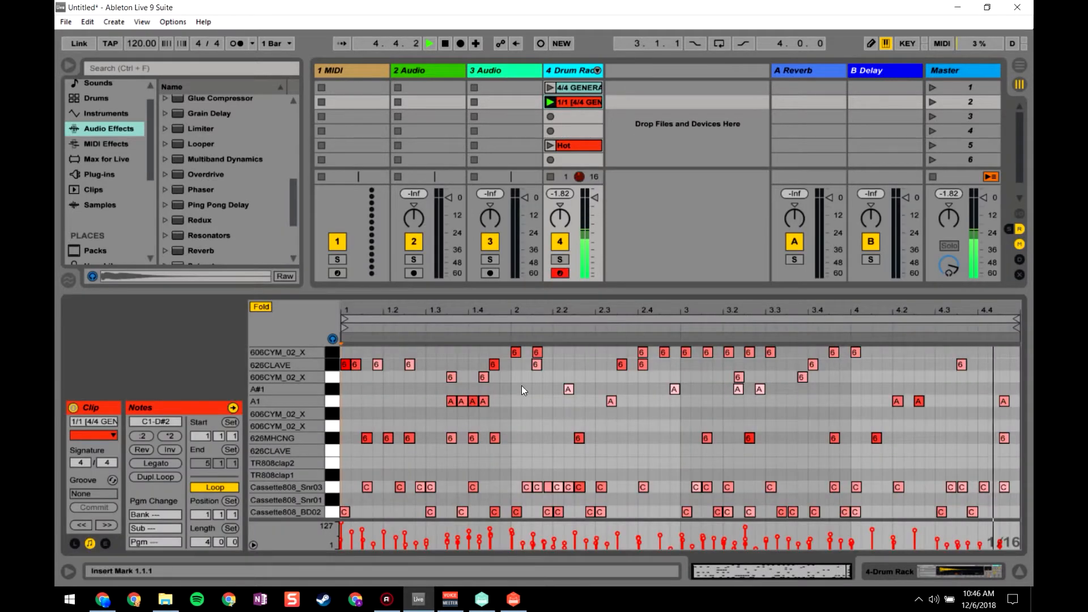
{"action": "key", "text": "space"}
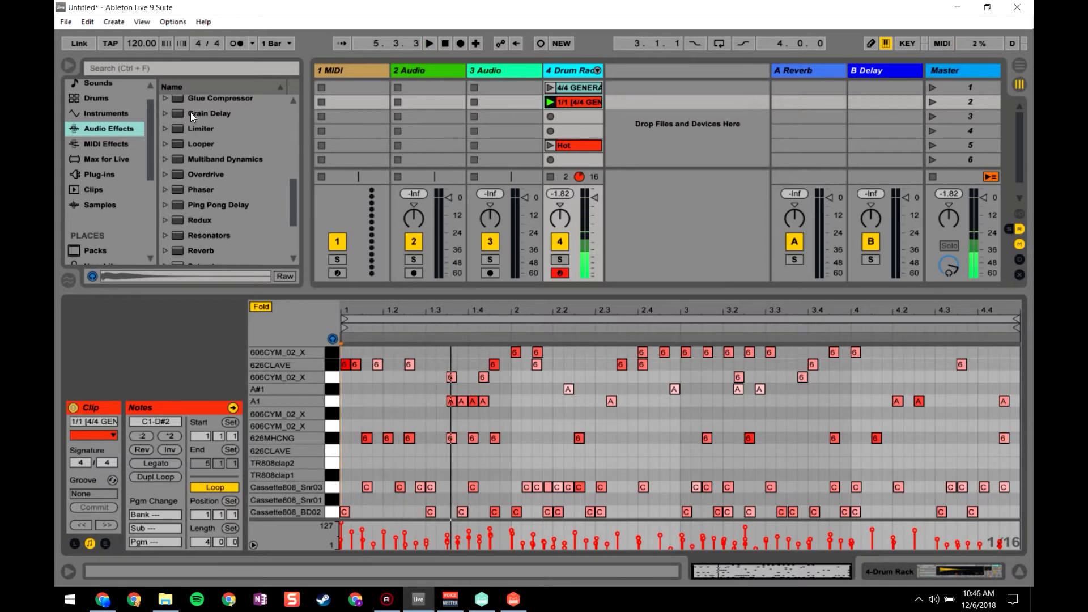
{"action": "left_click", "coordinate": [236, 44]}
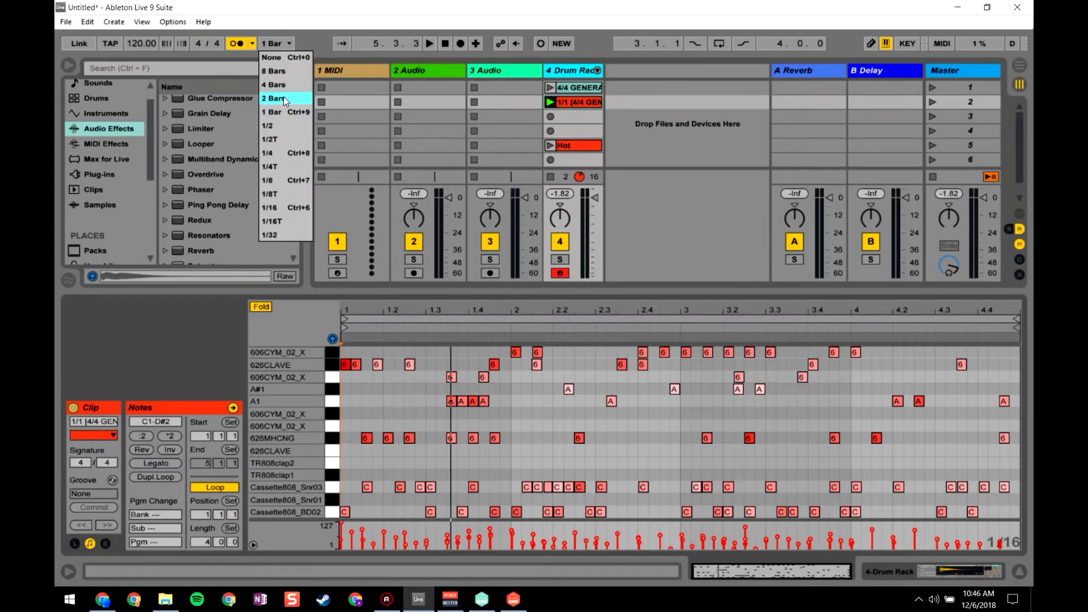
{"action": "left_click", "coordinate": [270, 126]}
{"action": "key", "text": "space"}
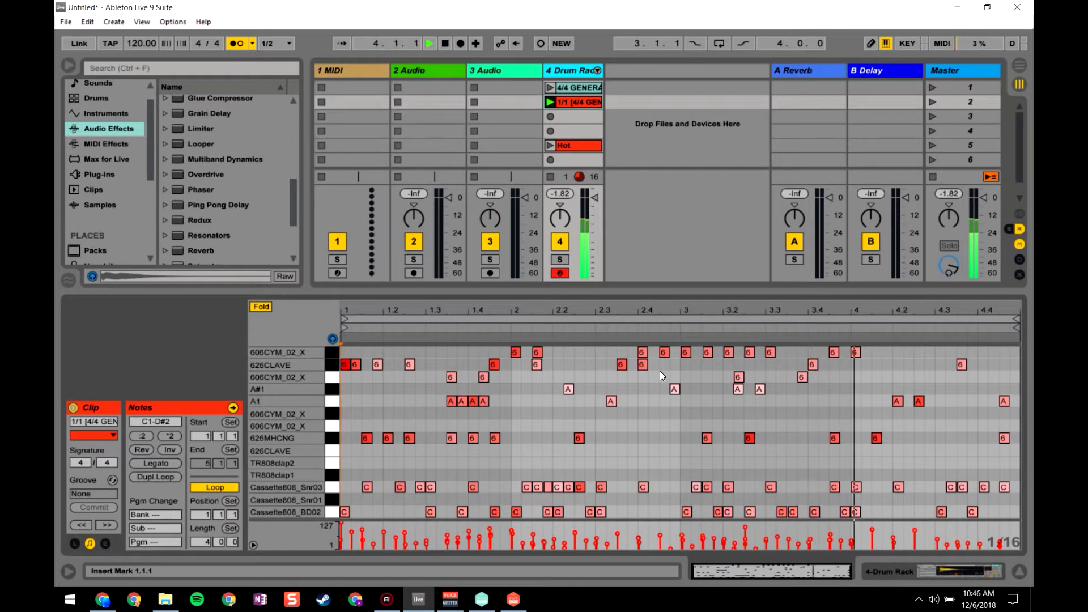
{"action": "key", "text": "space"}
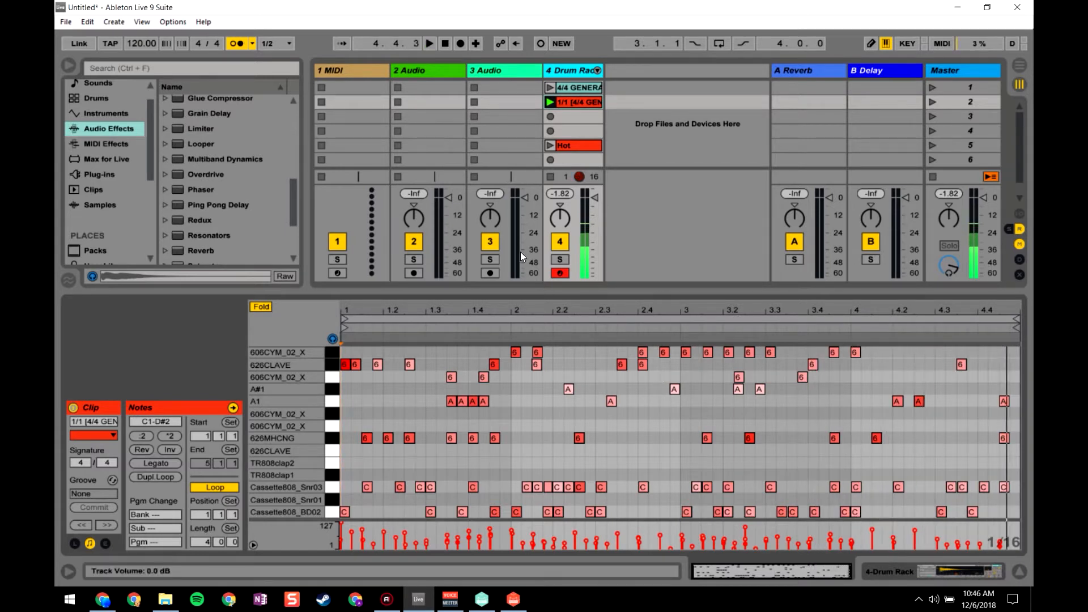
- Delete the 4/4 GENERATE and Hot clips and move the remaining drum clip to slot 1
{"action": "left_click", "coordinate": [578, 89]}
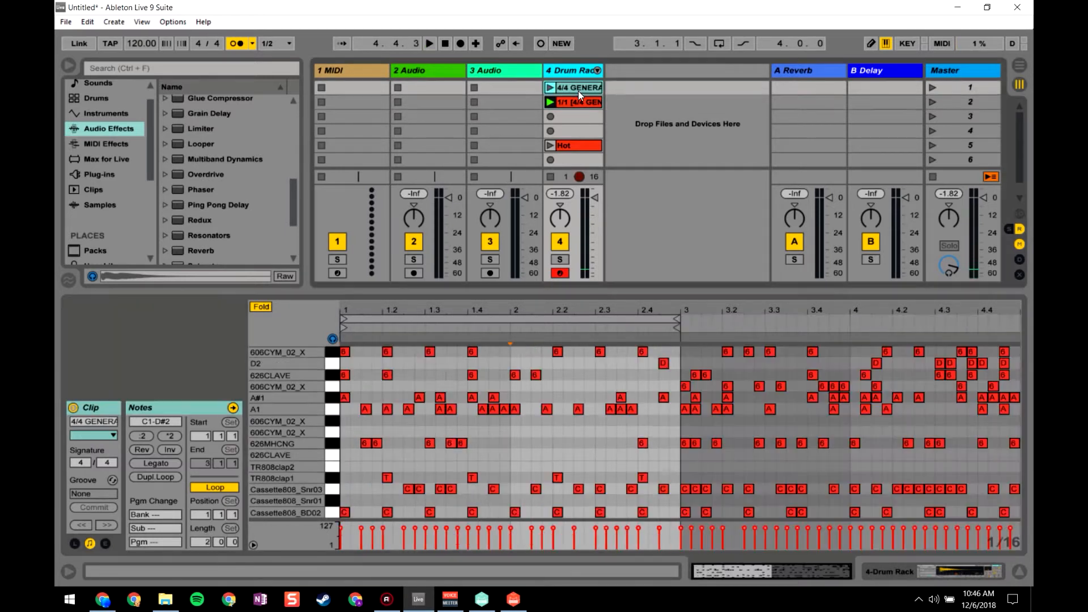
{"action": "key", "text": "Delete"}
{"action": "left_click", "coordinate": [567, 145]}
{"action": "key", "text": "Delete"}
{"action": "left_click_drag", "start_coordinate": [567, 102], "coordinate": [571, 89]}
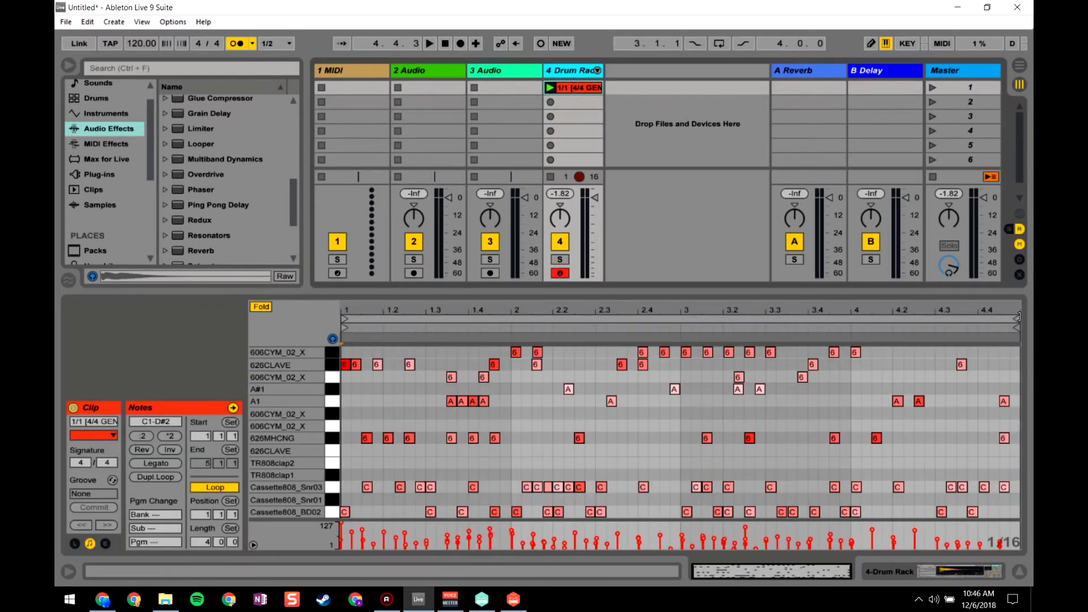
- Shorten the drum clip's loop to its first two bars and play it in an enlarged note editor
{"action": "left_click_drag", "start_coordinate": [1019, 317], "coordinate": [508, 390]}
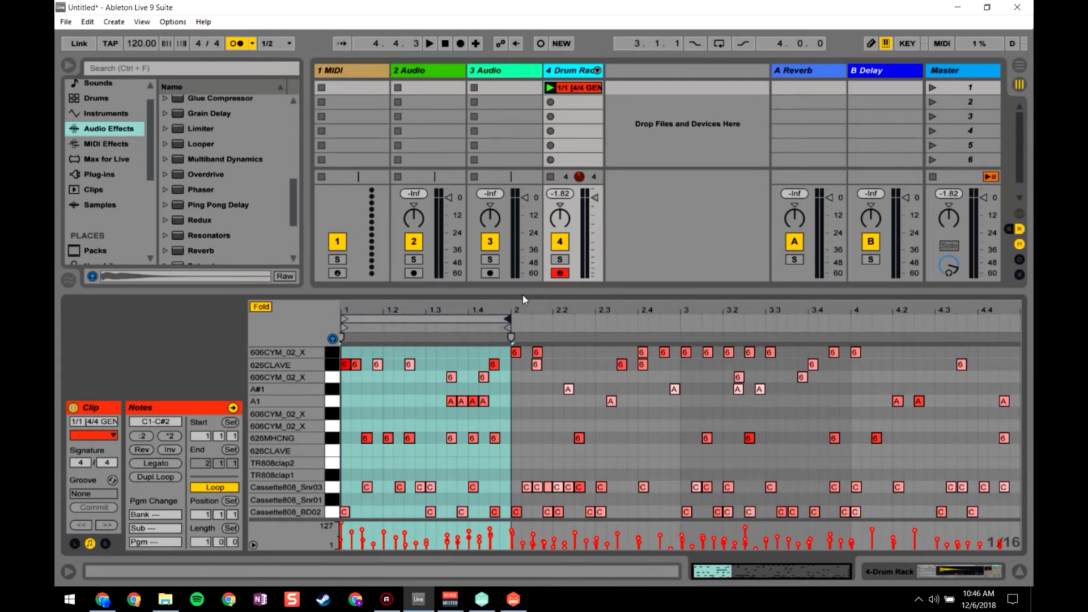
{"action": "left_click_drag", "start_coordinate": [522, 295], "coordinate": [680, 246]}
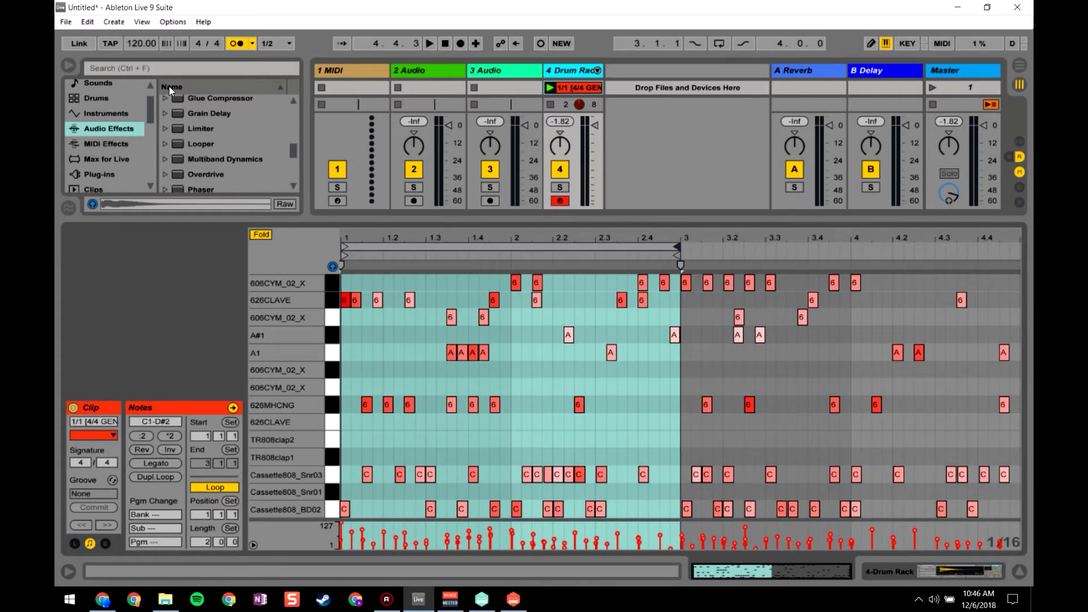
{"action": "key", "text": "space"}
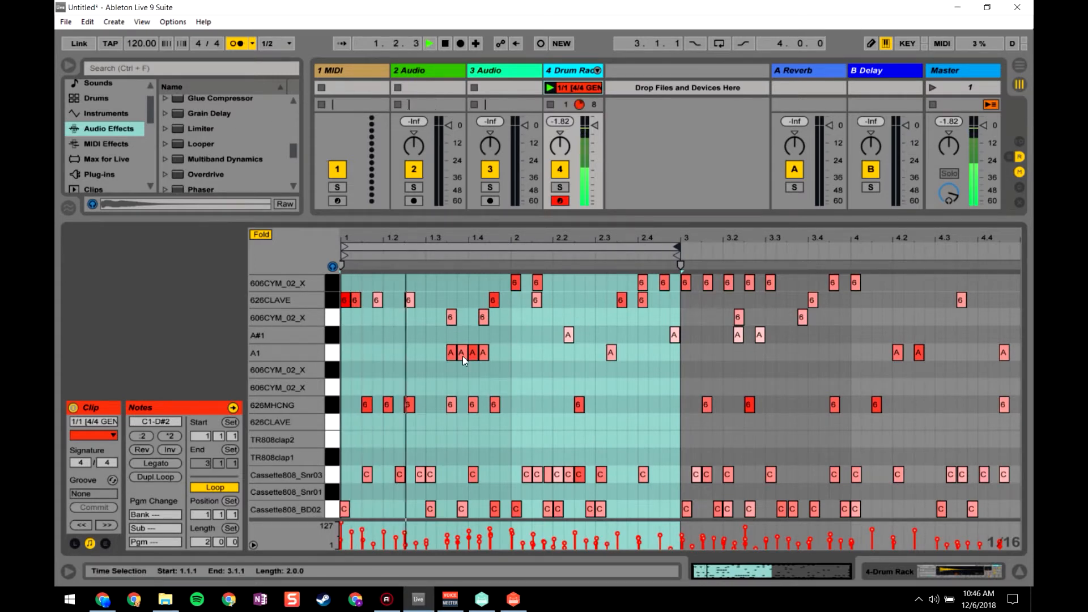
- Set the velocity of the first Cassette808_BD02 note to 101 and audition the start of the pattern repeatedly
{"action": "left_click", "coordinate": [345, 509]}
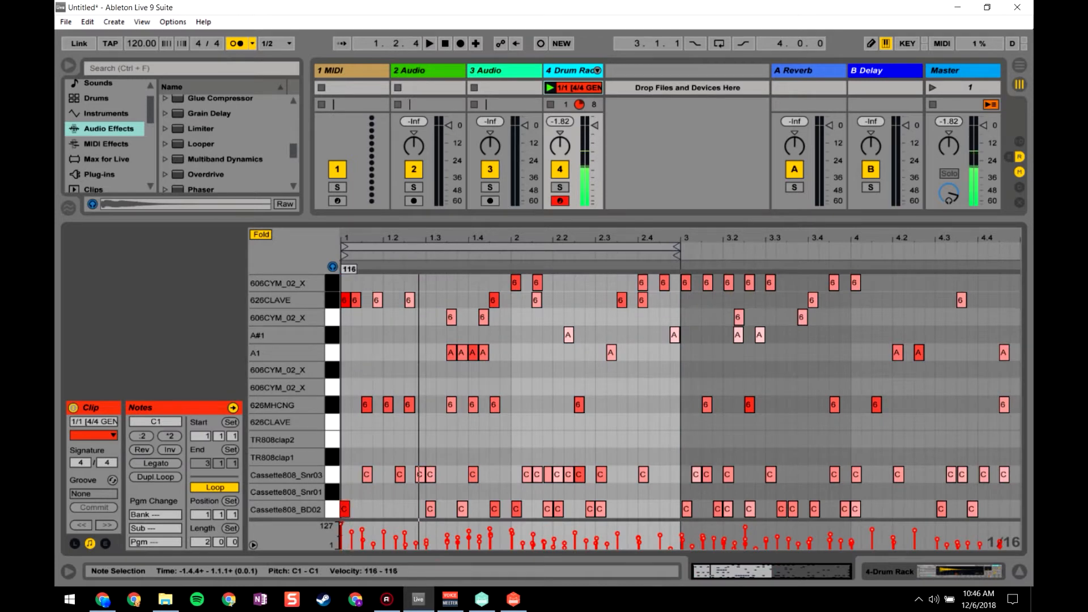
{"action": "left_click_drag", "start_coordinate": [341, 527], "coordinate": [341, 530]}
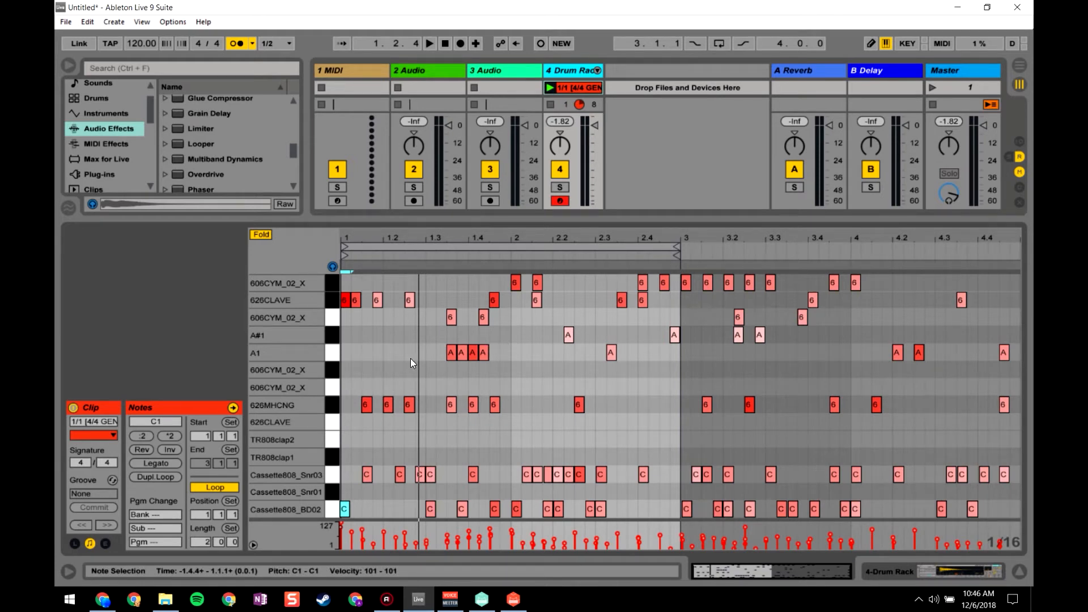
{"action": "key", "text": "space"}
{"action": "key", "text": "space"}
{"action": "key", "text": "space"}
{"action": "key", "text": "space"}
{"action": "key", "text": "space"}
{"action": "key", "text": "space"}
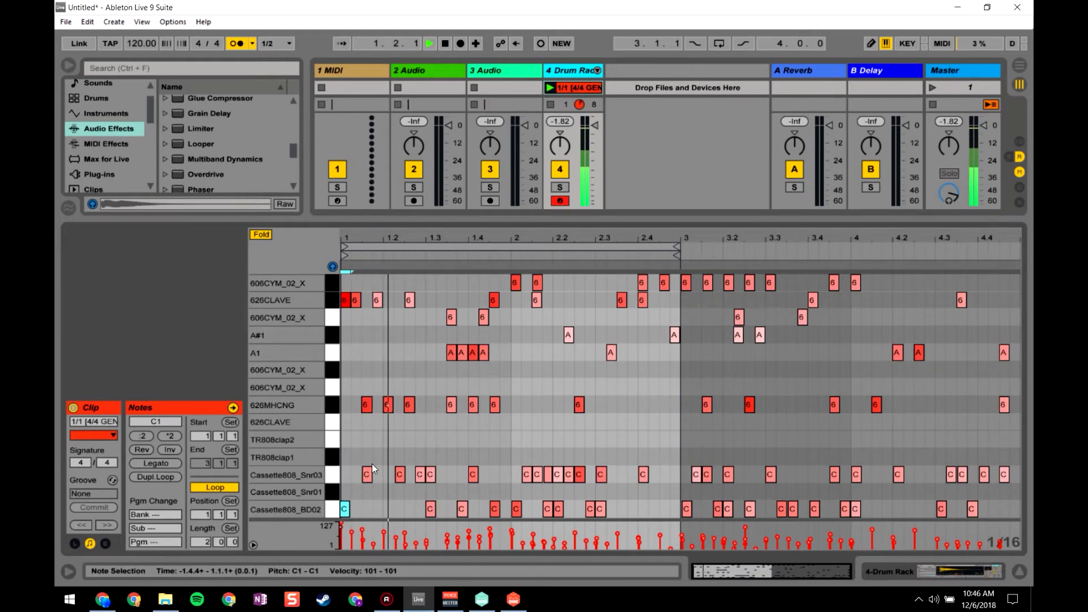
- Move the first Cassette808_BD02 note so it starts exactly on 1.1.1, and audition the loop
{"action": "left_click_drag", "start_coordinate": [378, 254], "coordinate": [354, 400]}
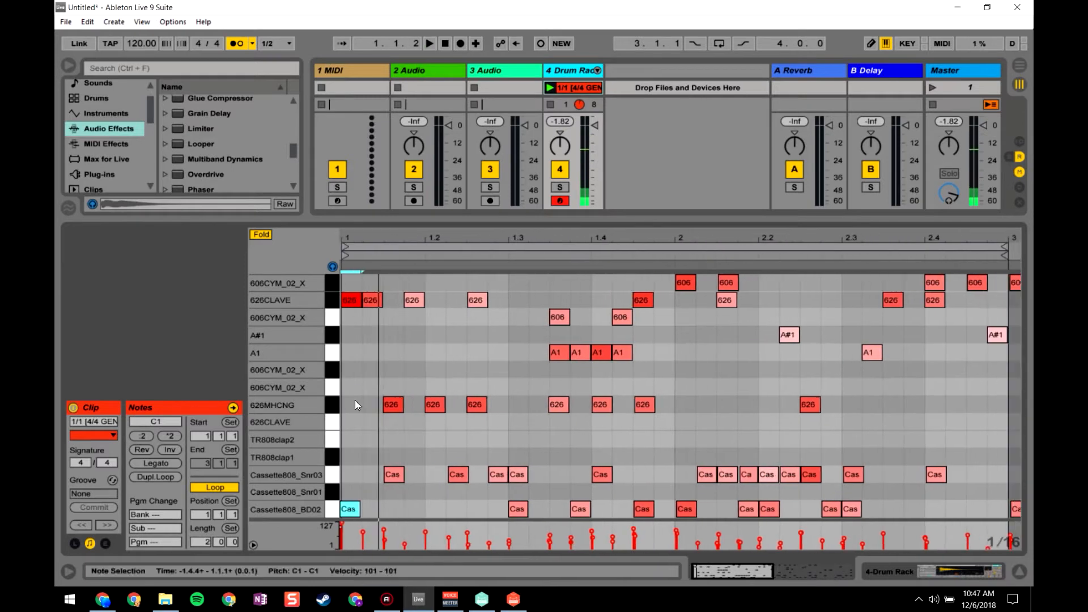
{"action": "mouse_move", "coordinate": [361, 512]}
{"action": "left_mouse_down"}
{"action": "mouse_move", "coordinate": [349, 511]}
{"action": "mouse_move", "coordinate": [374, 511]}
{"action": "mouse_move", "coordinate": [350, 514]}
{"action": "left_mouse_up"}
{"action": "key", "text": "space"}
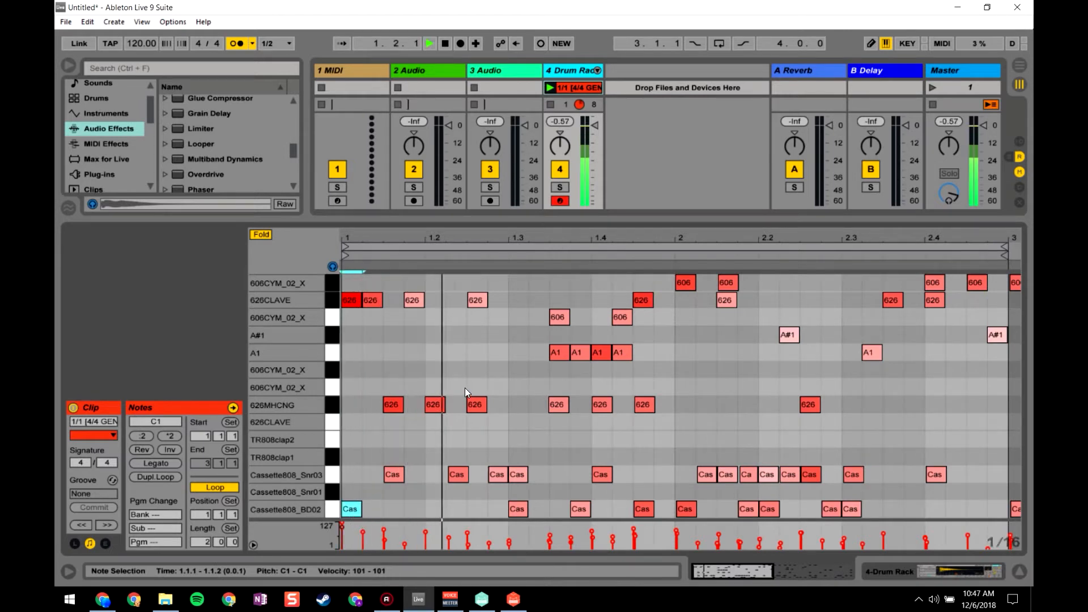
{"action": "key", "text": "space"}
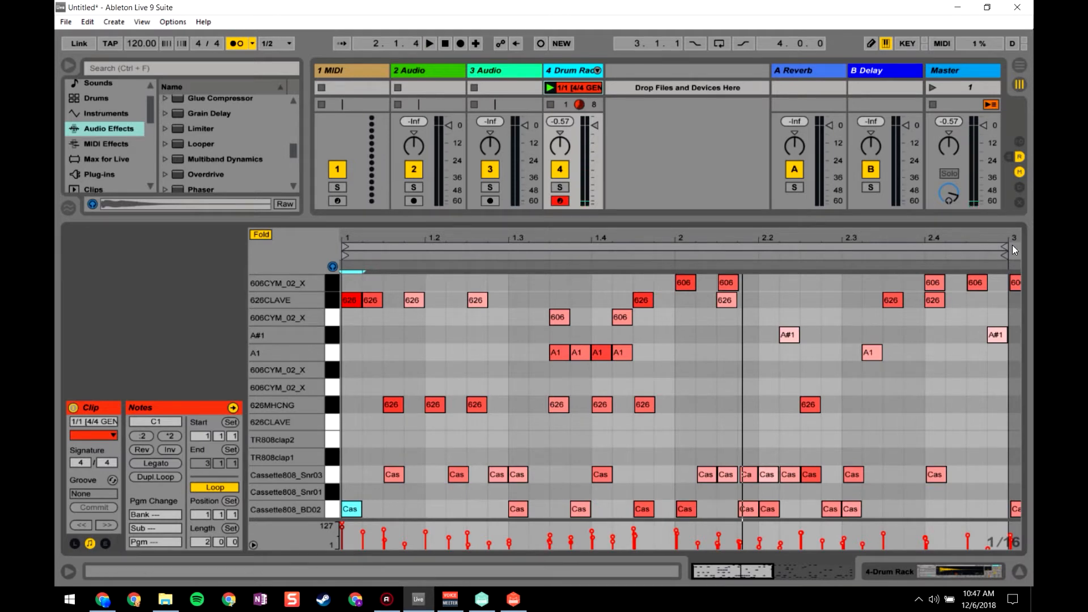
- With only bar 1 looping, duplicate its Cassette808_BD02 notes into bar 2, and extend the loop back to two bars
{"action": "left_click_drag", "start_coordinate": [1013, 245], "coordinate": [672, 299]}
{"action": "key", "text": "space"}
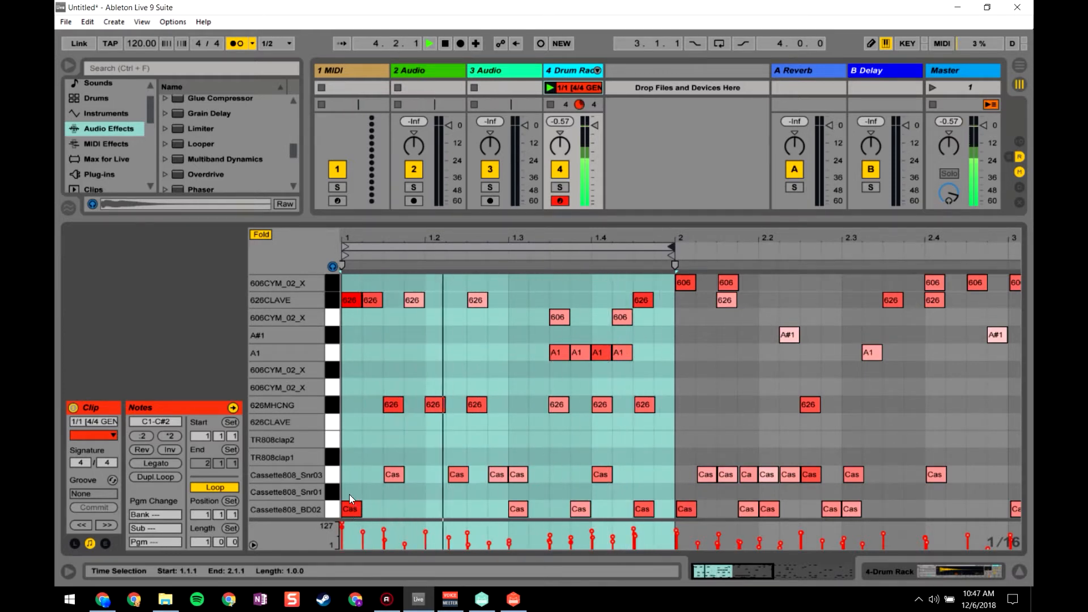
{"action": "left_click_drag", "start_coordinate": [349, 495], "coordinate": [678, 511]}
{"action": "key", "text": "ctrl+d"}
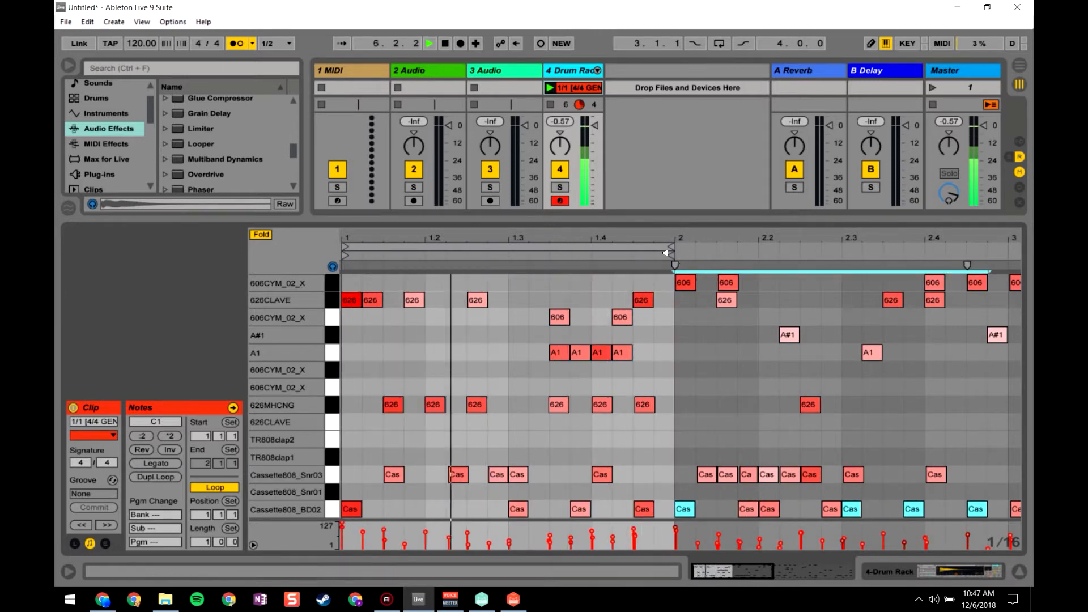
{"action": "left_click_drag", "start_coordinate": [671, 247], "coordinate": [1004, 237]}
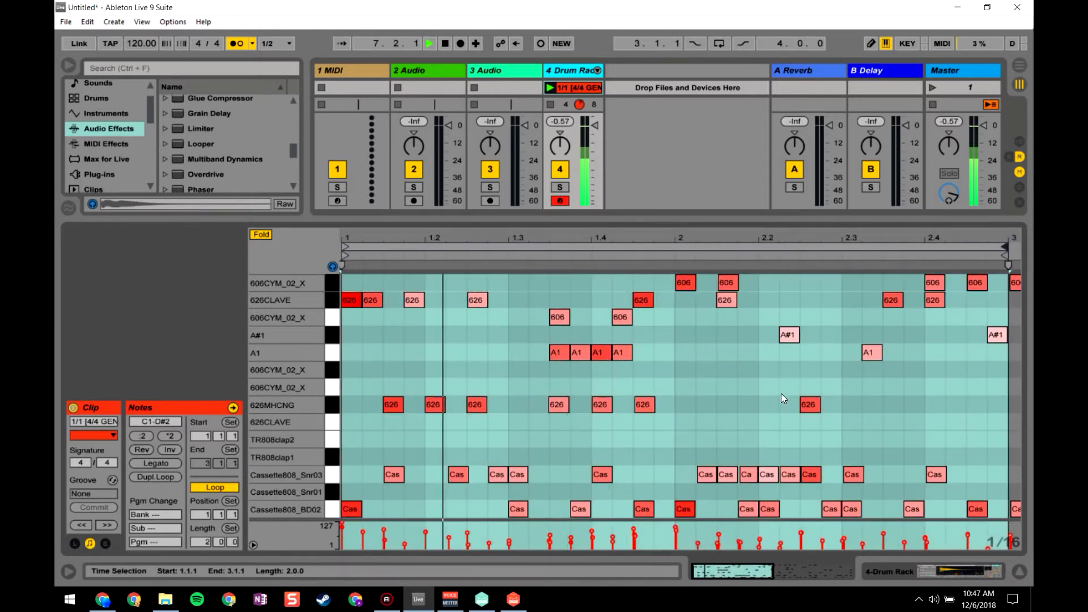
- Turn off the metronome and replay the two-bar drum loop from its start
{"action": "left_click", "coordinate": [242, 43]}
{"action": "key", "text": "space"}
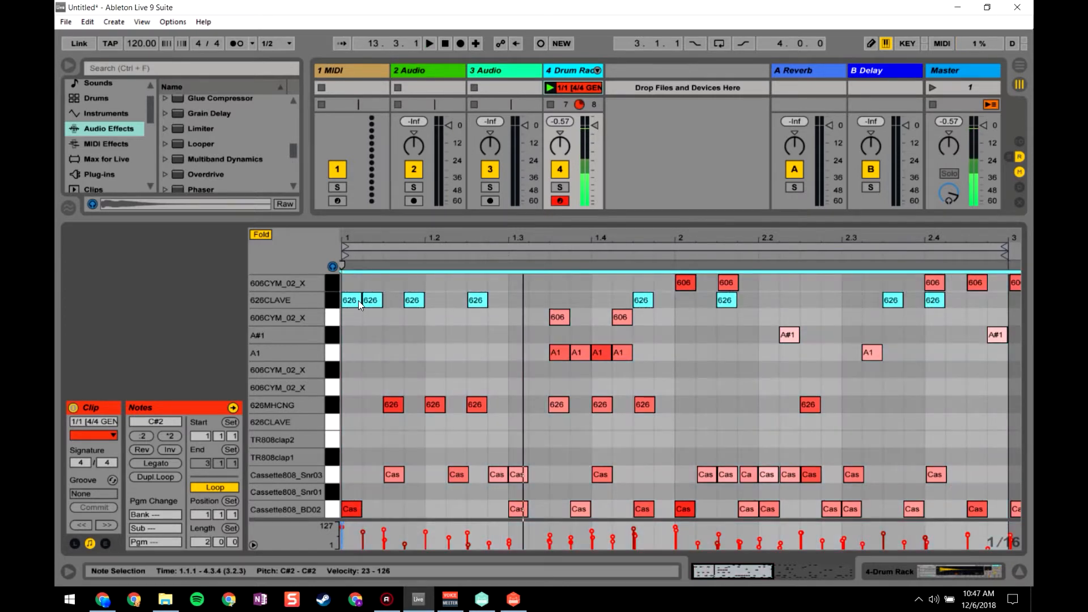
{"action": "left_click", "coordinate": [360, 280]}
{"action": "key", "text": "space"}
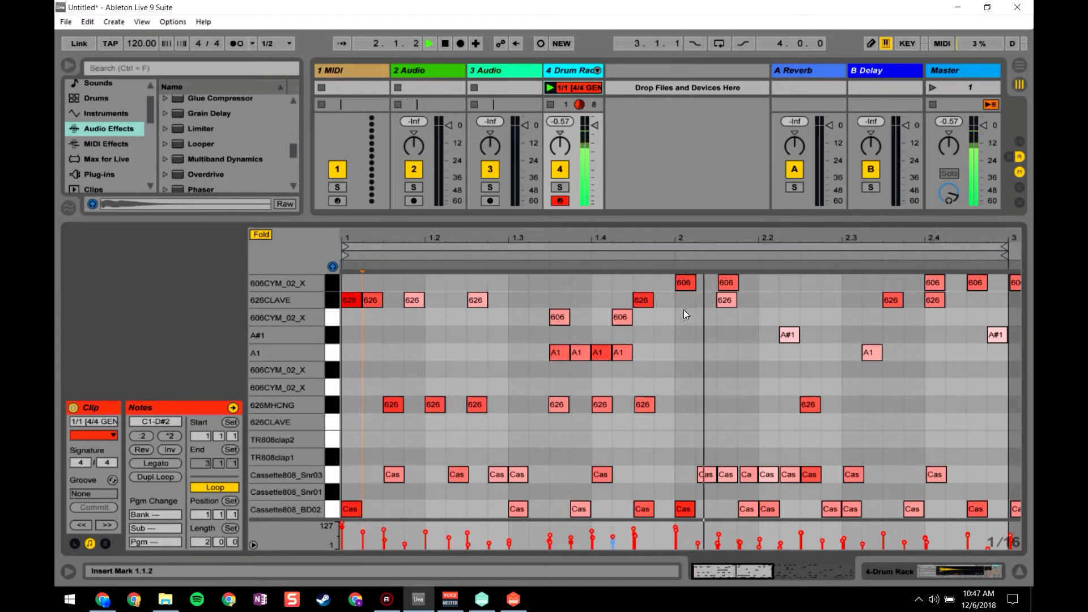
- Replace the 626CLAVE note at 2.1.3 with notes at 2.1.1 and 2.1.4, and audition the change
{"action": "key", "text": "space"}
{"action": "mouse_move", "coordinate": [729, 300]}
{"action": "left_mouse_down"}
{"action": "mouse_move", "coordinate": [679, 298]}
{"action": "mouse_move", "coordinate": [741, 301]}
{"action": "left_mouse_up"}
{"action": "key", "text": "space"}
{"action": "key", "text": "space"}
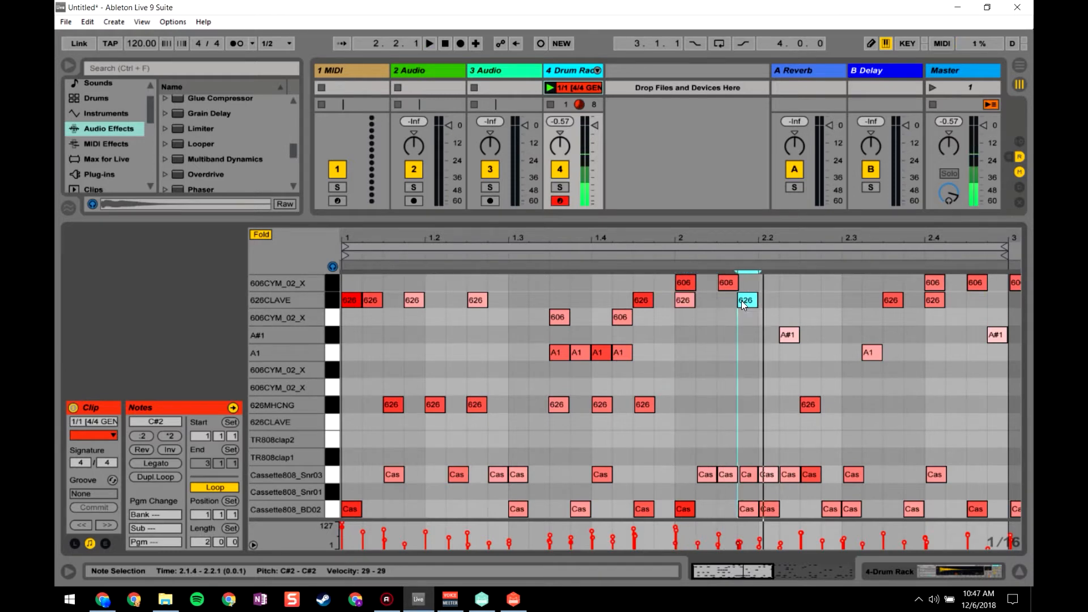
{"action": "key", "text": "space"}
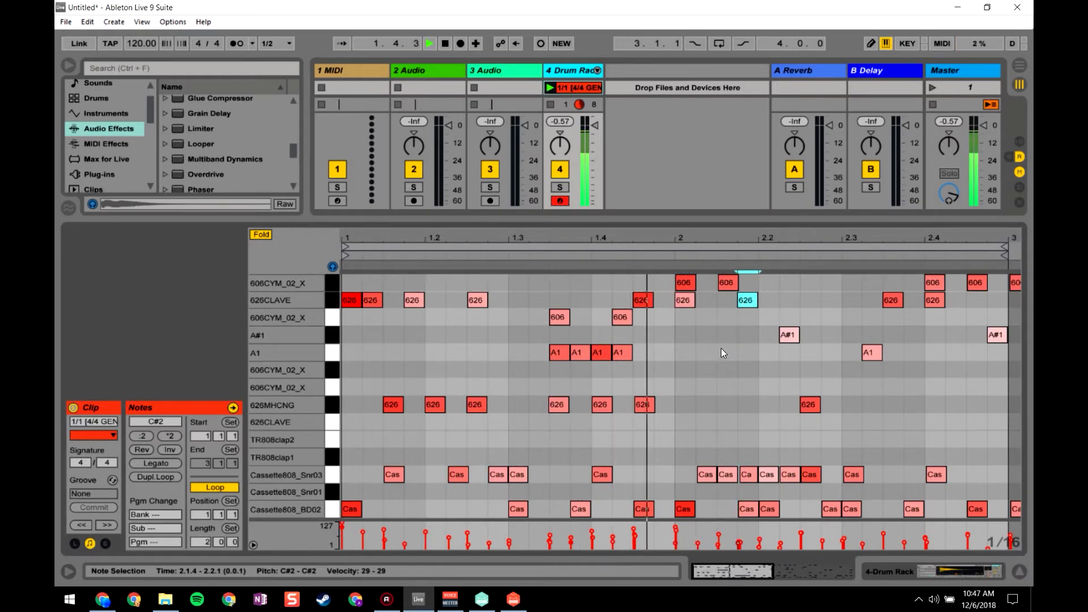
- Copy the 626CLAVE note from 2.1.4 to 2.2.3, delete the one at 2.3.3, and stop playback
{"action": "left_click_drag", "start_coordinate": [753, 300], "coordinate": [807, 299], "text": "ctrl"}
{"action": "double_click", "coordinate": [893, 299]}
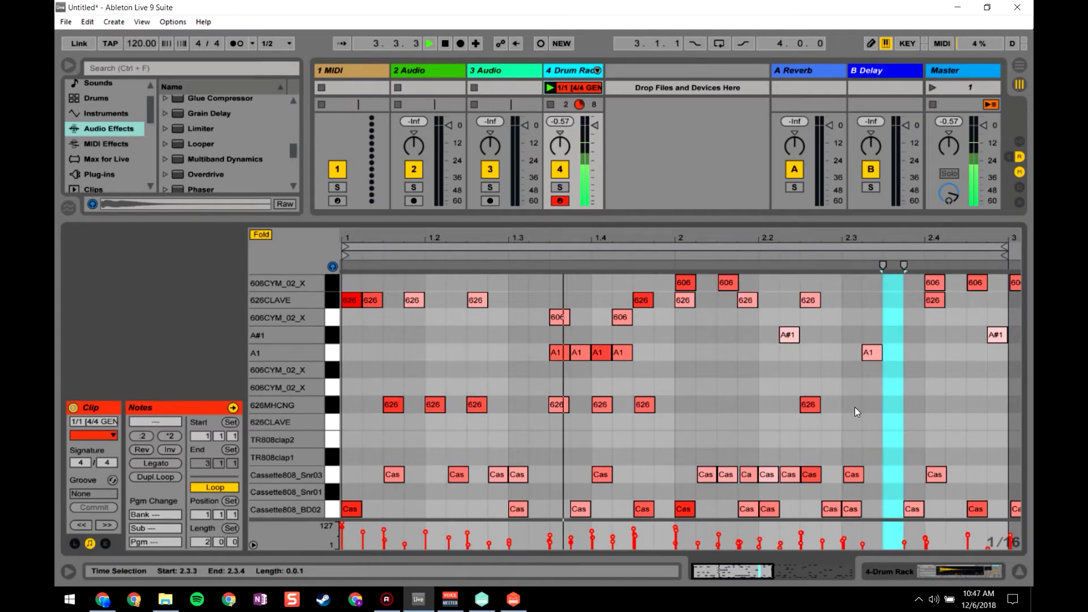
{"action": "left_click", "coordinate": [900, 310]}
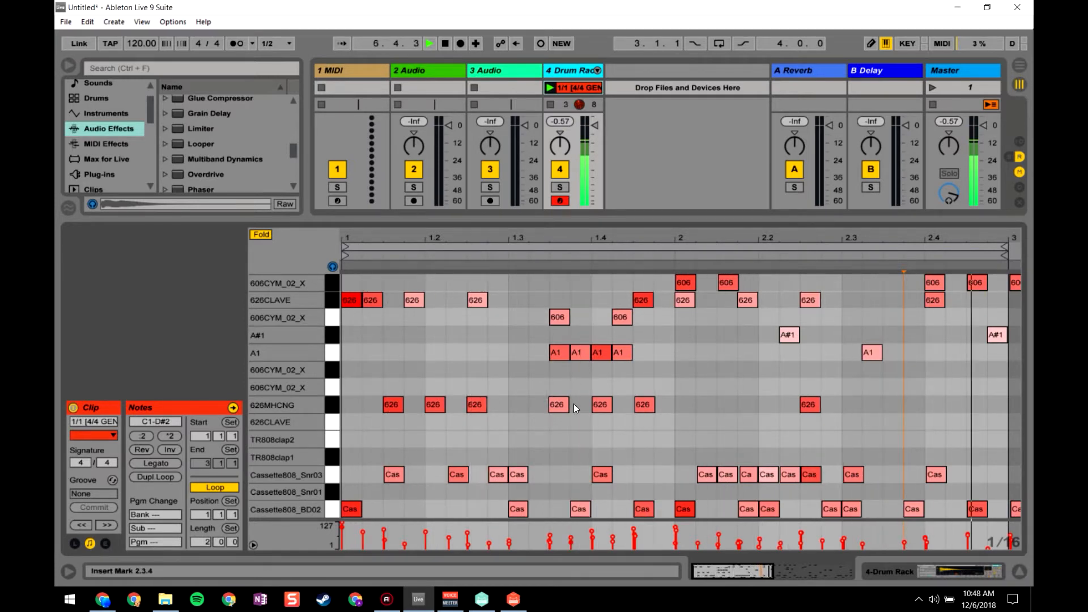
{"action": "key", "text": "space"}
- Shrink the clip's note editor and show the Sends controls in the mixer
{"action": "left_click", "coordinate": [437, 347]}
{"action": "left_click", "coordinate": [614, 219]}
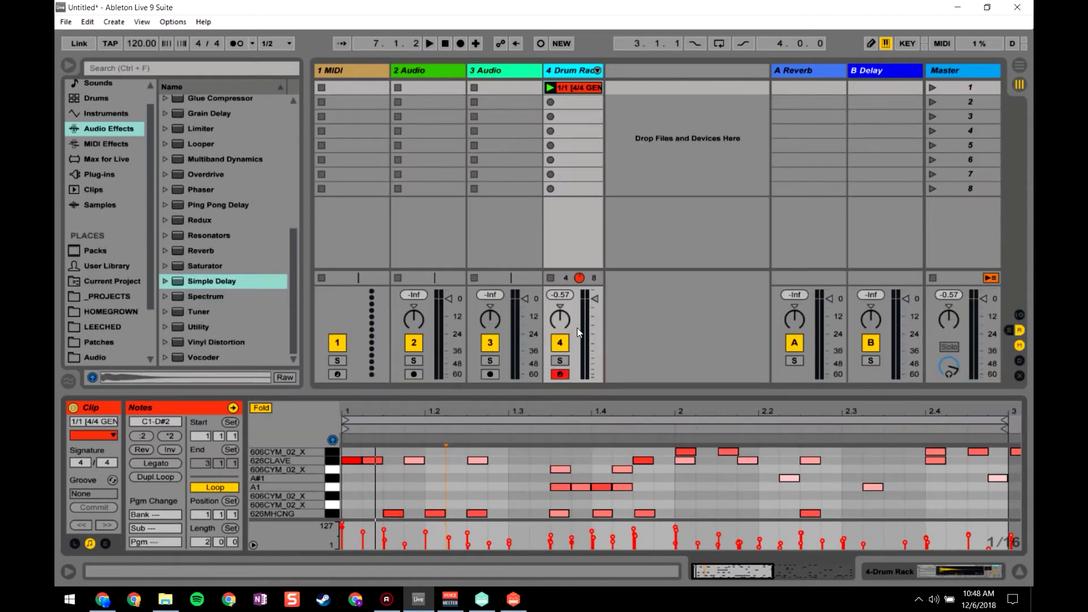
{"action": "left_click", "coordinate": [1009, 330]}
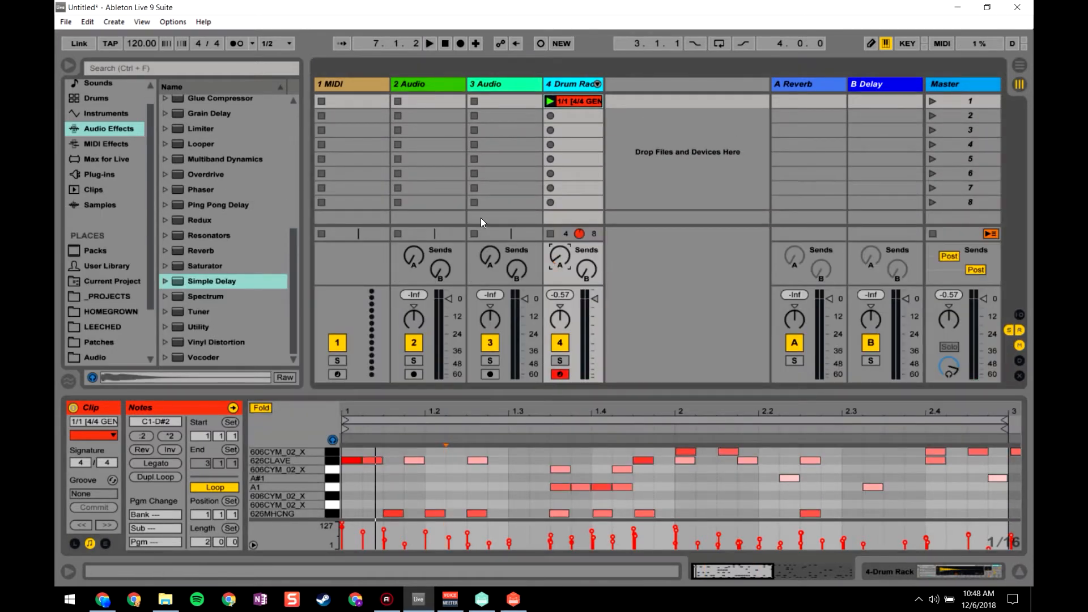
- Replace the stock Reverb on the A return track with the ValhallaRoom_x64 plug-in
{"action": "scroll", "coordinate": [96, 145], "scroll_direction": "up", "scroll_amount": 1}
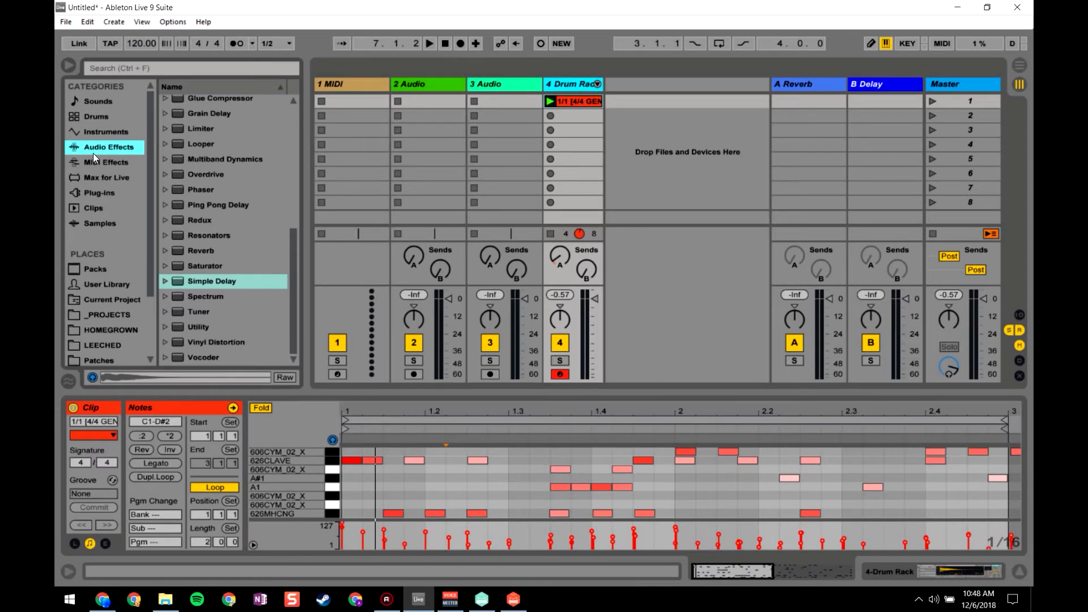
{"action": "left_click", "coordinate": [91, 192]}
{"action": "scroll", "coordinate": [204, 165], "scroll_direction": "down", "scroll_amount": 2}
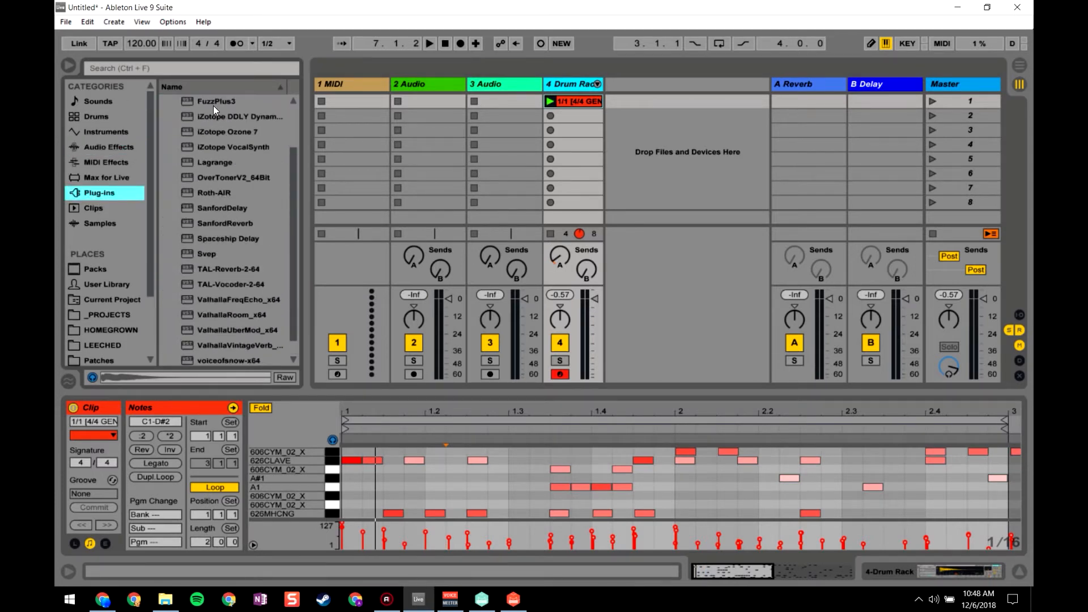
{"action": "scroll", "coordinate": [194, 296], "scroll_direction": "down", "scroll_amount": 1}
{"action": "left_click_drag", "start_coordinate": [199, 296], "coordinate": [797, 166]}
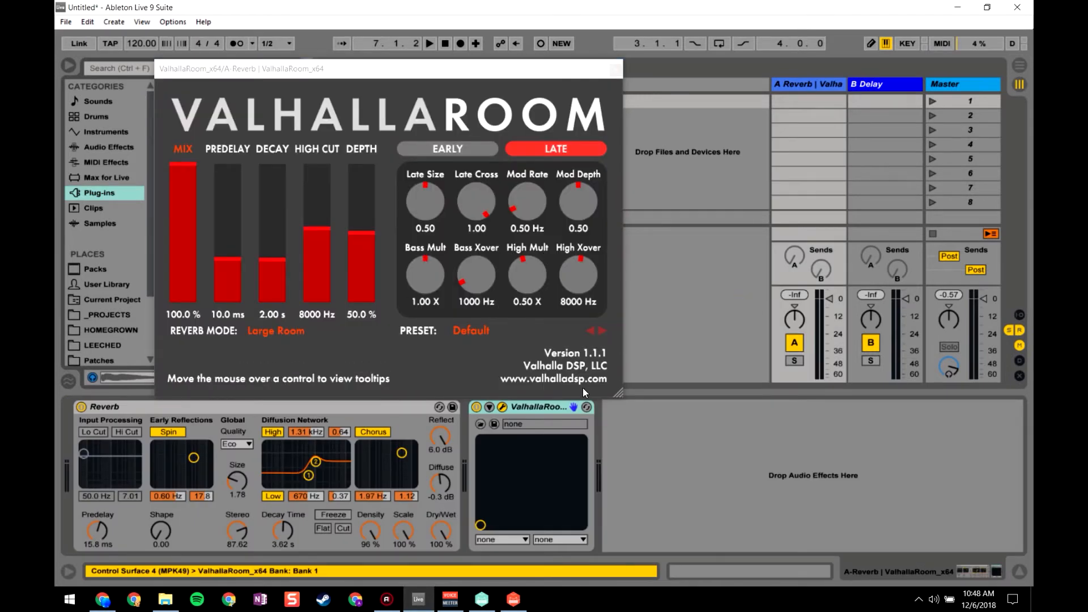
{"action": "left_click", "coordinate": [373, 408]}
{"action": "key", "text": "Delete"}
- Load the MediumGate preset from ValhallaRoom's Gated presets on the A return track and start playback
{"action": "left_click_drag", "start_coordinate": [174, 223], "coordinate": [174, 267]}
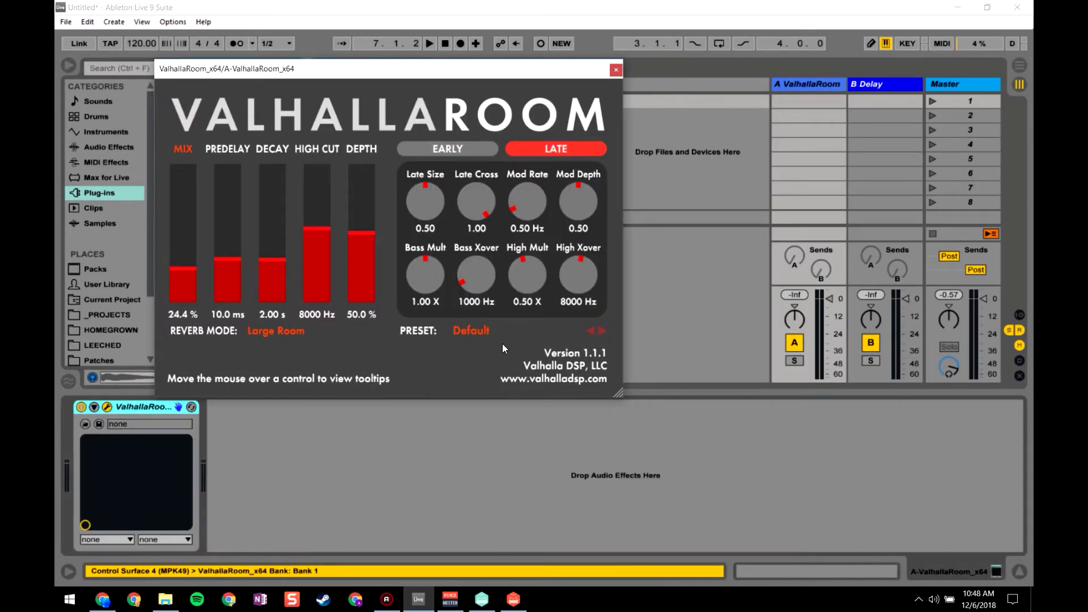
{"action": "left_click", "coordinate": [471, 331]}
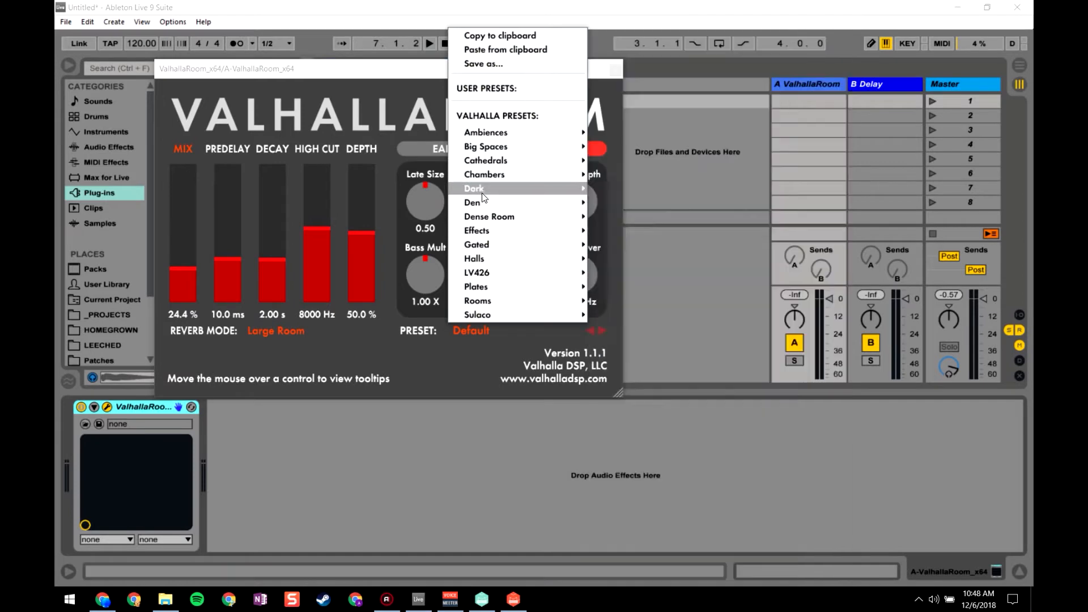
{"action": "mouse_move", "coordinate": [482, 249]}
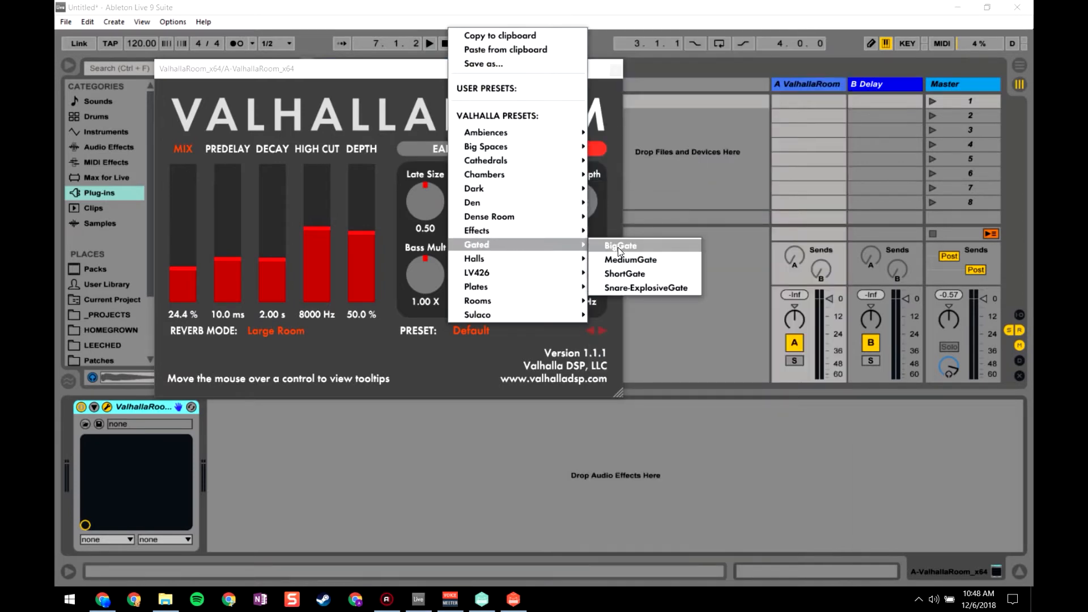
{"action": "left_click", "coordinate": [614, 264]}
{"action": "key", "text": "space"}
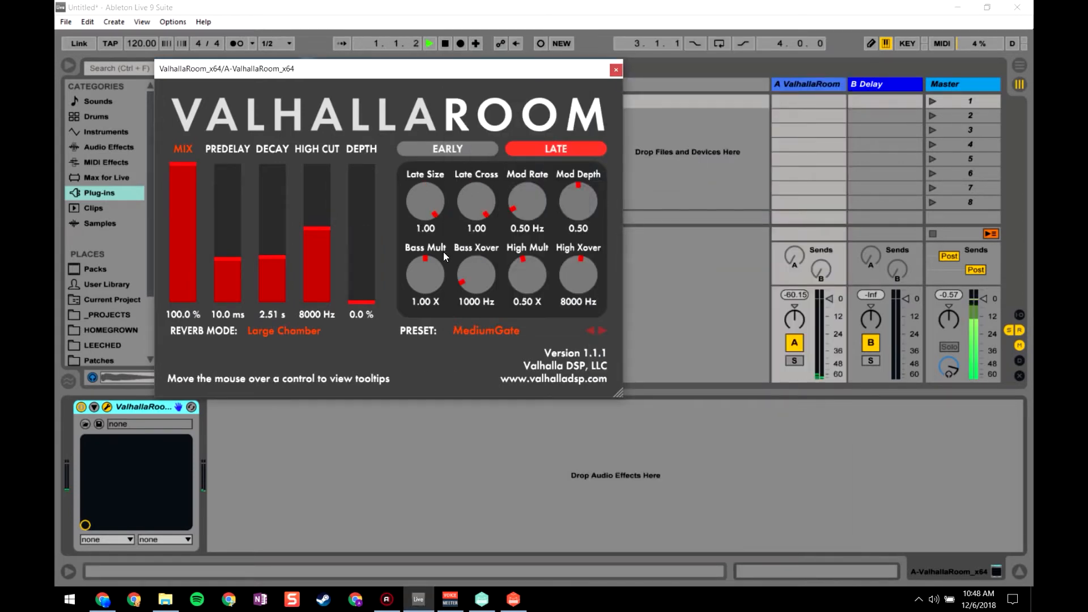
- Adjust the Drum Rack track's send to return A, set ValhallaRoom's mix to 38.2 %, and close the plug-in window
{"action": "left_click_drag", "start_coordinate": [452, 72], "coordinate": [848, 223]}
{"action": "left_click_drag", "start_coordinate": [581, 222], "coordinate": [659, 169]}
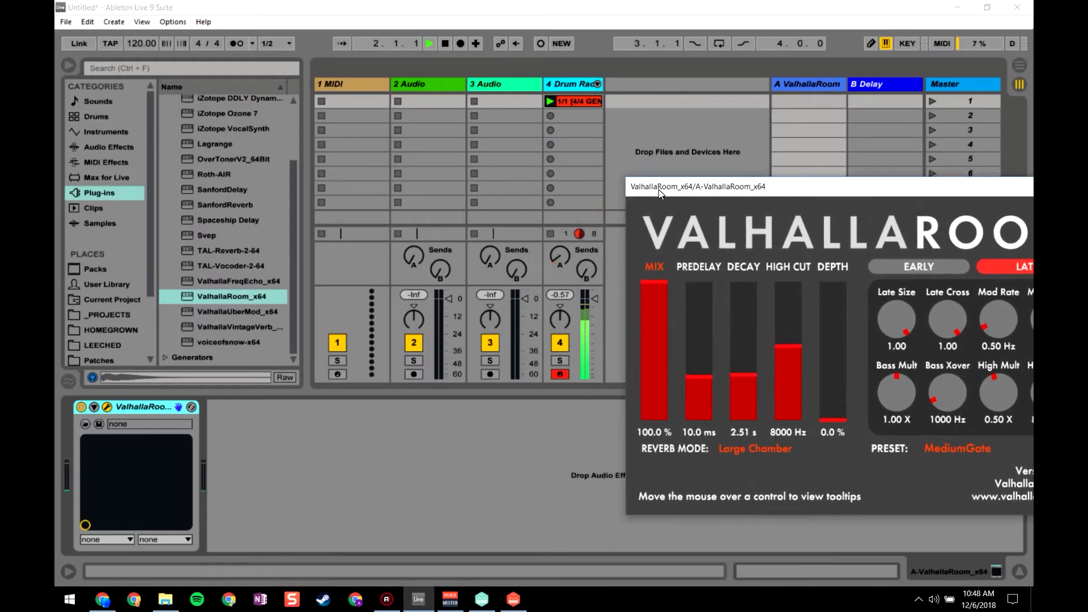
{"action": "left_click", "coordinate": [561, 256]}
{"action": "left_click_drag", "start_coordinate": [657, 329], "coordinate": [664, 349]}
{"action": "left_click_drag", "start_coordinate": [820, 172], "coordinate": [479, 219]}
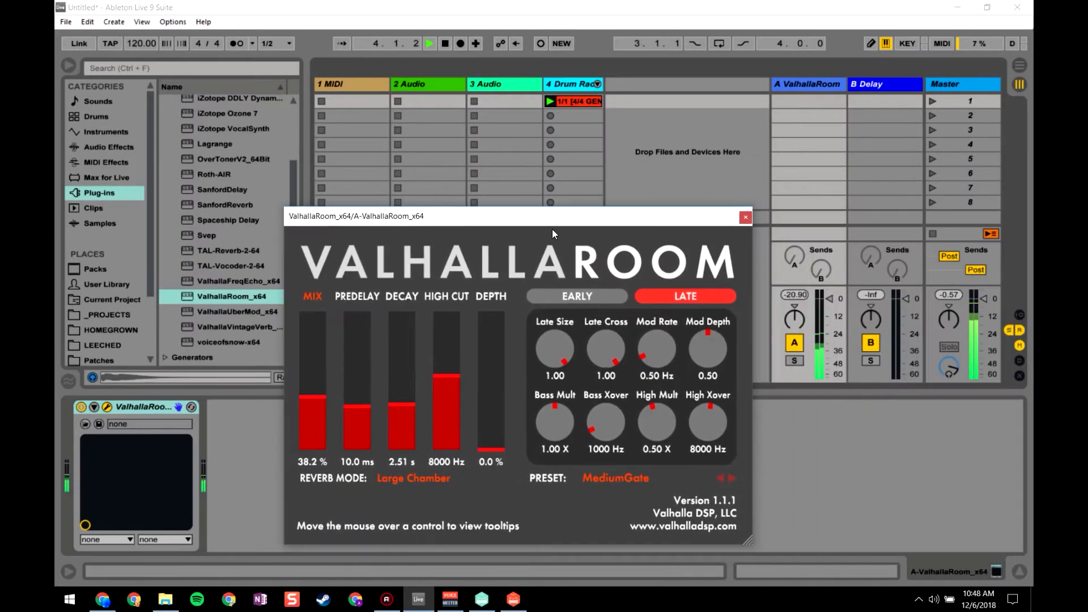
{"action": "left_click", "coordinate": [745, 216]}
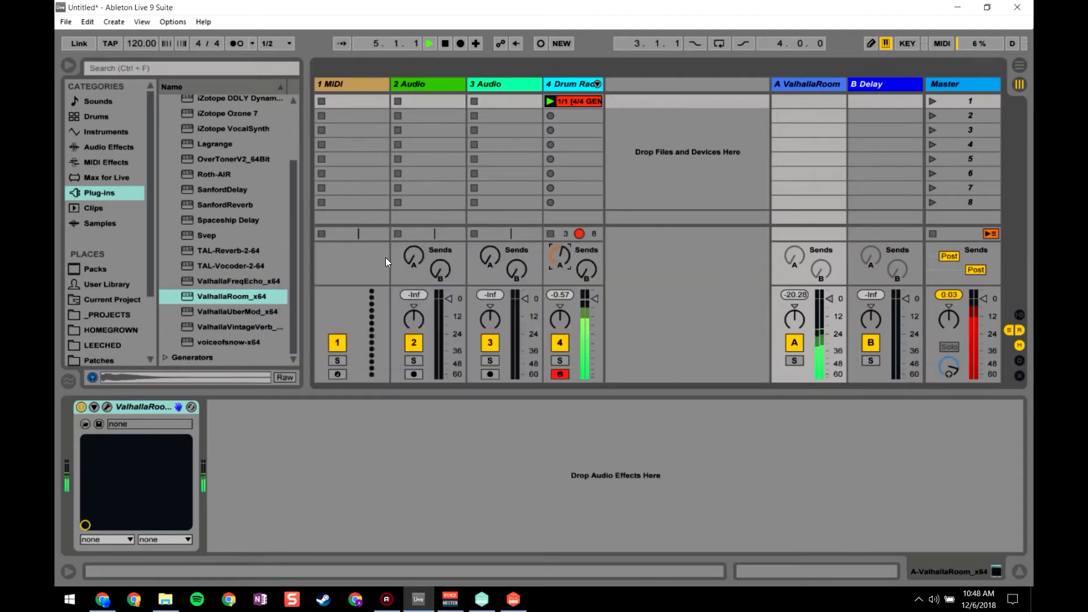
{"action": "left_click_drag", "start_coordinate": [545, 264], "coordinate": [545, 263]}
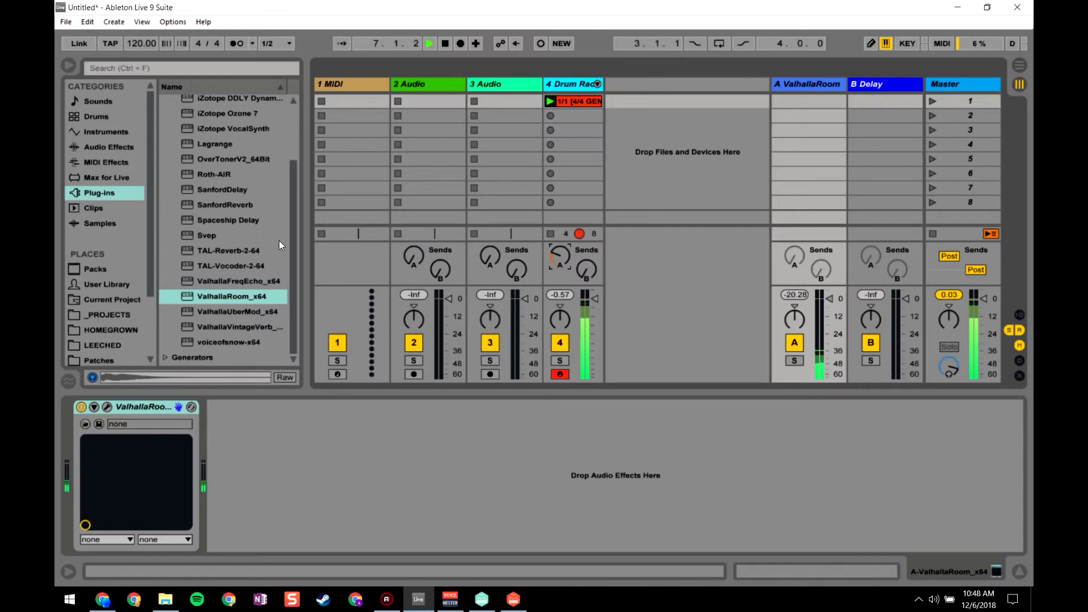
- Stop playback and review the Drum Rack track's clip and devices, plus the magenta device on track 1
{"action": "left_click", "coordinate": [578, 102]}
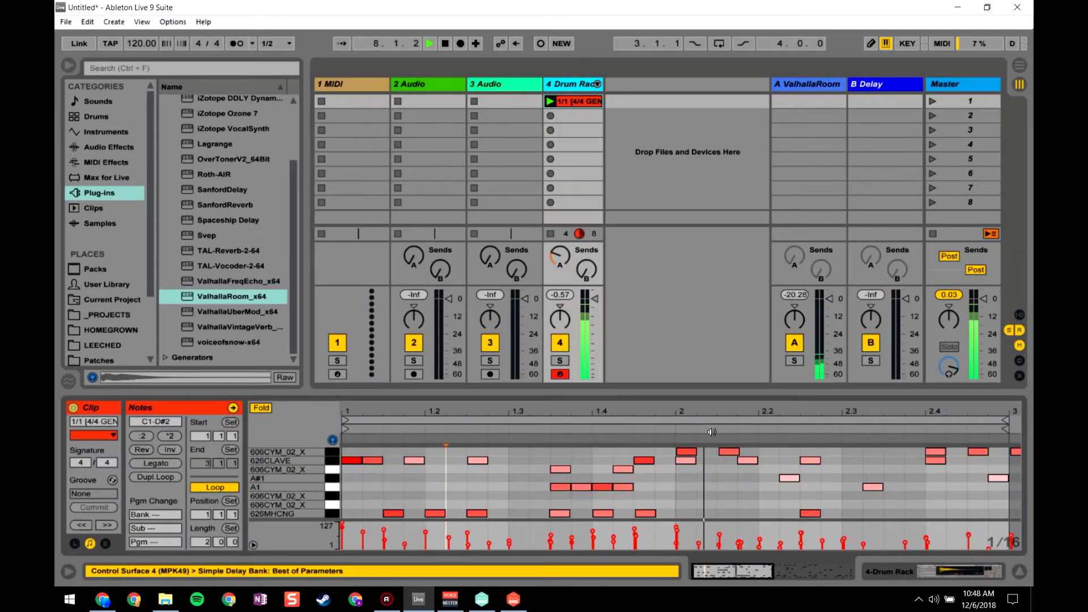
{"action": "key", "text": "space"}
{"action": "scroll", "coordinate": [252, 336], "scroll_direction": "up", "scroll_amount": 2}
{"action": "scroll", "coordinate": [252, 337], "scroll_direction": "down", "scroll_amount": 2}
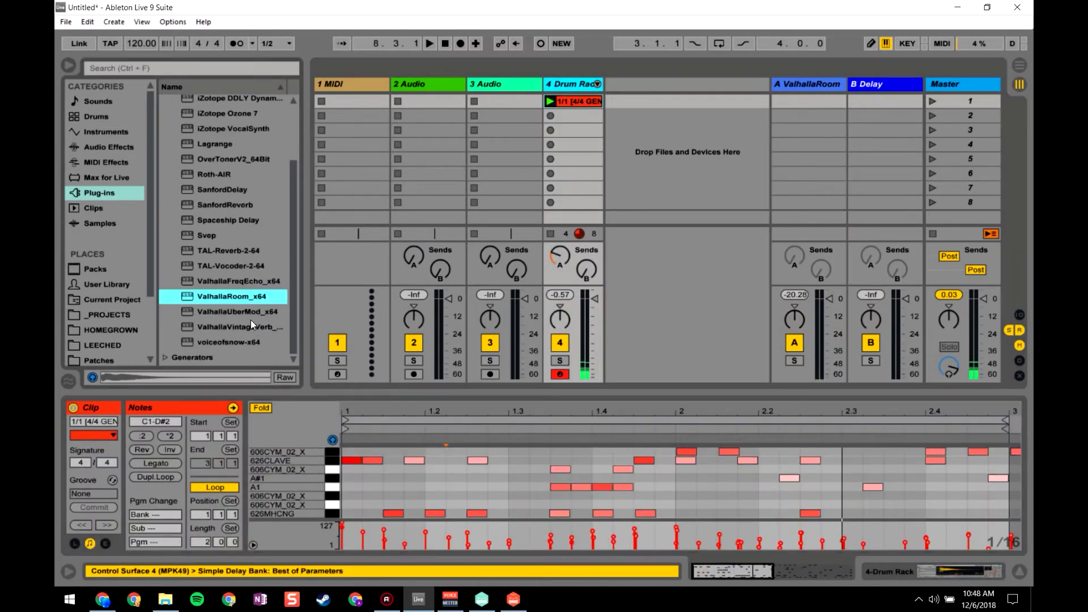
{"action": "left_click", "coordinate": [575, 100]}
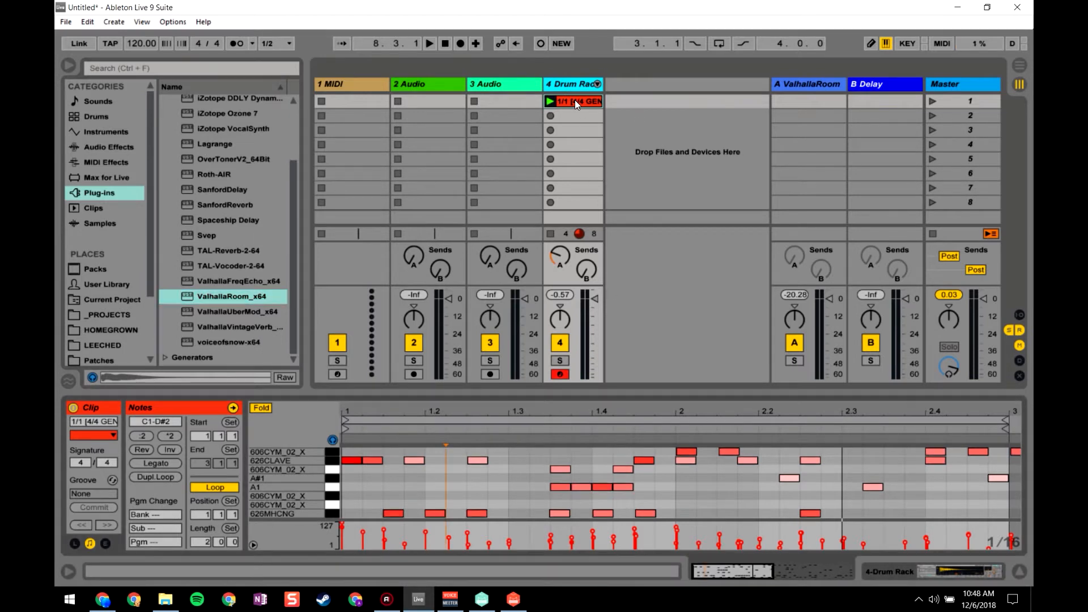
{"action": "left_click", "coordinate": [885, 574]}
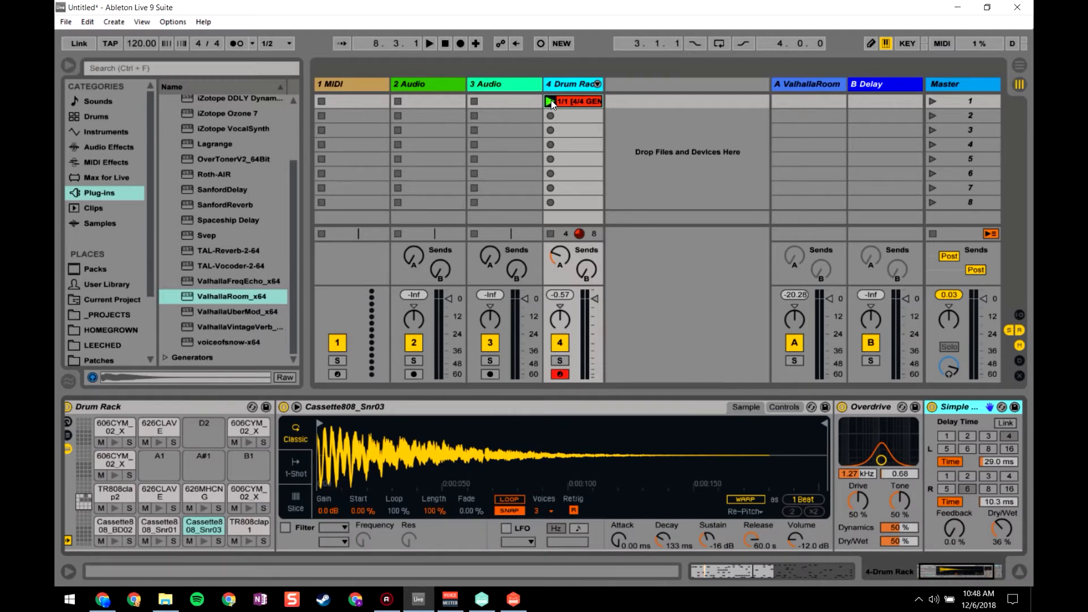
{"action": "left_click", "coordinate": [368, 93]}
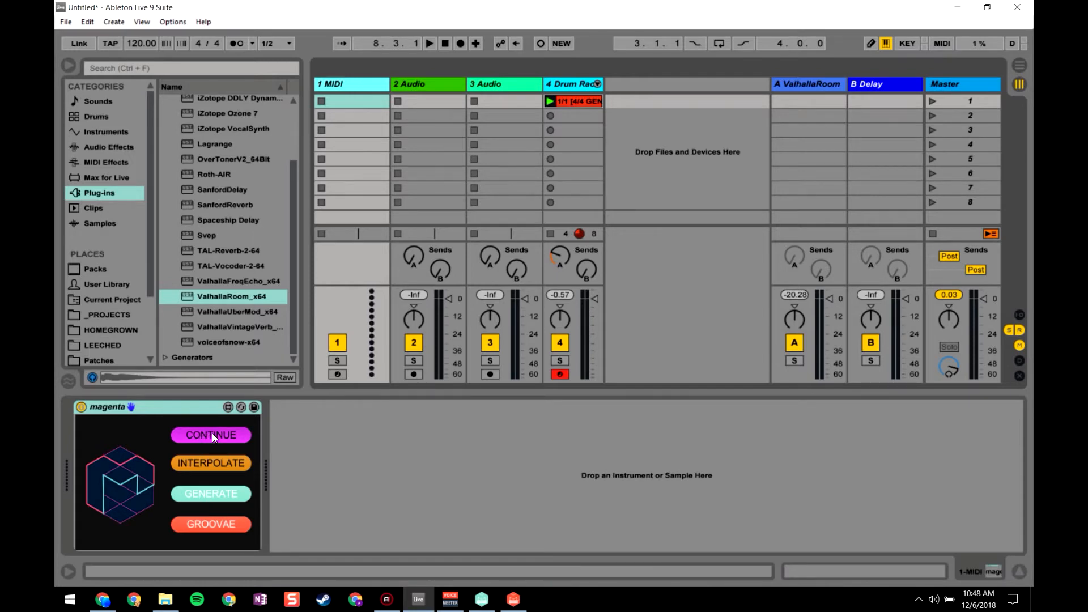
- Add the helm64 generator plug-in on a new track after the Drum Rack and close its window
{"action": "scroll", "coordinate": [278, 224], "scroll_direction": "up", "scroll_amount": 3}
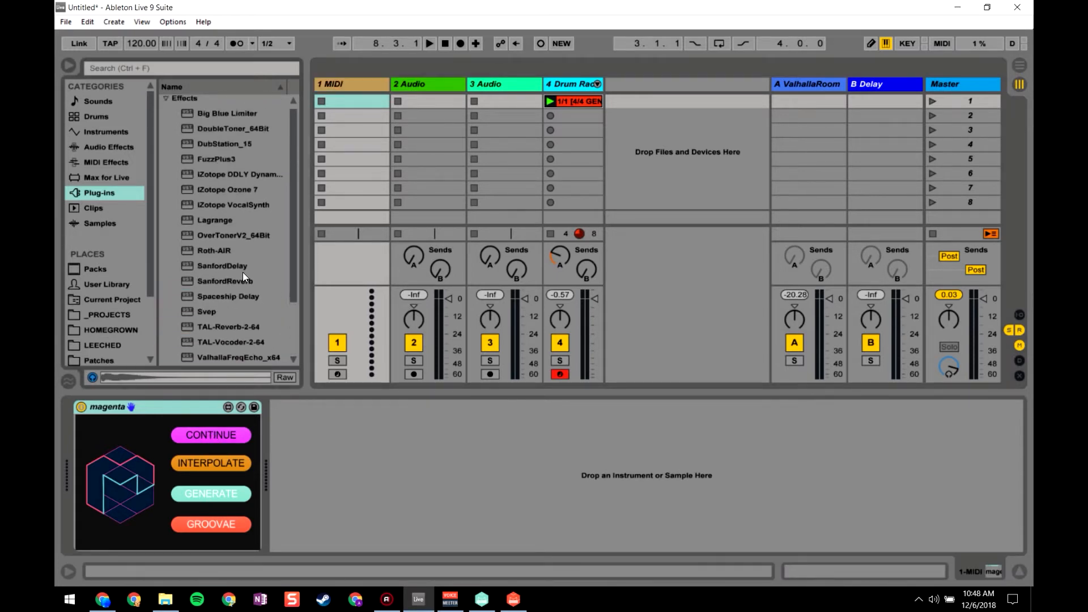
{"action": "left_click", "coordinate": [166, 101]}
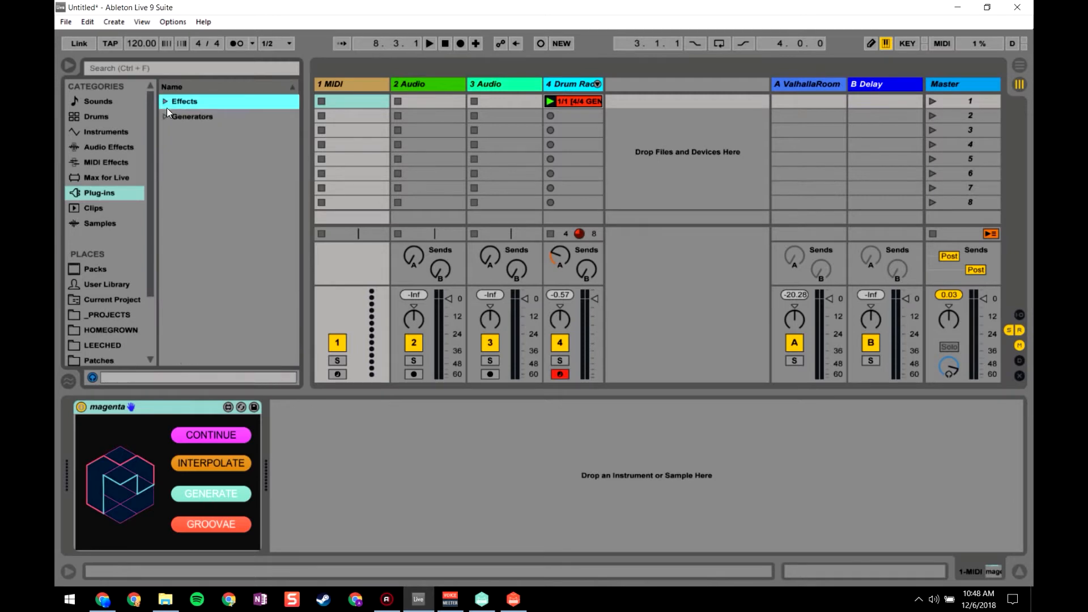
{"action": "left_click", "coordinate": [165, 117]}
{"action": "left_click_drag", "start_coordinate": [202, 146], "coordinate": [681, 155]}
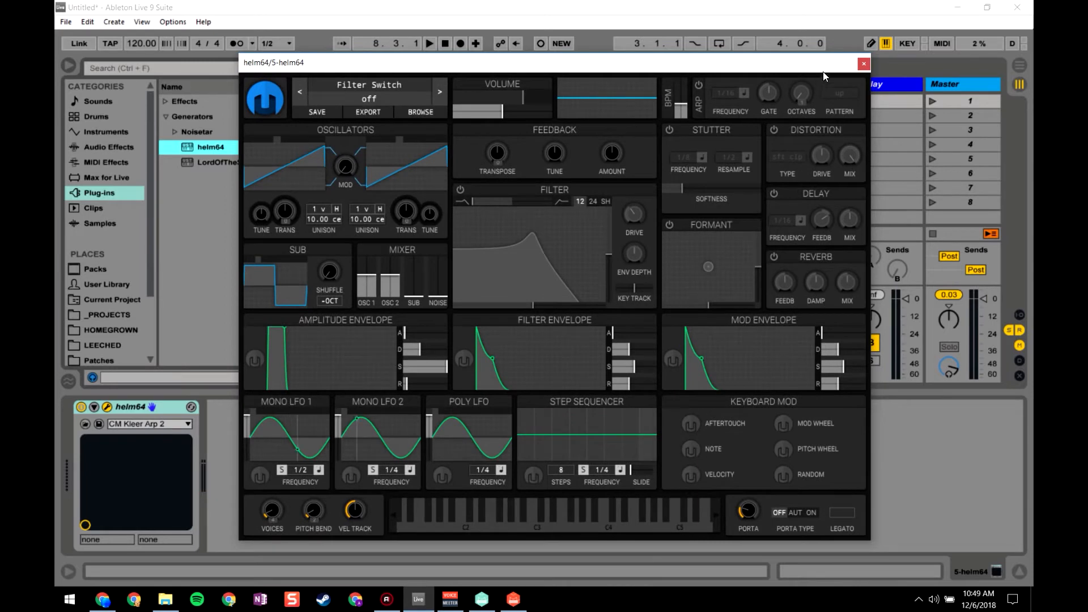
{"action": "left_click", "coordinate": [864, 61]}
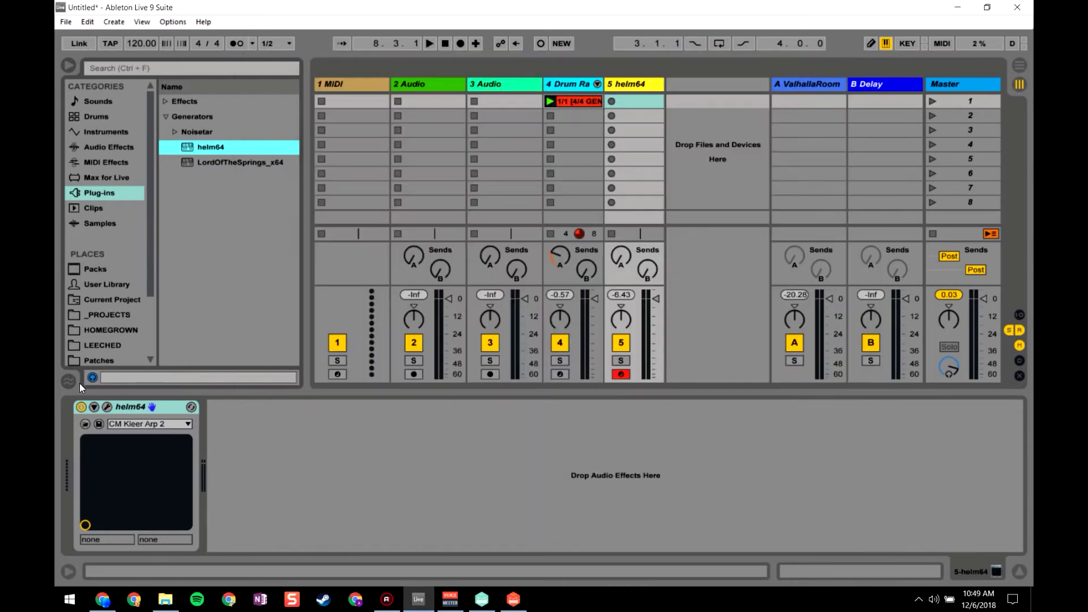
- Load the prarieArp preset in helm64 and switch its arpeggiator off
{"action": "left_click", "coordinate": [133, 425]}
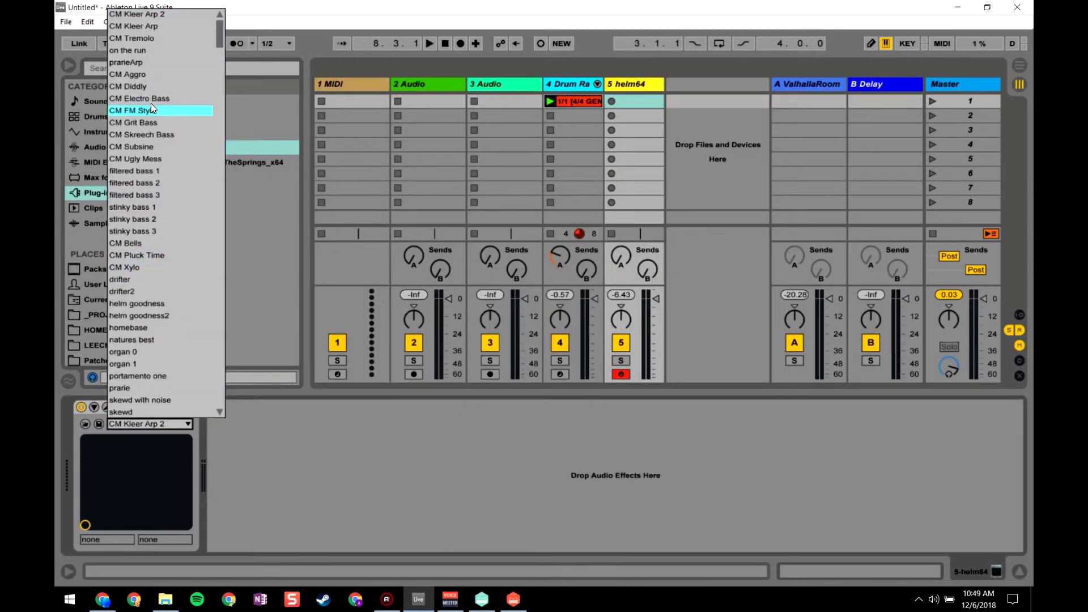
{"action": "left_click", "coordinate": [141, 64]}
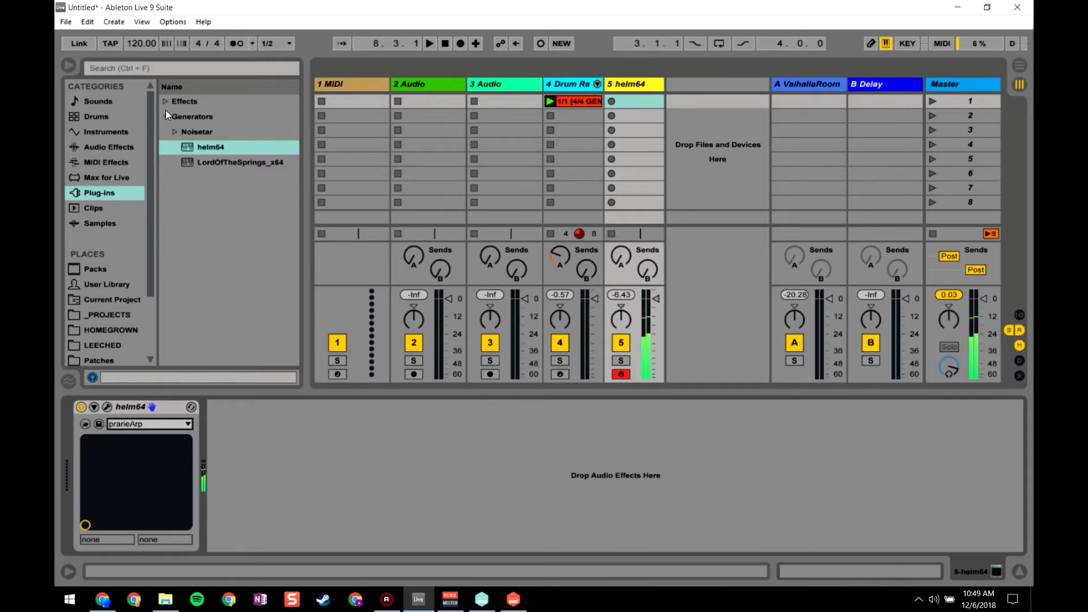
{"action": "left_click", "coordinate": [107, 407]}
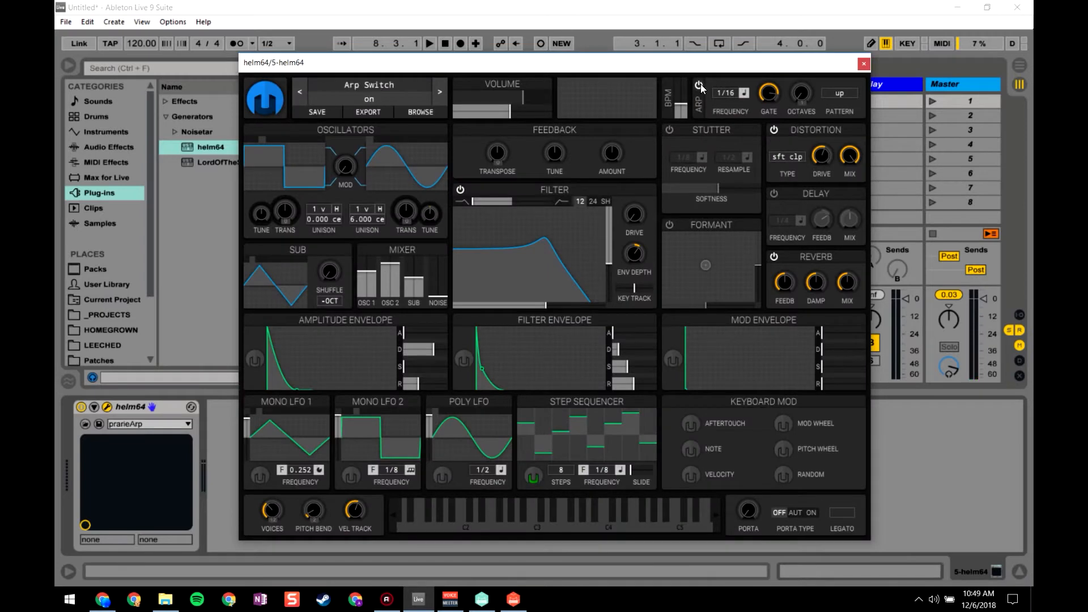
{"action": "left_click", "coordinate": [699, 85]}
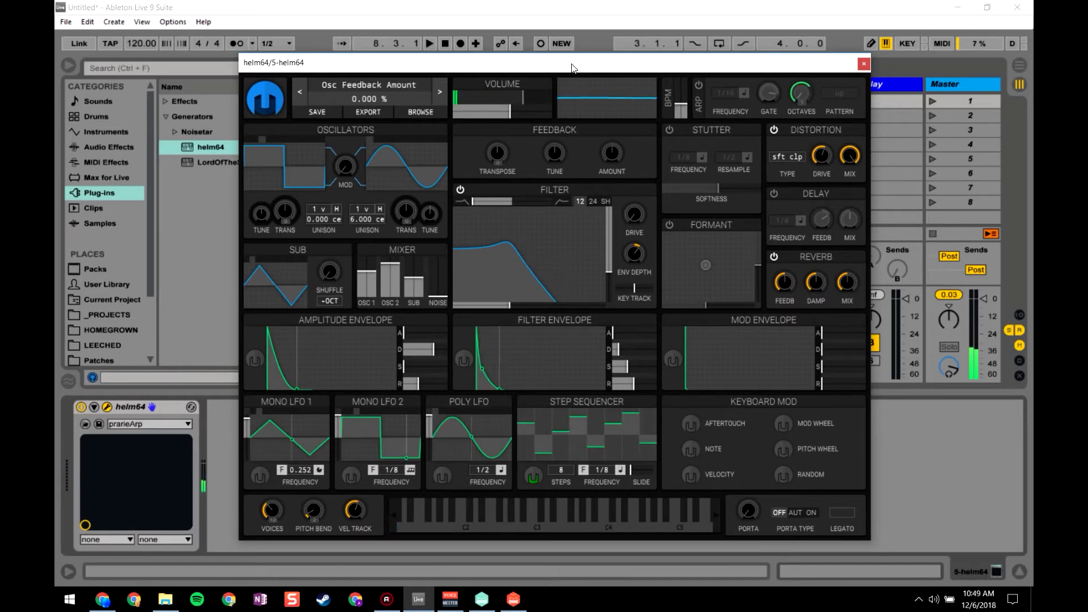
- Create an empty MIDI clip in the helm64 track's first slot and close the synth window
{"action": "left_click_drag", "start_coordinate": [590, 67], "coordinate": [628, 61]}
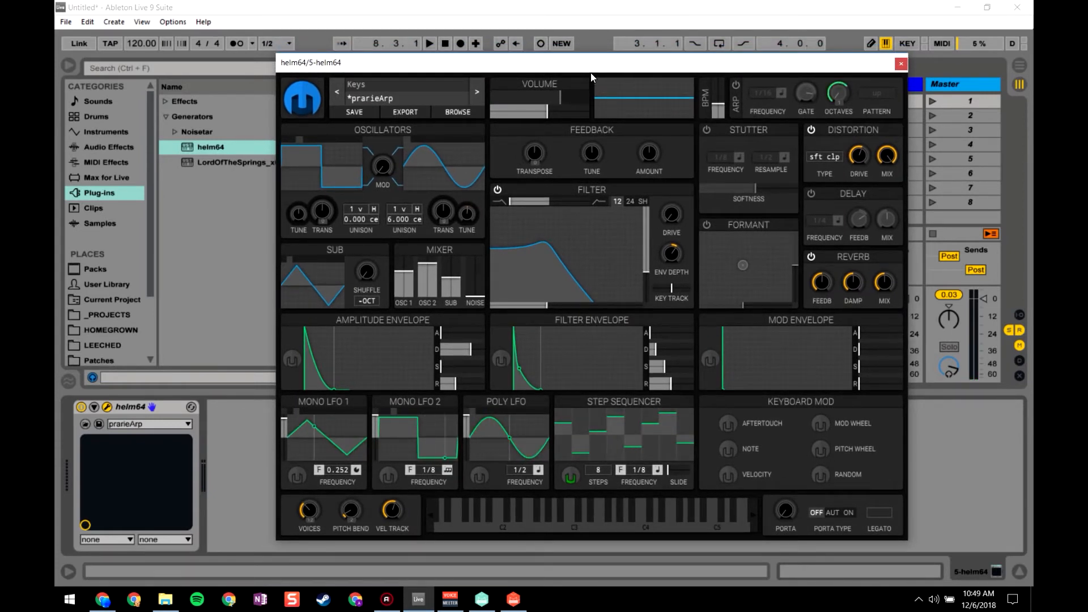
{"action": "left_click_drag", "start_coordinate": [591, 72], "coordinate": [587, 69]}
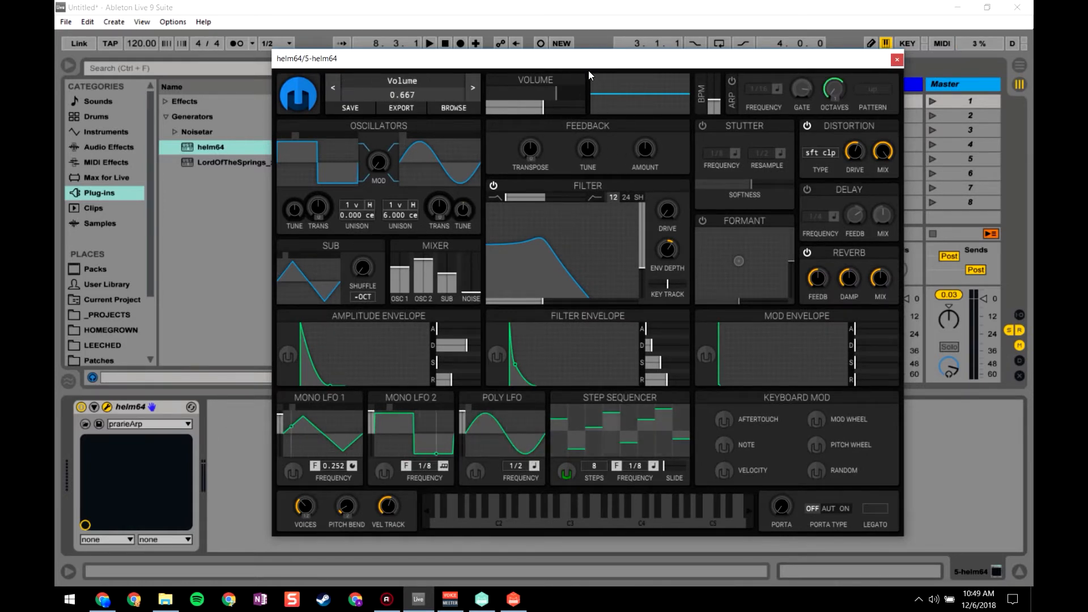
{"action": "left_click_drag", "start_coordinate": [588, 60], "coordinate": [574, 58]}
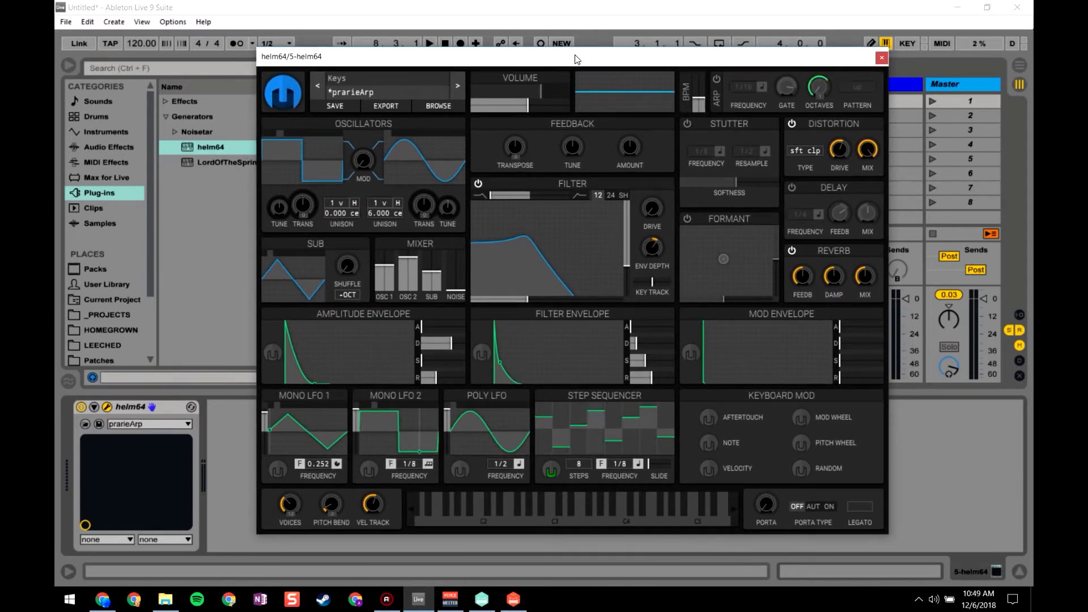
{"action": "left_click_drag", "start_coordinate": [764, 63], "coordinate": [768, 183]}
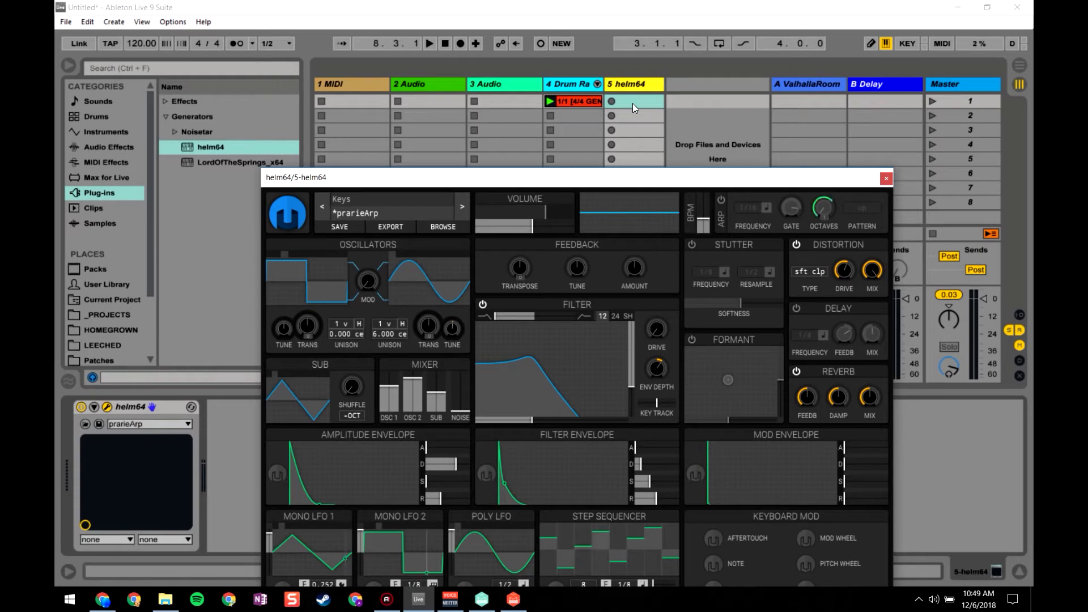
{"action": "double_click", "coordinate": [629, 102]}
{"action": "left_click_drag", "start_coordinate": [615, 177], "coordinate": [502, 187]}
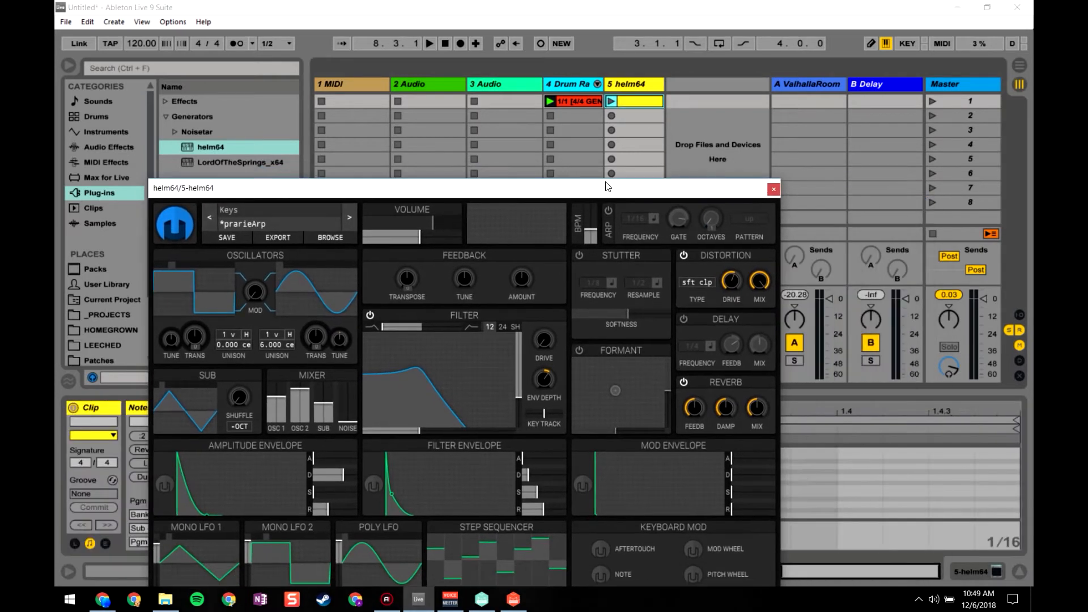
{"action": "left_click", "coordinate": [777, 190]}
- Play the drum clip together with the empty helm64 clip and show the helm64 clip's notes
{"action": "left_click", "coordinate": [577, 103]}
{"action": "key", "text": "space"}
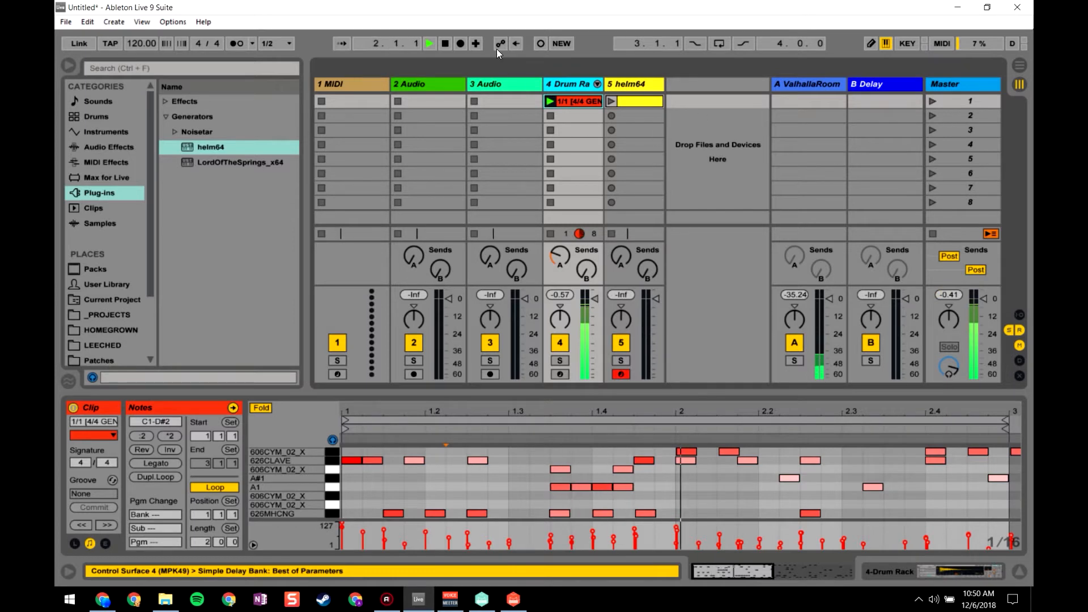
{"action": "left_click", "coordinate": [540, 45]}
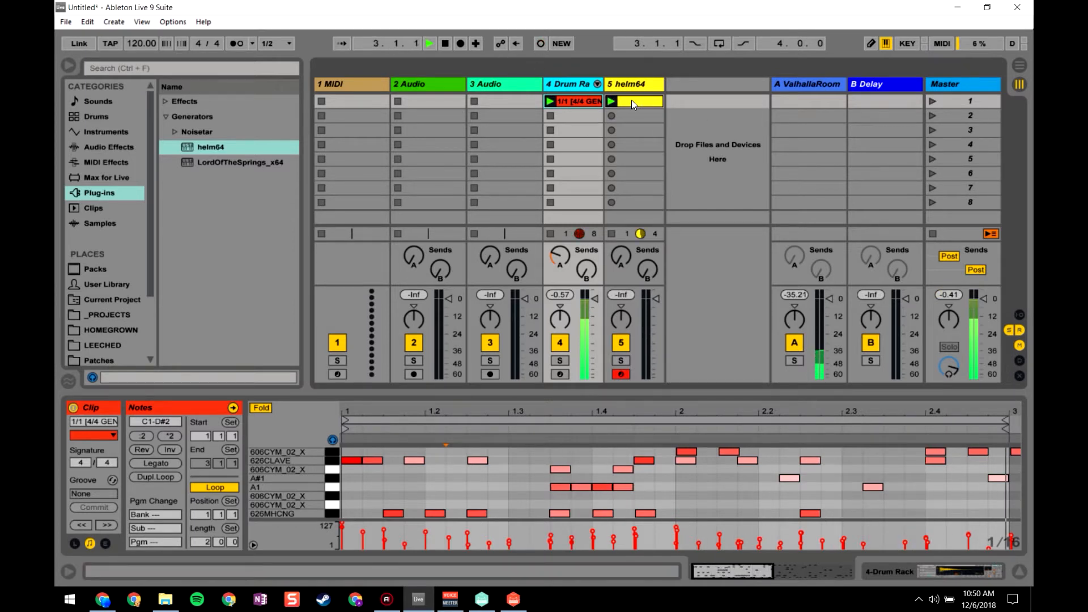
{"action": "left_click", "coordinate": [631, 100]}
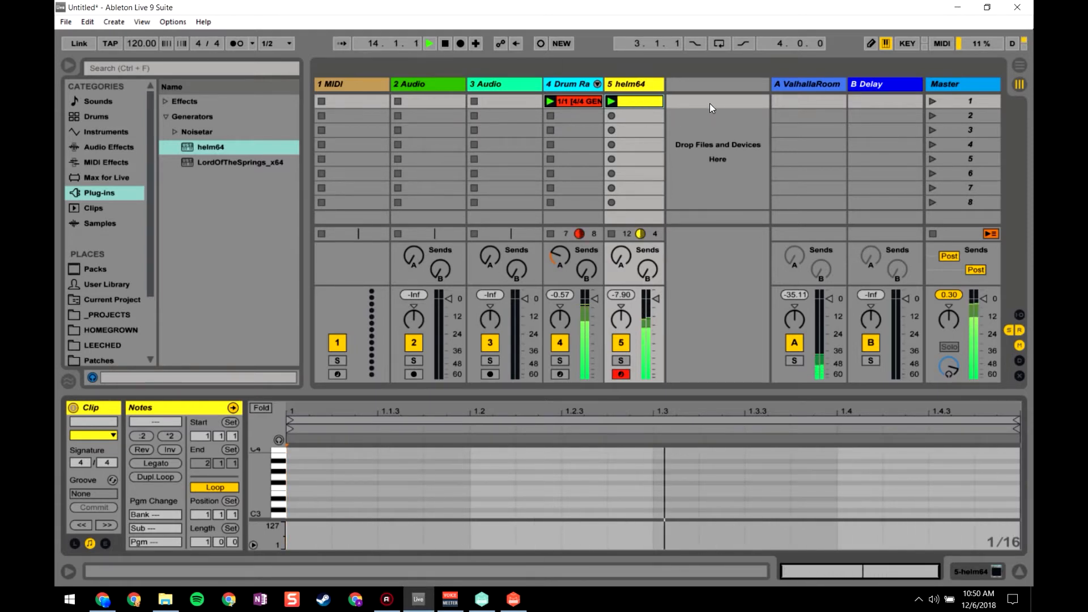
- Record a bass phrase with notes between F0 and C1 into the helm64 clip and turn the metronome off
{"action": "left_click", "coordinate": [541, 44]}
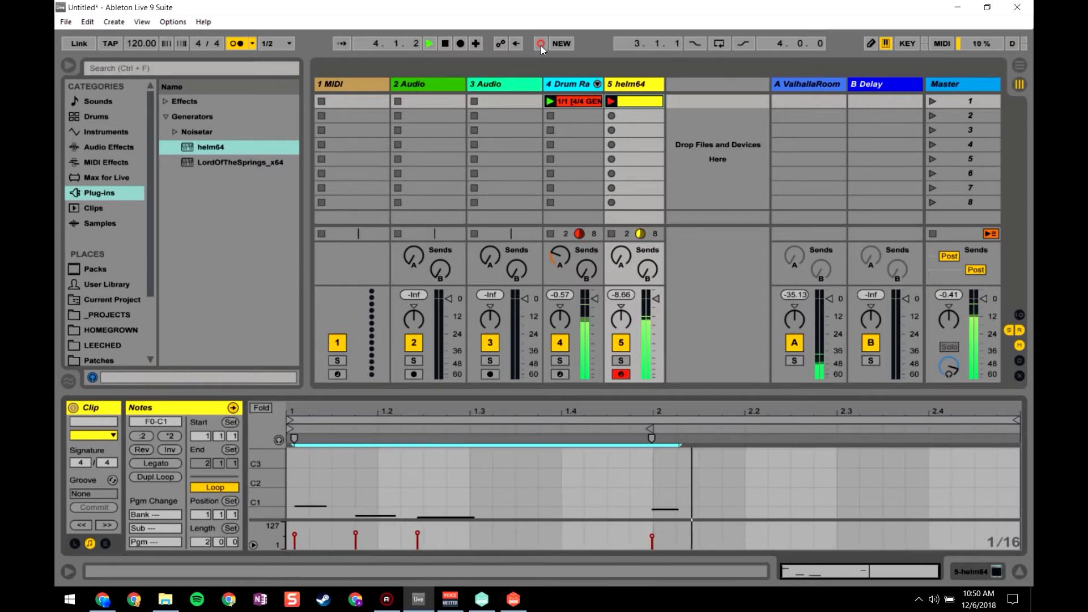
{"action": "left_click", "coordinate": [540, 44]}
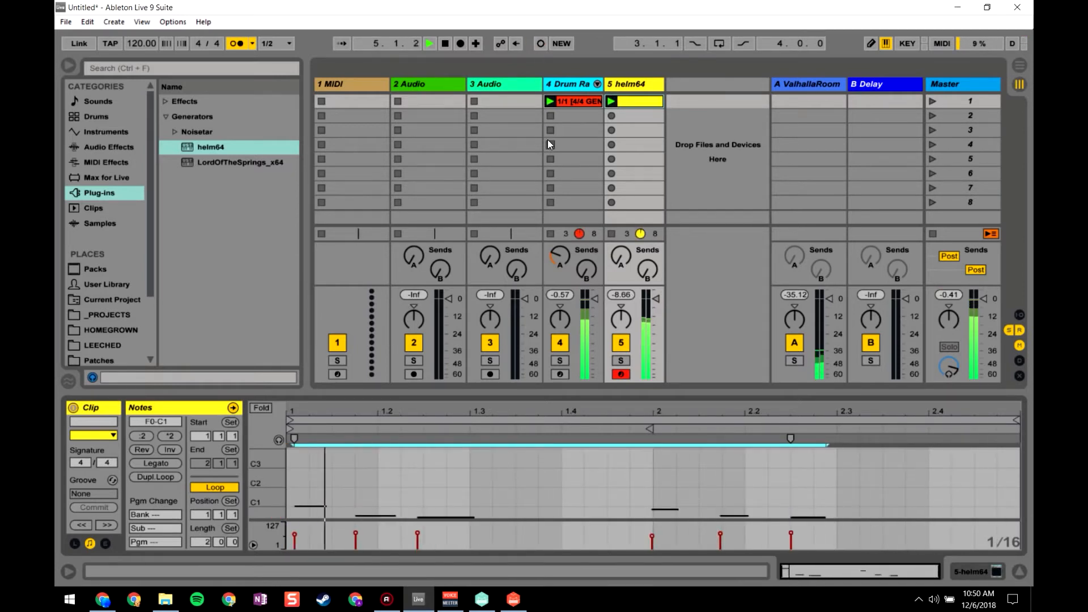
{"action": "left_click", "coordinate": [237, 43]}
- Enlarge the helm64 clip's note editor and quantize all of the recorded notes
{"action": "left_click_drag", "start_coordinate": [489, 394], "coordinate": [496, 174]}
{"action": "left_click", "coordinate": [354, 270]}
{"action": "mouse_move", "coordinate": [261, 467]}
{"action": "left_mouse_down"}
{"action": "mouse_move", "coordinate": [257, 453]}
{"action": "mouse_move", "coordinate": [261, 478]}
{"action": "left_mouse_up"}
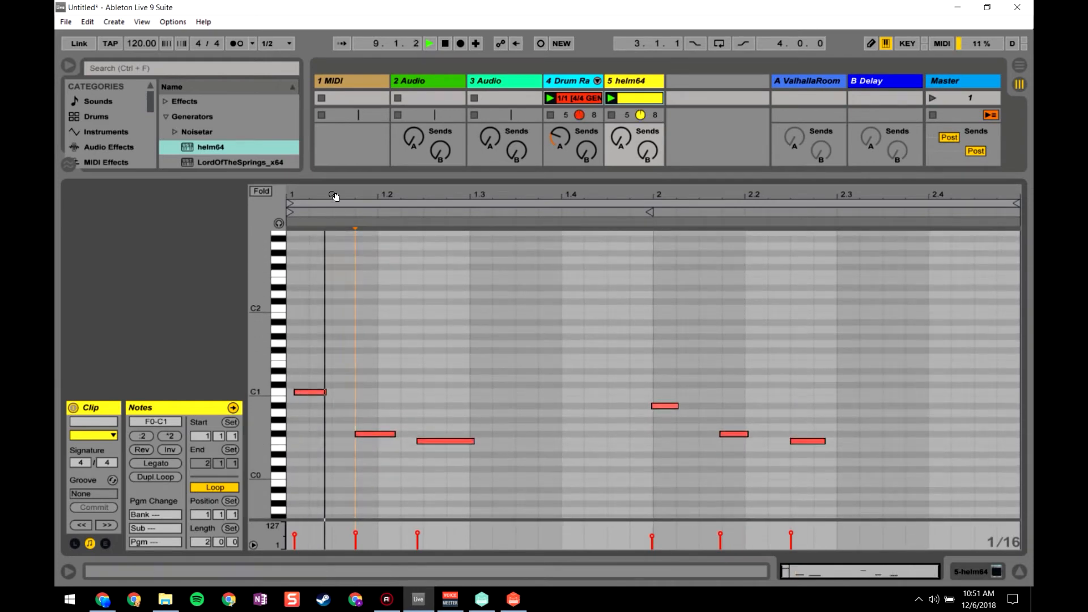
{"action": "left_click_drag", "start_coordinate": [335, 196], "coordinate": [333, 232]}
{"action": "key", "text": "ctrl+a"}
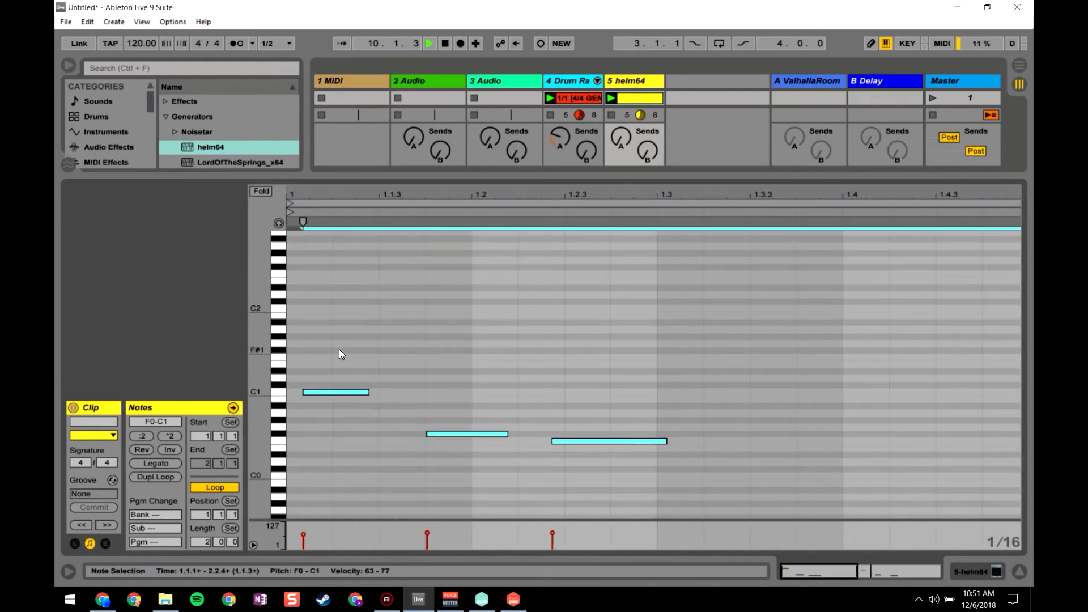
{"action": "key", "text": "ctrl+u"}
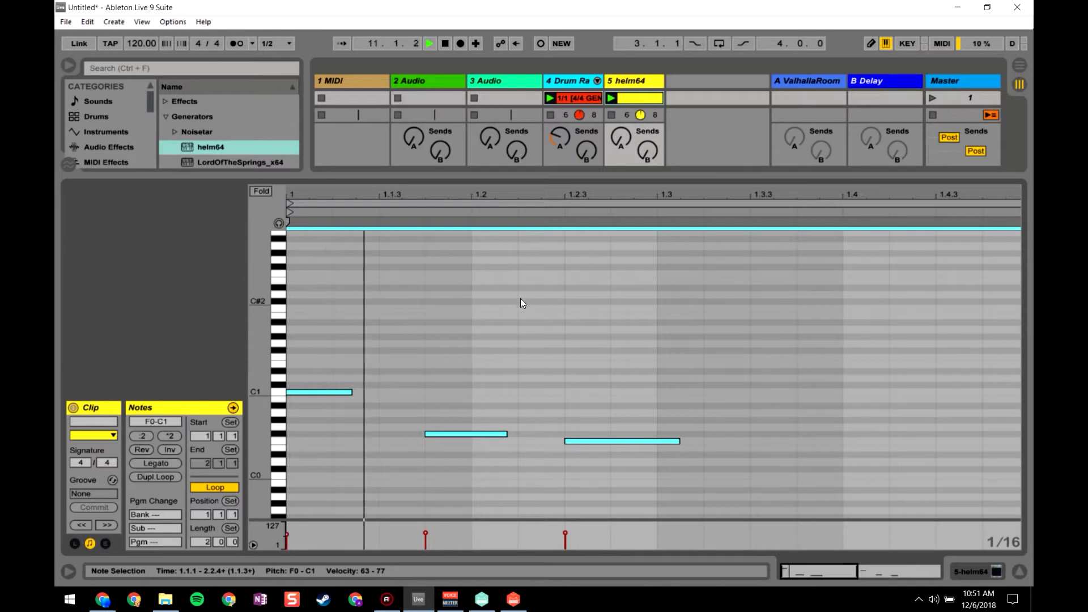
{"action": "mouse_move", "coordinate": [660, 196]}
{"action": "left_mouse_down"}
{"action": "mouse_move", "coordinate": [652, 153]}
{"action": "mouse_move", "coordinate": [624, 292]}
{"action": "mouse_move", "coordinate": [613, 234]}
{"action": "left_mouse_up"}
{"action": "left_click", "coordinate": [556, 343]}
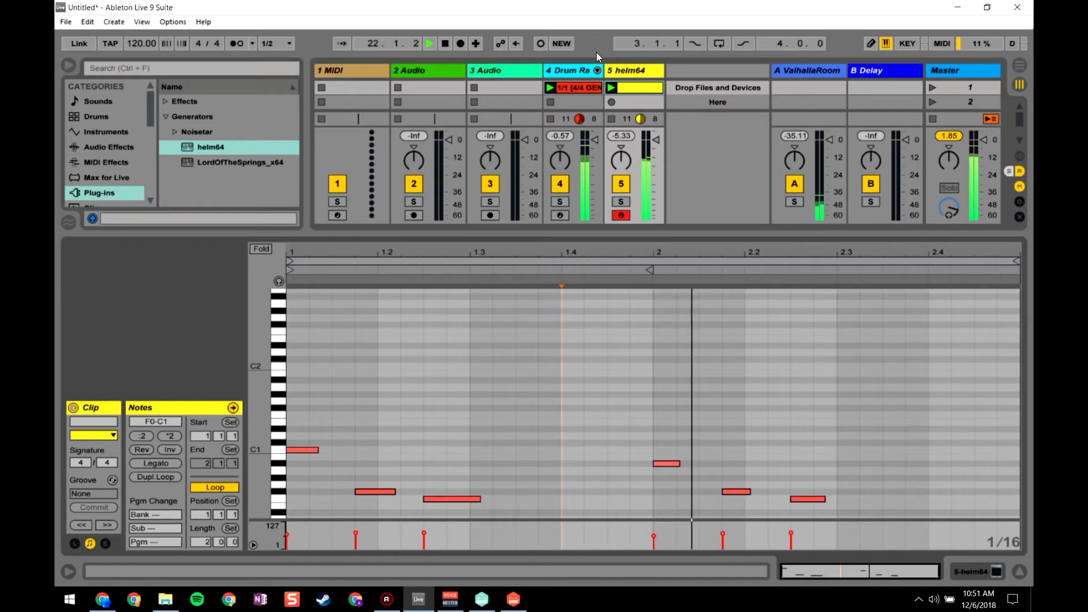
- Overdub a higher phrase with notes between C2 and F2 into the helm64 clip, and stop playback
{"action": "left_click", "coordinate": [539, 44]}
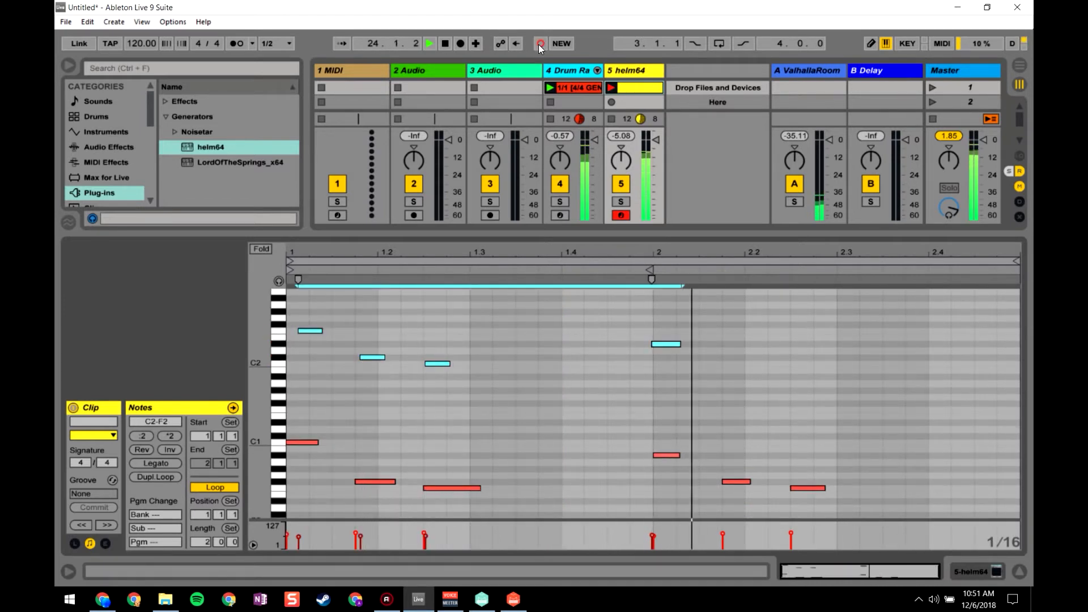
{"action": "left_click", "coordinate": [542, 42]}
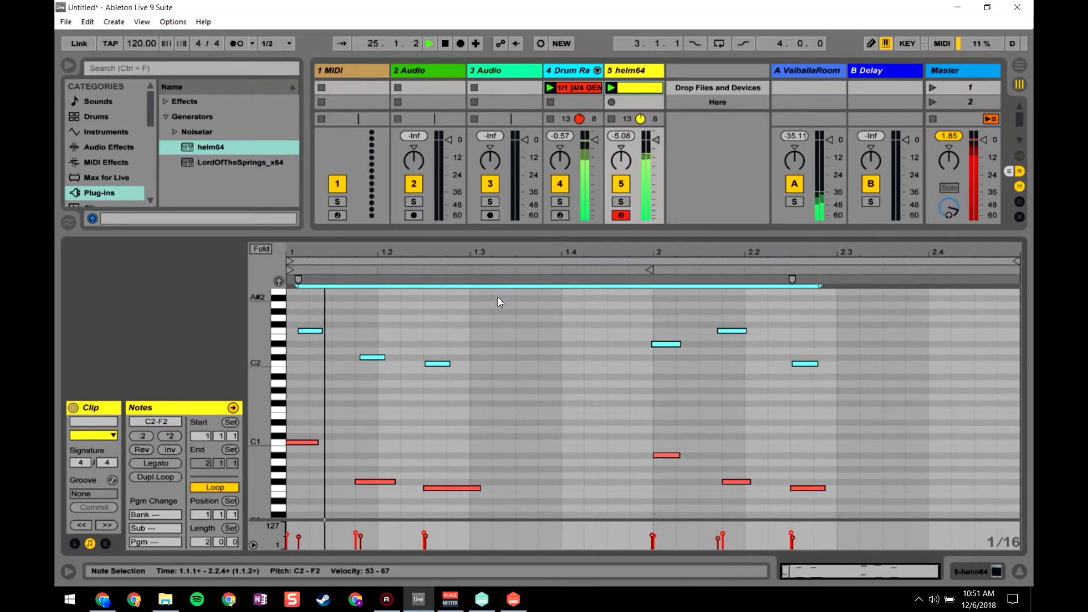
{"action": "key", "text": "space"}
- Quantize all notes in the helm64 clip and move the first F2 note back to the clip's start
{"action": "left_click", "coordinate": [387, 331]}
{"action": "key", "text": "ctrl+a"}
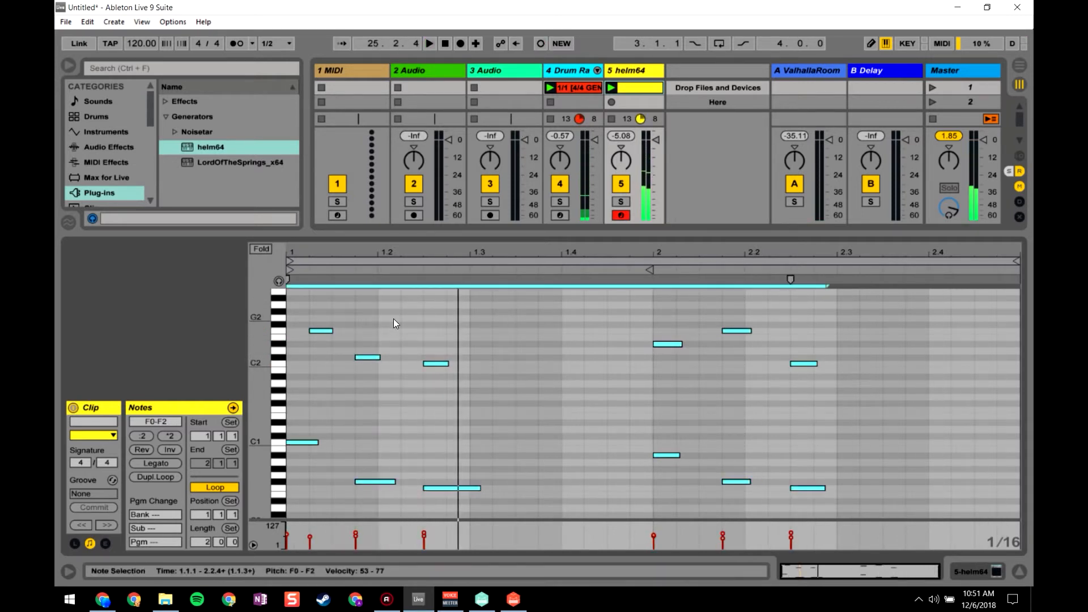
{"action": "left_click", "coordinate": [397, 320]}
{"action": "left_click_drag", "start_coordinate": [329, 331], "coordinate": [311, 332]}
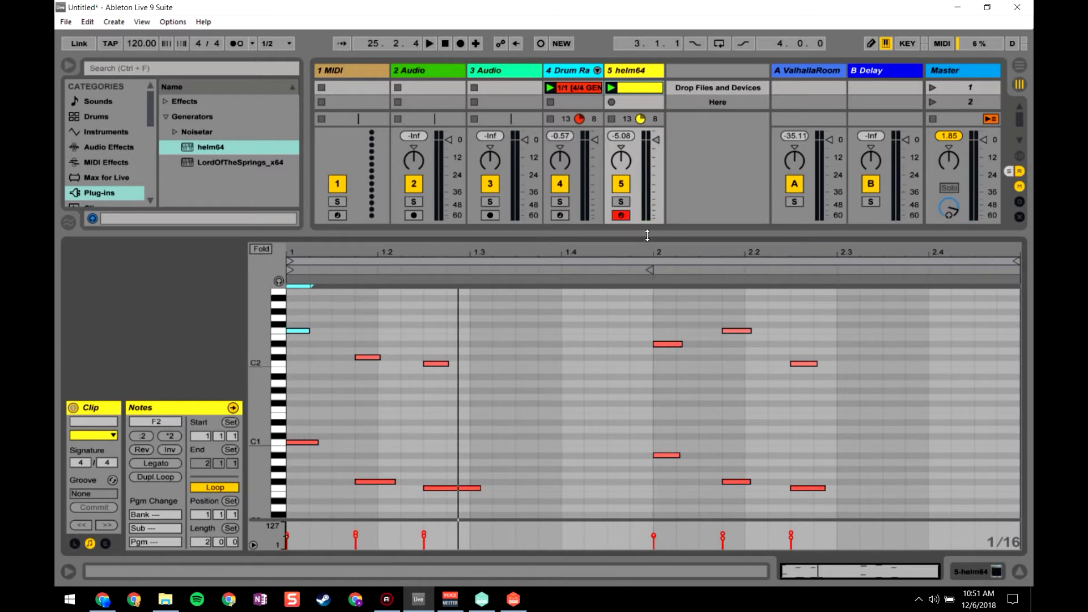
- Shrink the note editor and open the helm64 synth window from the track's device chain
{"action": "left_click_drag", "start_coordinate": [648, 236], "coordinate": [647, 391]}
{"action": "left_click", "coordinate": [969, 570]}
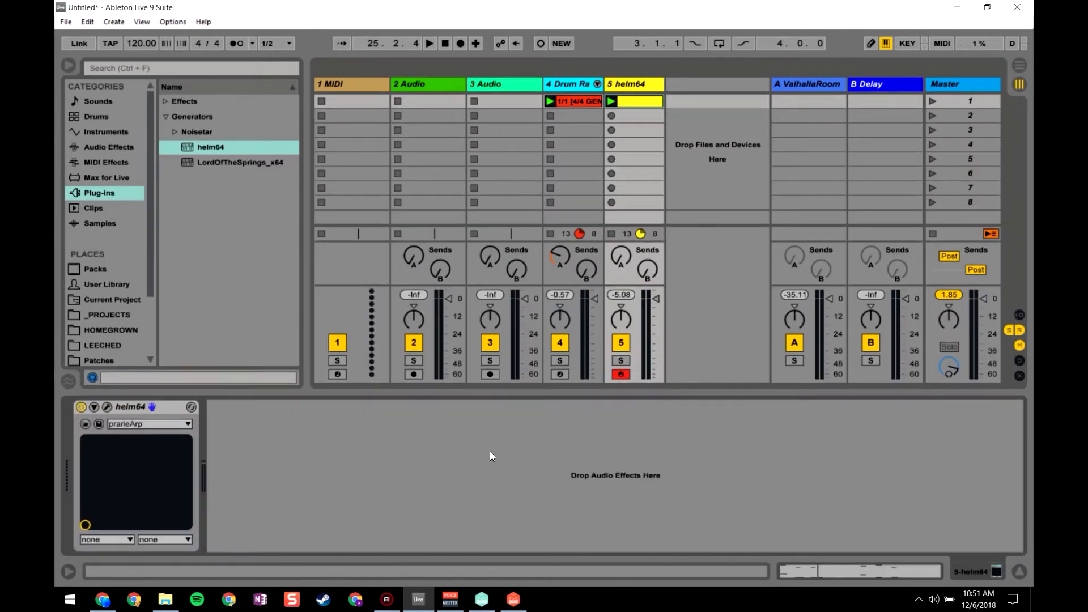
{"action": "left_click", "coordinate": [106, 408]}
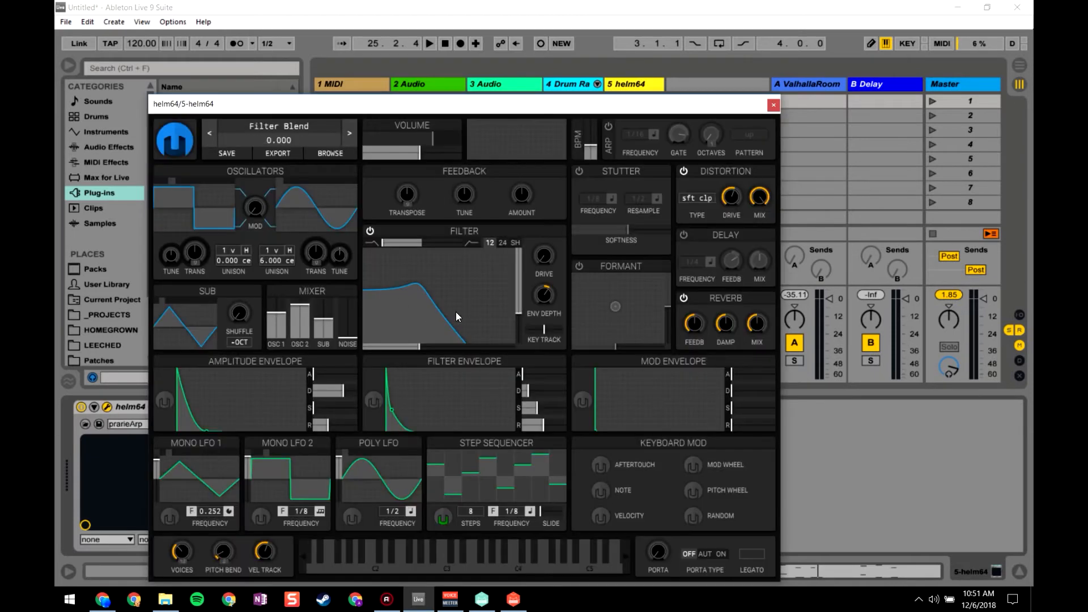
- Set helm64's amplitude envelope release to 0.280 secs and slightly shorten its decay while the clips play
{"action": "left_click_drag", "start_coordinate": [537, 423], "coordinate": [535, 427]}
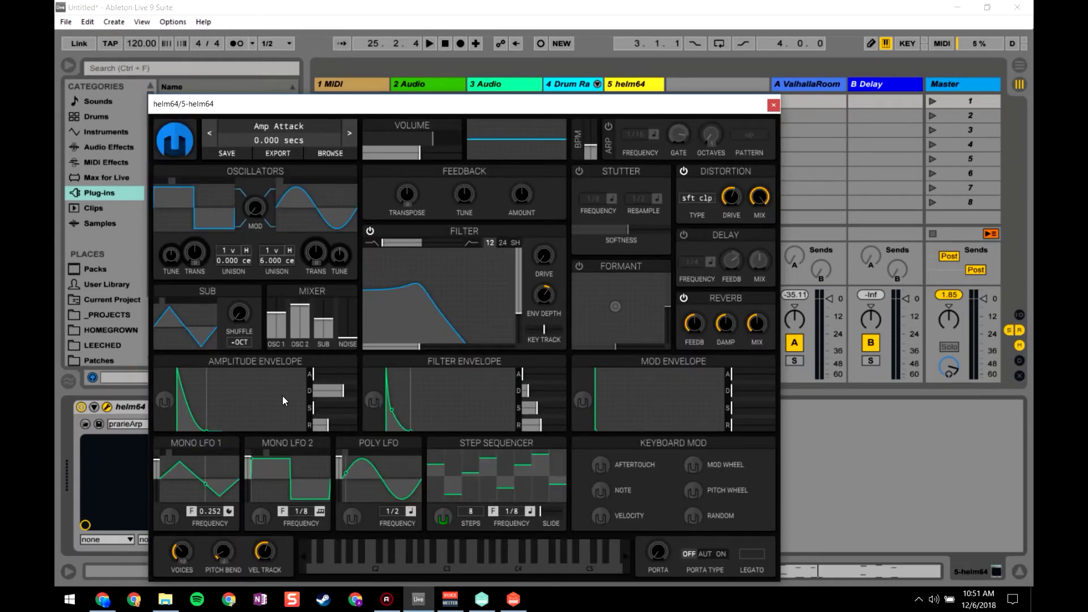
{"action": "left_click_drag", "start_coordinate": [327, 424], "coordinate": [319, 426]}
{"action": "key", "text": "space"}
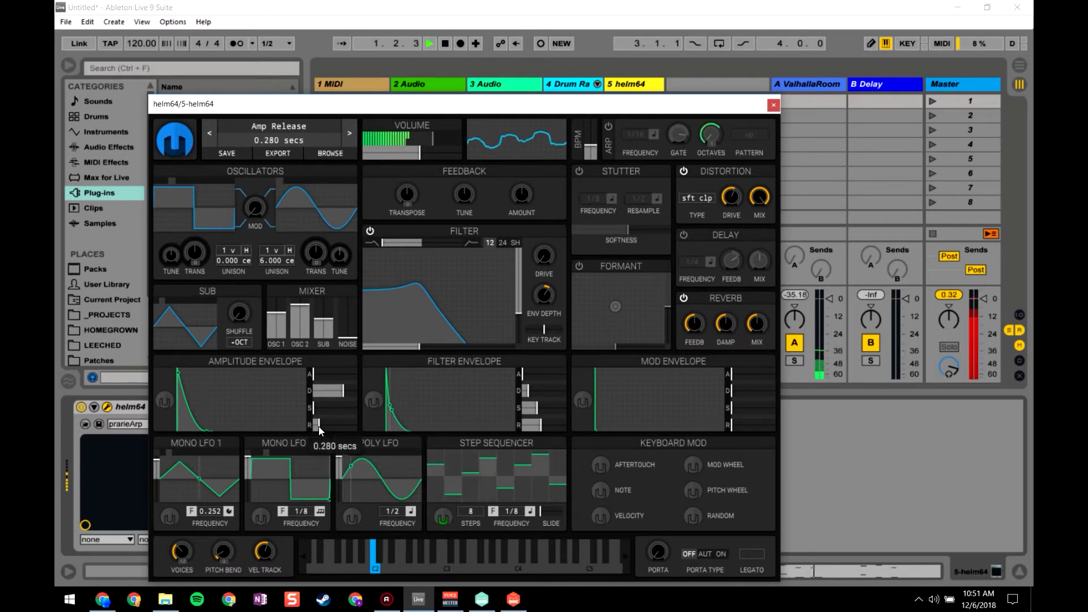
{"action": "left_click_drag", "start_coordinate": [340, 391], "coordinate": [336, 392]}
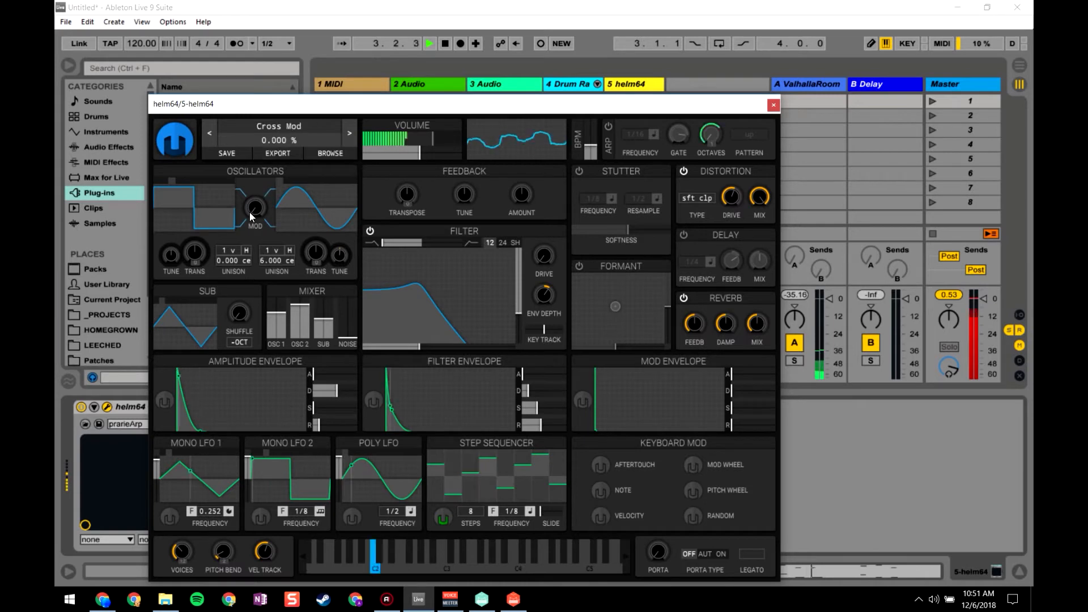
- Transpose oscillator 2 by 12 semitones, slightly raise the oscillators' cross modulation, and close the synth window
{"action": "left_click_drag", "start_coordinate": [315, 253], "coordinate": [316, 232]}
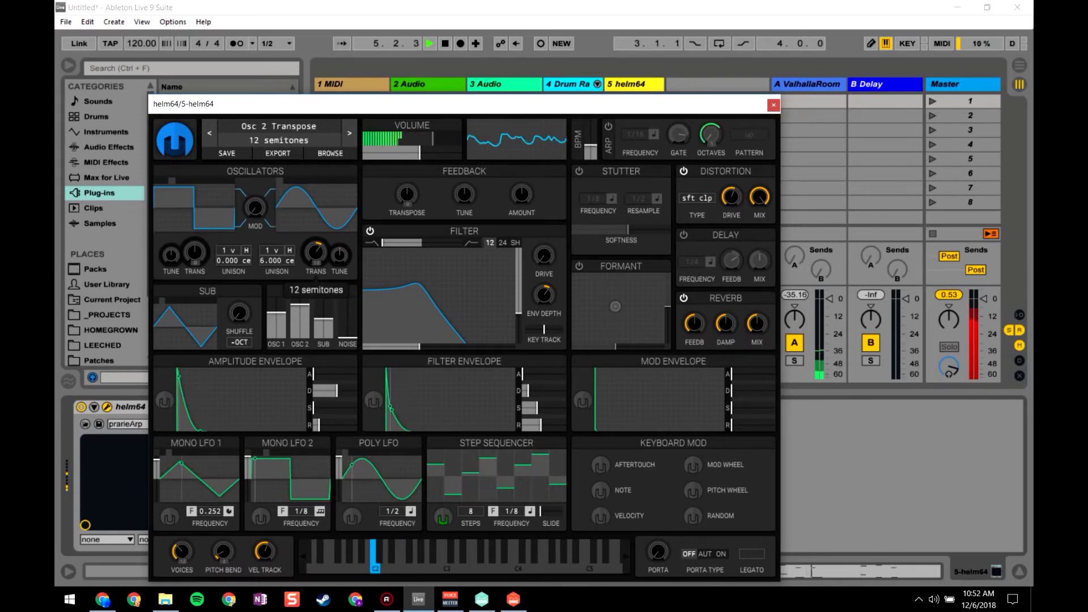
{"action": "mouse_move", "coordinate": [256, 214]}
{"action": "left_mouse_down"}
{"action": "mouse_move", "coordinate": [256, 201]}
{"action": "mouse_move", "coordinate": [256, 209]}
{"action": "left_mouse_up"}
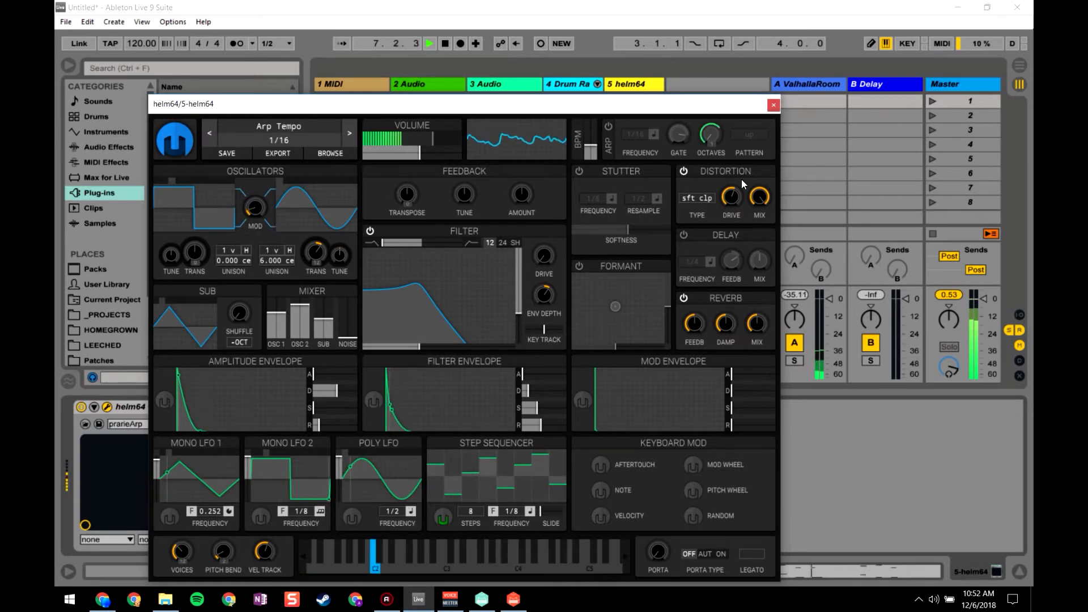
{"action": "left_click", "coordinate": [774, 105]}
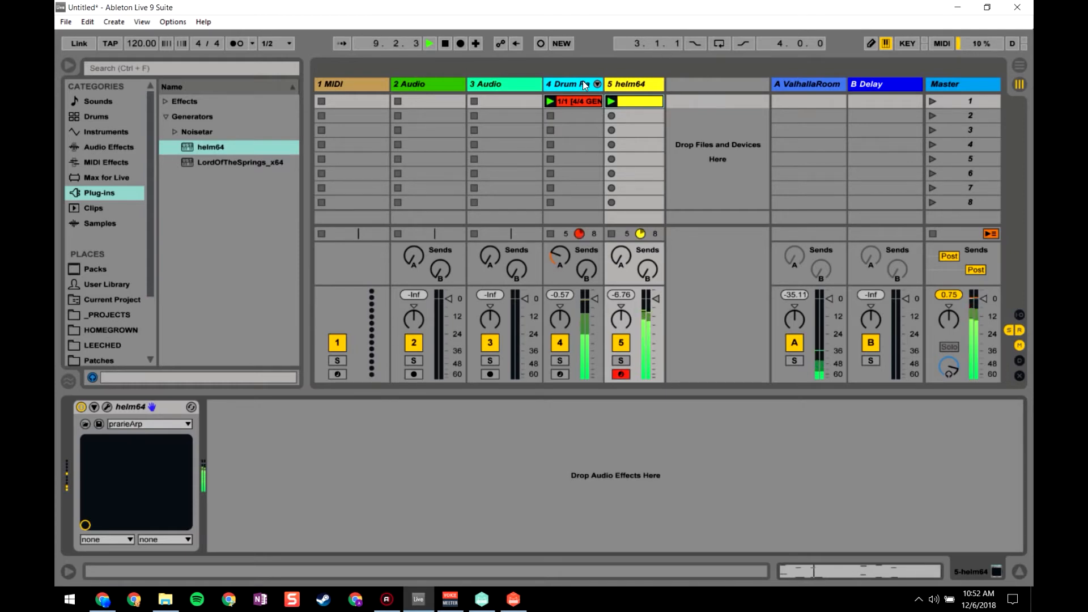
- Examine the drum clip's notes, return to the helm64 clip's notes with playback stopped, and reduce the note editor's height
{"action": "left_click", "coordinate": [576, 103]}
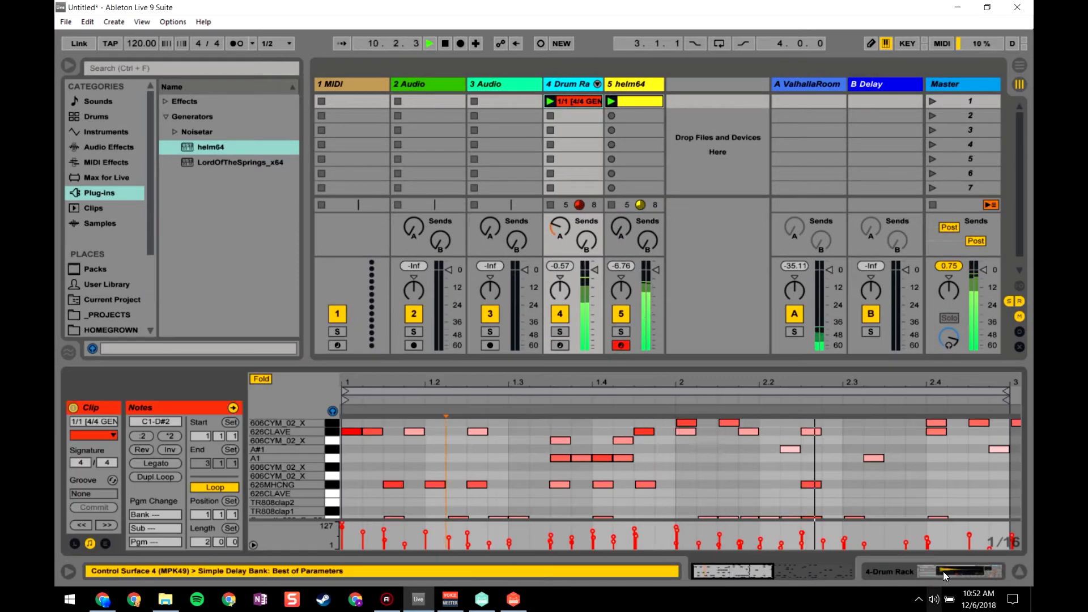
{"action": "key", "text": "shift+Tab"}
{"action": "left_click", "coordinate": [628, 100]}
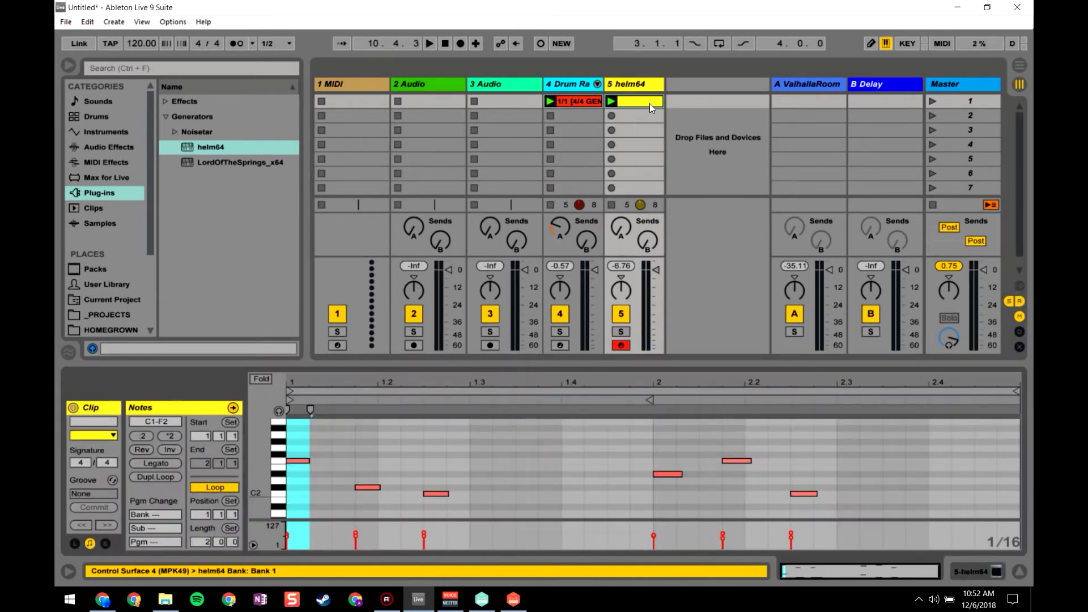
{"action": "left_click_drag", "start_coordinate": [617, 355], "coordinate": [615, 384]}
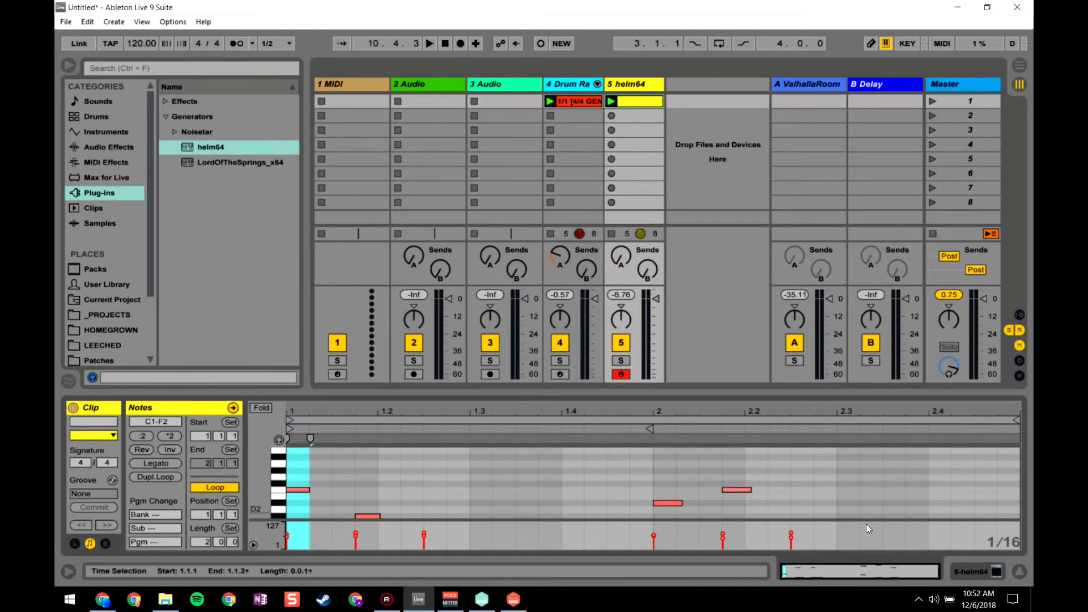
- Open Magenta's Continue tool from the 1 MIDI track, move its window aside, and switch it to Melody
{"action": "left_click", "coordinate": [373, 97]}
{"action": "left_click", "coordinate": [992, 573]}
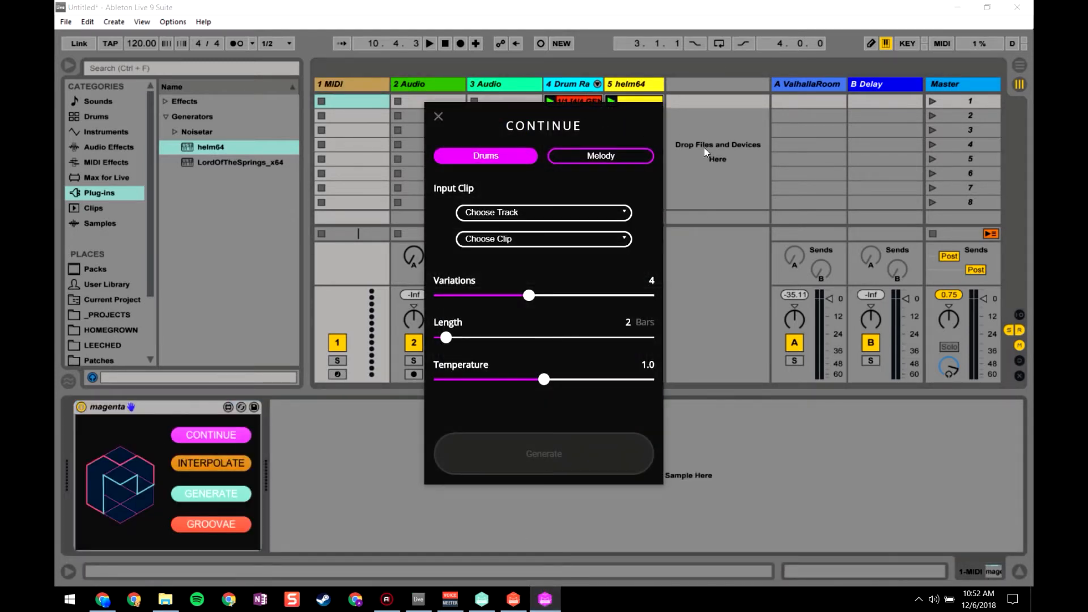
{"action": "left_click_drag", "start_coordinate": [542, 121], "coordinate": [791, 136]}
{"action": "left_click", "coordinate": [850, 169]}
- Choose the 5-helm64 track and its Slot 1 clip as the input for Continue
{"action": "left_click", "coordinate": [743, 225]}
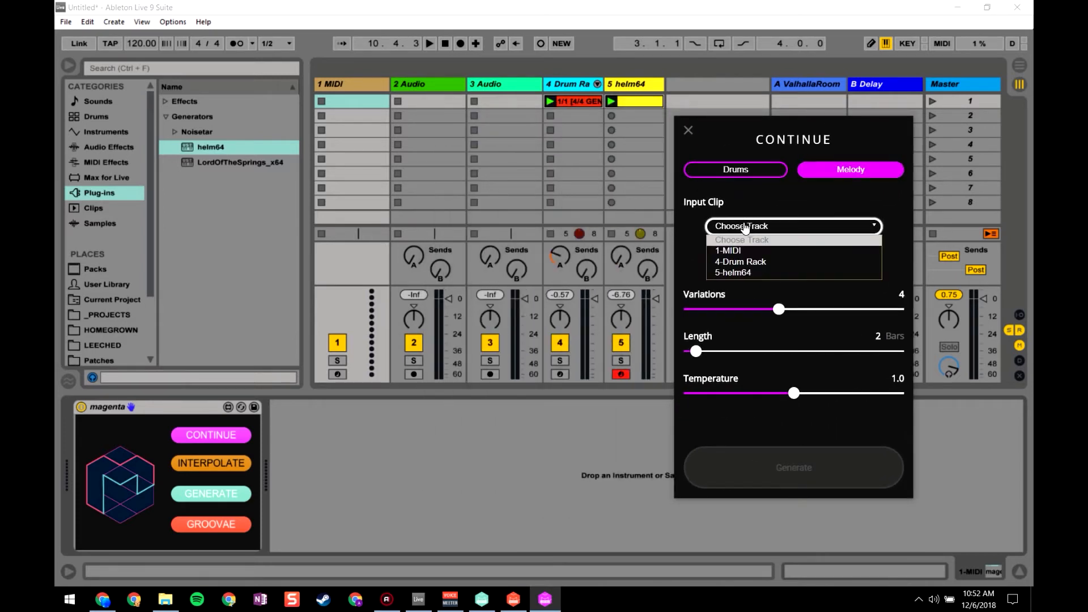
{"action": "left_click", "coordinate": [734, 273]}
{"action": "left_click", "coordinate": [731, 256]}
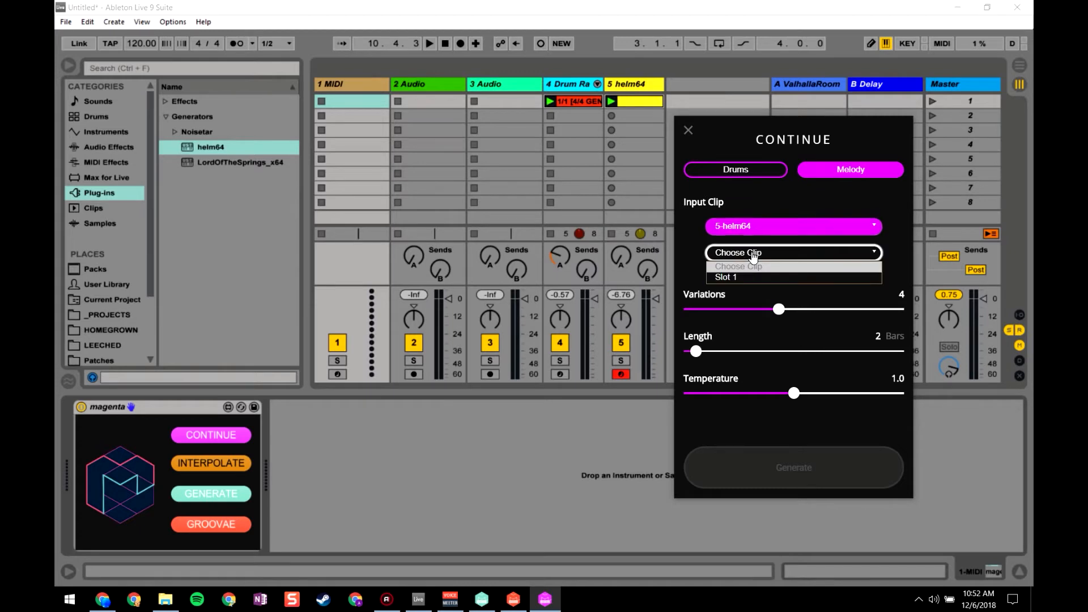
{"action": "left_click", "coordinate": [751, 274]}
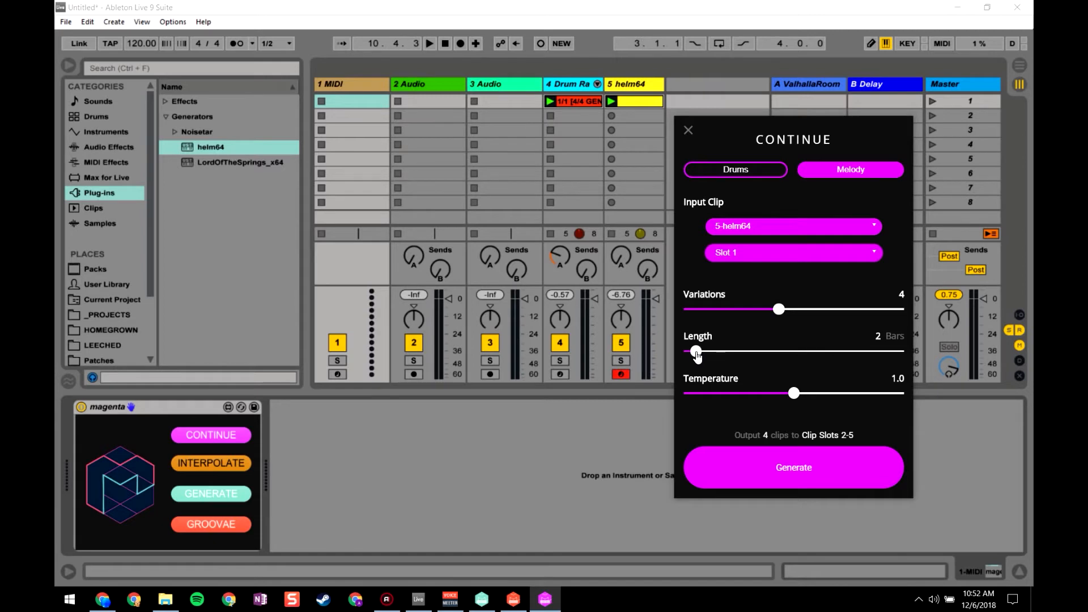
- Set the continuation length to 1 bar and generate 4 melody variations at temperature 1.0
{"action": "left_click_drag", "start_coordinate": [699, 354], "coordinate": [690, 352]}
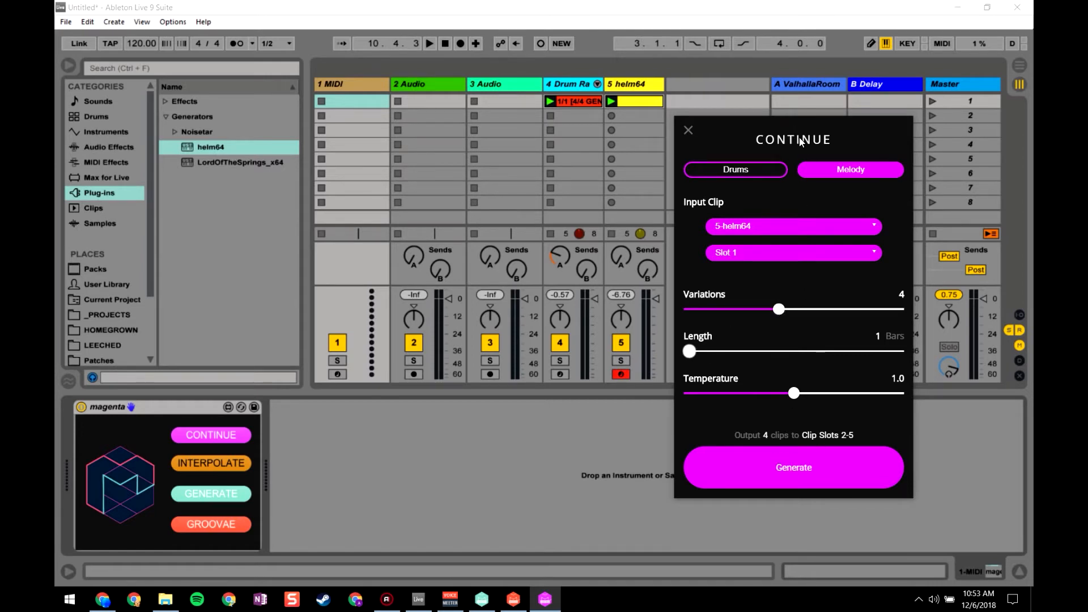
{"action": "left_click_drag", "start_coordinate": [799, 137], "coordinate": [861, 125]}
{"action": "left_click", "coordinate": [844, 452]}
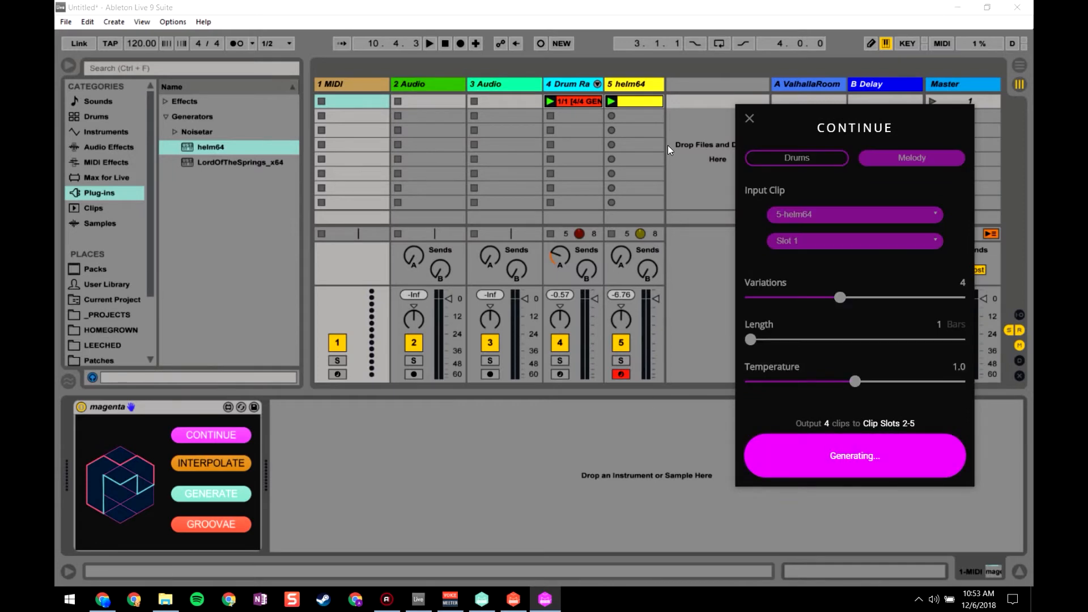
- Play the first generated variation on the helm64 track and show its notes
{"action": "left_click", "coordinate": [628, 113]}
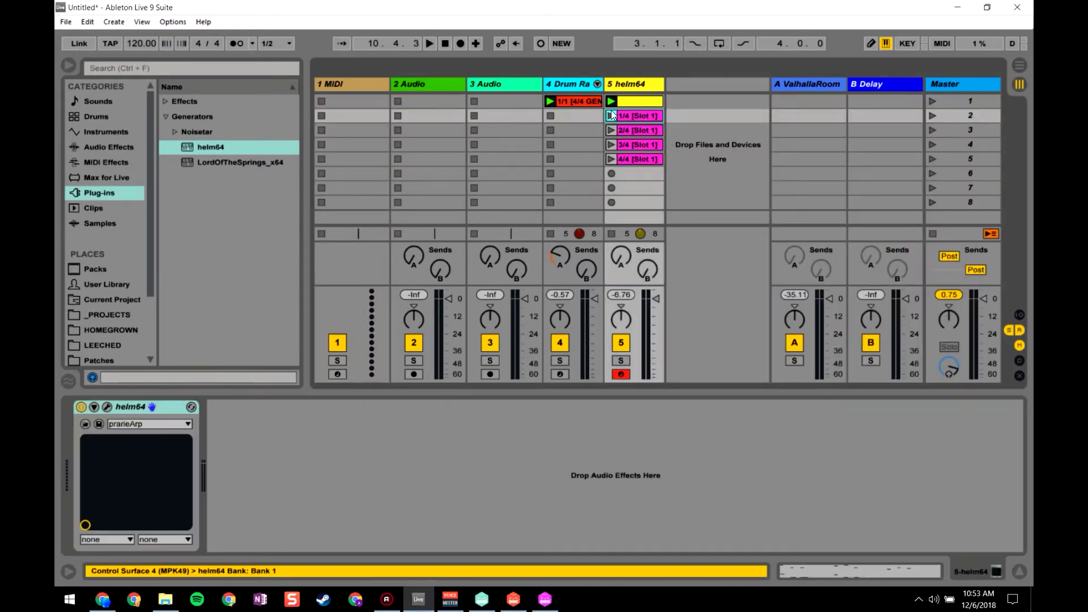
{"action": "left_click", "coordinate": [610, 117]}
{"action": "double_click", "coordinate": [628, 117]}
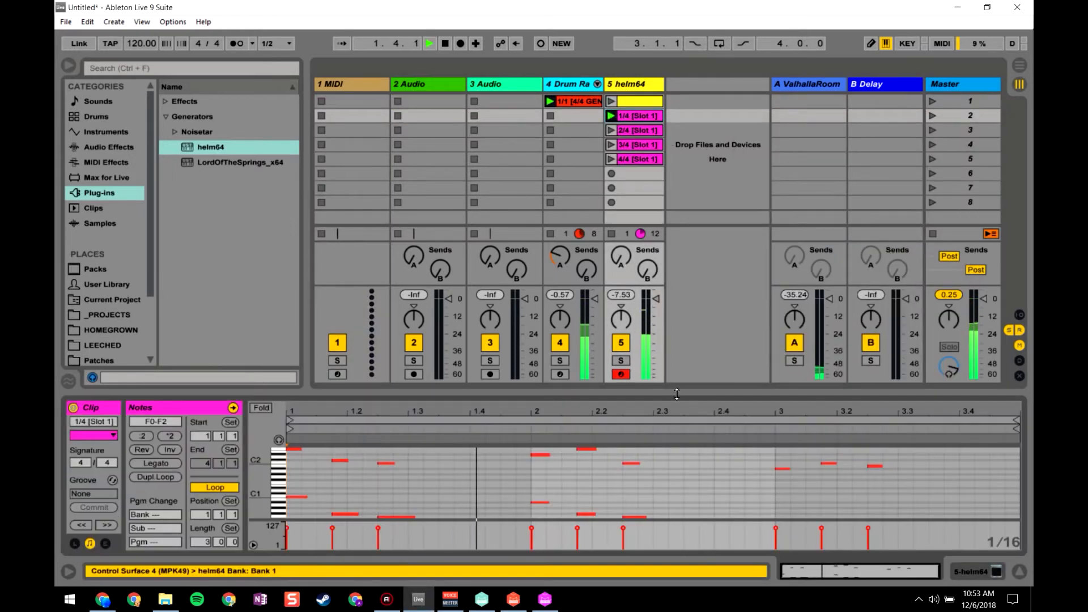
- Delete the four generated clips from slots 2 to 5 of the helm64 track
{"action": "left_click_drag", "start_coordinate": [677, 394], "coordinate": [705, 394]}
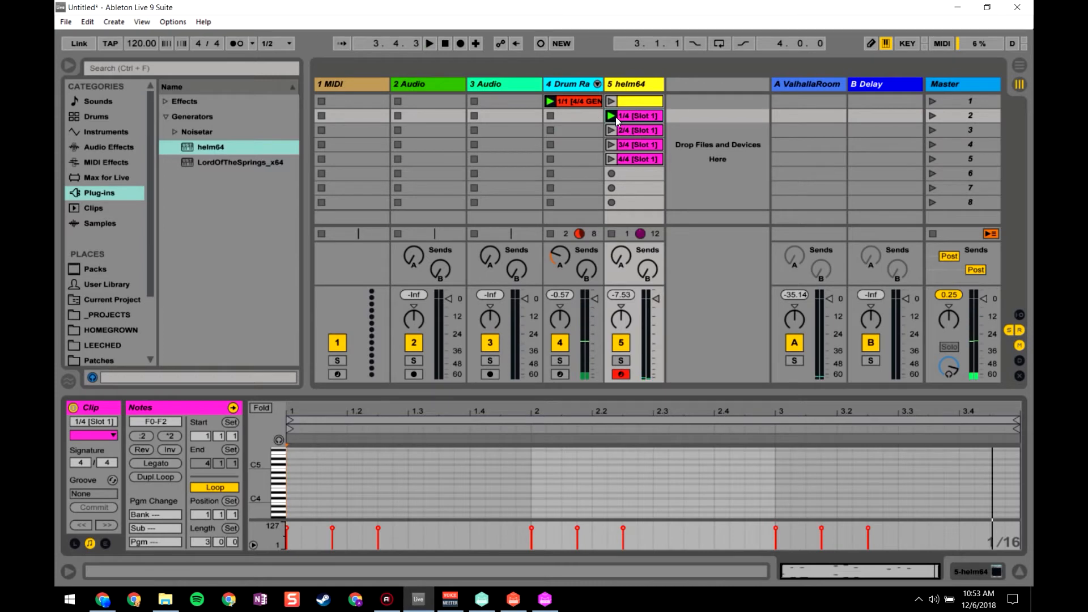
{"action": "left_click", "coordinate": [628, 158], "text": "shift"}
{"action": "key", "text": "Delete"}
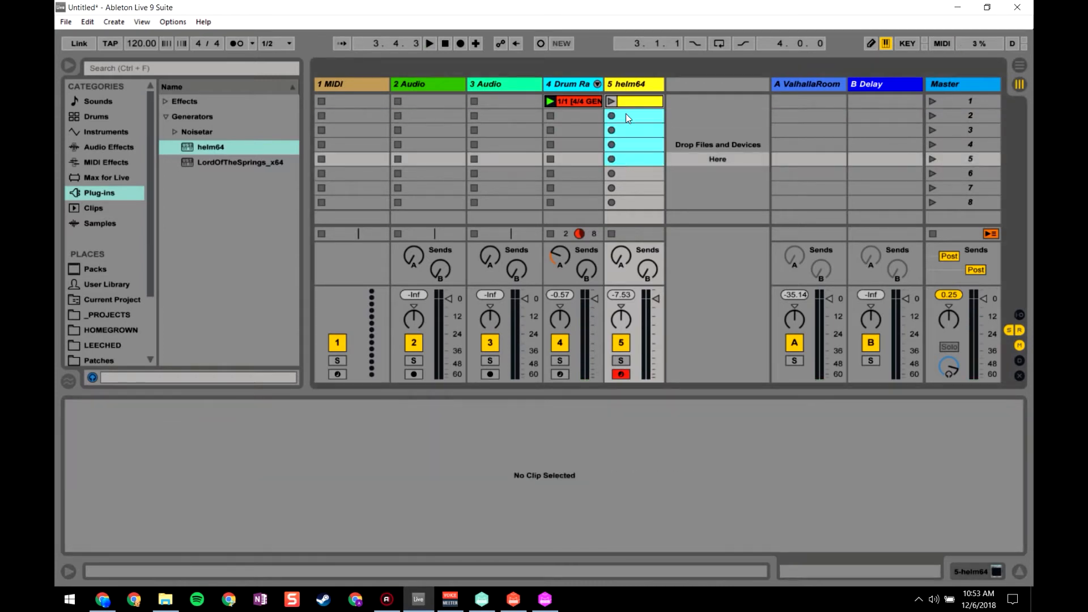
- Open the first helm64 clip and, in Continue, generate four melody variations of it with length 2 bars and temperature 1.5
{"action": "left_click", "coordinate": [629, 100]}
{"action": "mouse_move", "coordinate": [652, 386]}
{"action": "left_mouse_down"}
{"action": "mouse_move", "coordinate": [662, 190]}
{"action": "mouse_move", "coordinate": [664, 392]}
{"action": "left_mouse_up"}
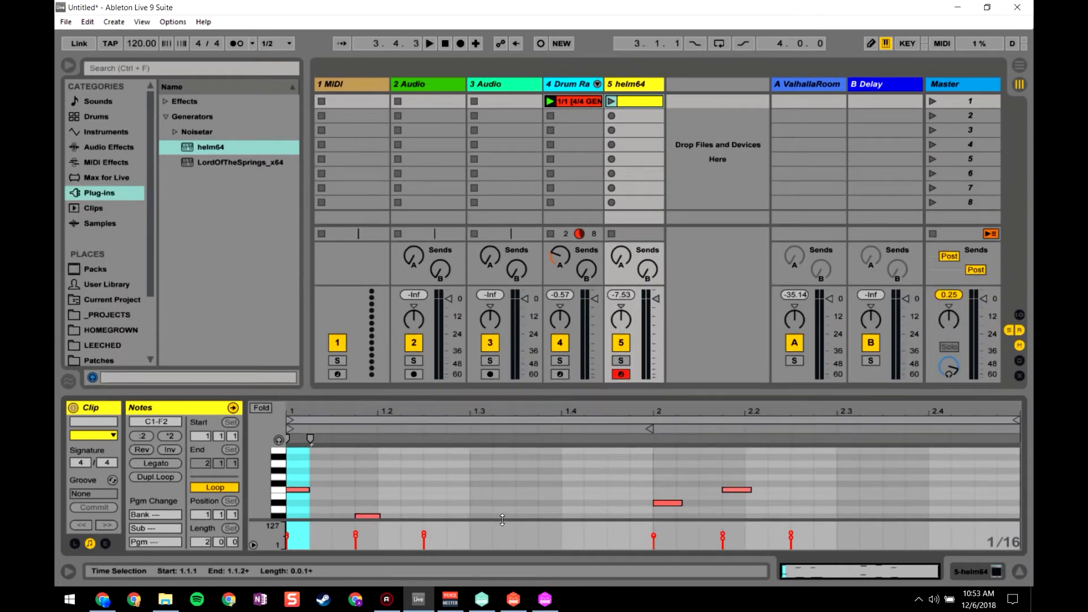
{"action": "left_click", "coordinate": [545, 599]}
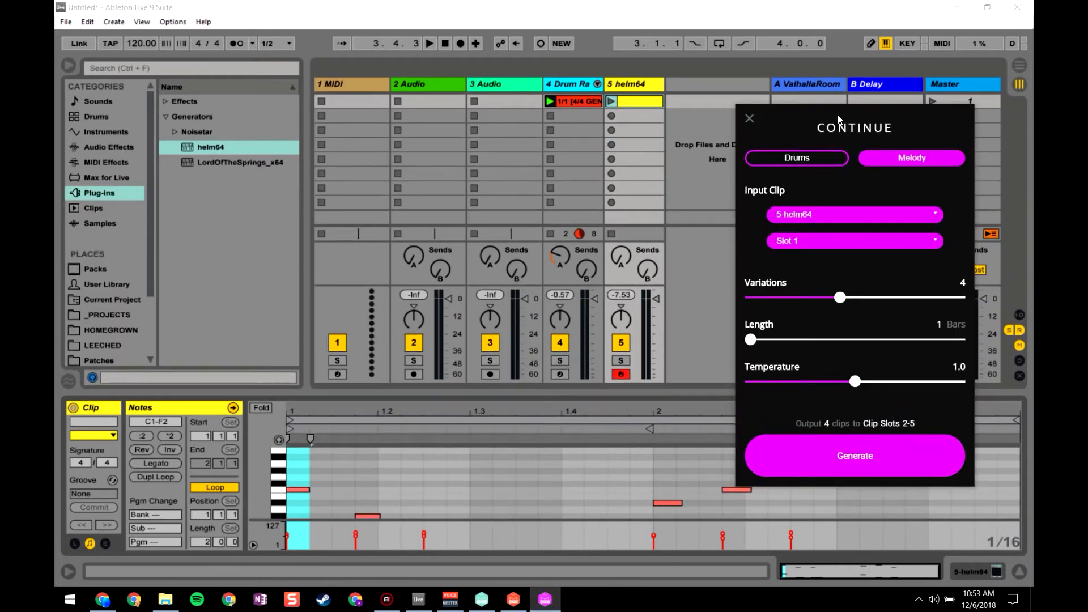
{"action": "left_click_drag", "start_coordinate": [879, 131], "coordinate": [336, 169]}
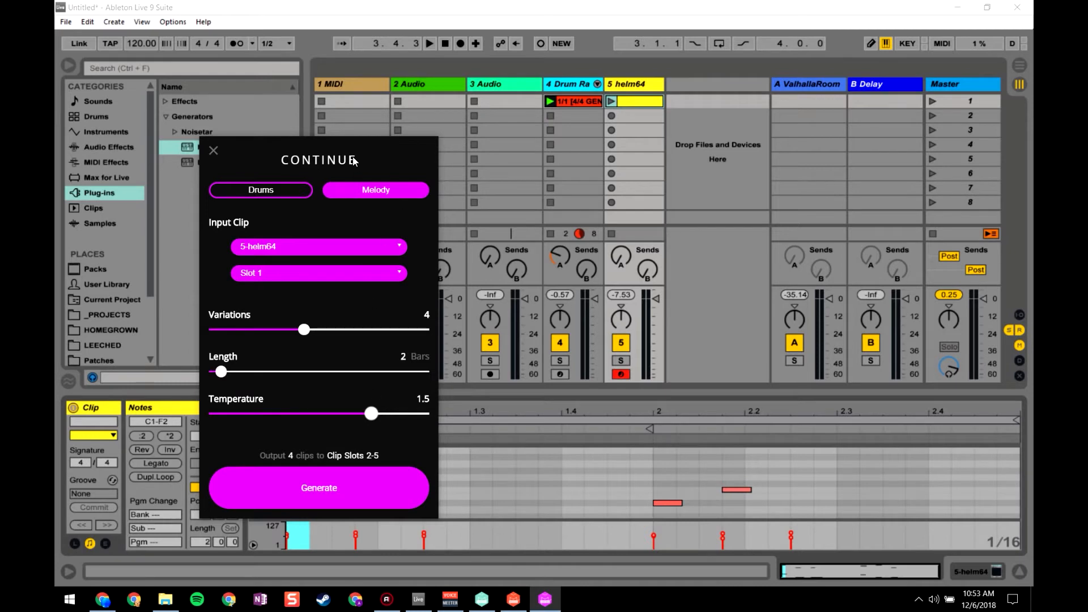
{"action": "left_click", "coordinate": [319, 487]}
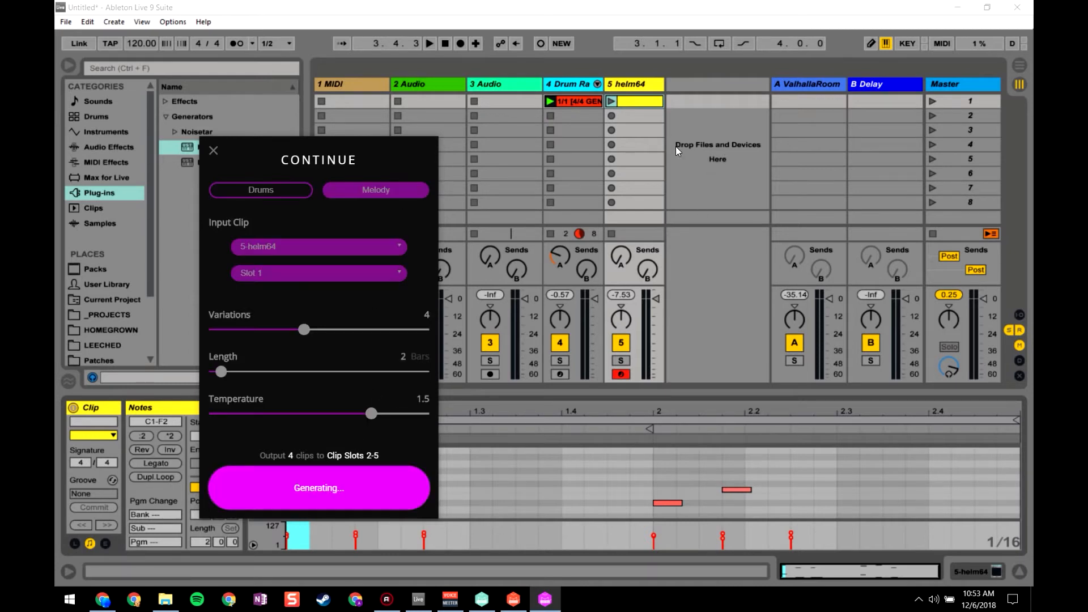
- Play the generated clips 2/4 and 3/4 on the helm64 track and enlarge the note editor
{"action": "left_click", "coordinate": [611, 130]}
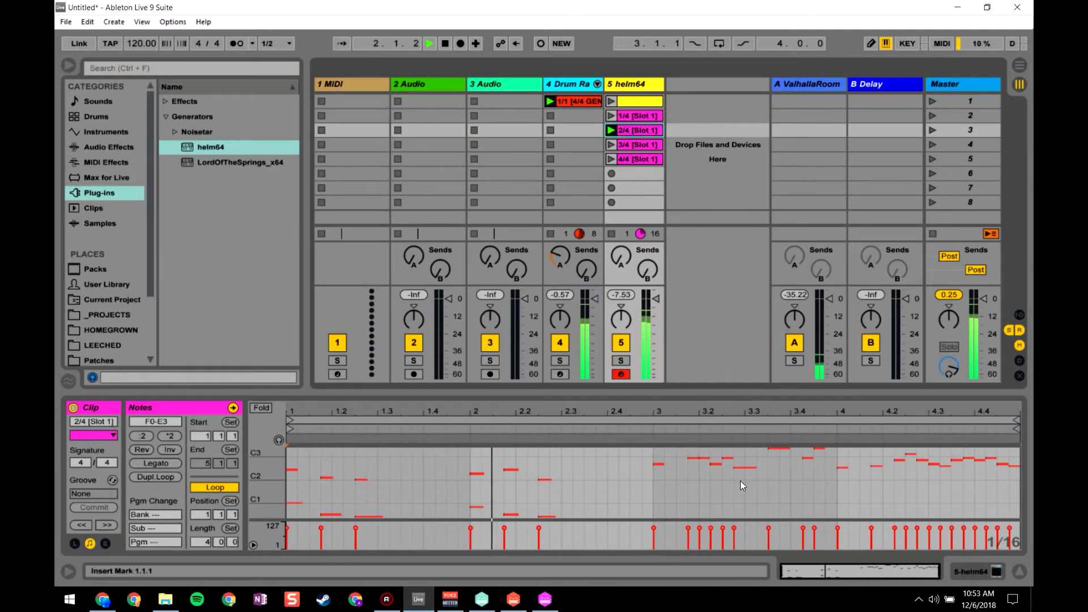
{"action": "left_click_drag", "start_coordinate": [724, 392], "coordinate": [737, 249]}
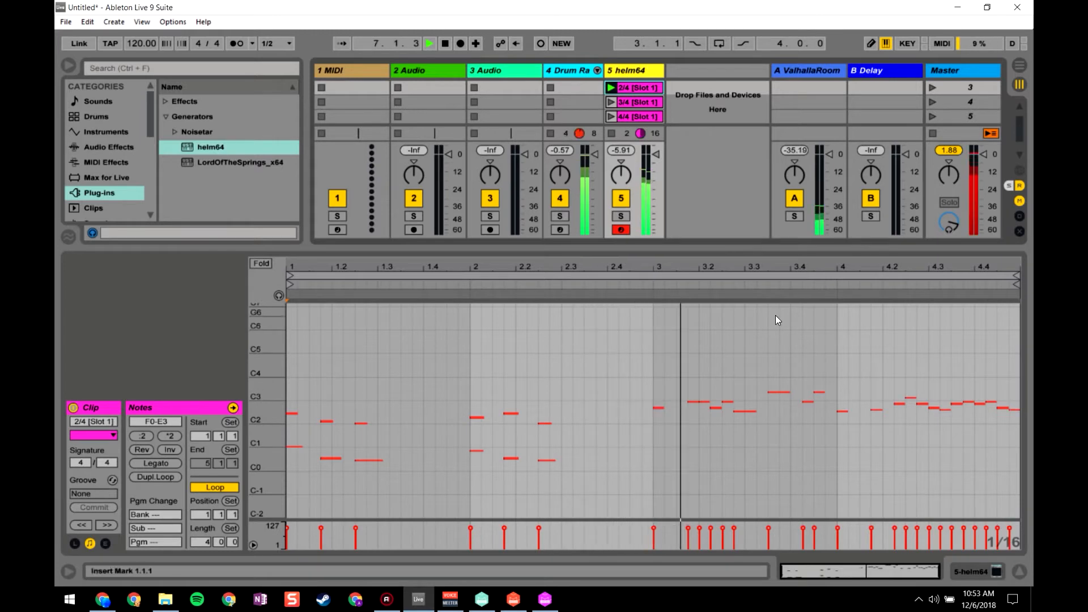
{"action": "left_click", "coordinate": [611, 102]}
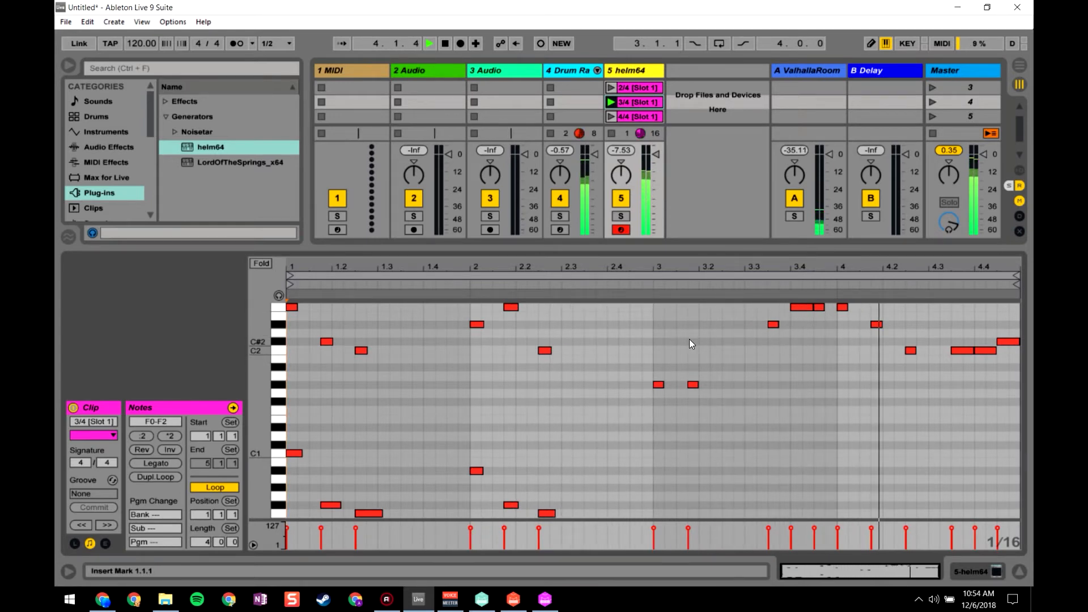
{"action": "key", "text": "space"}
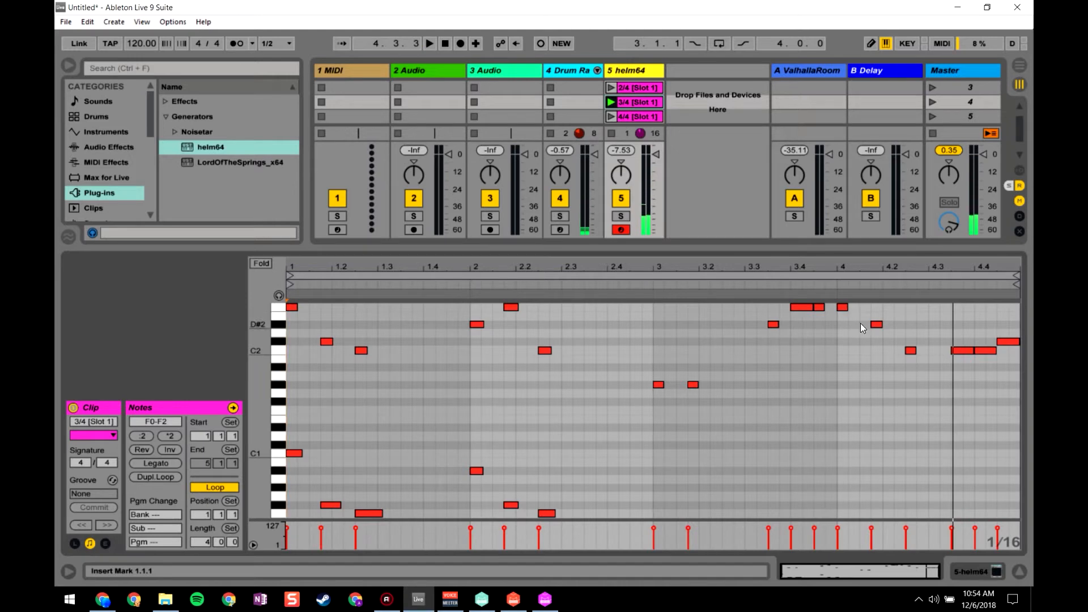
- Enable note preview in clip 3/4 and audition the upper notes at the start of bar 1 and in bar 4
{"action": "left_click", "coordinate": [844, 309]}
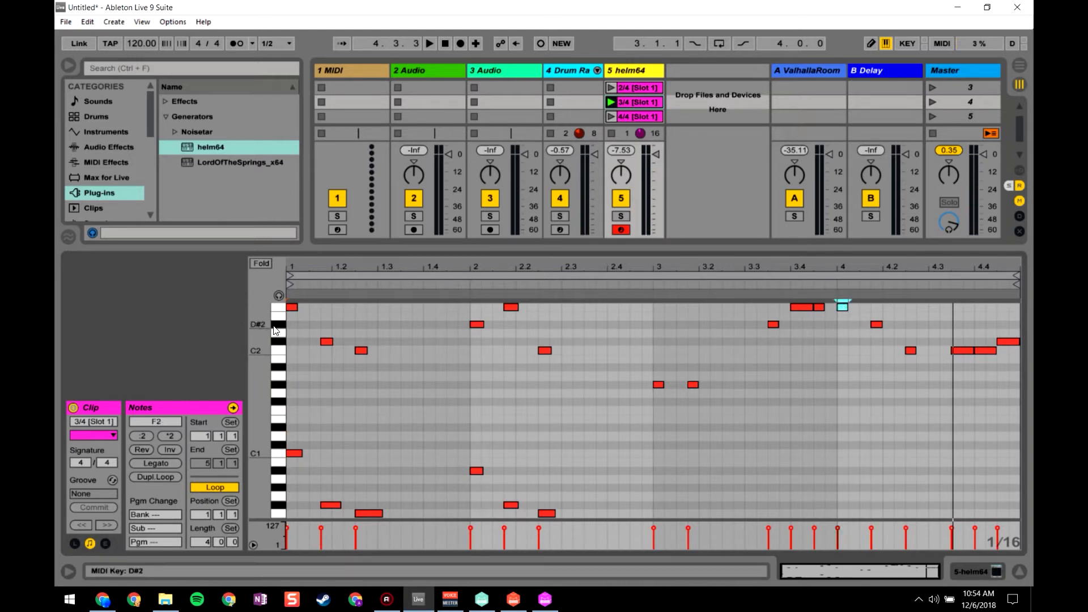
{"action": "left_click", "coordinate": [278, 295]}
{"action": "left_click", "coordinate": [293, 309]}
{"action": "left_click", "coordinate": [327, 343]}
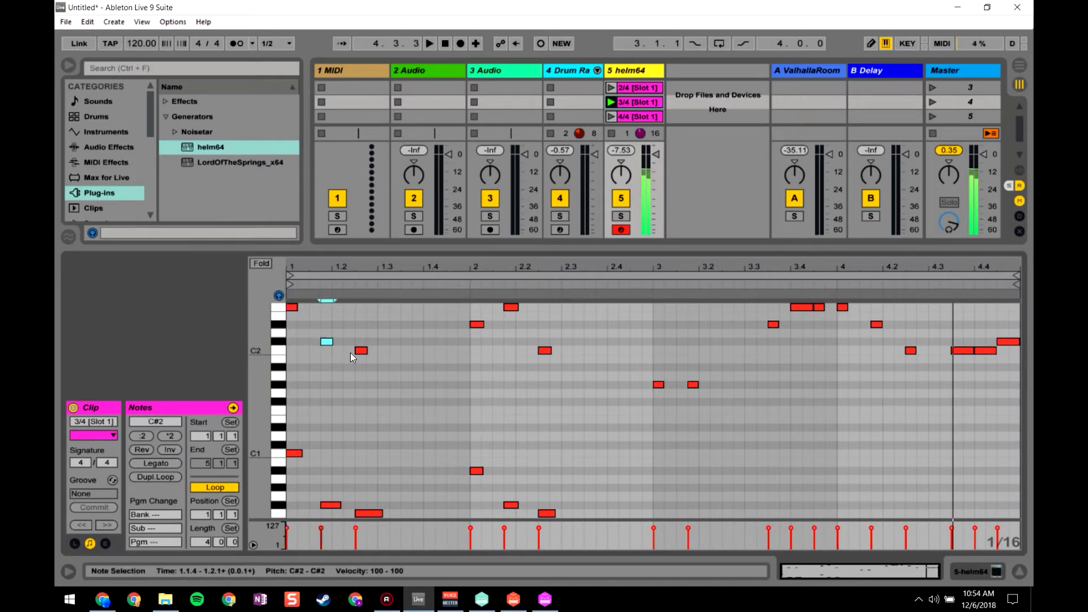
{"action": "left_click", "coordinate": [362, 352]}
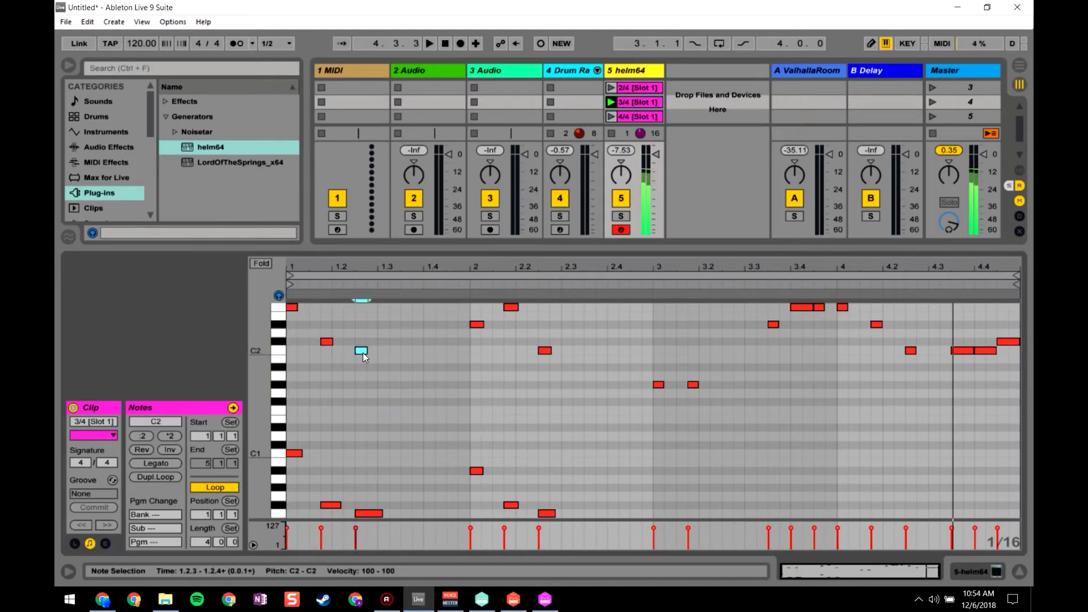
{"action": "left_click", "coordinate": [844, 308]}
{"action": "left_click", "coordinate": [877, 325]}
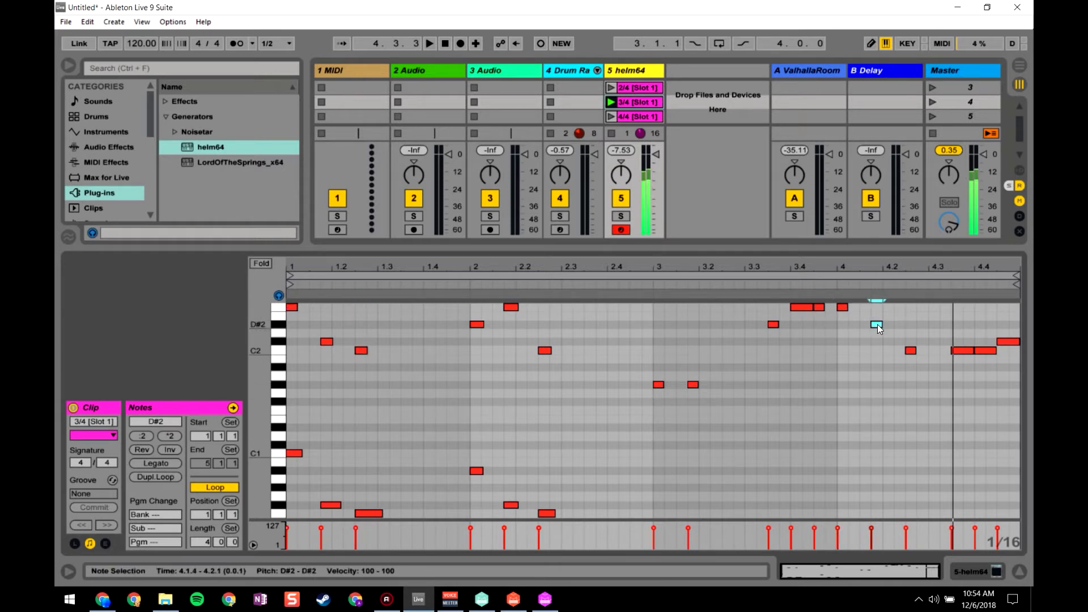
{"action": "left_click", "coordinate": [911, 351]}
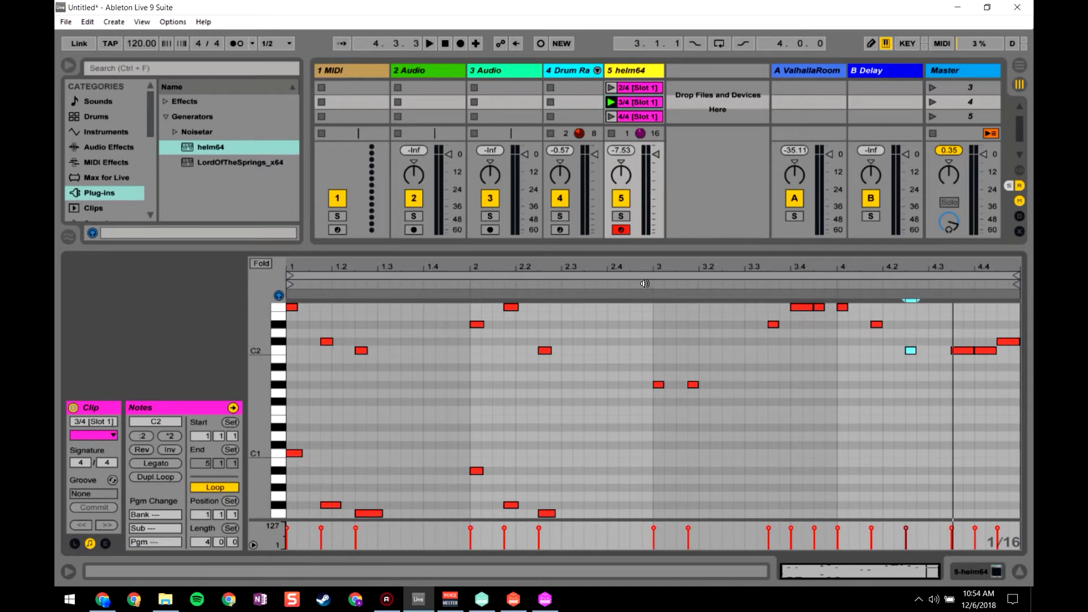
- Play back clip 3/4, stop it and audition the C2 note at 4.3.3
{"action": "key", "text": "space"}
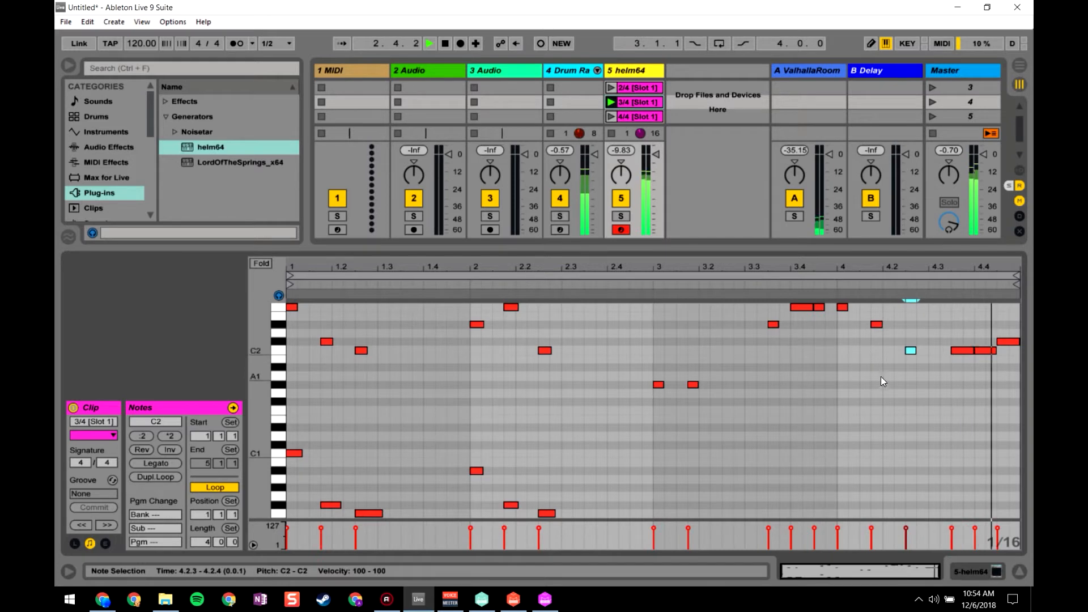
{"action": "key", "text": "space"}
{"action": "left_click", "coordinate": [962, 350]}
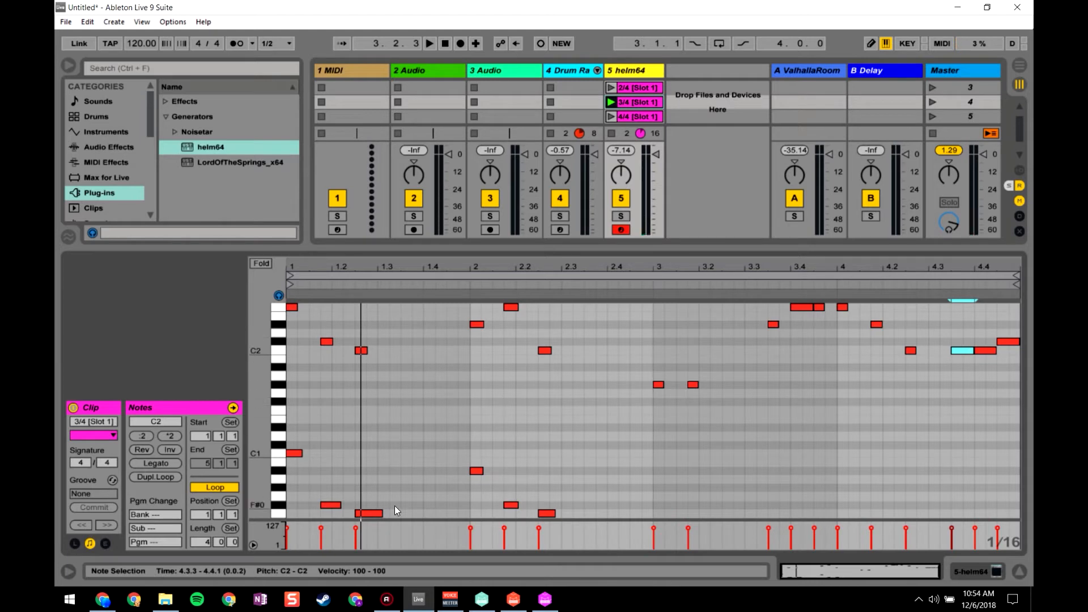
- Copy the opening notes of bar 1, both upper and bass, to the start of bar 3
{"action": "left_click_drag", "start_coordinate": [412, 508], "coordinate": [286, 300]}
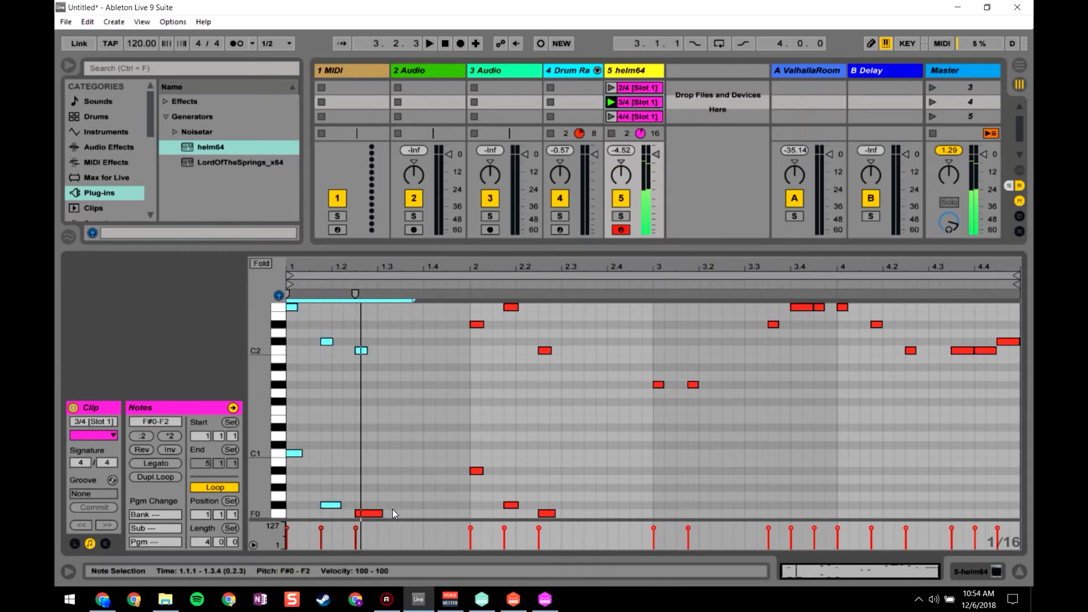
{"action": "left_click_drag", "start_coordinate": [395, 514], "coordinate": [664, 471]}
{"action": "scroll", "coordinate": [688, 422], "scroll_direction": "down", "scroll_amount": 5}
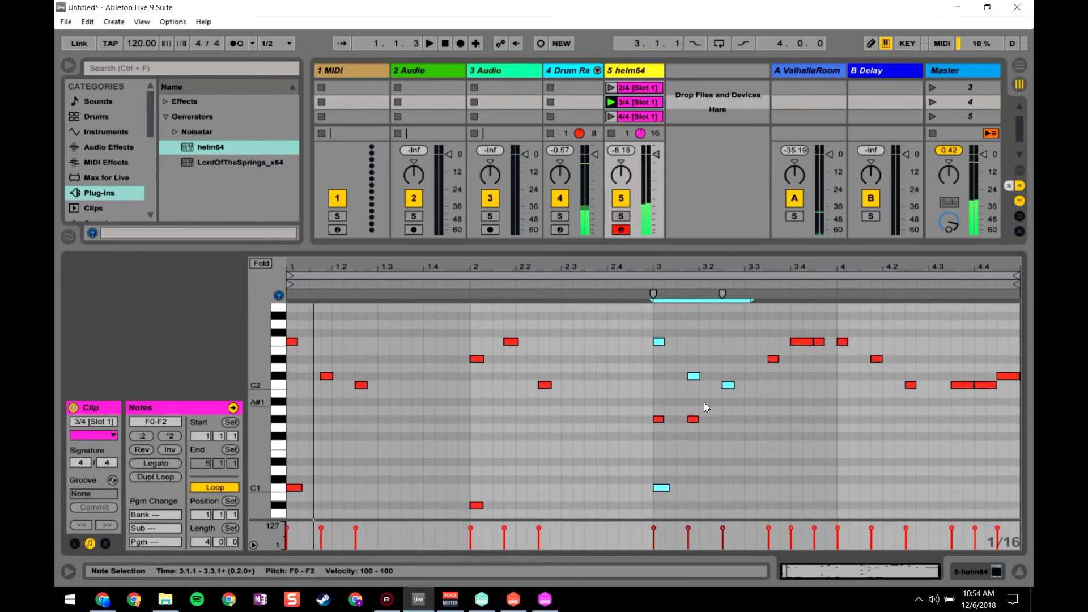
{"action": "scroll", "coordinate": [706, 407], "scroll_direction": "down", "scroll_amount": 2}
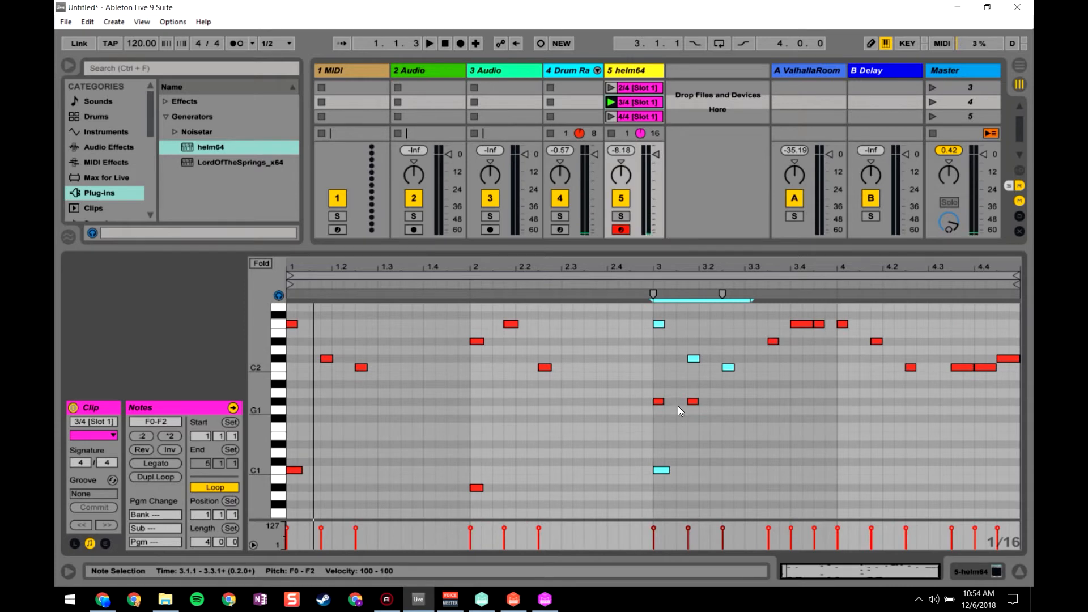
- Delete the two G#1 notes at the start of bar 3
{"action": "left_click_drag", "start_coordinate": [648, 392], "coordinate": [718, 418]}
{"action": "key", "text": "Delete"}
{"action": "scroll", "coordinate": [512, 401], "scroll_direction": "down", "scroll_amount": 2}
{"action": "scroll", "coordinate": [513, 407], "scroll_direction": "up", "scroll_amount": 1}
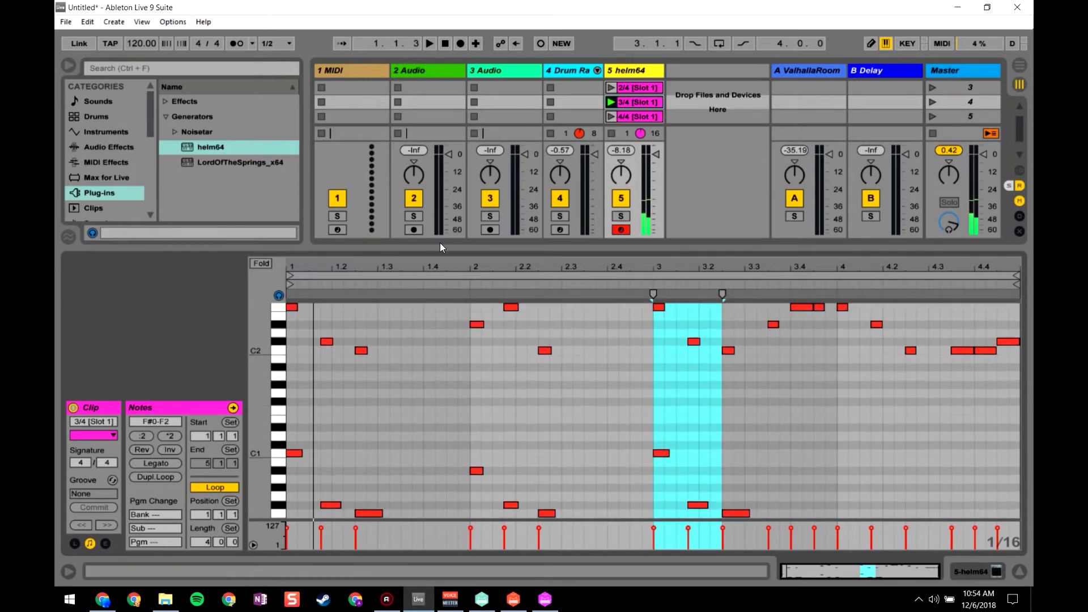
- Copy the first two note pairs of bar 2 to 3.4.1 and delete the overlapping F2 note there
{"action": "left_click_drag", "start_coordinate": [255, 384], "coordinate": [240, 390]}
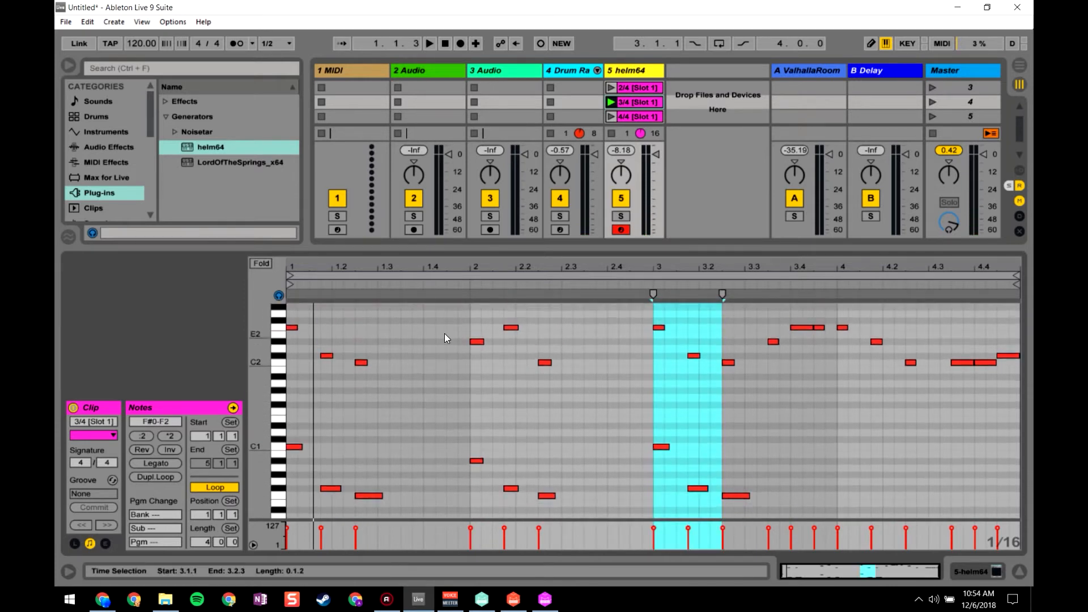
{"action": "left_click", "coordinate": [631, 408]}
{"action": "left_click_drag", "start_coordinate": [469, 325], "coordinate": [834, 485]}
{"action": "left_click", "coordinate": [804, 328]}
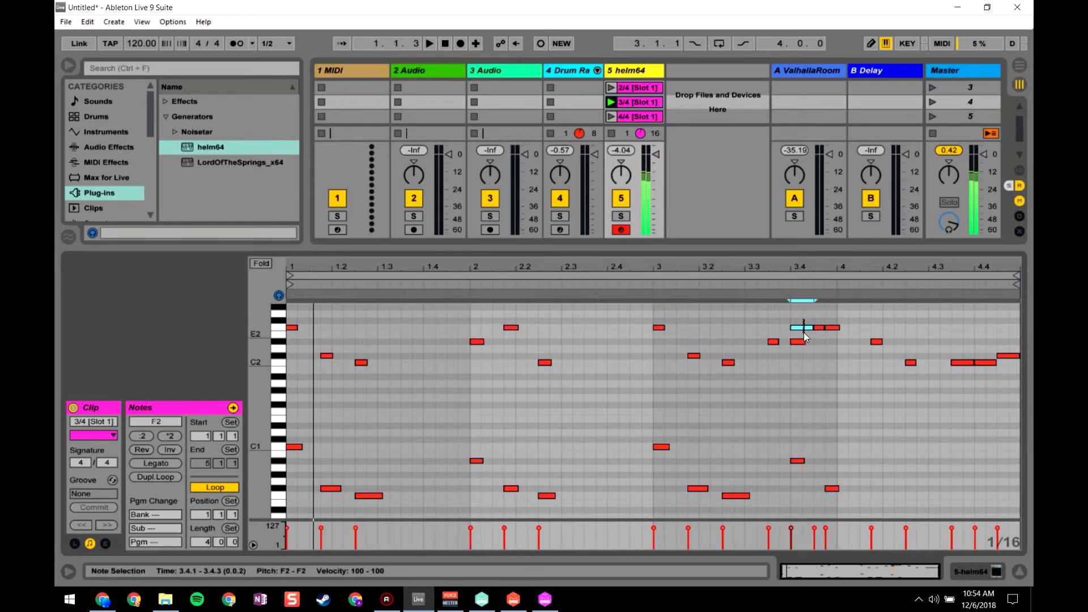
{"action": "key", "text": "Delete"}
- Play back the edited clip twice and audition the A#0 note at 3.4.1
{"action": "key", "text": "space"}
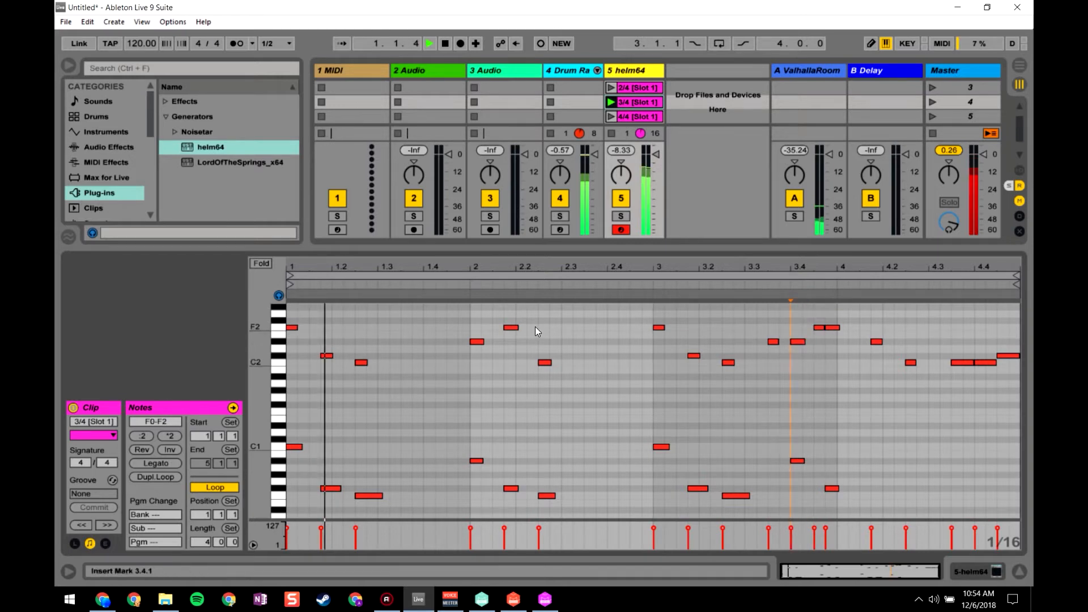
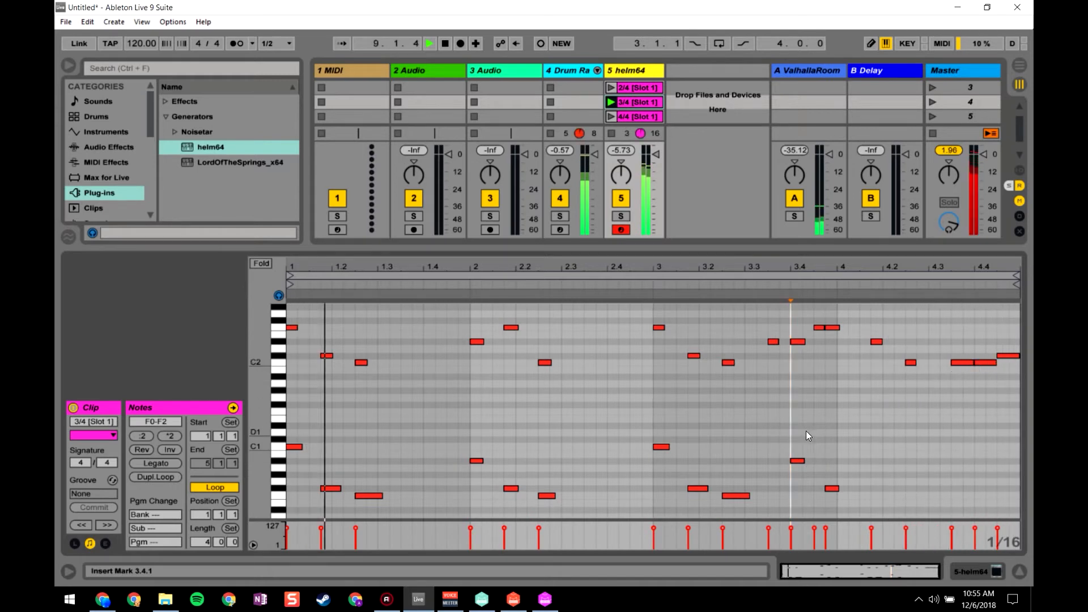
{"action": "key", "text": "space"}
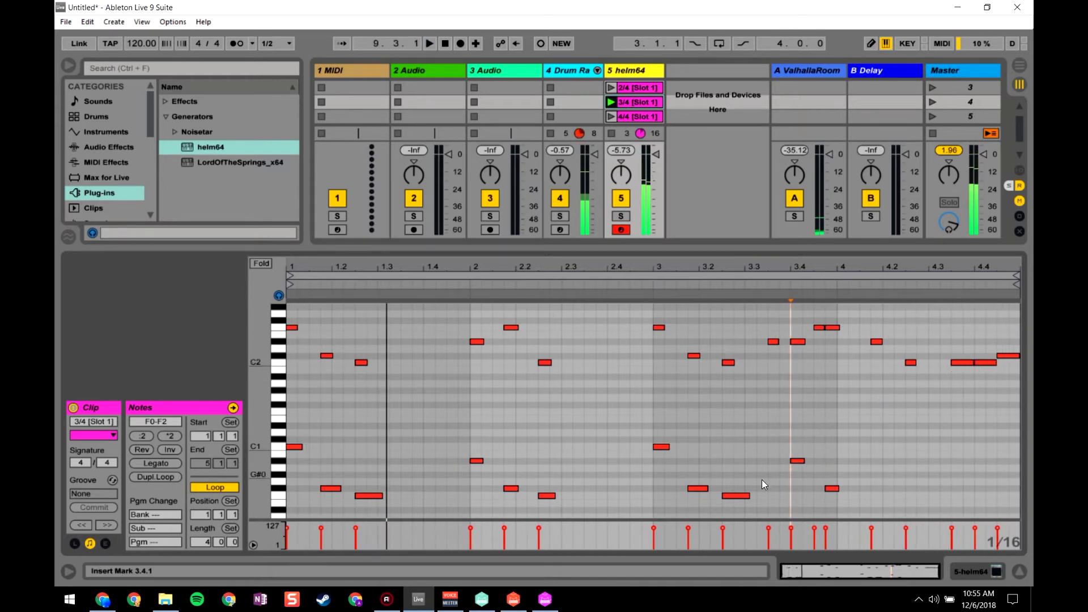
{"action": "left_click", "coordinate": [794, 458]}
{"action": "left_click", "coordinate": [821, 455]}
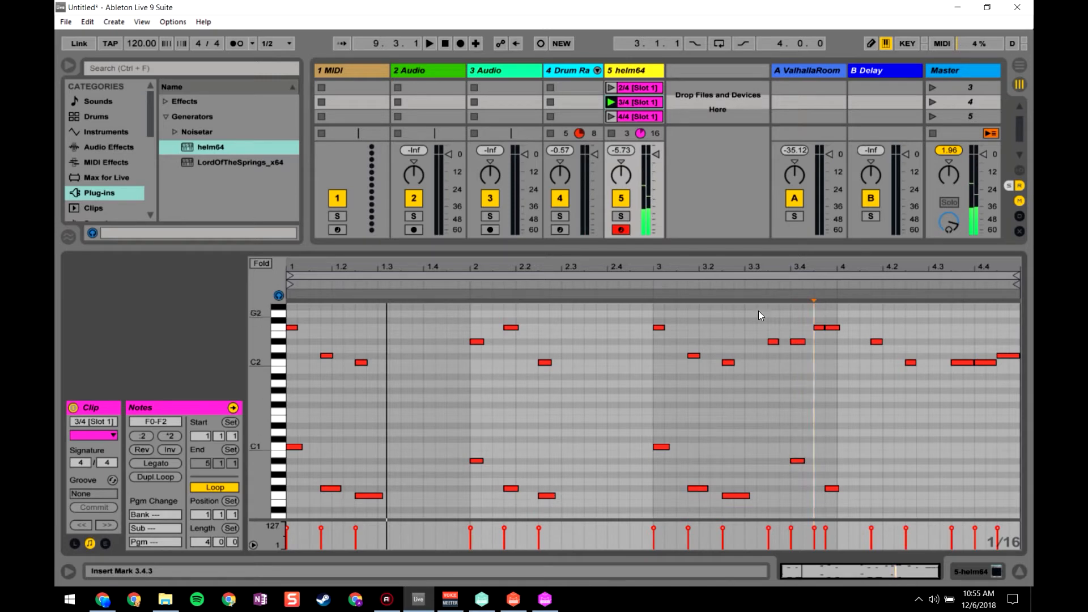
{"action": "key", "text": "space"}
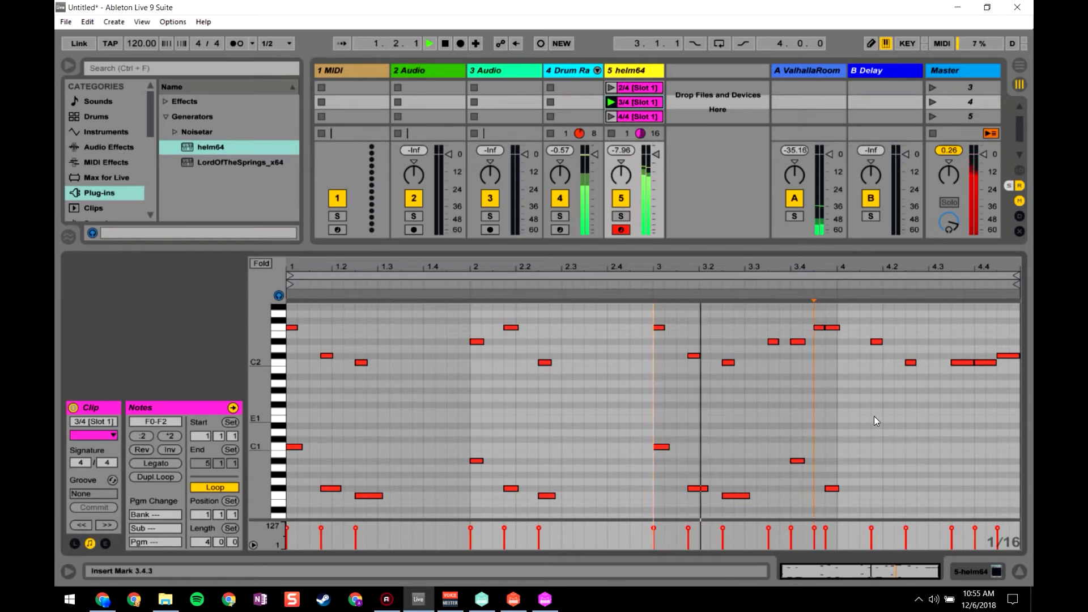
{"action": "left_click", "coordinate": [799, 463]}
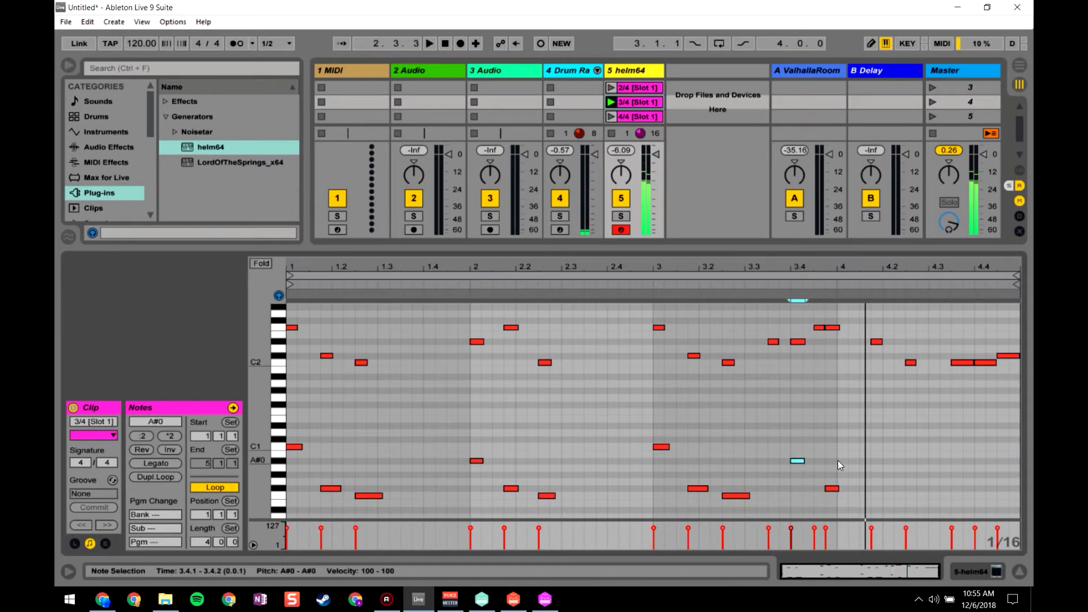
- Try the F#0 note from 3.4.4 at 4.1.1 and at 3.3.3, and play back the clip
{"action": "left_click_drag", "start_coordinate": [835, 490], "coordinate": [849, 492]}
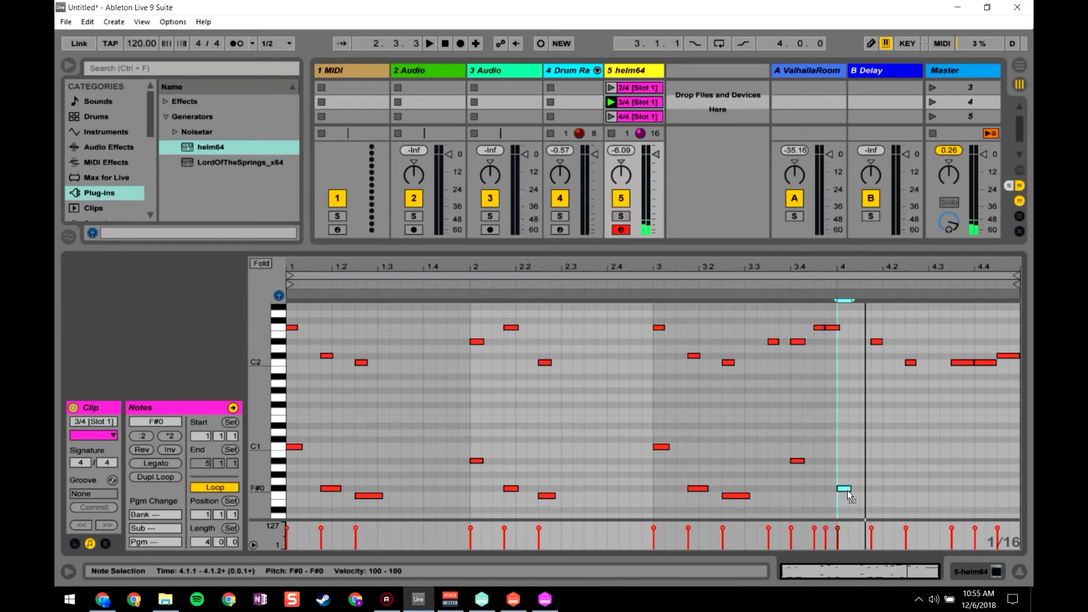
{"action": "left_click_drag", "start_coordinate": [850, 496], "coordinate": [779, 497]}
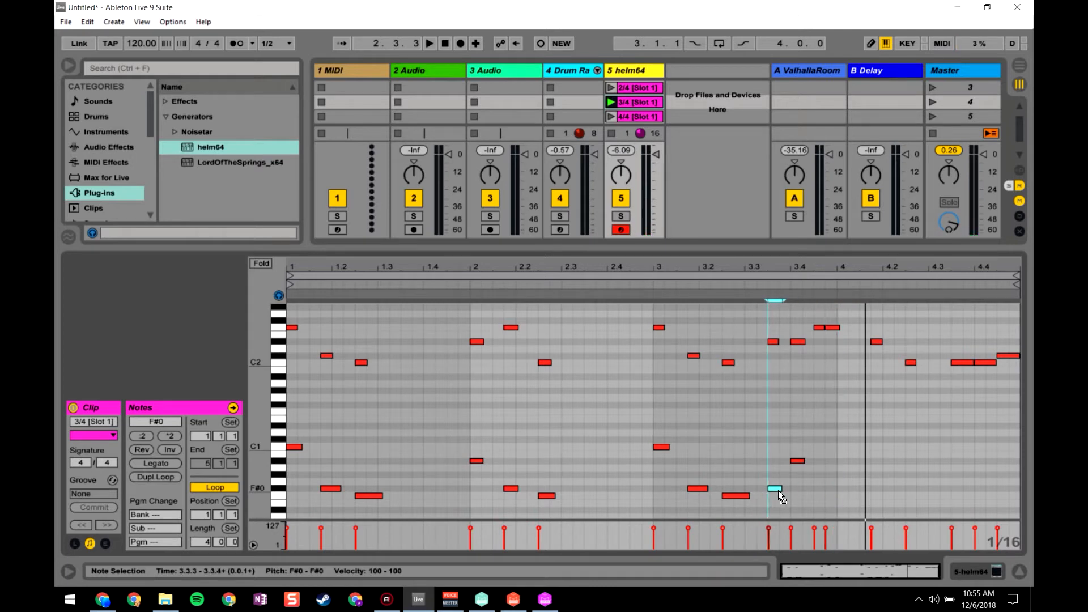
{"action": "key", "text": "space"}
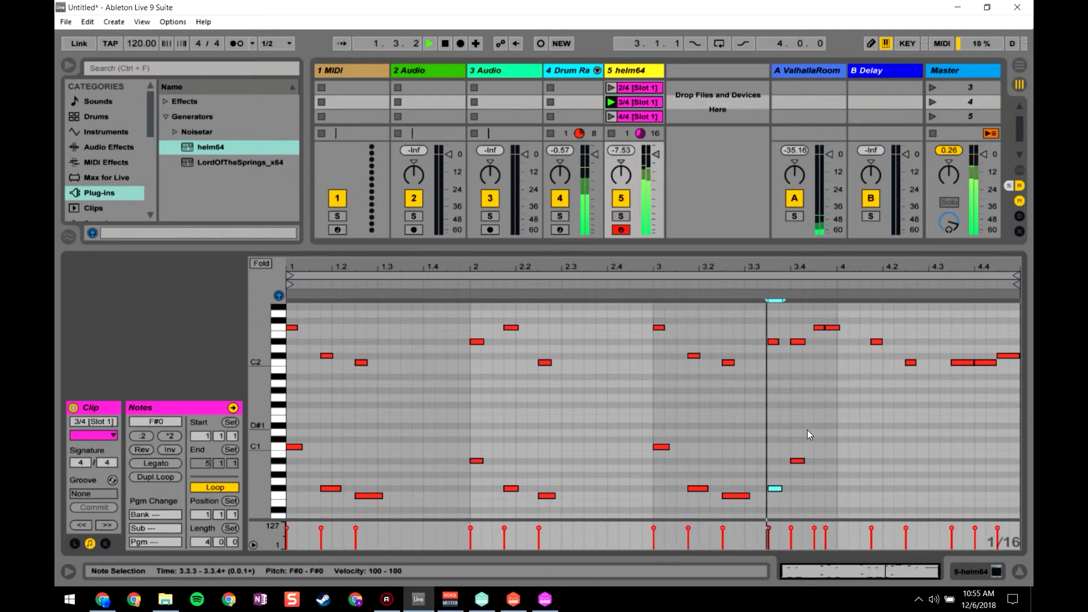
- Delete the F#0 note at 3.3.3, stop playback and undo the deletion
{"action": "key", "text": "Delete"}
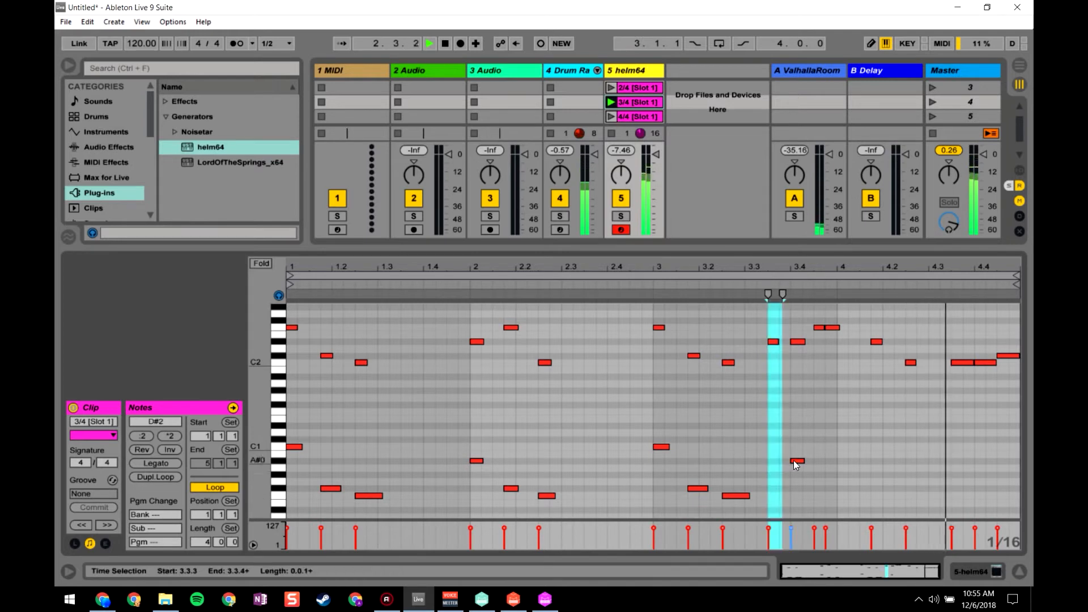
{"action": "key", "text": "space"}
{"action": "key", "text": "ctrl+z"}
- Move the F#0 note from 3.3.3 to 4.1.1 and select the entire contents of the clip
{"action": "left_click_drag", "start_coordinate": [775, 489], "coordinate": [844, 489]}
{"action": "left_click", "coordinate": [829, 322]}
{"action": "left_click", "coordinate": [832, 327]}
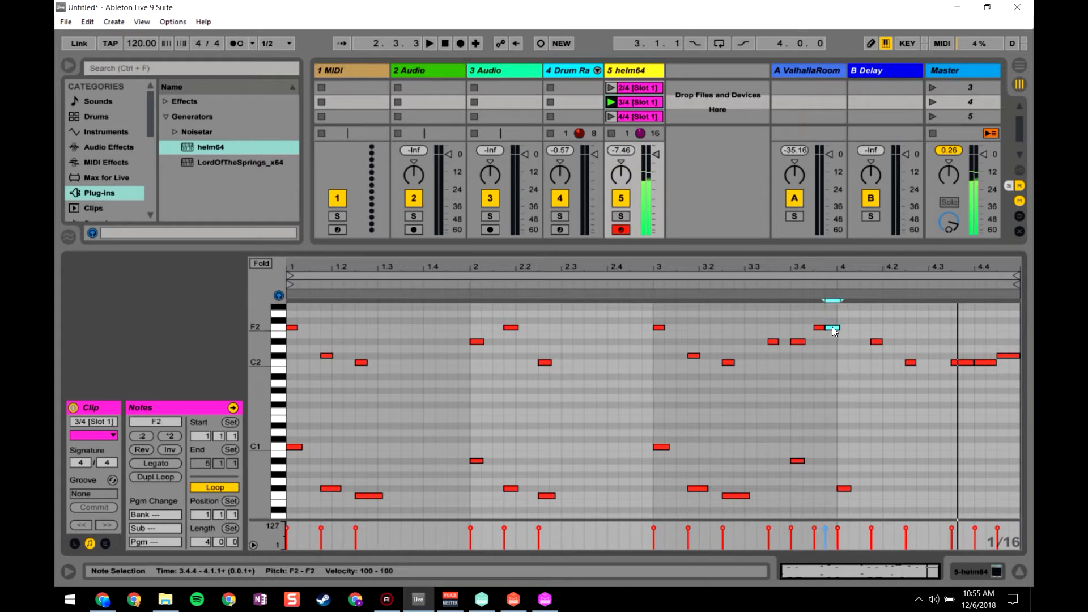
{"action": "key", "text": "ctrl+a"}
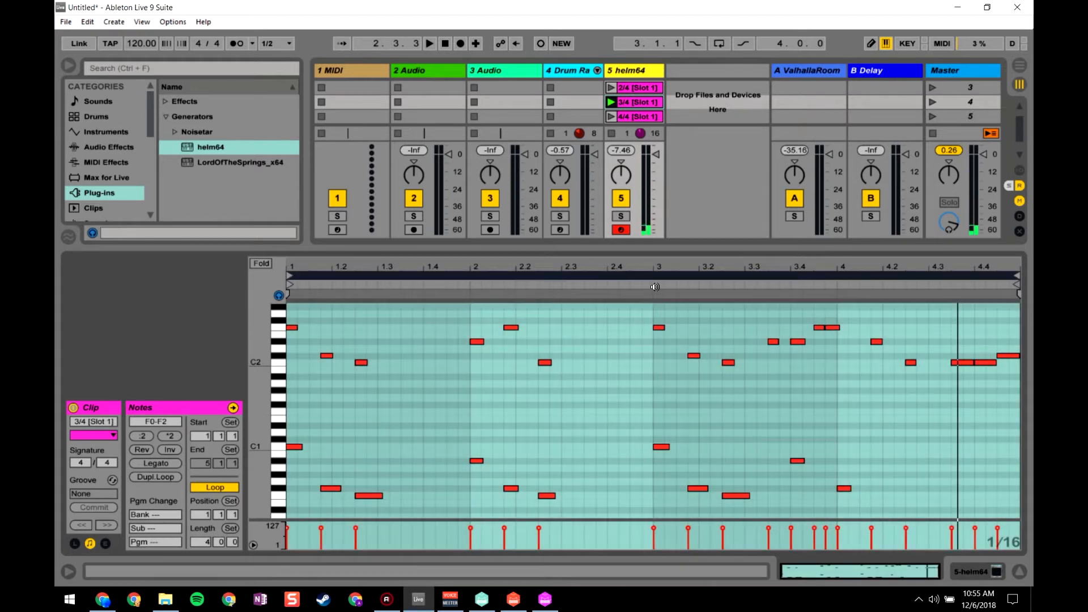
- Delete the 4/4, 2/4 and 1/4 variation clips from the helm64 track, keeping only the 3/4 clip
{"action": "left_click", "coordinate": [654, 287]}
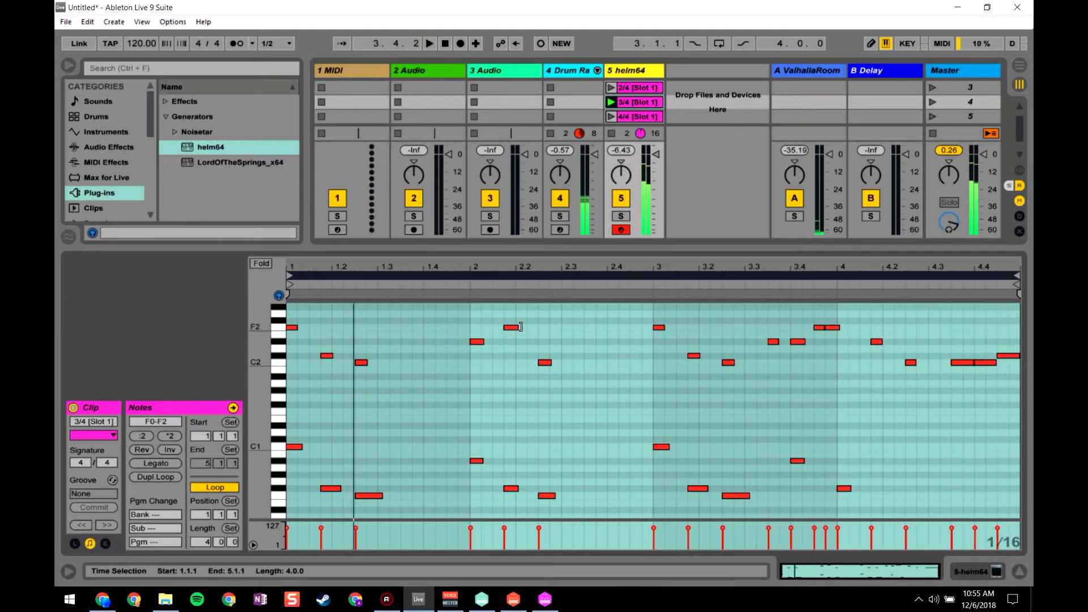
{"action": "left_click", "coordinate": [588, 382]}
{"action": "mouse_move", "coordinate": [572, 244]}
{"action": "left_mouse_down"}
{"action": "mouse_move", "coordinate": [578, 175]}
{"action": "mouse_move", "coordinate": [589, 190]}
{"action": "mouse_move", "coordinate": [578, 276]}
{"action": "left_mouse_up"}
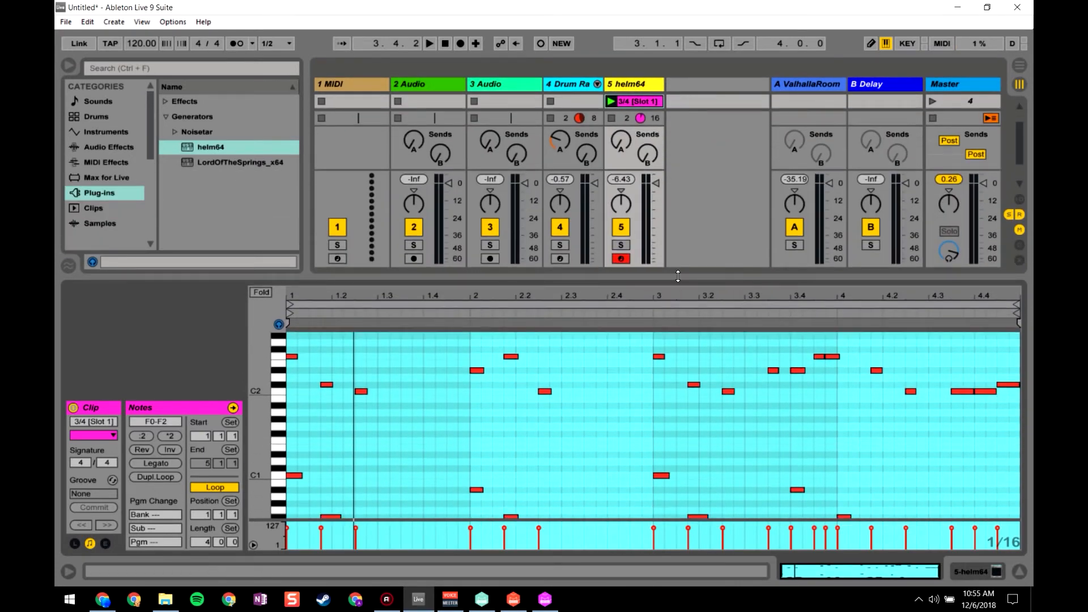
{"action": "key", "text": "ctrl+alt+l"}
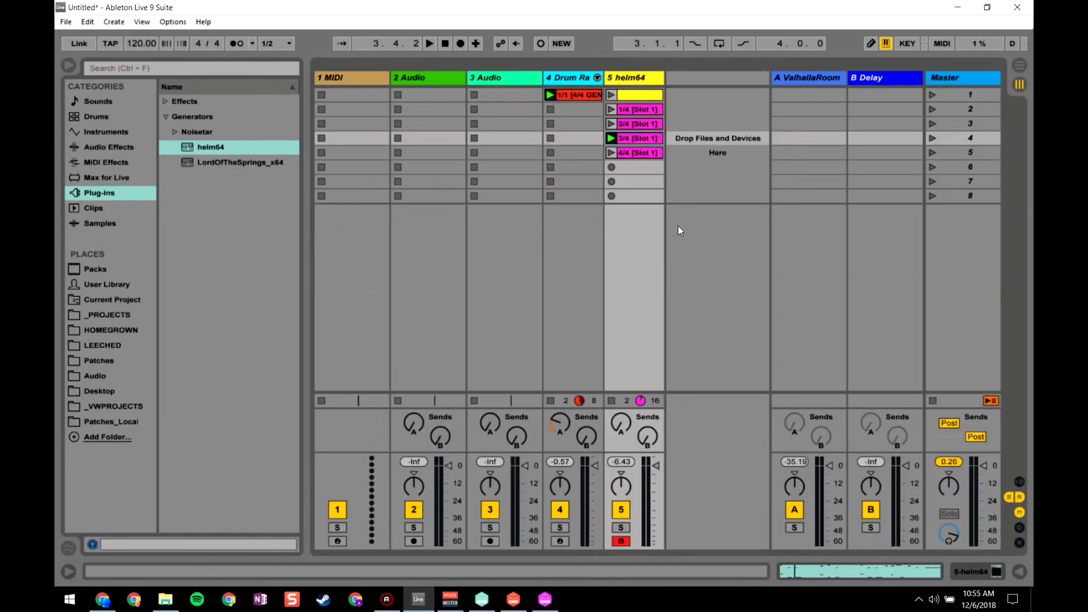
{"action": "left_click", "coordinate": [634, 151]}
{"action": "key", "text": "Delete"}
{"action": "left_click", "coordinate": [633, 124]}
{"action": "key", "text": "Delete"}
{"action": "left_click", "coordinate": [633, 113]}
{"action": "key", "text": "Delete"}
- Place the 3/4 clip on the helm64 track at bar 5 of the Arrangement and unfold that track
{"action": "double_click", "coordinate": [631, 142]}
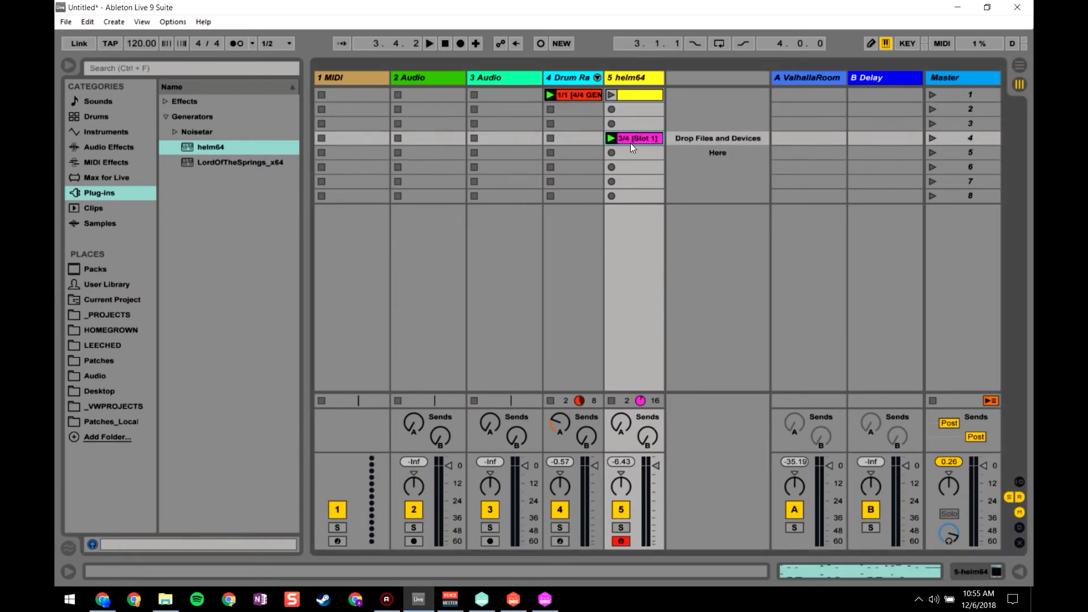
{"action": "key", "text": "Tab"}
{"action": "left_click_drag", "start_coordinate": [628, 103], "coordinate": [395, 203]}
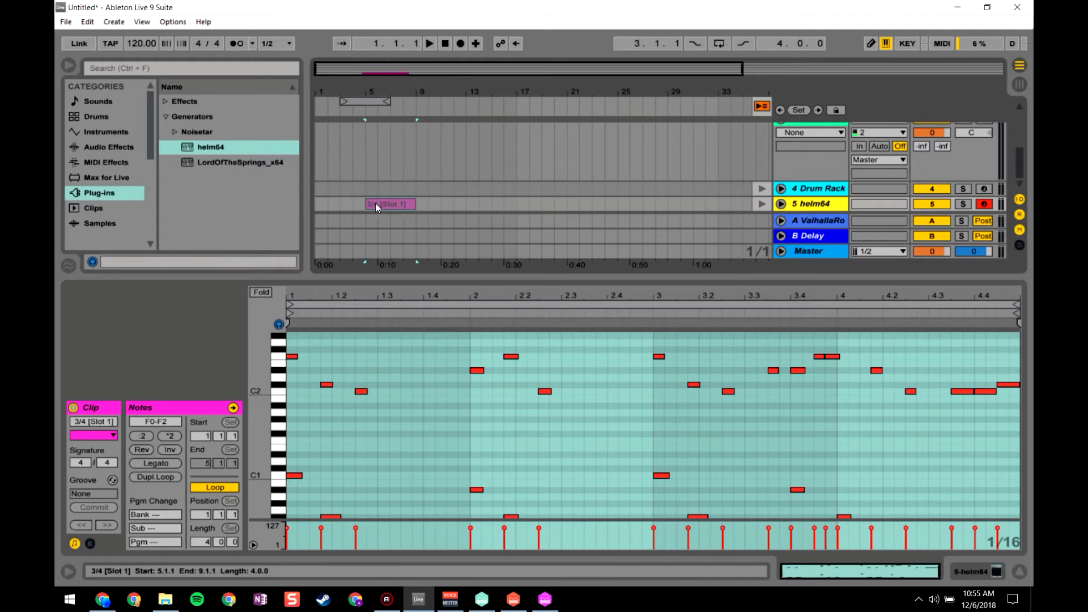
{"action": "left_click", "coordinate": [809, 251]}
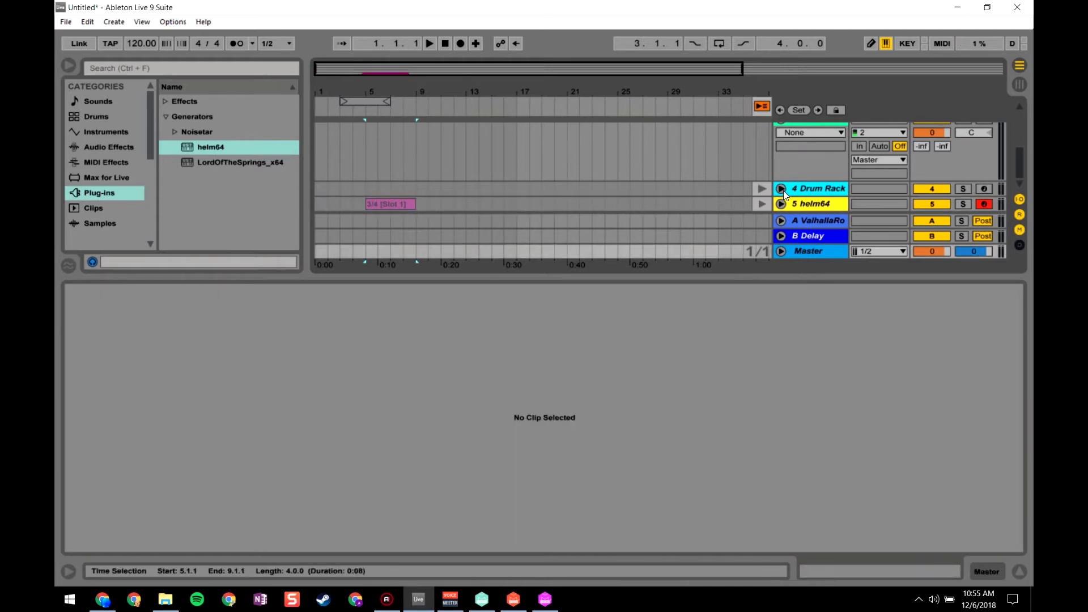
{"action": "left_click", "coordinate": [781, 204]}
{"action": "left_click", "coordinate": [390, 183]}
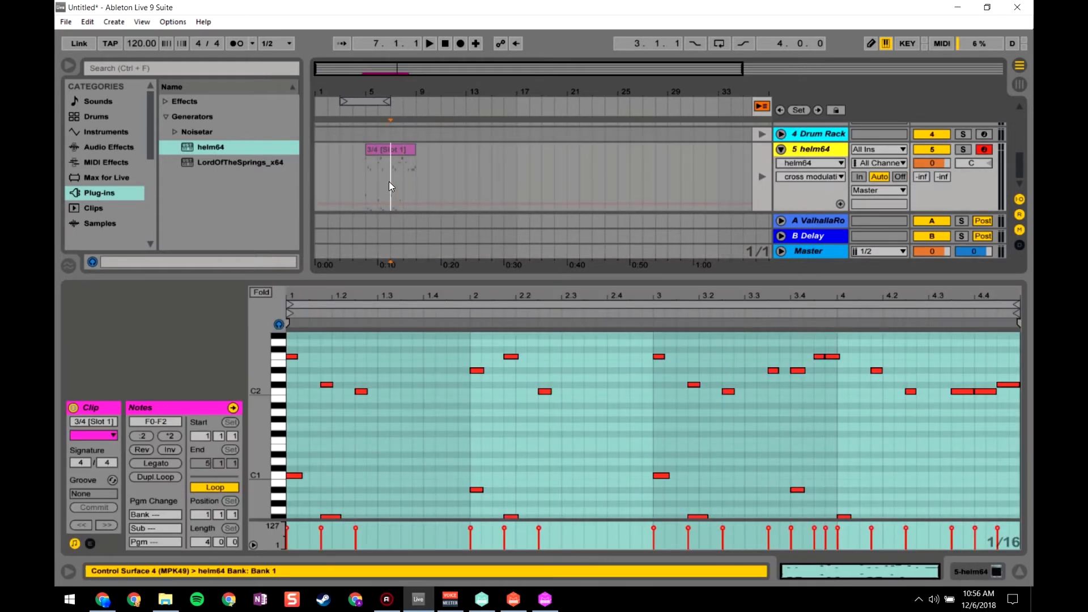
- Repeat the clip's opening two bars ahead of the full phrase and consolidate everything into one eight-bar clip
{"action": "left_click_drag", "start_coordinate": [375, 151], "coordinate": [638, 114]}
{"action": "key", "text": "ctrl+d"}
{"action": "left_click", "coordinate": [375, 150]}
{"action": "left_click", "coordinate": [322, 151], "text": "shift"}
{"action": "key", "text": "ctrl+j"}
- Bring the consolidated eight-bar clip into scene 1 of the helm64 track in the Session and launch it
{"action": "key", "text": "Tab"}
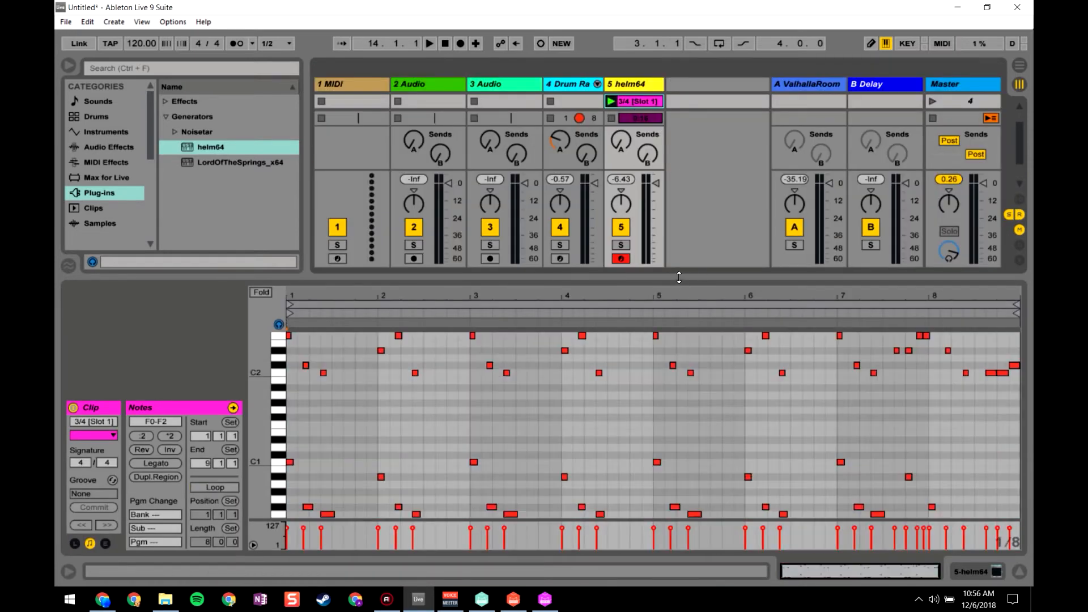
{"action": "left_click_drag", "start_coordinate": [679, 282], "coordinate": [666, 424]}
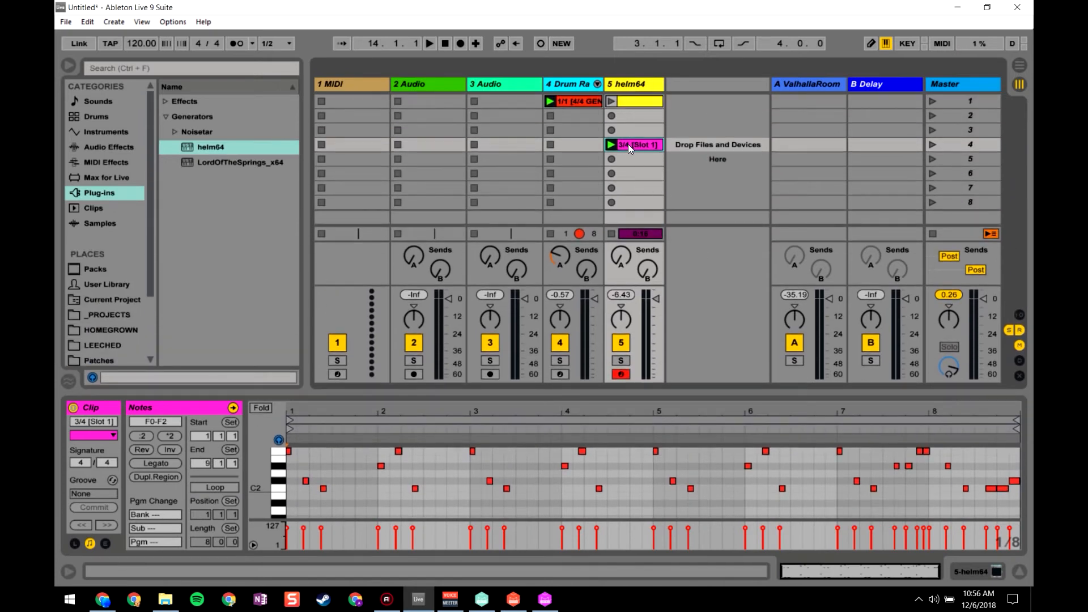
{"action": "left_click_drag", "start_coordinate": [628, 144], "coordinate": [628, 102]}
{"action": "left_click", "coordinate": [611, 102]}
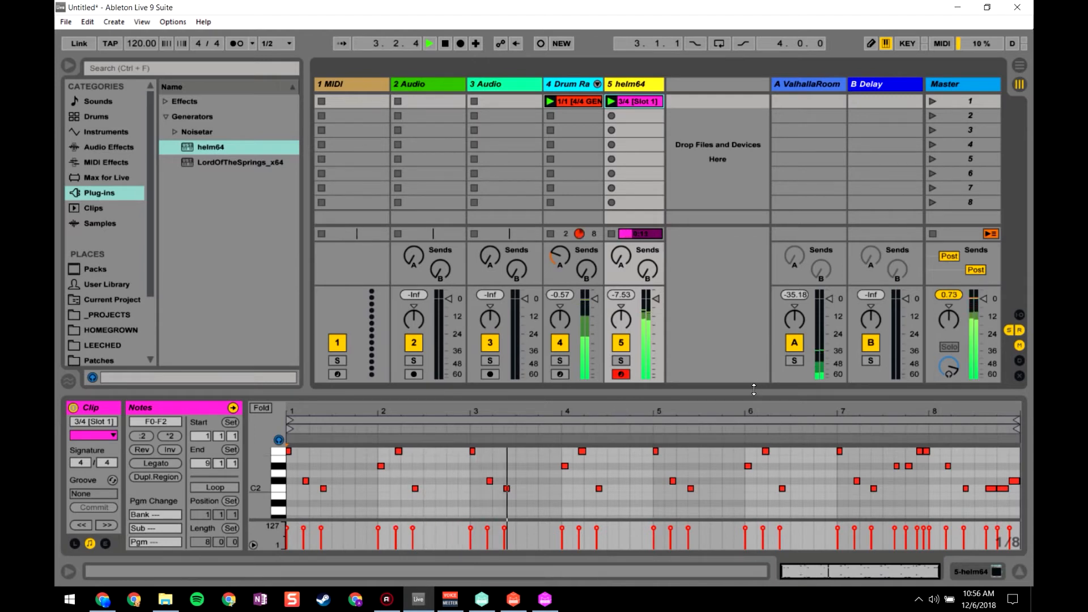
- Turn on looping for the eight-bar helm64 clip
{"action": "left_click_drag", "start_coordinate": [757, 391], "coordinate": [760, 320]}
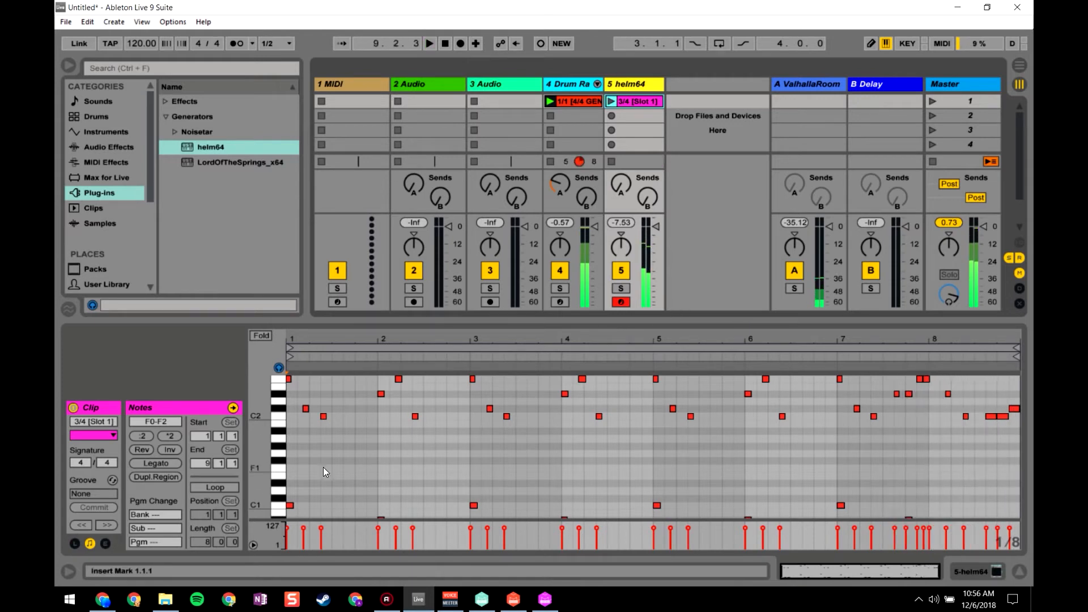
{"action": "left_click", "coordinate": [216, 488]}
{"action": "left_click_drag", "start_coordinate": [637, 320], "coordinate": [628, 394]}
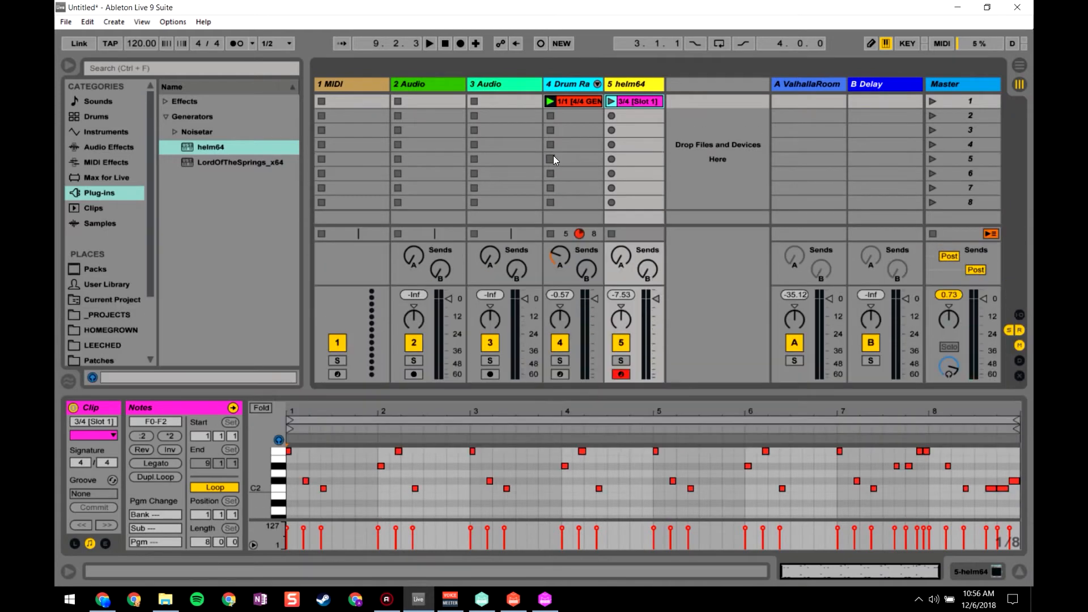
- Add a second helm64 synth on a new track and close its plug-in window
{"action": "left_click", "coordinate": [968, 566]}
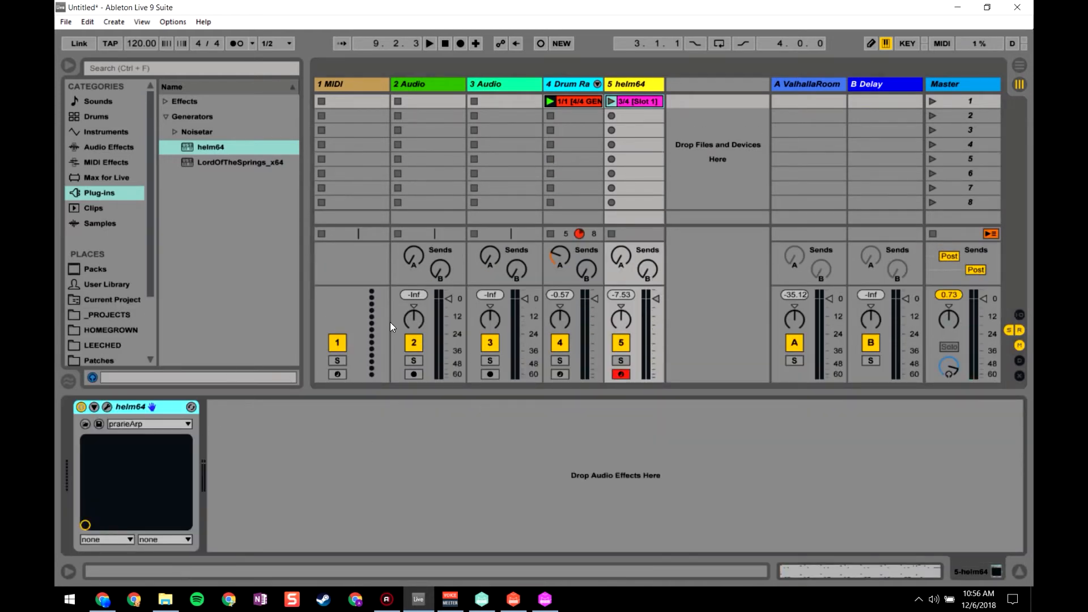
{"action": "left_click", "coordinate": [352, 100]}
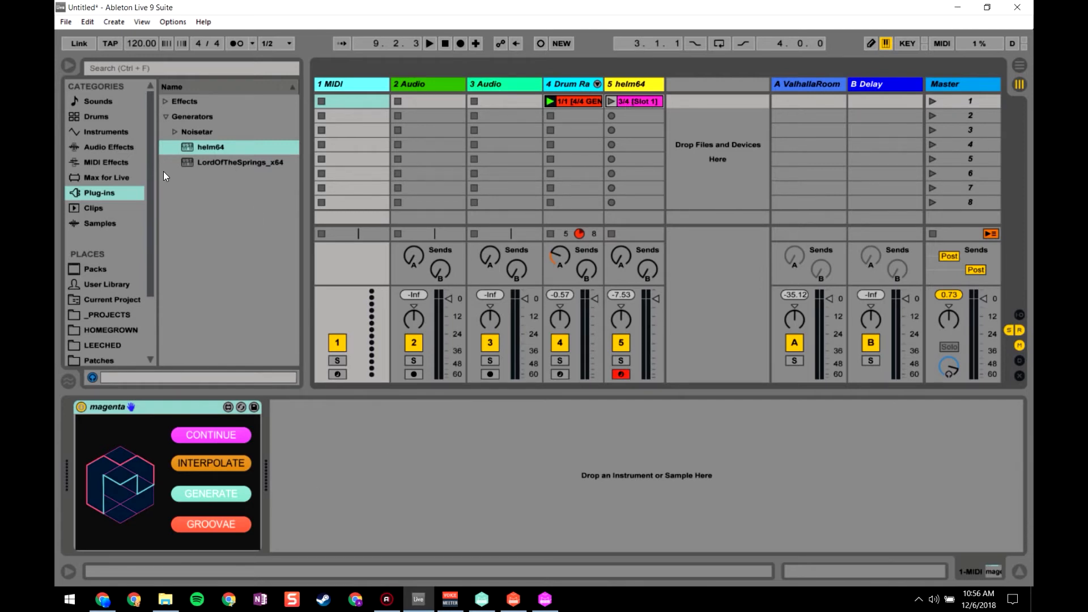
{"action": "double_click", "coordinate": [184, 149]}
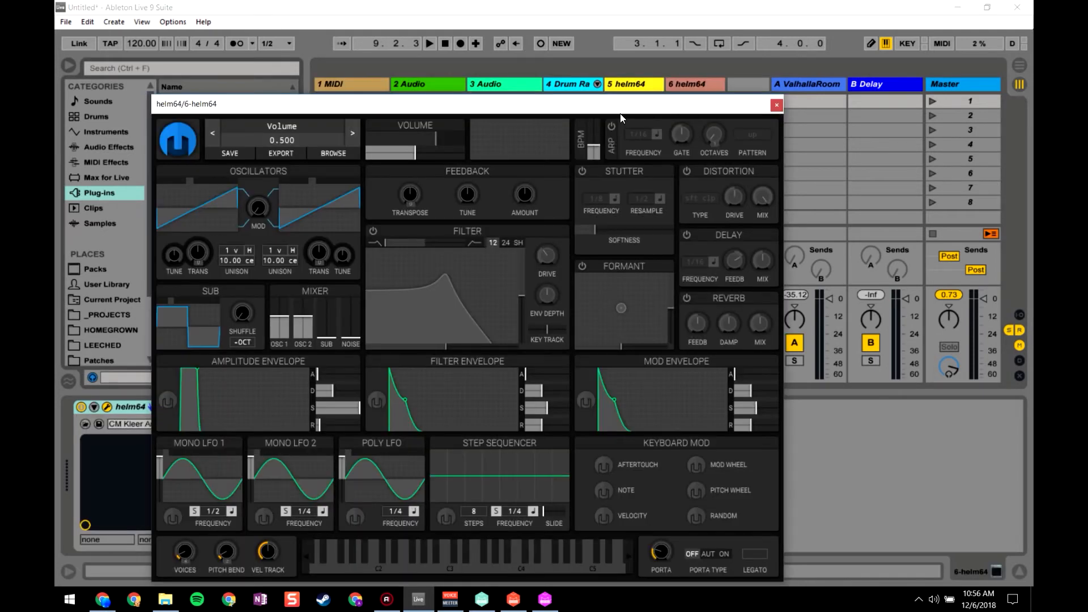
{"action": "left_click_drag", "start_coordinate": [620, 113], "coordinate": [587, 170]}
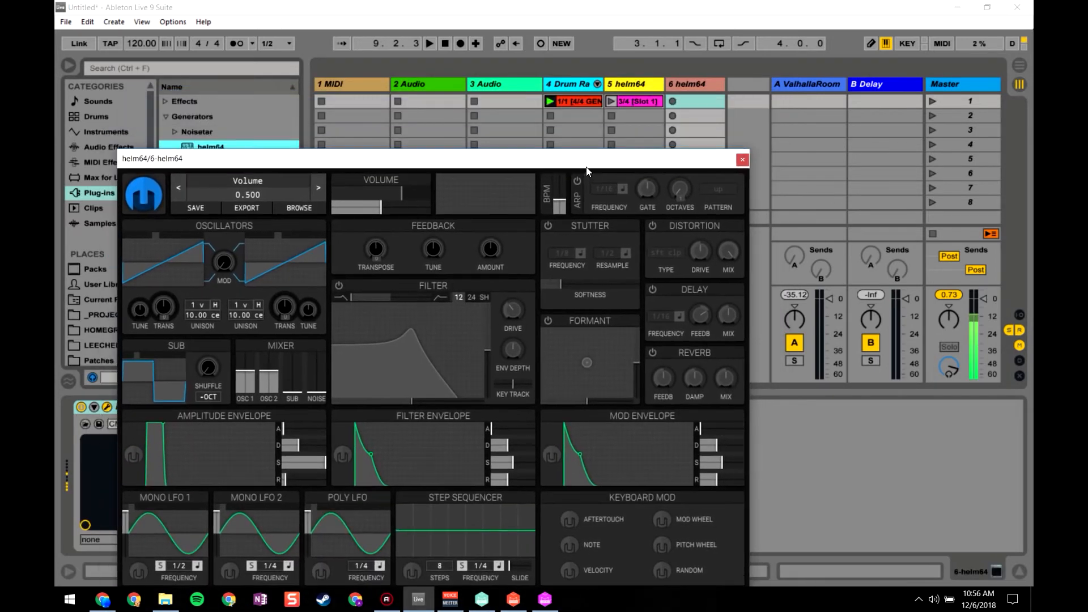
{"action": "left_click", "coordinate": [742, 161]}
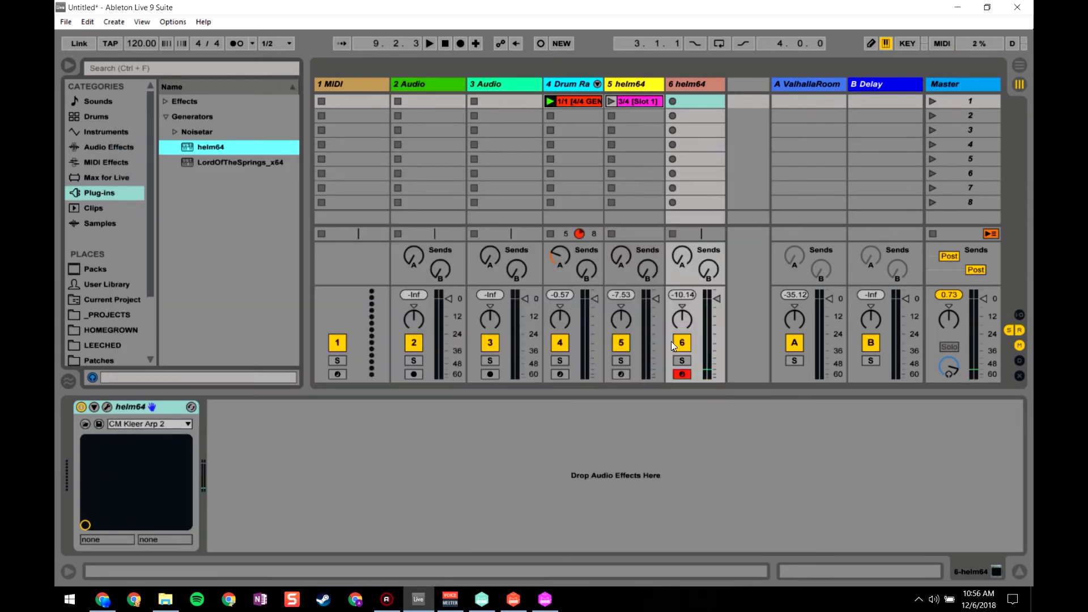
- Audition presets on the new helm64, such as CM Bells, stinky bass 2 and homebase, and settle on prarie
{"action": "left_click", "coordinate": [108, 407]}
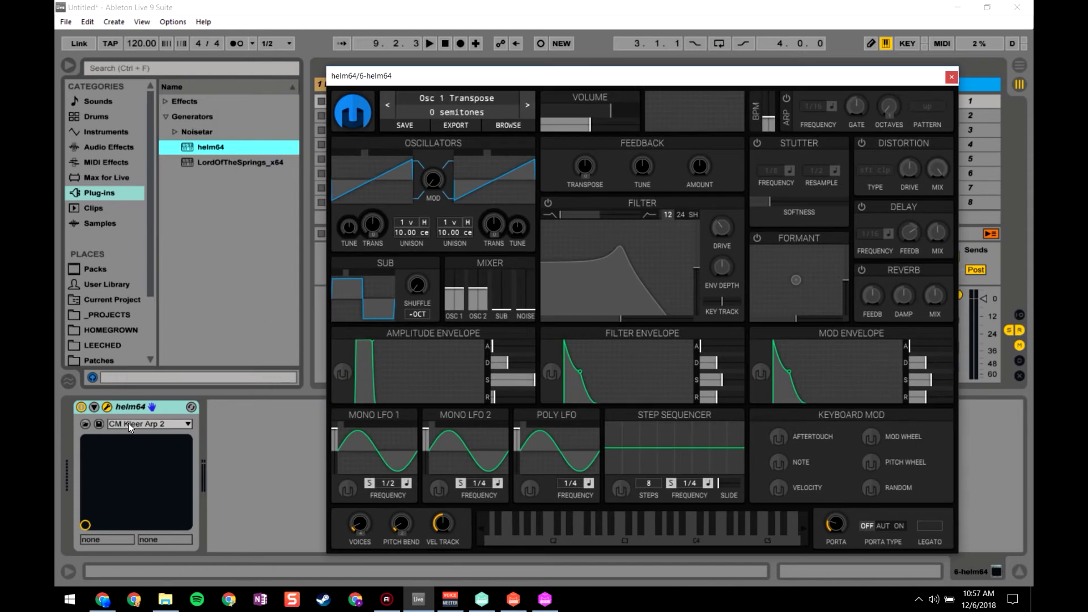
{"action": "left_click", "coordinate": [128, 423]}
{"action": "left_click", "coordinate": [155, 243]}
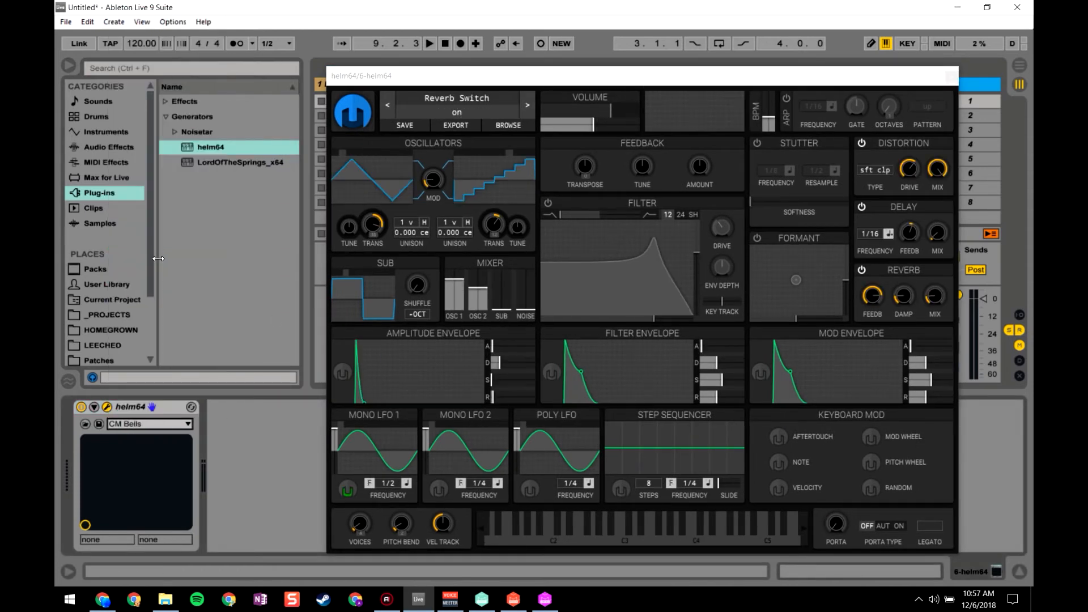
{"action": "left_click", "coordinate": [138, 422]}
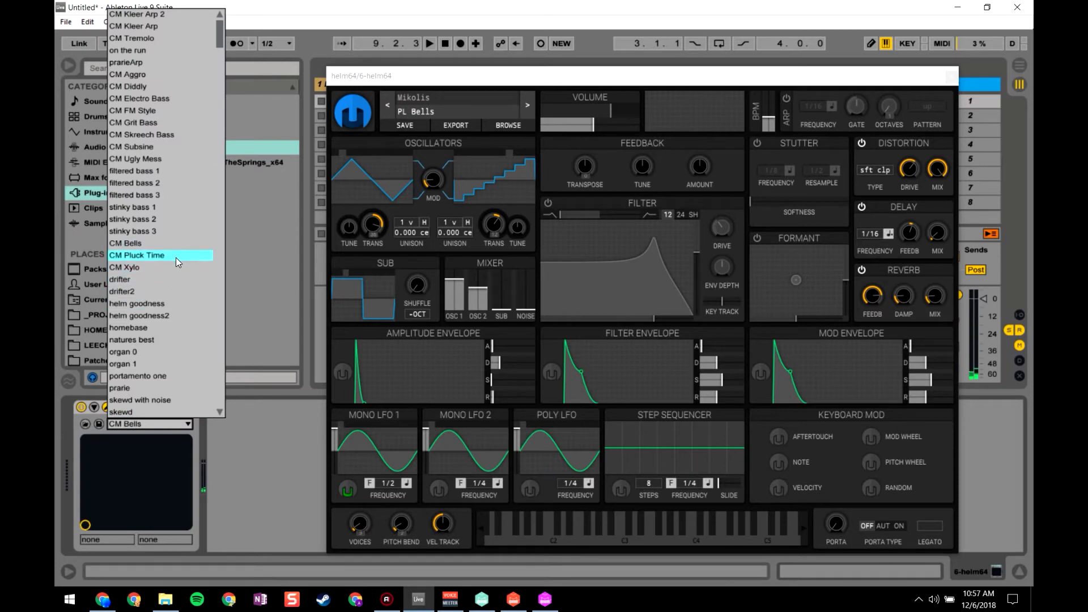
{"action": "left_click", "coordinate": [172, 219]}
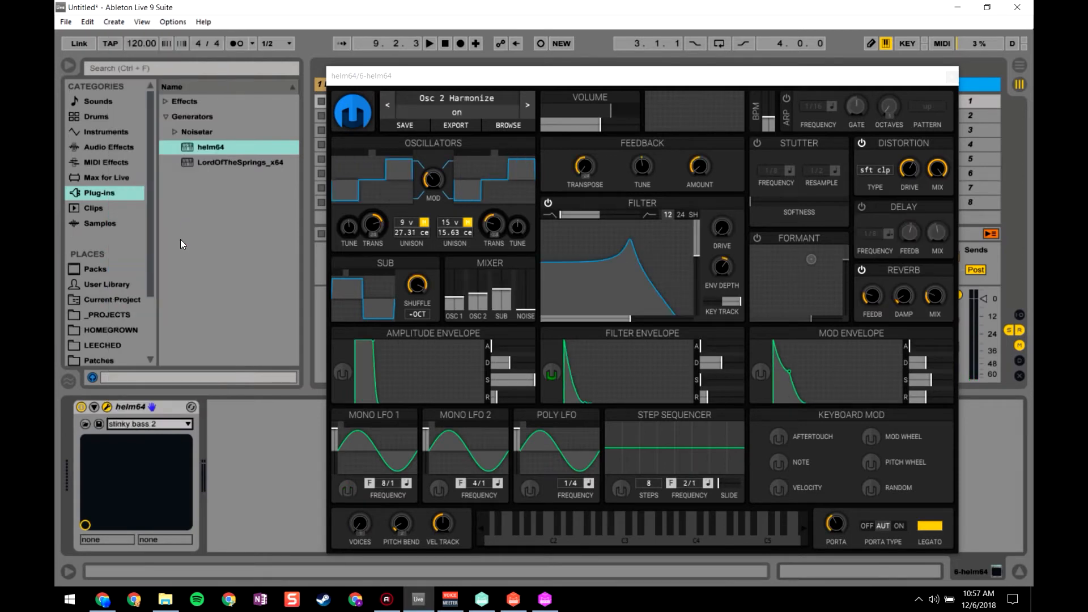
{"action": "key", "text": "Up"}
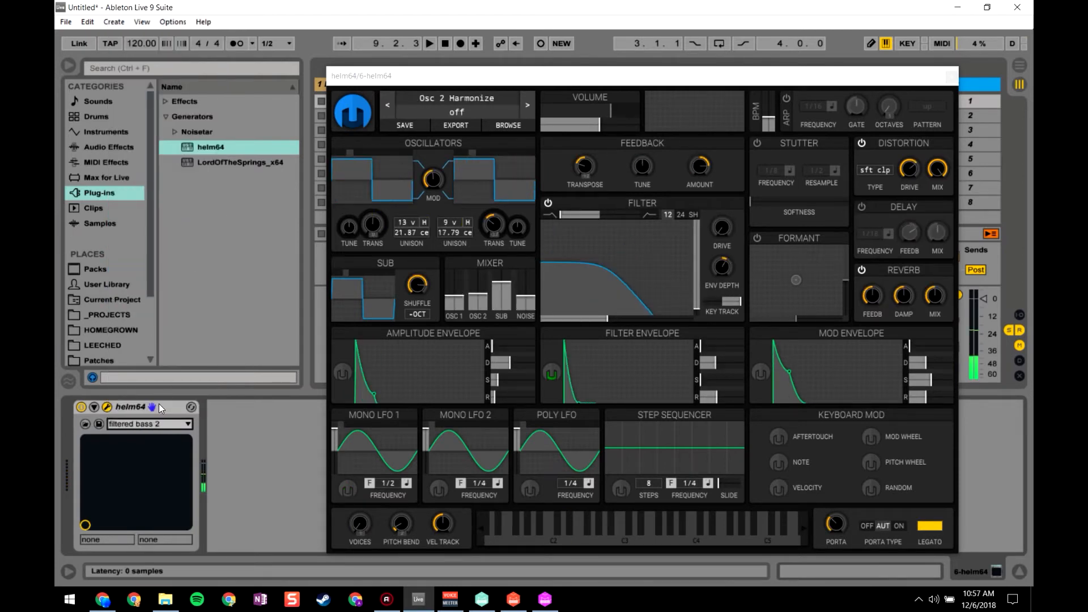
{"action": "key", "text": "Up"}
{"action": "key", "text": "Up"}
{"action": "key", "text": "Up"}
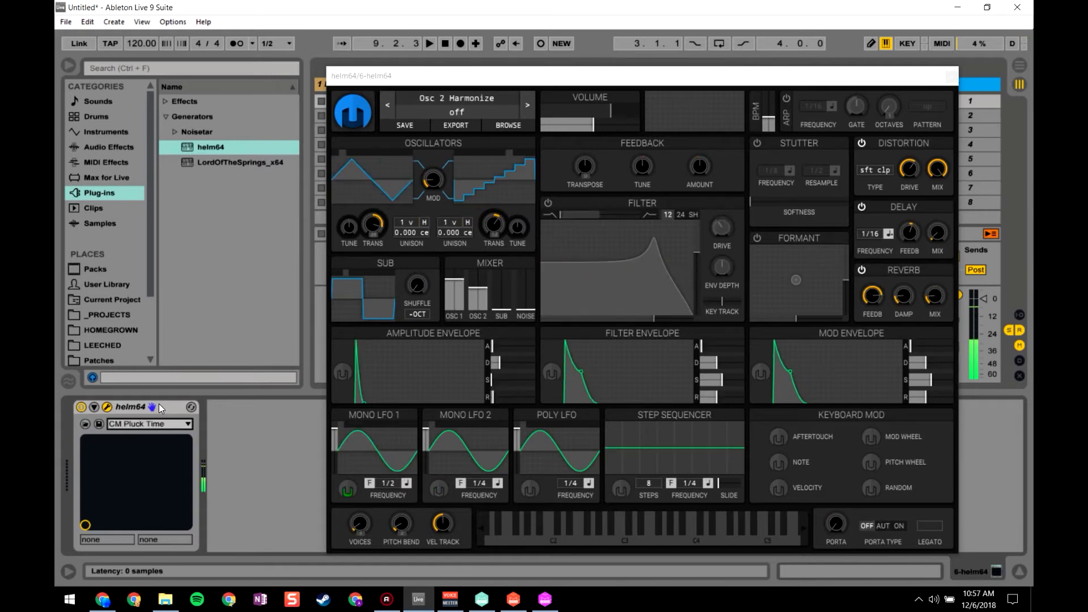
{"action": "key", "text": "Up"}
{"action": "key", "text": "Up"}
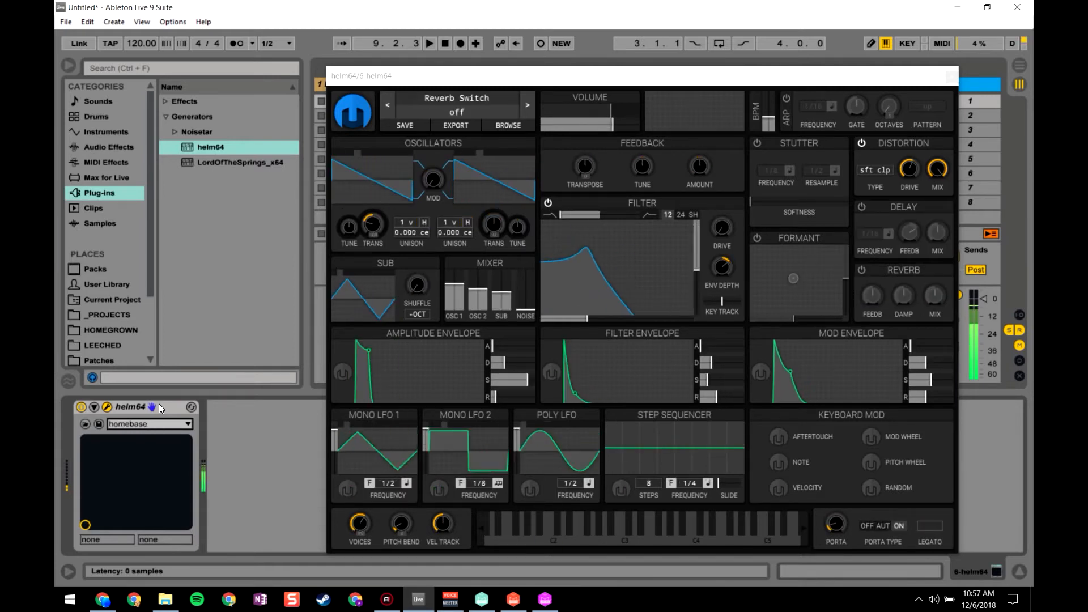
{"action": "key", "text": "Up"}
{"action": "key", "text": "Up"}
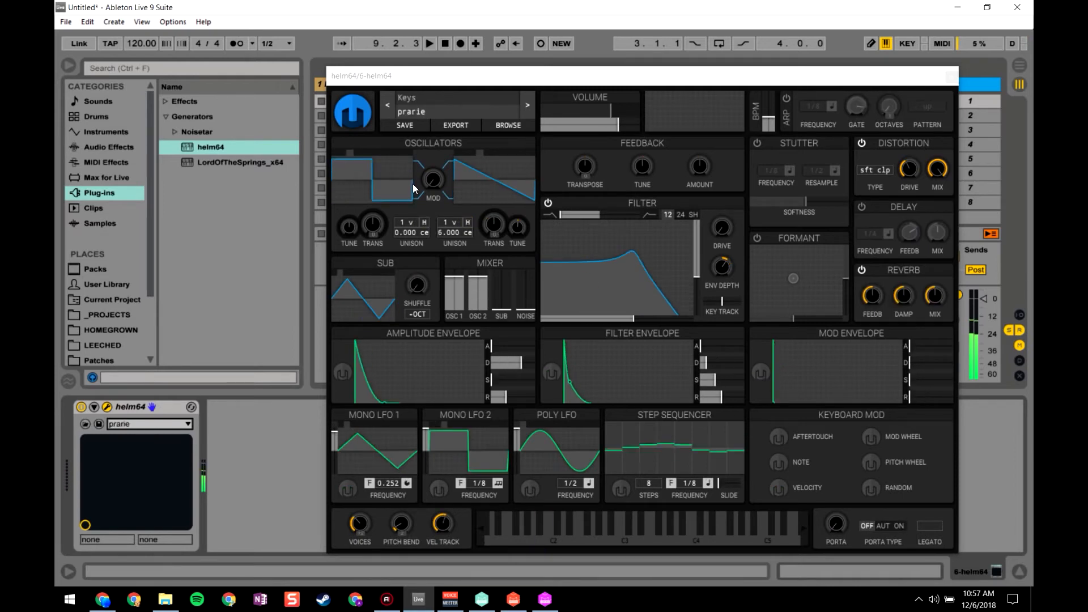
- Change the first oscillator of the new helm64 to a sine wave and close the plug-in window
{"action": "left_click", "coordinate": [351, 200]}
{"action": "left_click", "coordinate": [352, 200]}
{"action": "left_click_drag", "start_coordinate": [341, 154], "coordinate": [322, 150]}
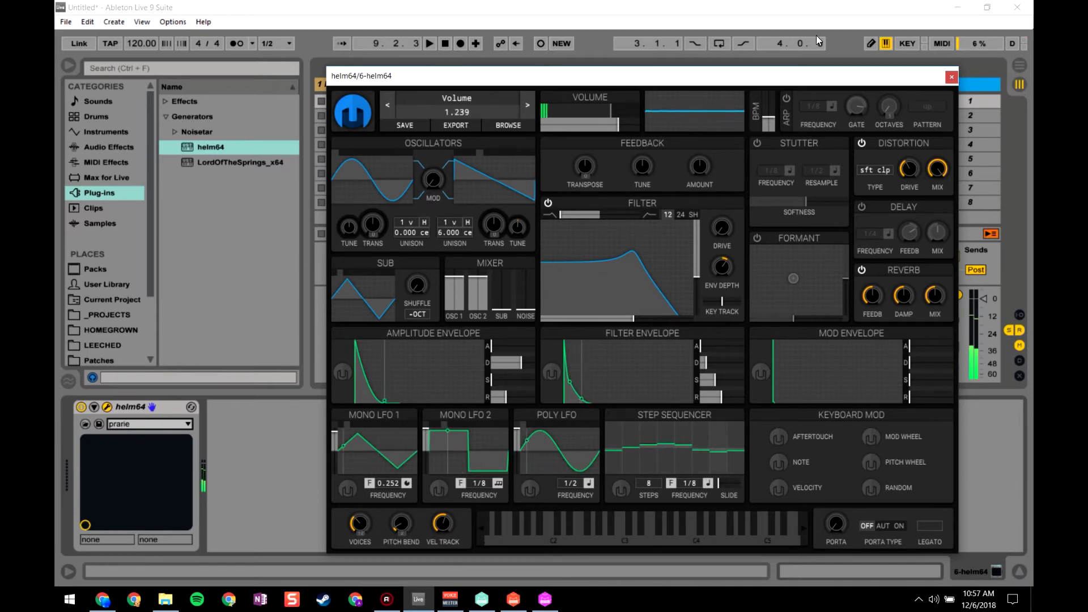
{"action": "left_click", "coordinate": [952, 77]}
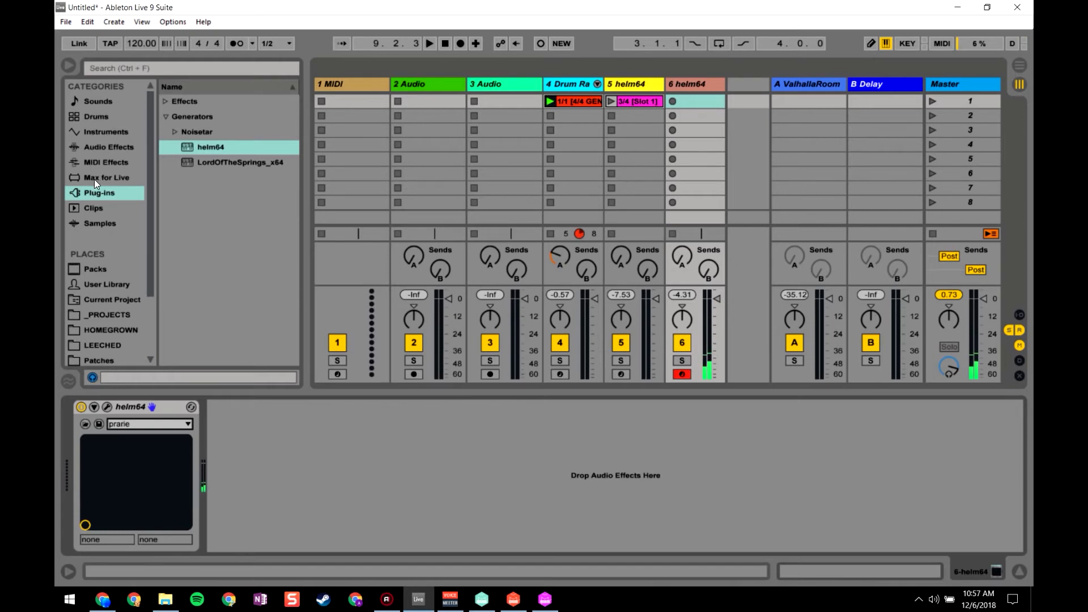
- Add the ValhallaRoom_x64 effect to return track B and load its LargeHall preset
{"action": "left_click", "coordinate": [165, 102]}
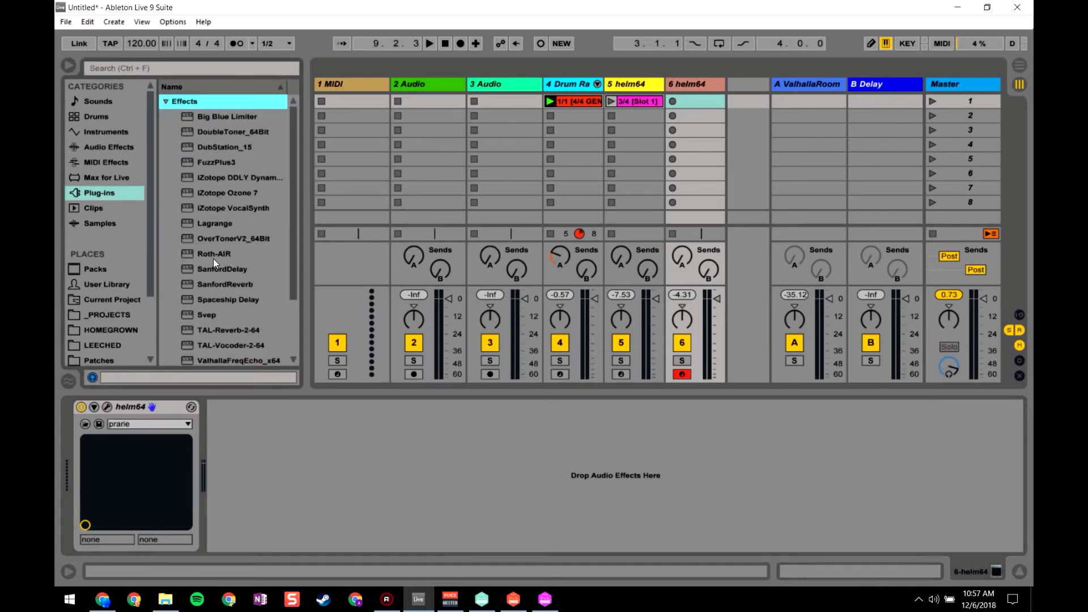
{"action": "scroll", "coordinate": [204, 188], "scroll_direction": "down", "scroll_amount": 5}
{"action": "left_click_drag", "start_coordinate": [185, 296], "coordinate": [884, 113]}
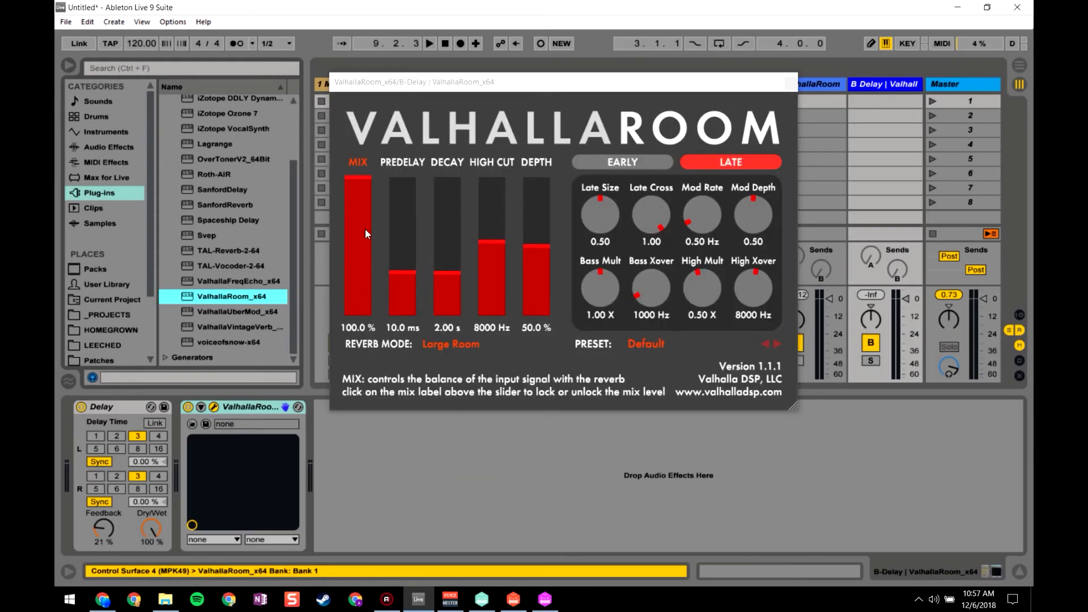
{"action": "left_click", "coordinate": [640, 344]}
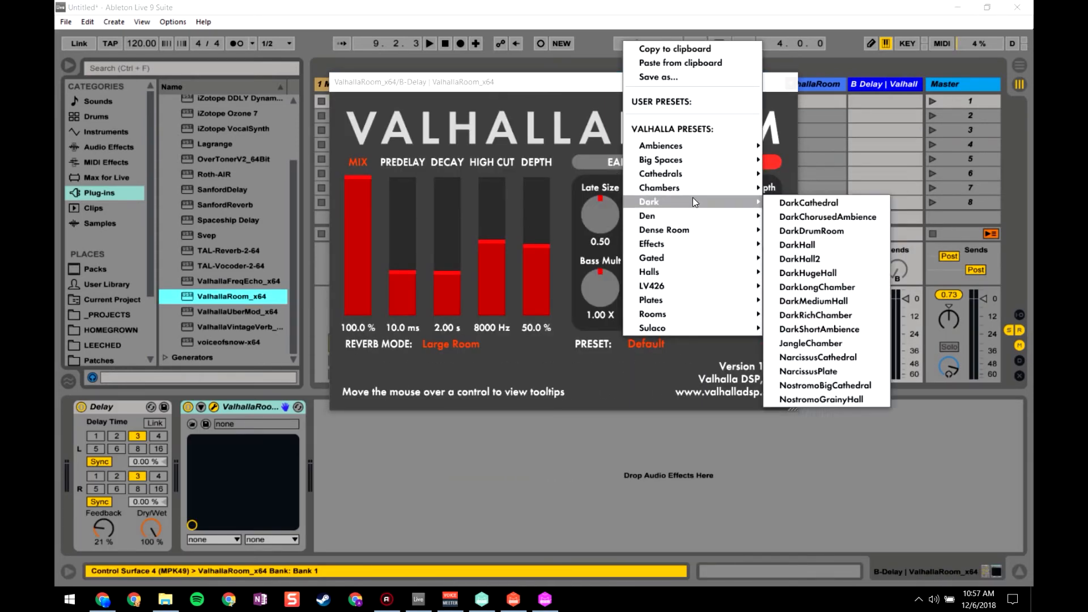
{"action": "mouse_move", "coordinate": [687, 277]}
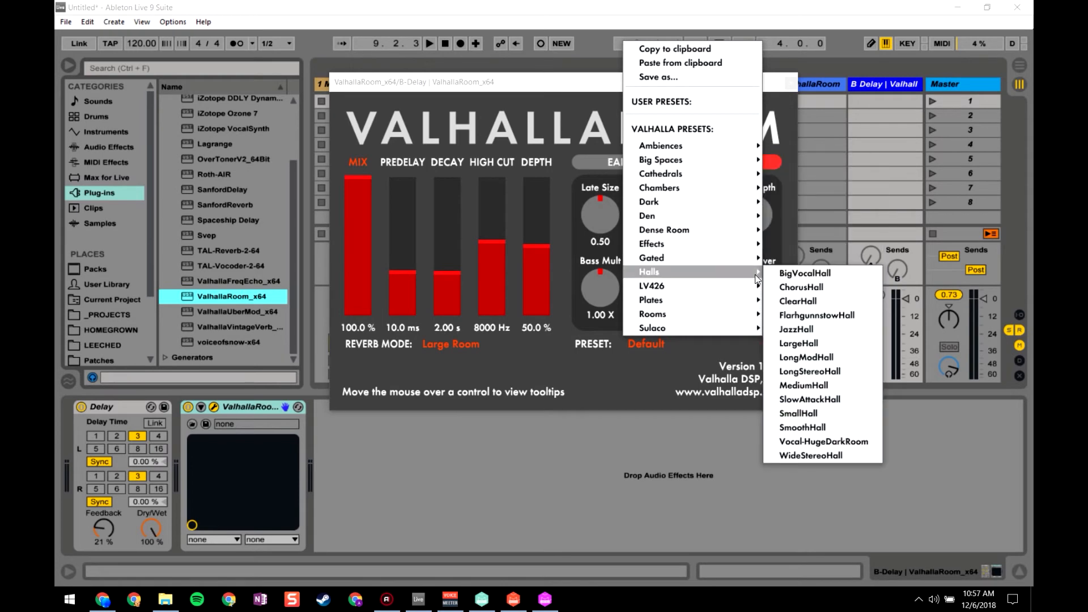
{"action": "left_click", "coordinate": [795, 344]}
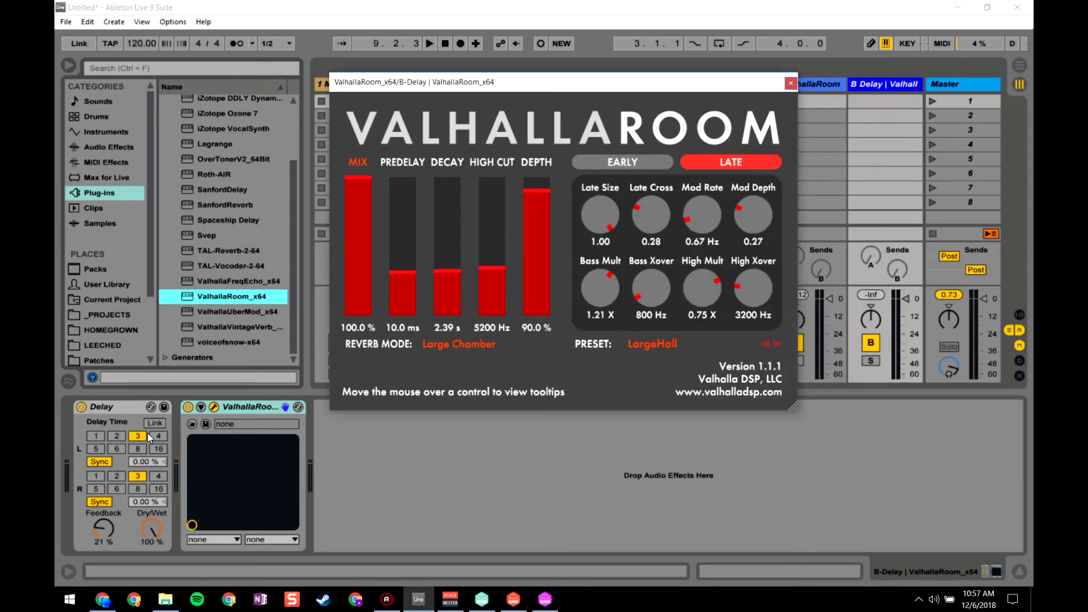
- Bypass the Delay device on return B and raise send B on the new helm64 track
{"action": "left_click", "coordinate": [82, 406]}
{"action": "left_click_drag", "start_coordinate": [689, 82], "coordinate": [454, 151]}
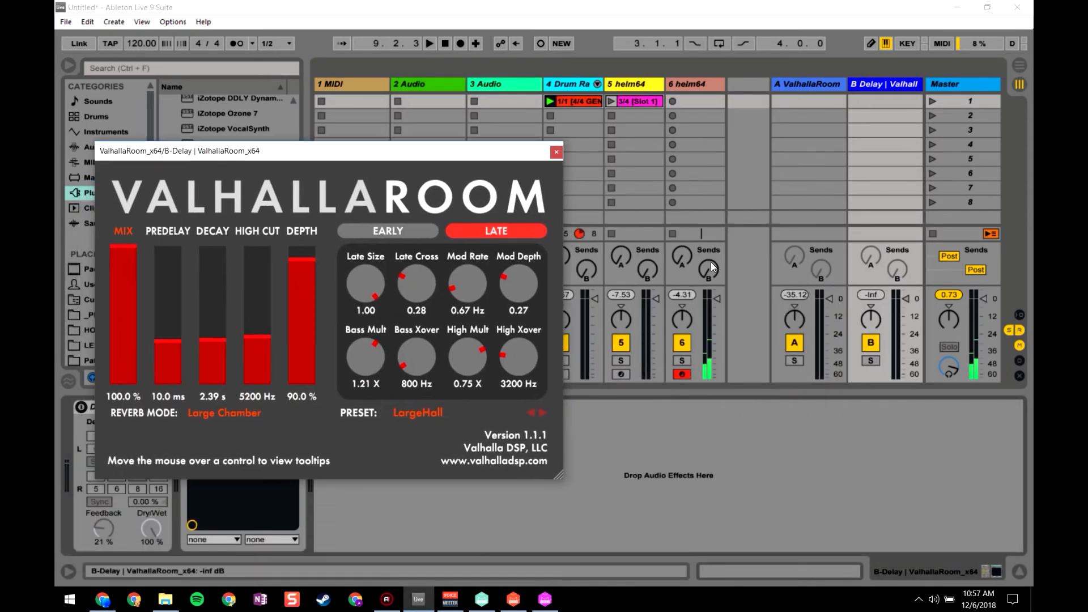
{"action": "left_click_drag", "start_coordinate": [705, 273], "coordinate": [706, 245]}
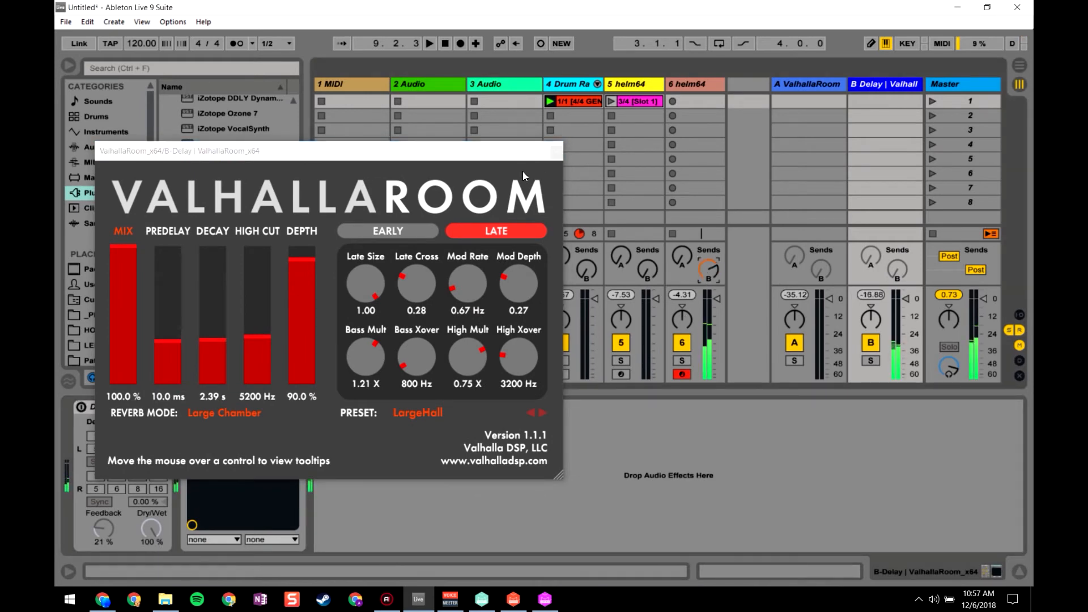
{"action": "left_click", "coordinate": [556, 151]}
{"action": "left_click", "coordinate": [638, 84]}
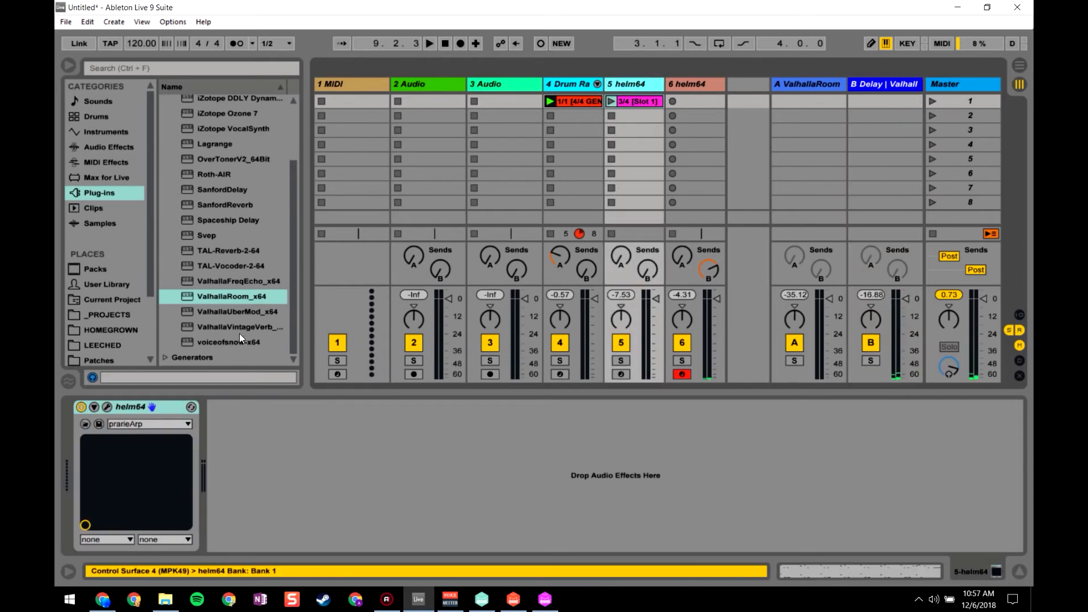
- In the helm64 on track 6, lower the filter cutoff slightly, sharpen its resonance and raise the filter drive
{"action": "left_click", "coordinate": [107, 407]}
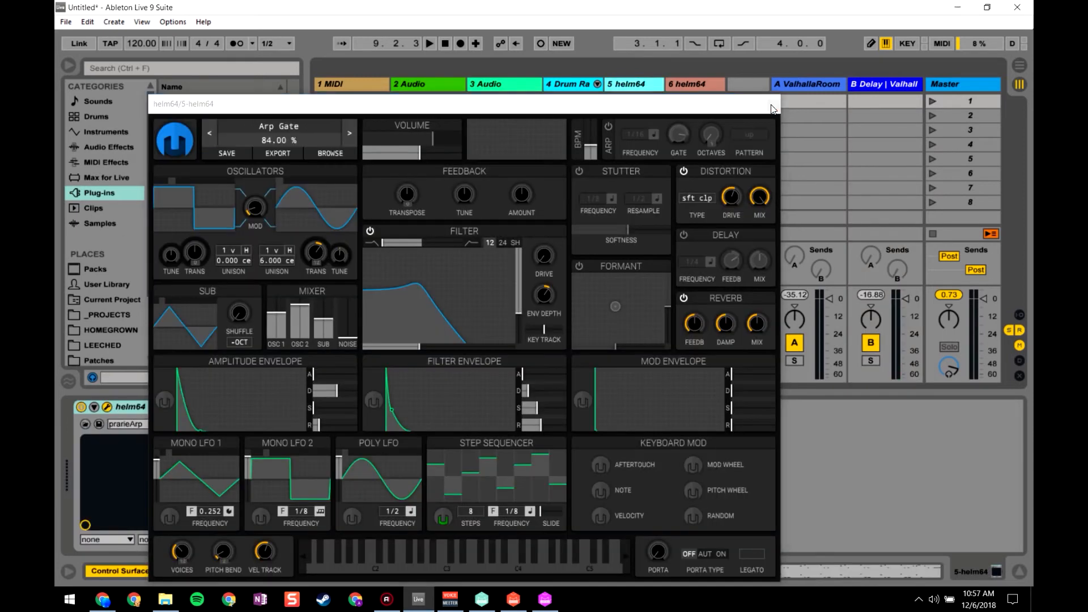
{"action": "left_click", "coordinate": [684, 101]}
{"action": "left_click", "coordinate": [106, 407]}
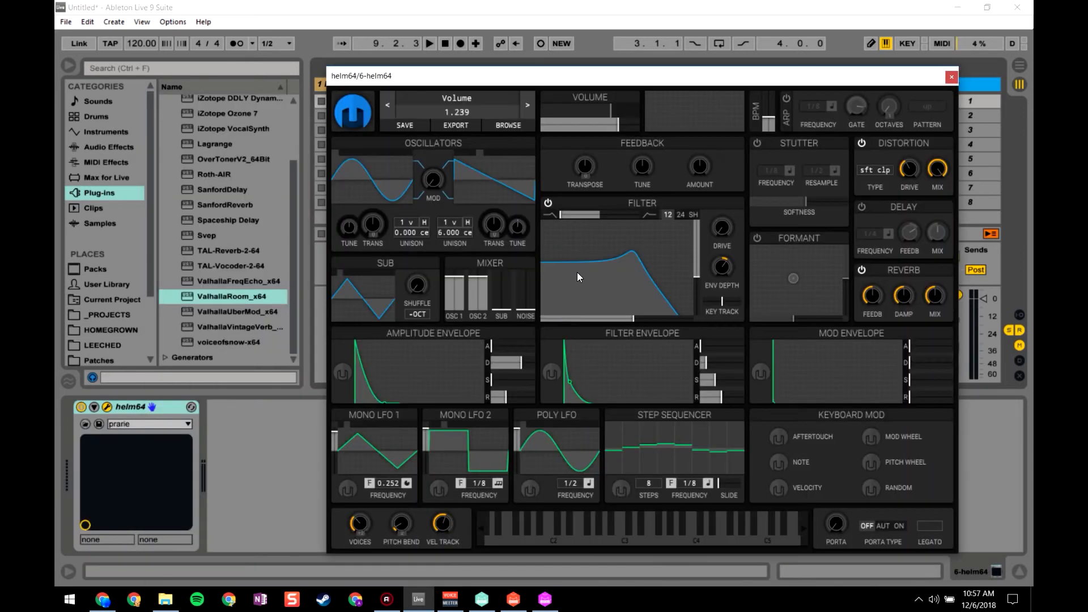
{"action": "left_click_drag", "start_coordinate": [599, 278], "coordinate": [622, 266]}
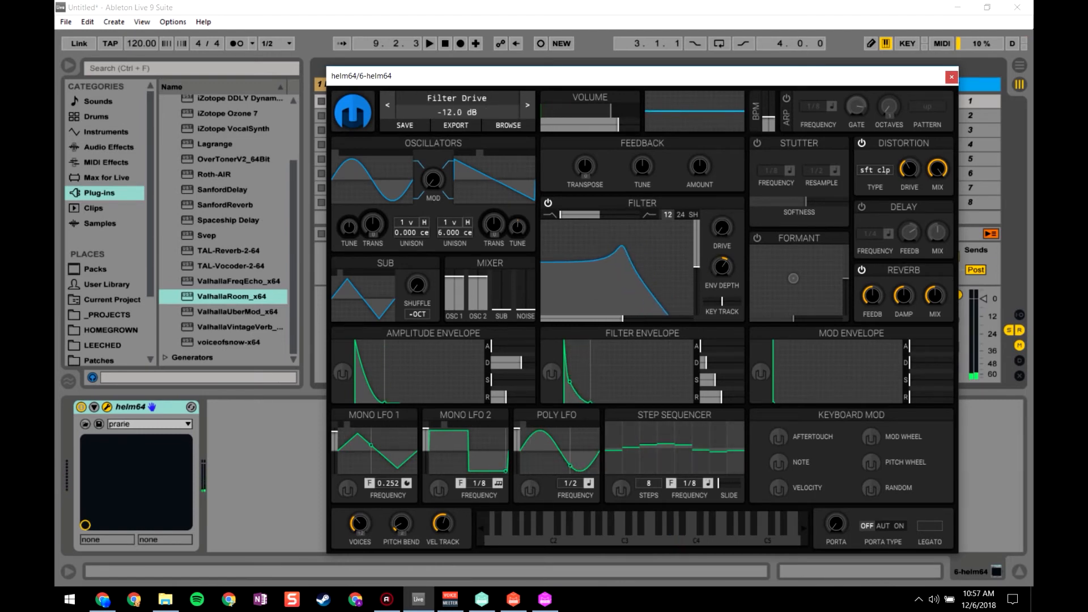
{"action": "mouse_move", "coordinate": [721, 229]}
{"action": "left_mouse_down"}
{"action": "mouse_move", "coordinate": [721, 196]}
{"action": "mouse_move", "coordinate": [721, 212]}
{"action": "left_mouse_up"}
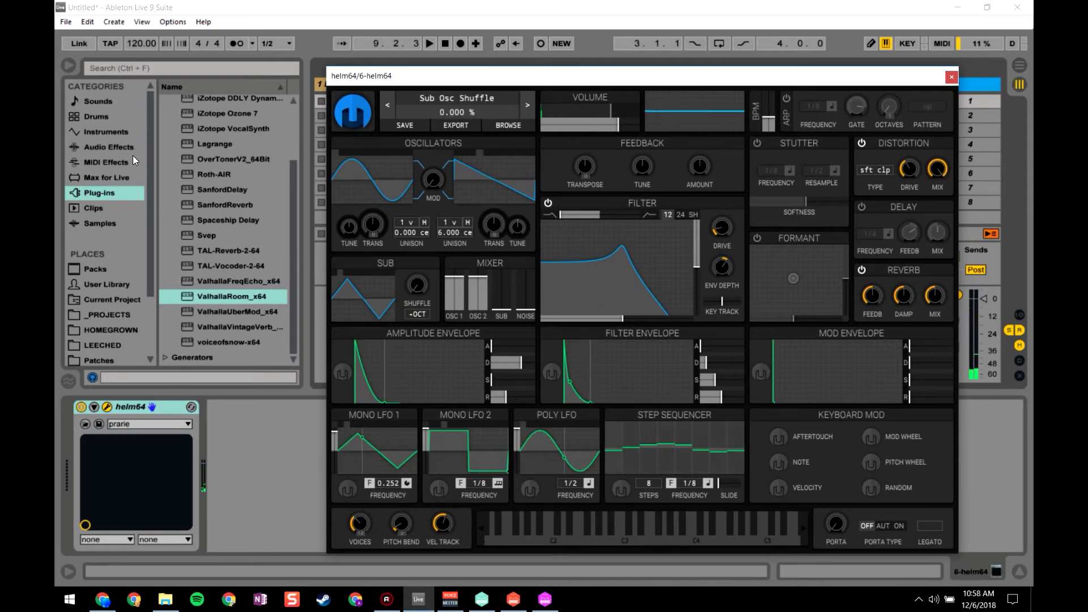
- Add an Auto Filter after the helm64 on track 6, set it to high-pass at 381 Hz, and raise its LFO amount to 5.95
{"action": "left_click", "coordinate": [104, 146]}
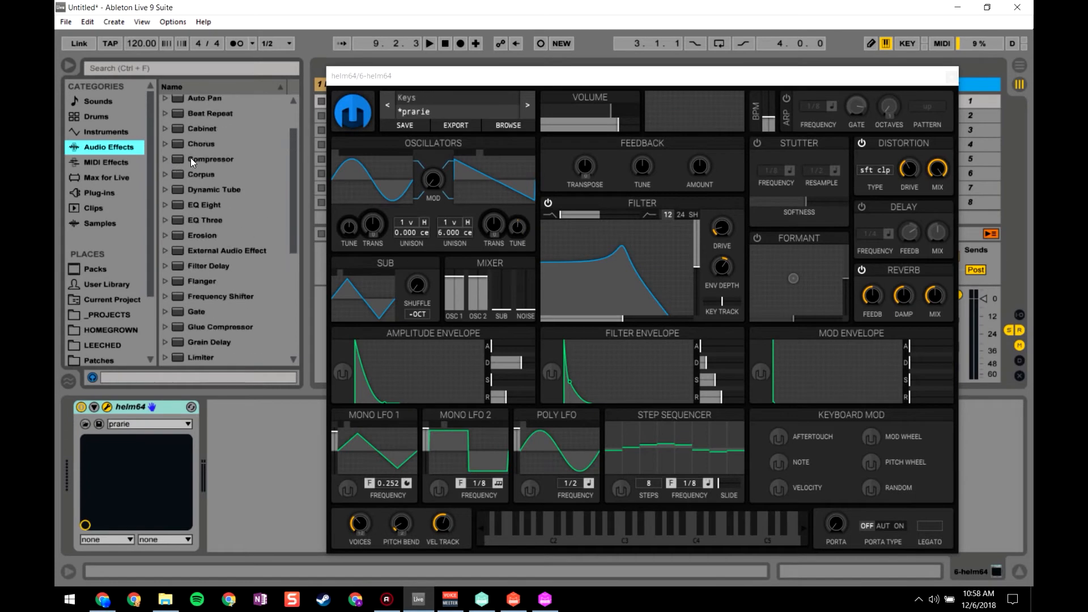
{"action": "scroll", "coordinate": [190, 158], "scroll_direction": "up", "scroll_amount": 3}
{"action": "mouse_move", "coordinate": [177, 133]}
{"action": "left_mouse_down"}
{"action": "mouse_move", "coordinate": [211, 470]}
{"action": "mouse_move", "coordinate": [219, 462]}
{"action": "left_mouse_up"}
{"action": "left_click_drag", "start_coordinate": [397, 75], "coordinate": [548, 53]}
{"action": "left_click", "coordinate": [279, 513]}
{"action": "left_click_drag", "start_coordinate": [286, 493], "coordinate": [319, 491]}
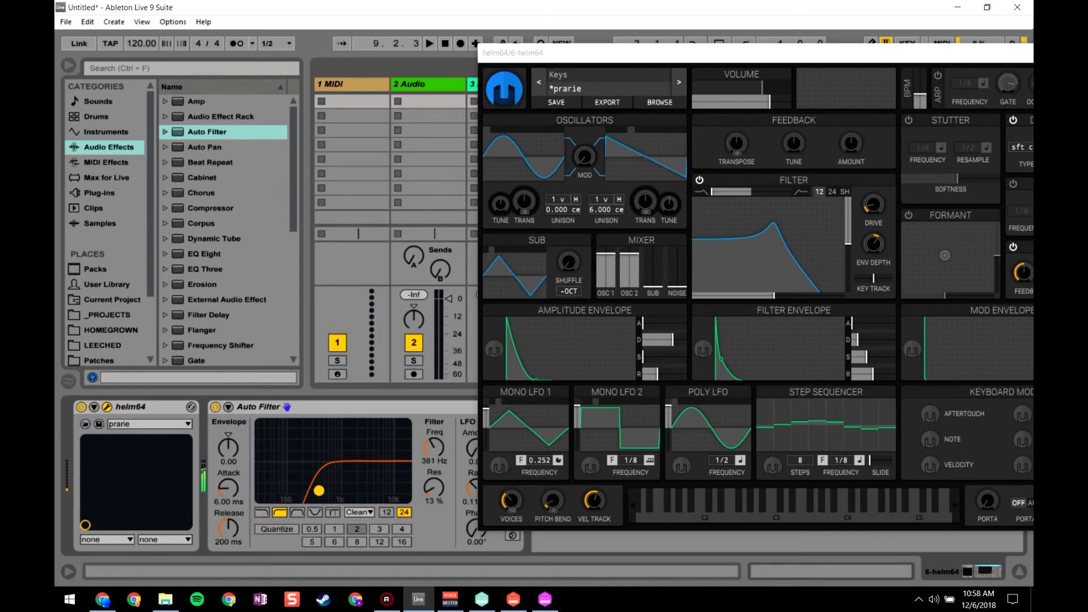
{"action": "left_click_drag", "start_coordinate": [473, 446], "coordinate": [472, 430]}
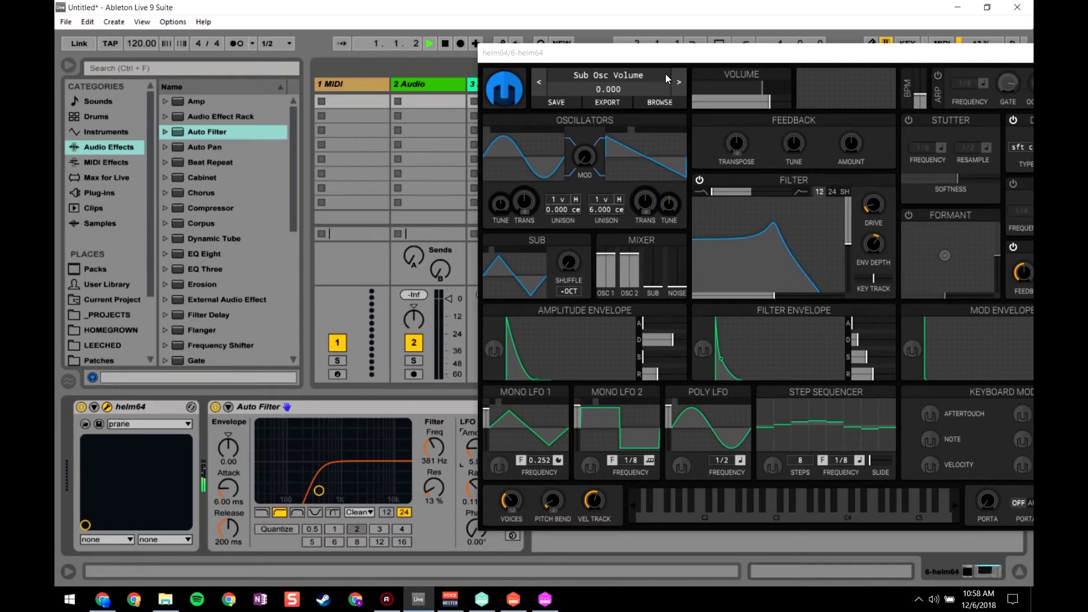
- Play the drum and melody clips, lower the track 6 volume, and record an eight-bar part into its first clip slot
{"action": "left_click_drag", "start_coordinate": [643, 50], "coordinate": [584, 216]}
{"action": "key", "text": "space"}
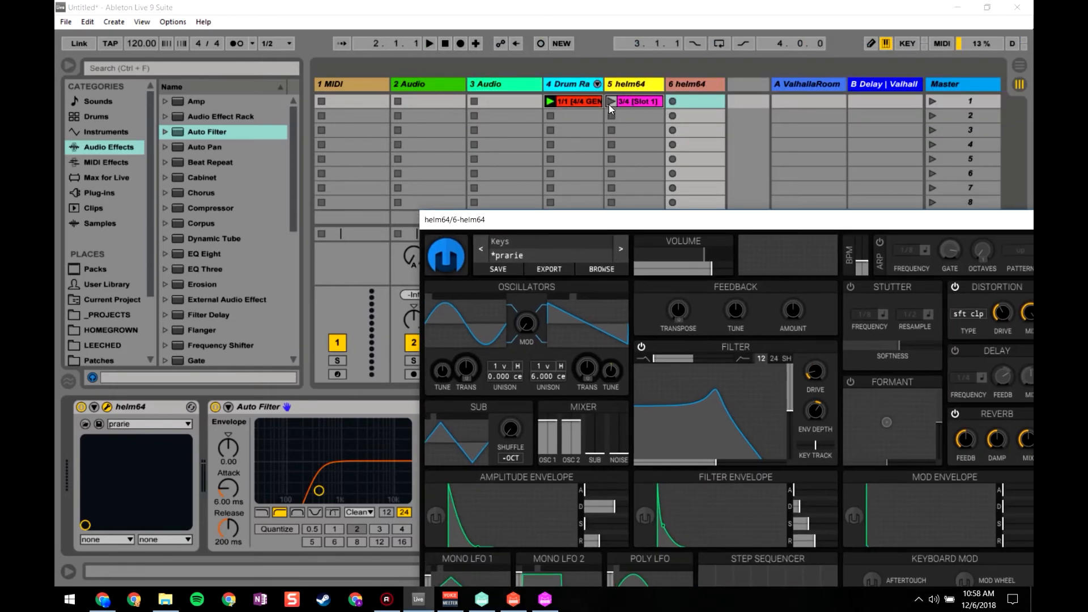
{"action": "left_click", "coordinate": [610, 103]}
{"action": "left_click", "coordinate": [545, 600]}
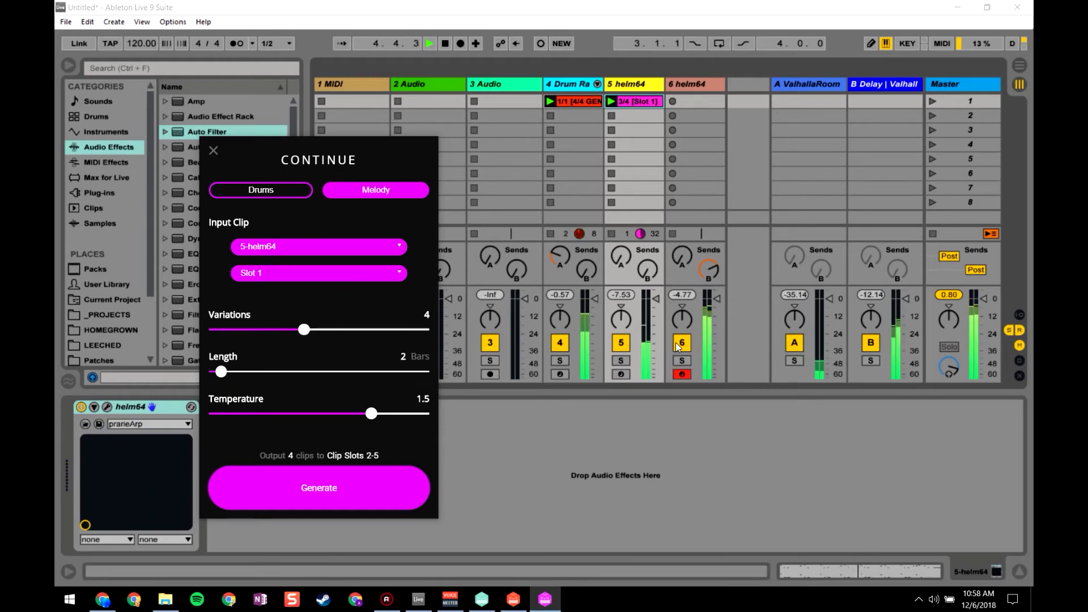
{"action": "left_click_drag", "start_coordinate": [717, 299], "coordinate": [717, 319]}
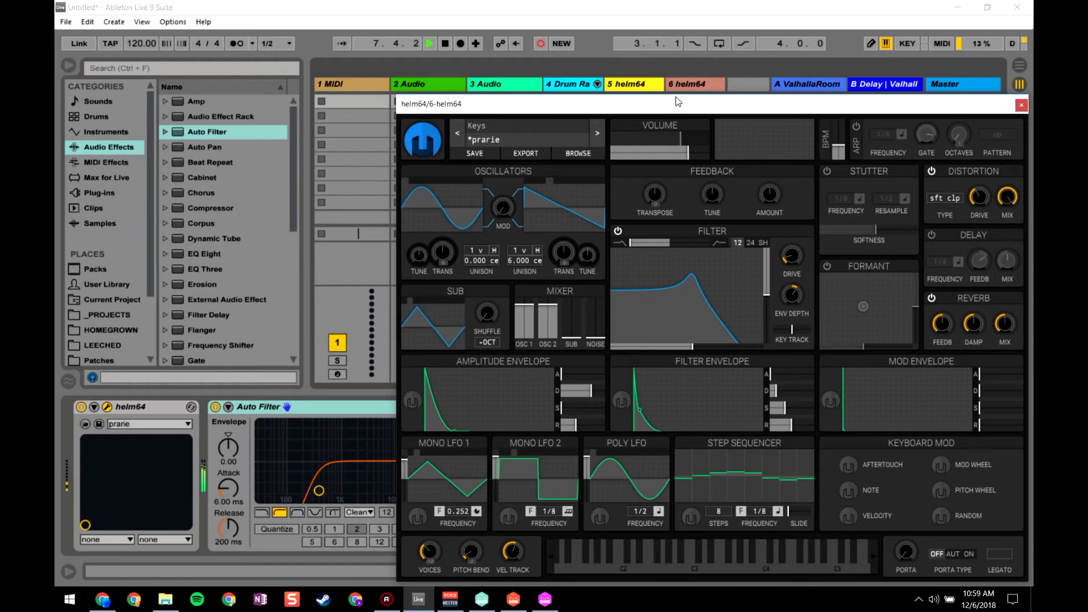
{"action": "left_click", "coordinate": [615, 6]}
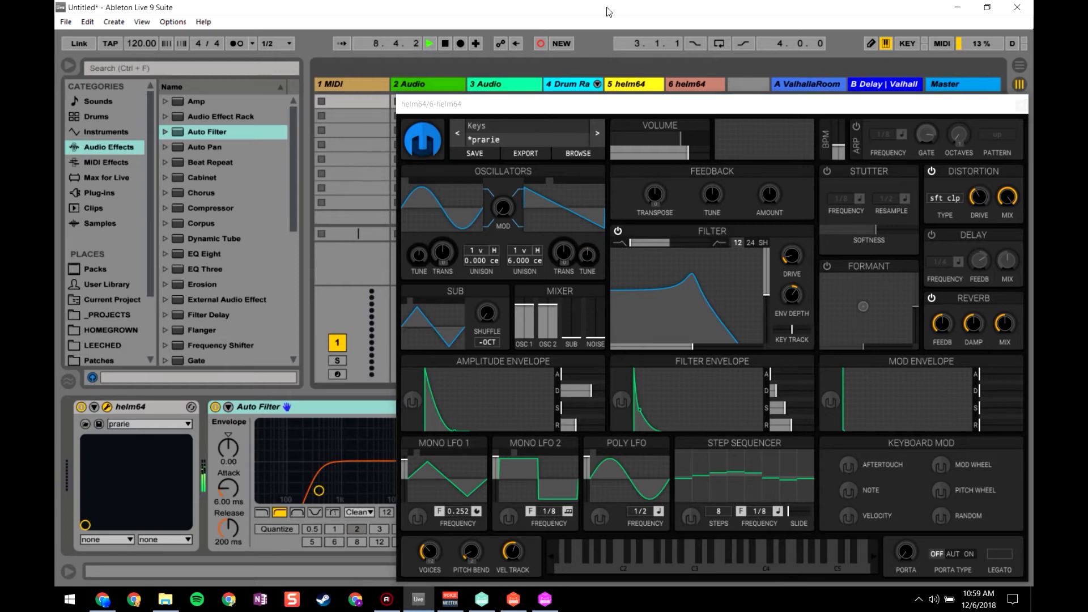
{"action": "key", "text": "space"}
- Close the helm64 window and open the recorded track 6 clip in an enlarged note editor
{"action": "left_click_drag", "start_coordinate": [703, 103], "coordinate": [417, 157]}
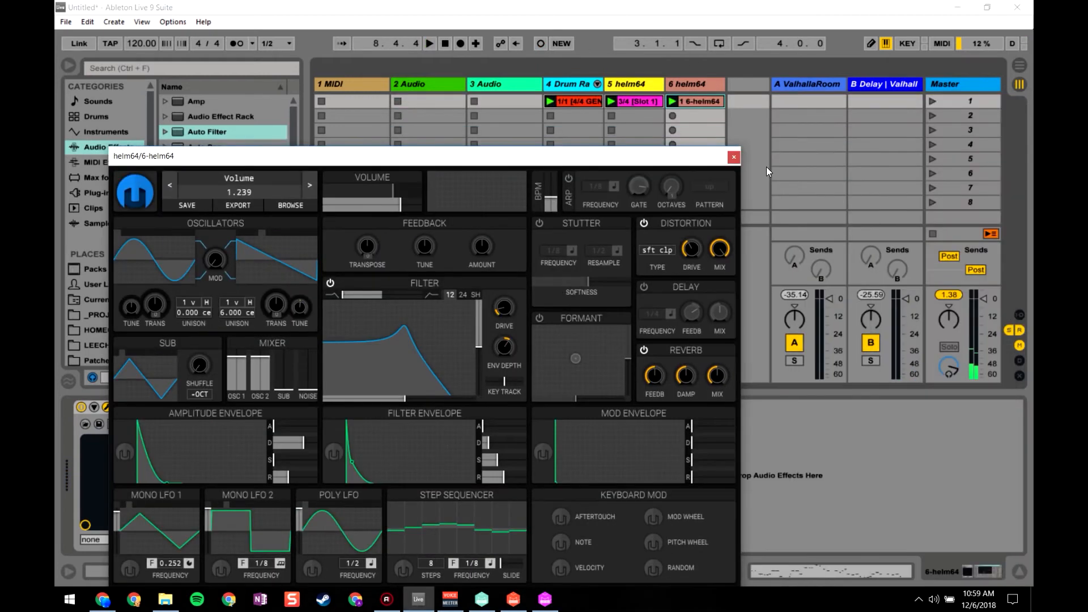
{"action": "left_click", "coordinate": [736, 157]}
{"action": "double_click", "coordinate": [707, 104]}
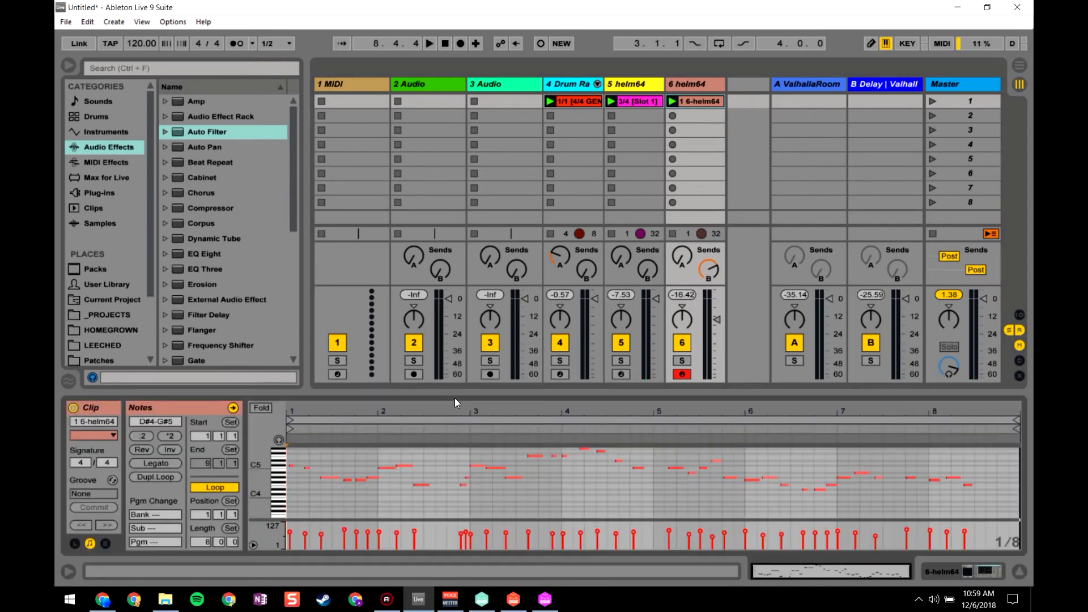
{"action": "left_click_drag", "start_coordinate": [461, 395], "coordinate": [461, 293]}
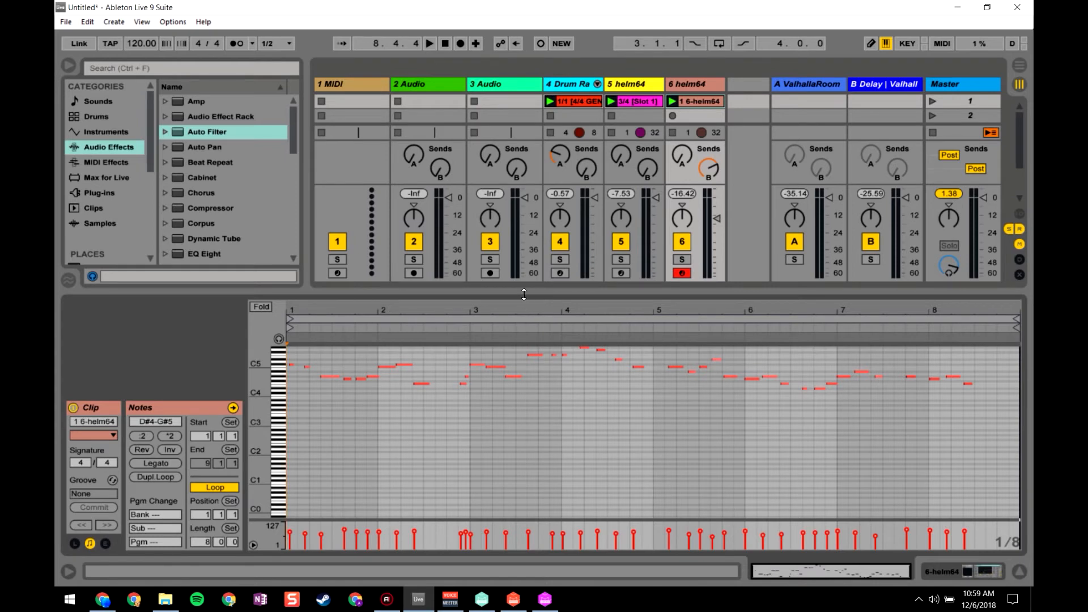
- Select all notes in the recorded track 6 clip and quantize them
{"action": "left_click", "coordinate": [488, 438]}
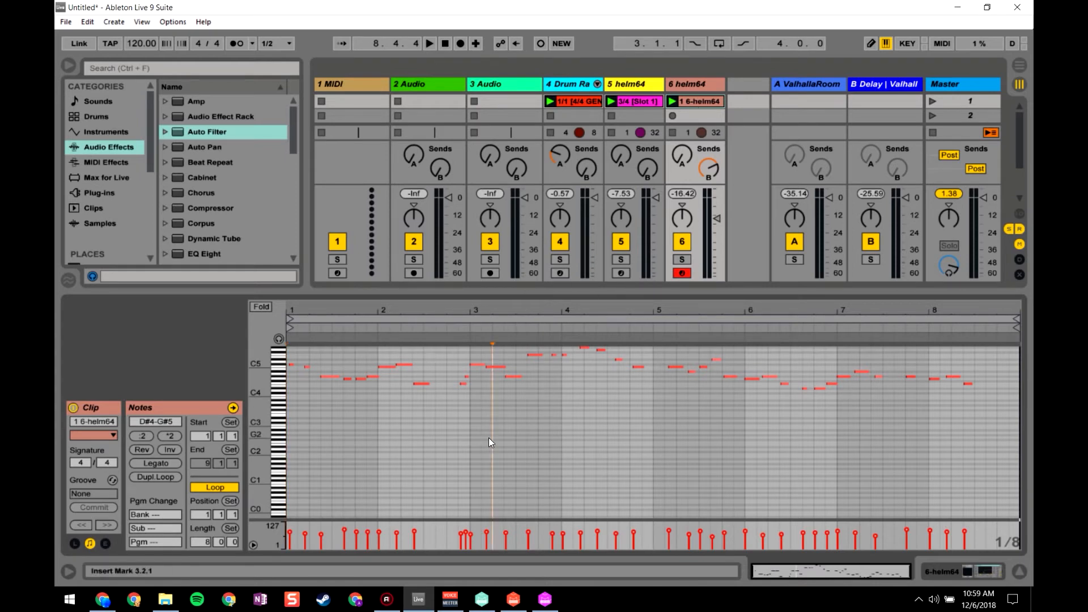
{"action": "key", "text": "ctrl+a"}
{"action": "left_click_drag", "start_coordinate": [351, 311], "coordinate": [424, 352]}
{"action": "left_click_drag", "start_coordinate": [258, 406], "coordinate": [281, 408]}
{"action": "left_click", "coordinate": [333, 431]}
{"action": "key", "text": "ctrl+a"}
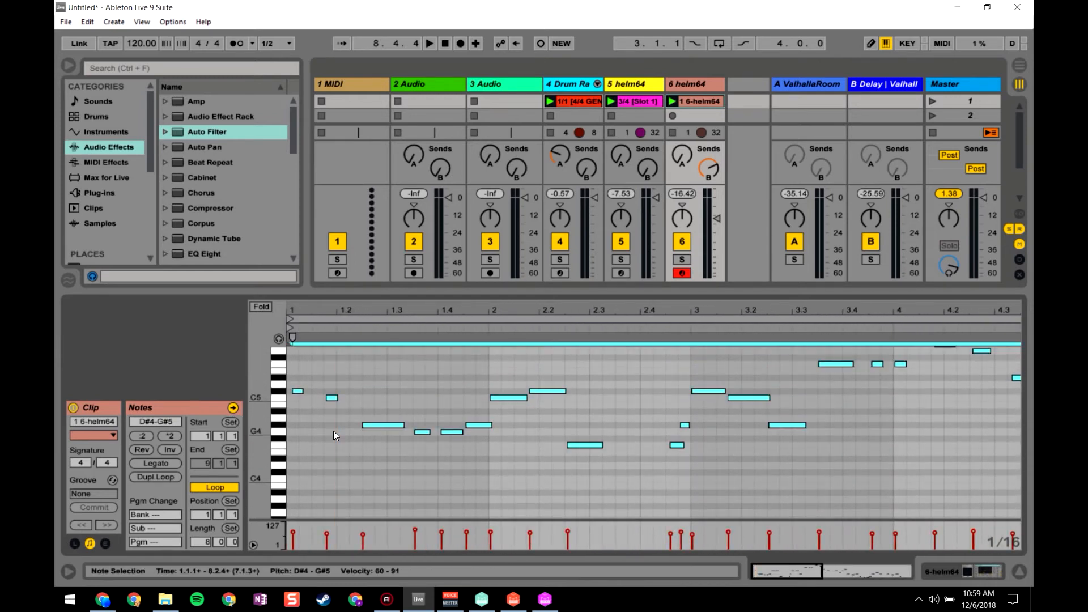
{"action": "key", "text": "ctrl+u"}
- Start playback and move the clip's first C#5 note to begin at 1.1.1
{"action": "left_click", "coordinate": [326, 419]}
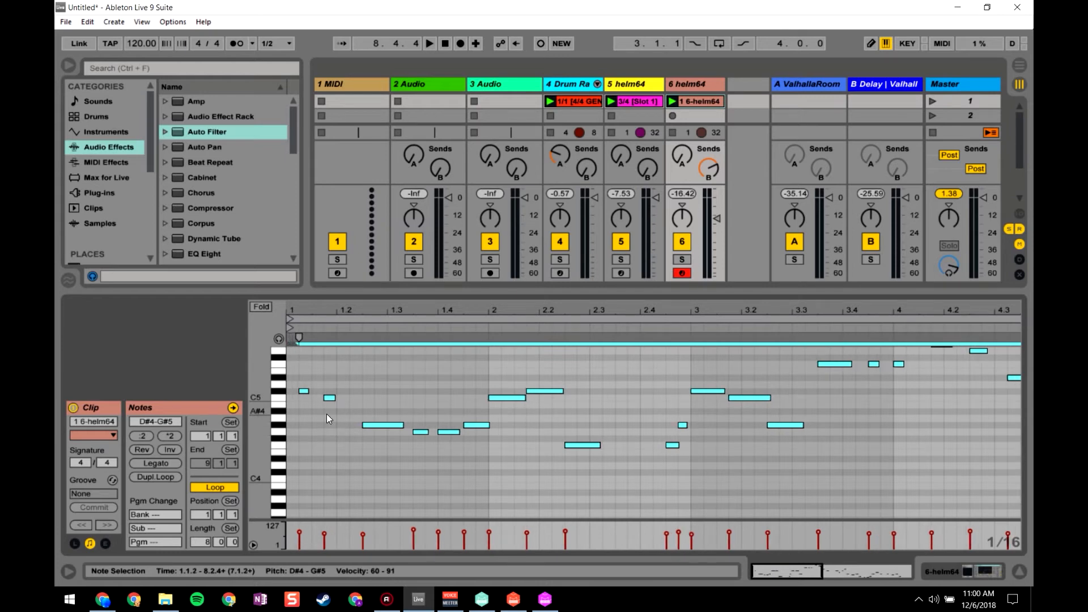
{"action": "key", "text": "space"}
{"action": "left_click_drag", "start_coordinate": [305, 391], "coordinate": [301, 390]}
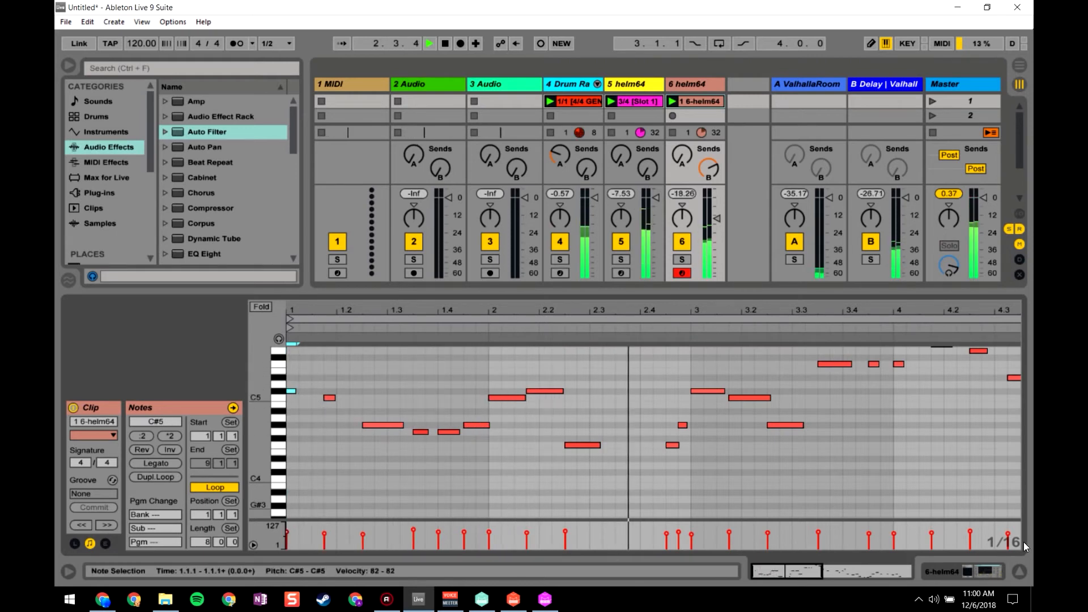
- In the track 6 helm64, transpose oscillator 1 to about -11 semitones and set the cross modulation to 75.60%
{"action": "left_click", "coordinate": [968, 571]}
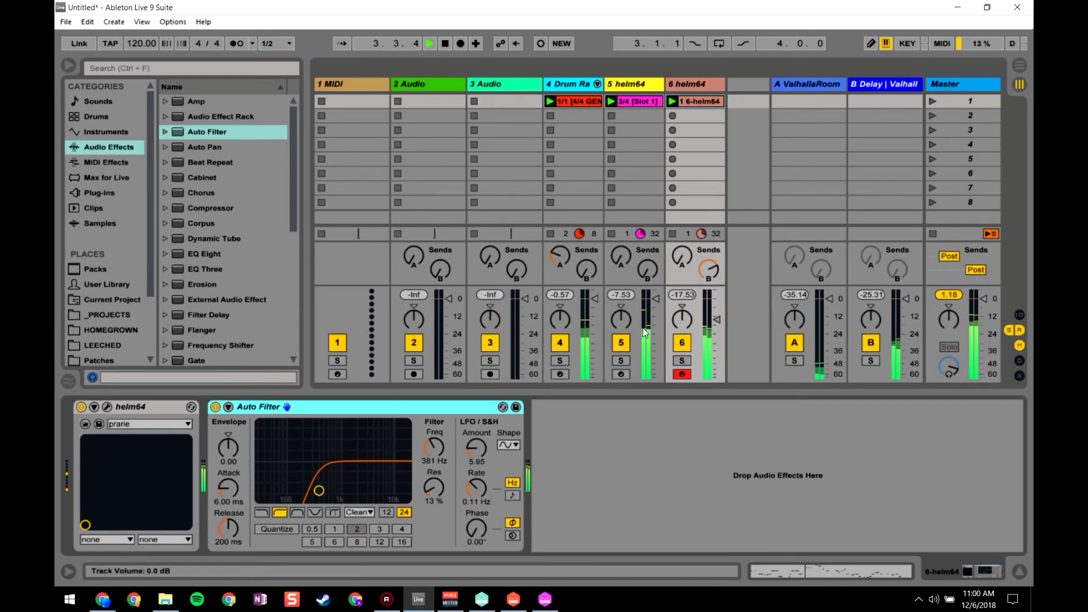
{"action": "left_click", "coordinate": [107, 407]}
{"action": "left_click_drag", "start_coordinate": [675, 104], "coordinate": [662, 157]}
{"action": "left_click", "coordinate": [690, 101]}
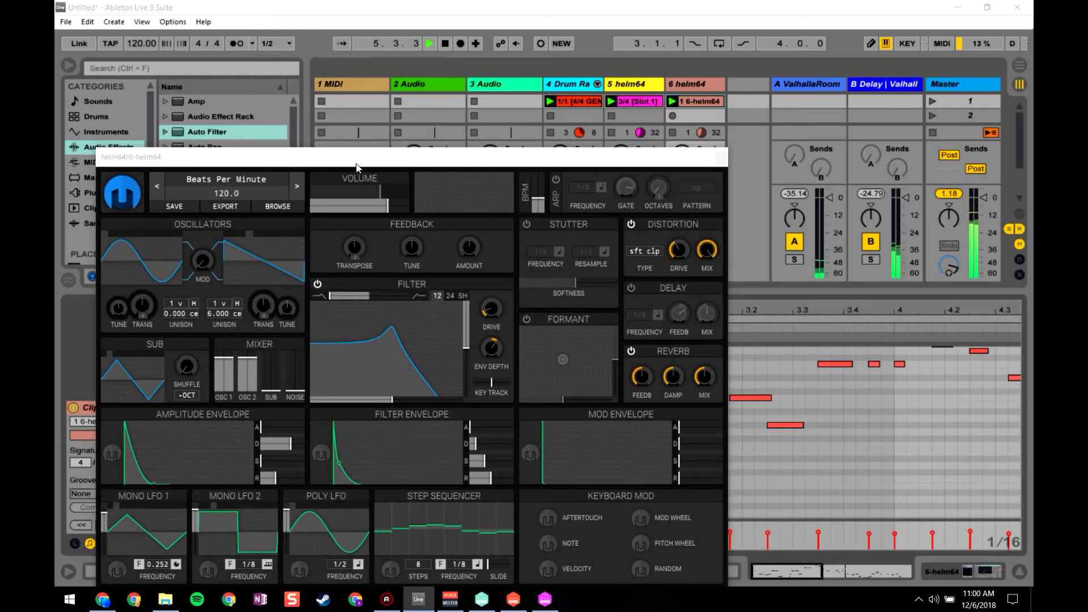
{"action": "left_click_drag", "start_coordinate": [358, 164], "coordinate": [678, 103]}
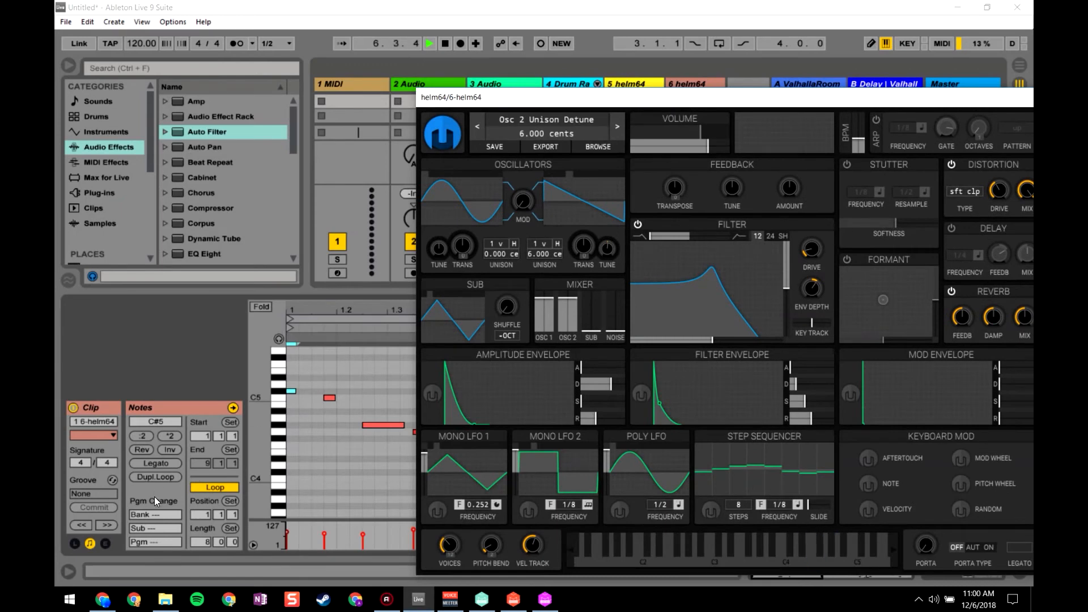
{"action": "left_click_drag", "start_coordinate": [522, 202], "coordinate": [522, 191]}
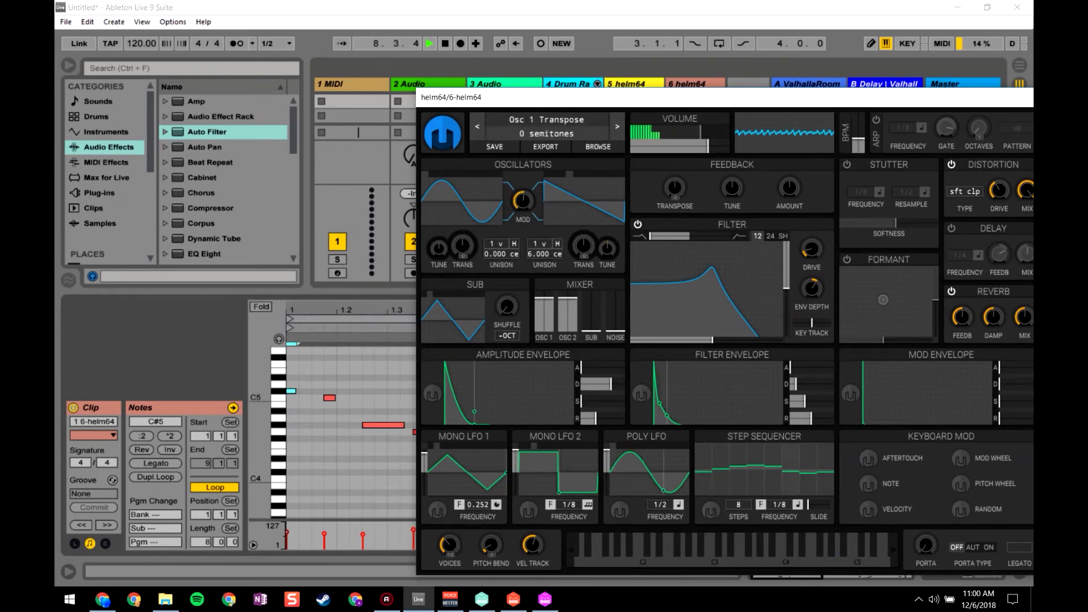
{"action": "left_click_drag", "start_coordinate": [463, 246], "coordinate": [463, 260]}
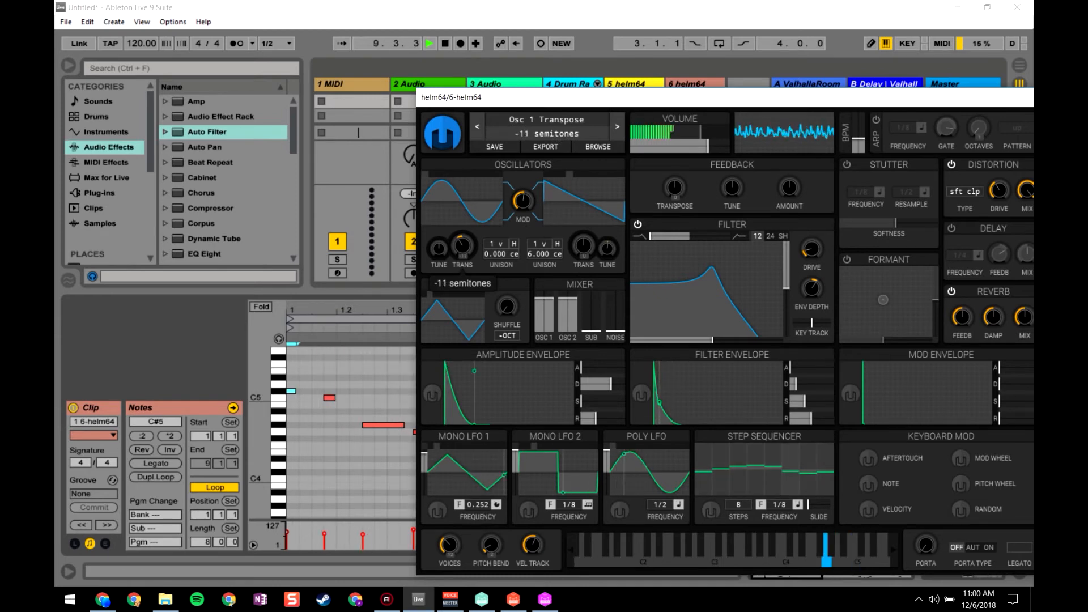
{"action": "left_click_drag", "start_coordinate": [522, 201], "coordinate": [522, 169]}
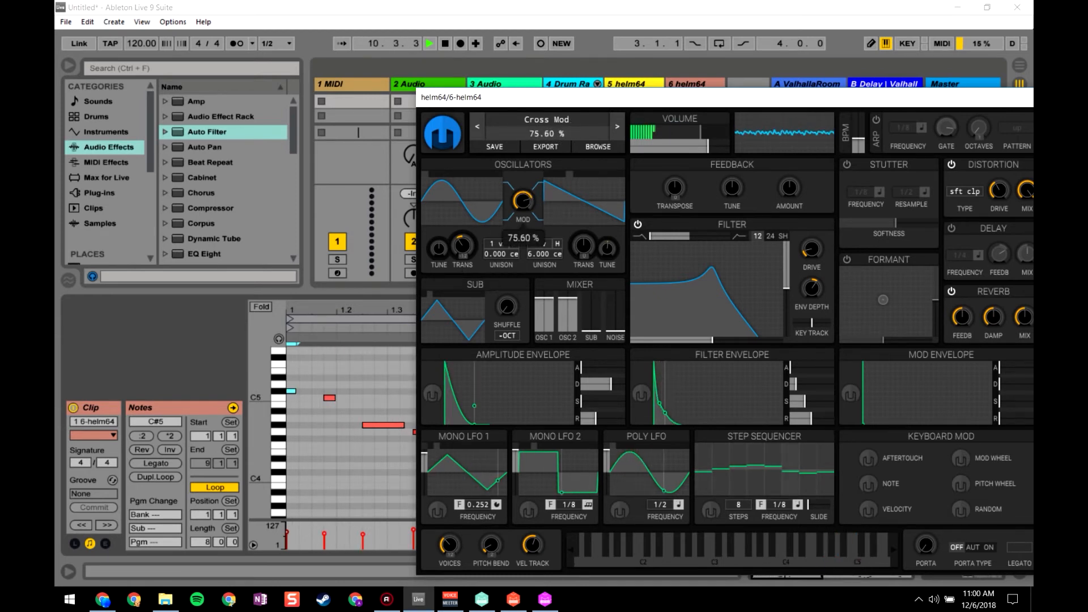
- Turn off the built-in reverb of the track 6 helm64 and close its window
{"action": "left_click_drag", "start_coordinate": [766, 98], "coordinate": [488, 112]}
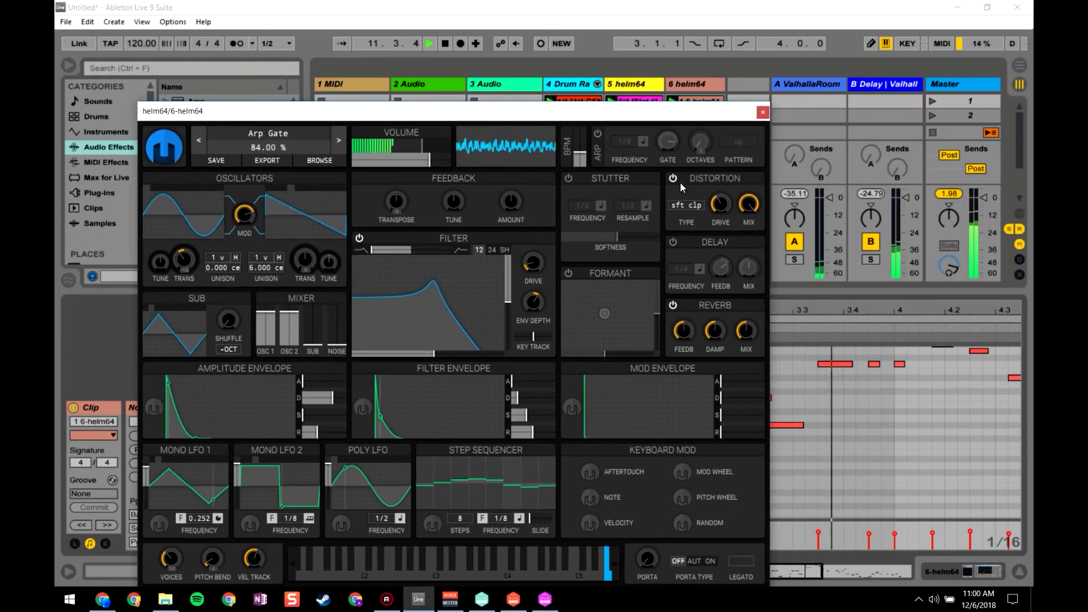
{"action": "left_click", "coordinate": [673, 305]}
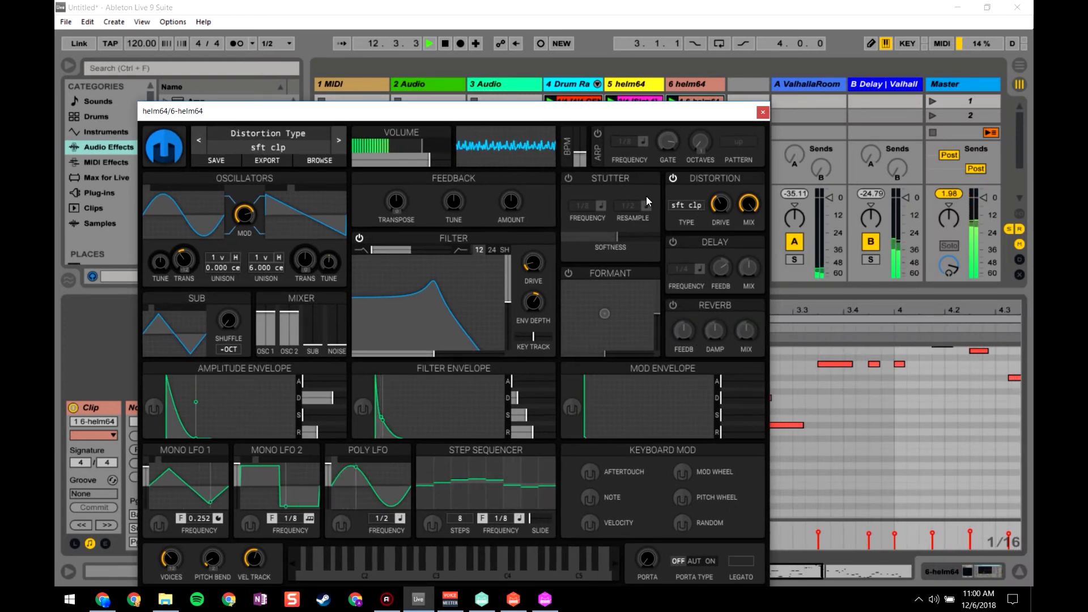
{"action": "left_click", "coordinate": [763, 112]}
- Re-enable the Delay device on return B, set its dry/wet to 64%, and close the ValhallaRoom window
{"action": "left_click", "coordinate": [881, 83]}
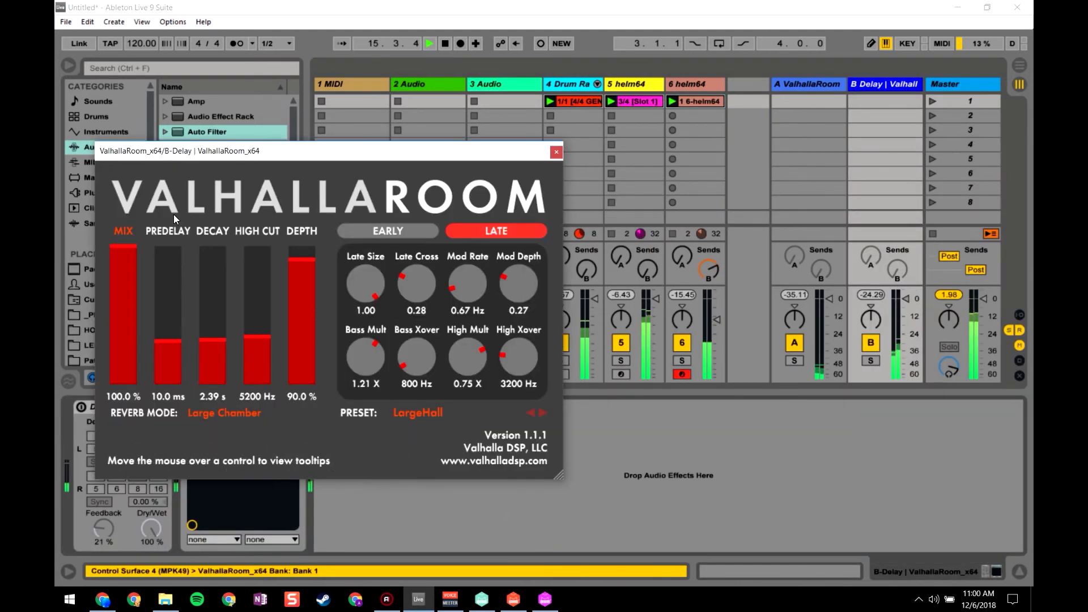
{"action": "left_click_drag", "start_coordinate": [197, 151], "coordinate": [322, 113]}
{"action": "left_click", "coordinate": [82, 408]}
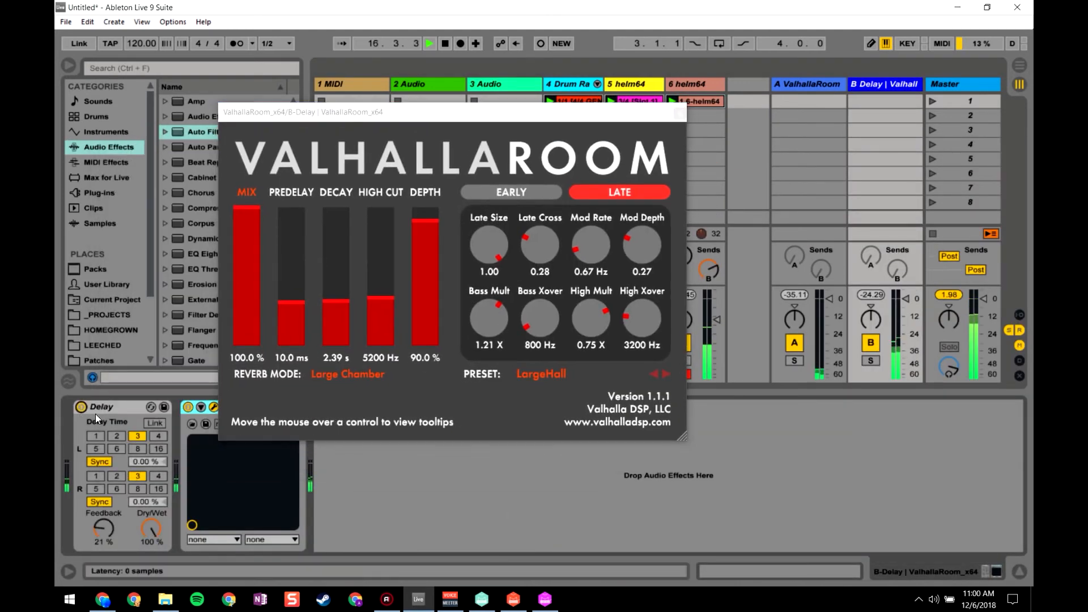
{"action": "mouse_move", "coordinate": [151, 529]}
{"action": "left_mouse_down"}
{"action": "mouse_move", "coordinate": [151, 561]}
{"action": "mouse_move", "coordinate": [150, 525]}
{"action": "left_mouse_up"}
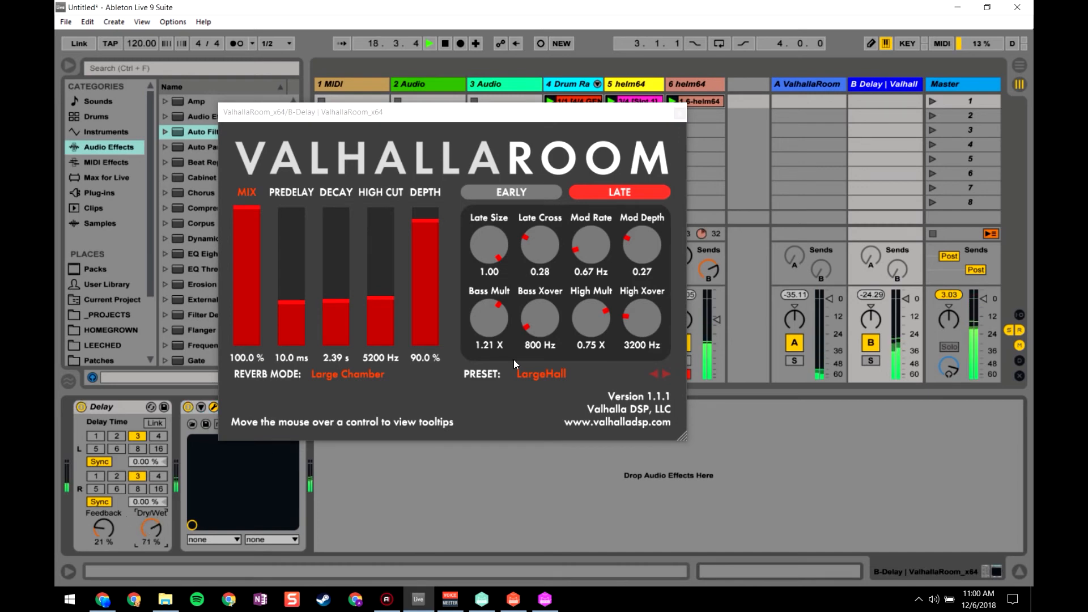
{"action": "left_click", "coordinate": [679, 112]}
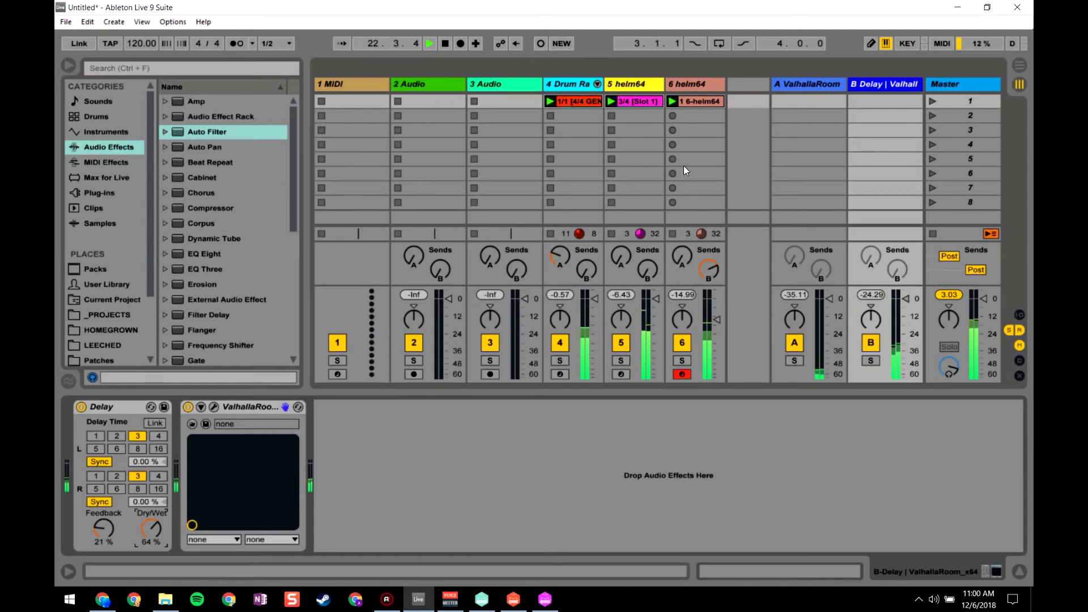
- Open the track 6 clip's notes, show all eight bars, and stop playback
{"action": "left_click", "coordinate": [704, 102]}
{"action": "double_click", "coordinate": [704, 102]}
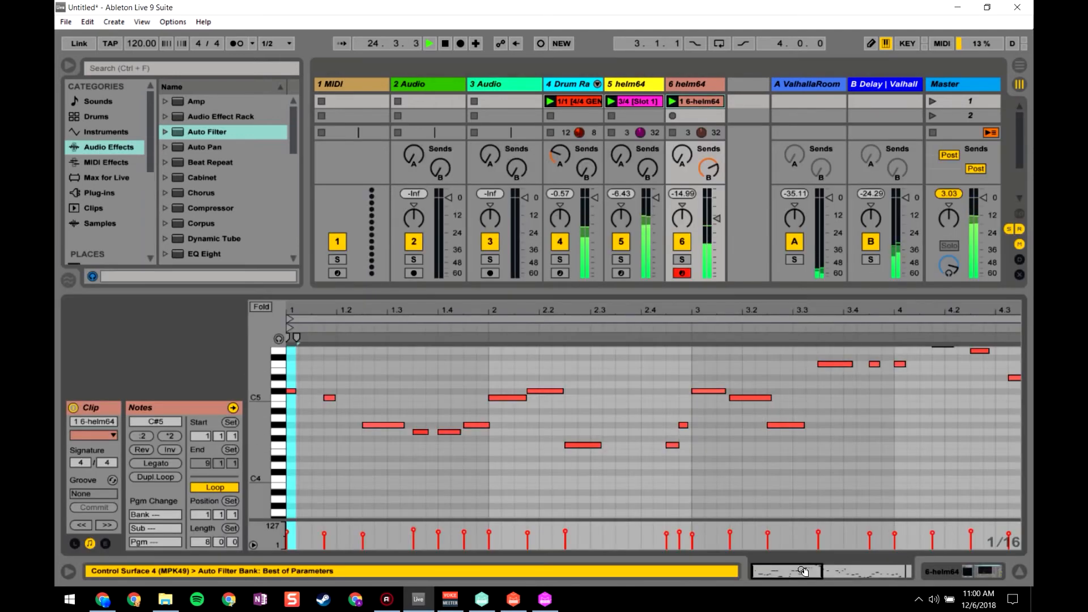
{"action": "key", "text": "space"}
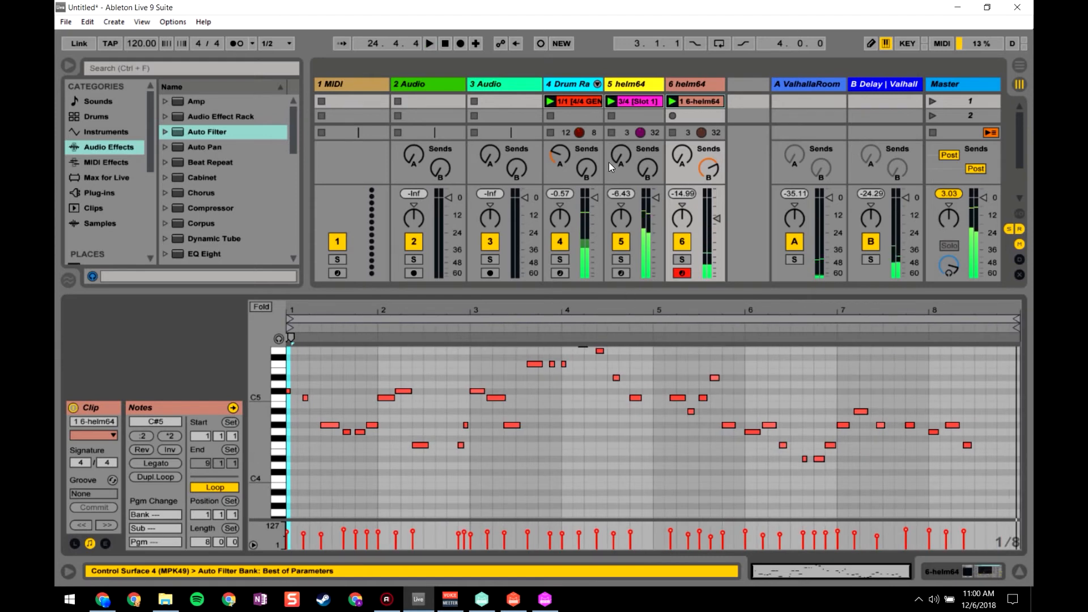
- Hide the mixer's sends and return tracks, reduce the note editor's height, and select the track 6 clip in slot 1
{"action": "left_click", "coordinate": [1010, 229]}
{"action": "left_click", "coordinate": [1015, 229]}
{"action": "left_click_drag", "start_coordinate": [839, 294], "coordinate": [839, 393]}
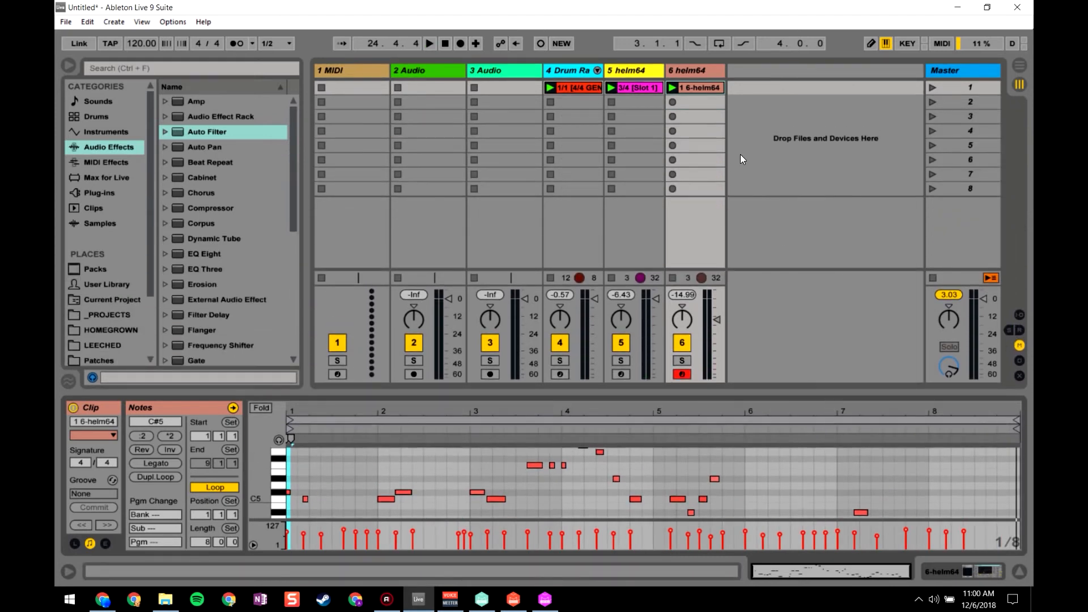
{"action": "left_click", "coordinate": [674, 103]}
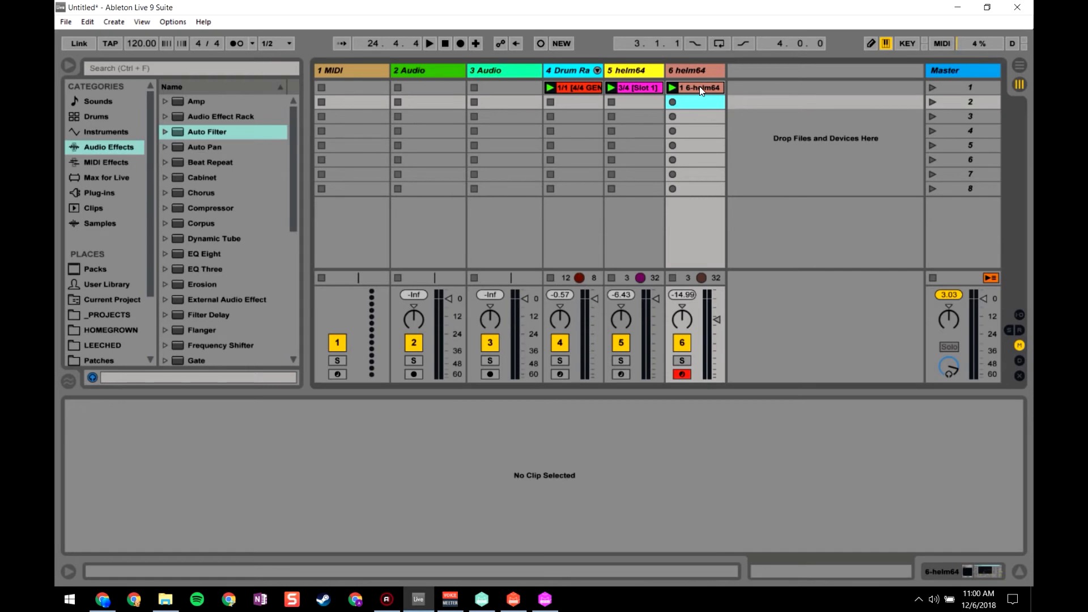
{"action": "left_click", "coordinate": [693, 90]}
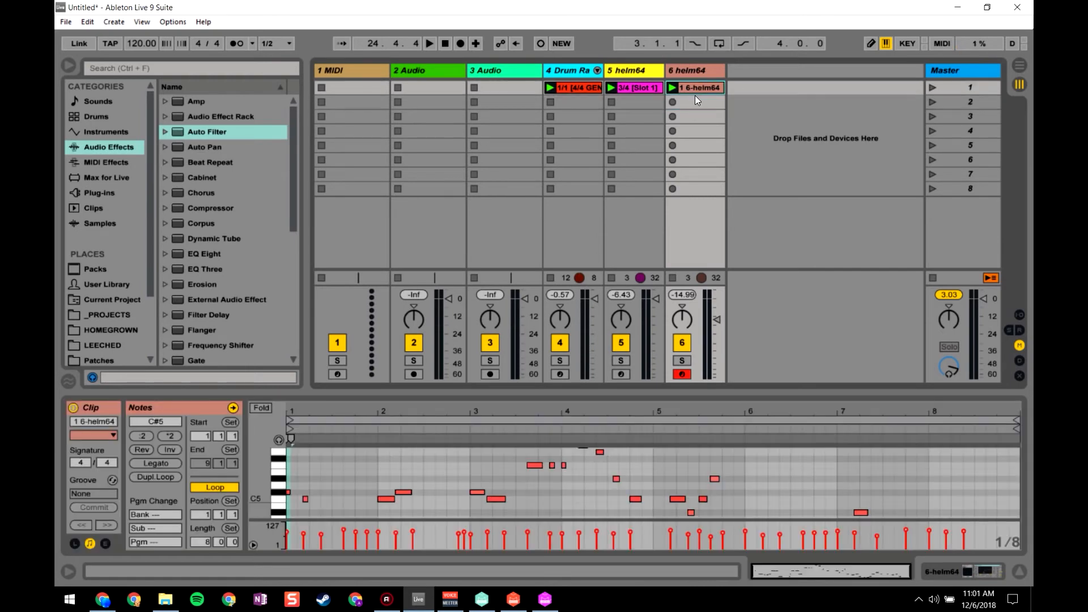
- Copy the 3/4 [Slot 1] clip from track 5 into slot 2 of track 6 and check the notes of both track 6 clips
{"action": "left_click_drag", "start_coordinate": [636, 90], "coordinate": [697, 103]}
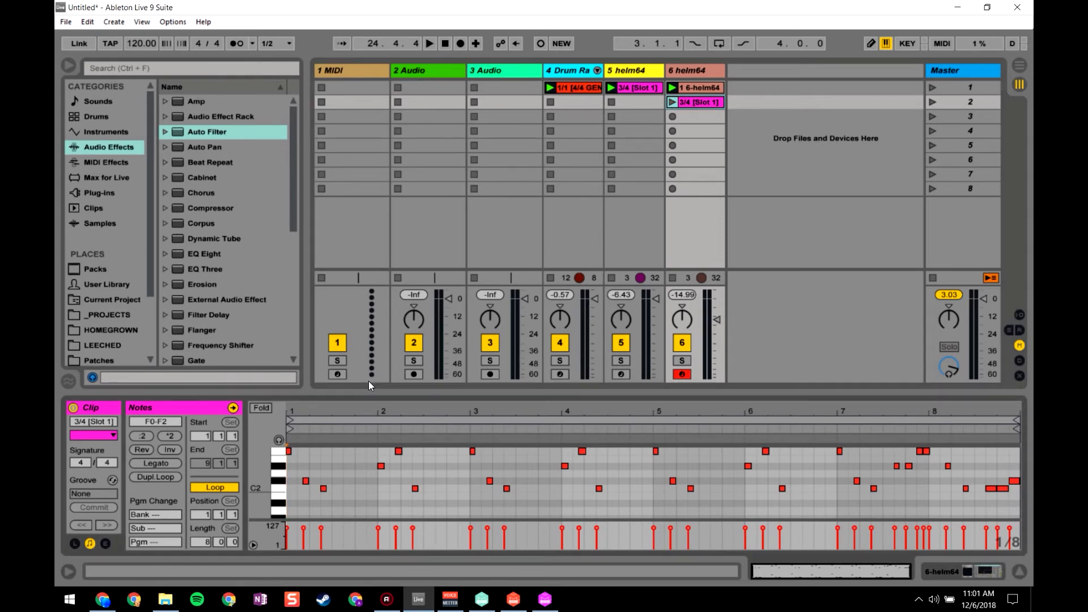
{"action": "left_click", "coordinate": [702, 86]}
{"action": "left_click", "coordinate": [693, 103]}
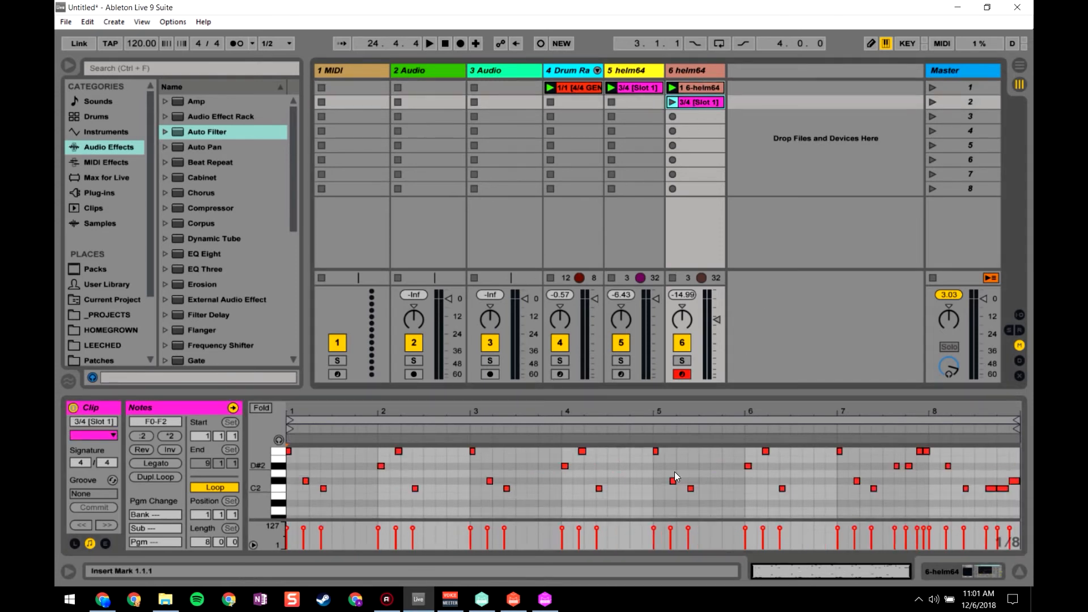
- Open Magenta's Interpolate tool from the track 1 device, move its window off the track 6 clips, and set it to Melody
{"action": "left_click", "coordinate": [551, 604]}
{"action": "left_click", "coordinate": [548, 605]}
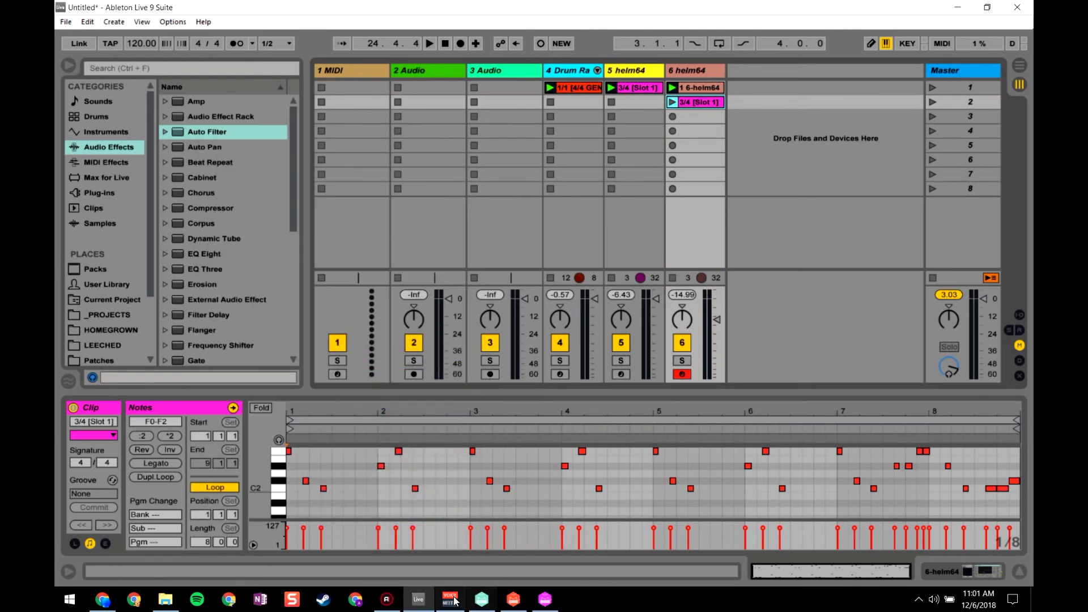
{"action": "left_click", "coordinate": [352, 102]}
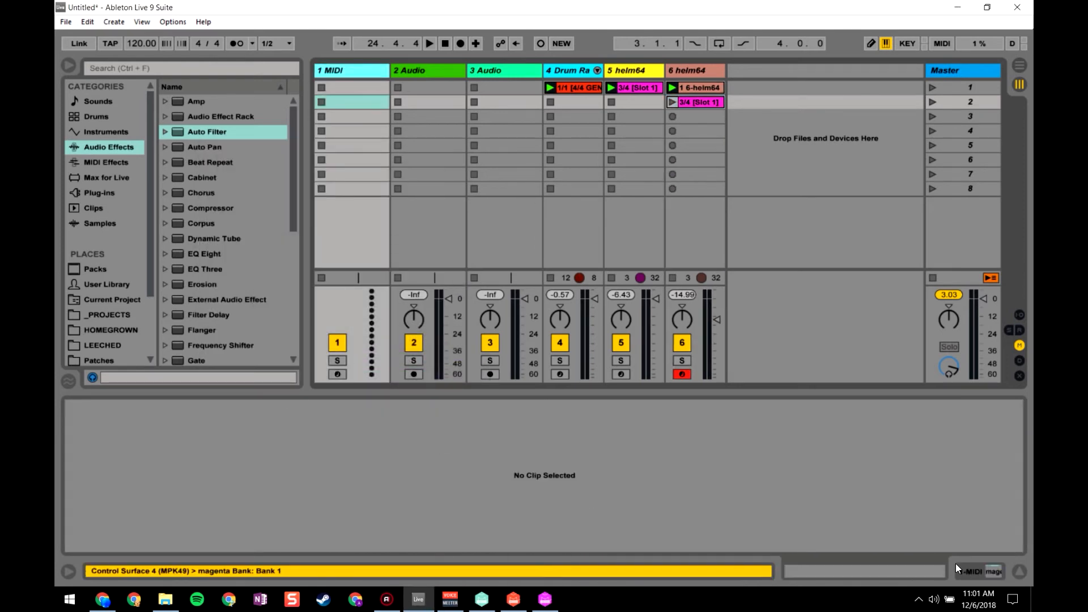
{"action": "left_click", "coordinate": [980, 564]}
{"action": "left_click", "coordinate": [220, 462]}
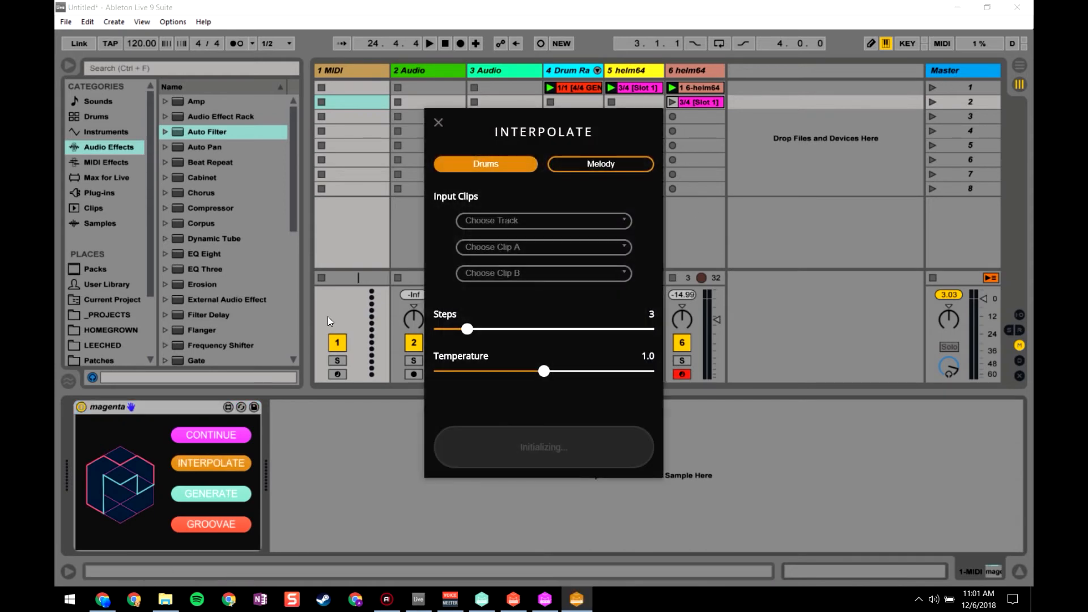
{"action": "left_click_drag", "start_coordinate": [517, 122], "coordinate": [288, 95]}
{"action": "left_click", "coordinate": [371, 138]}
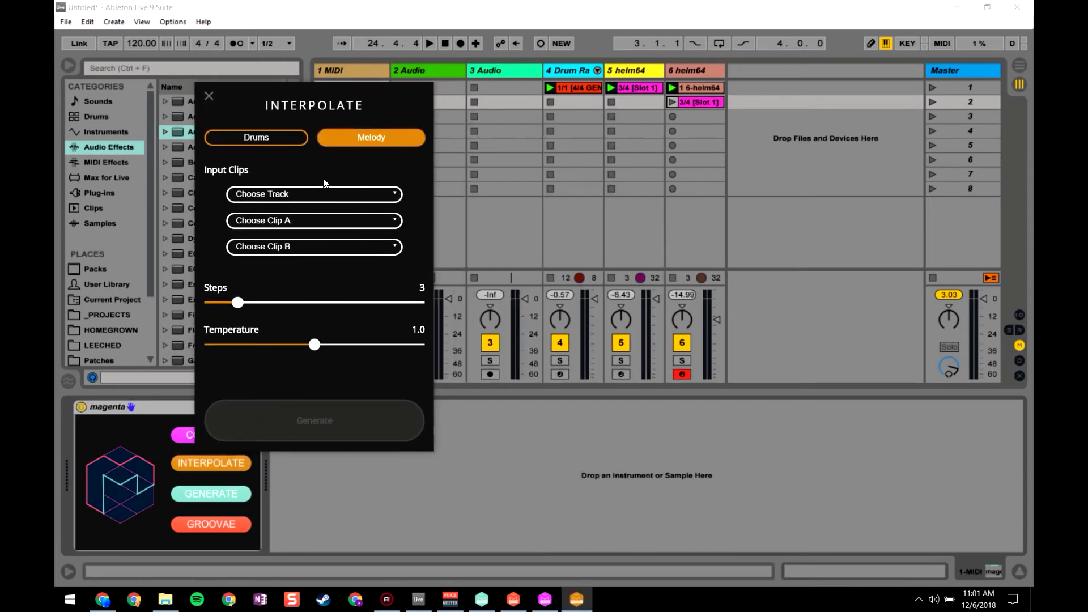
- Choose track 6-helm64 with 1 6-helm64 as clip A and 3/4 [Slot 1] as clip B, and set the steps to 4
{"action": "left_click", "coordinate": [293, 195]}
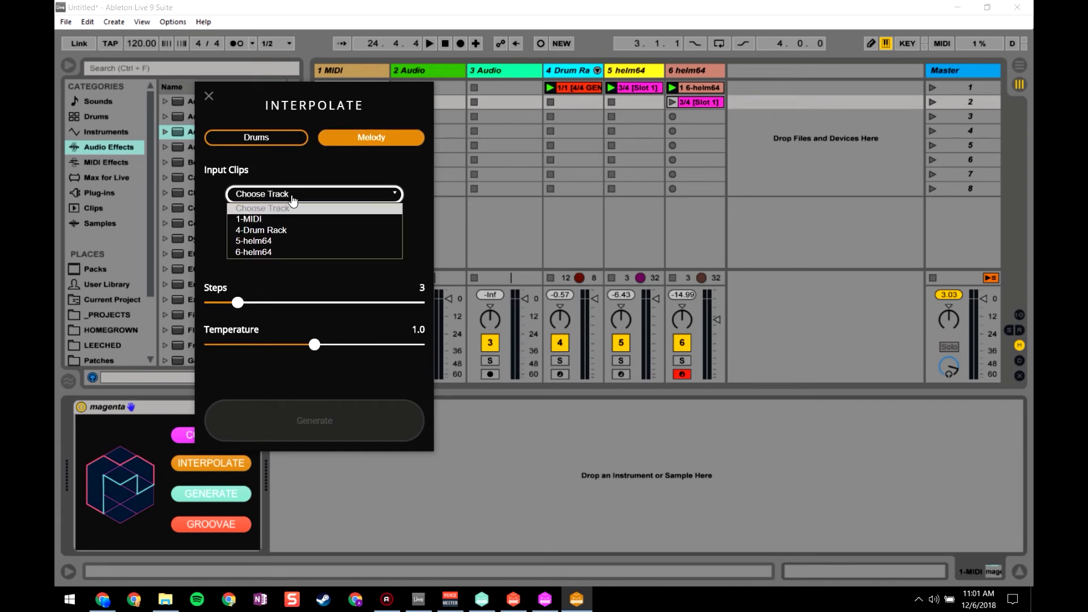
{"action": "left_click", "coordinate": [275, 252]}
{"action": "left_click", "coordinate": [261, 221]}
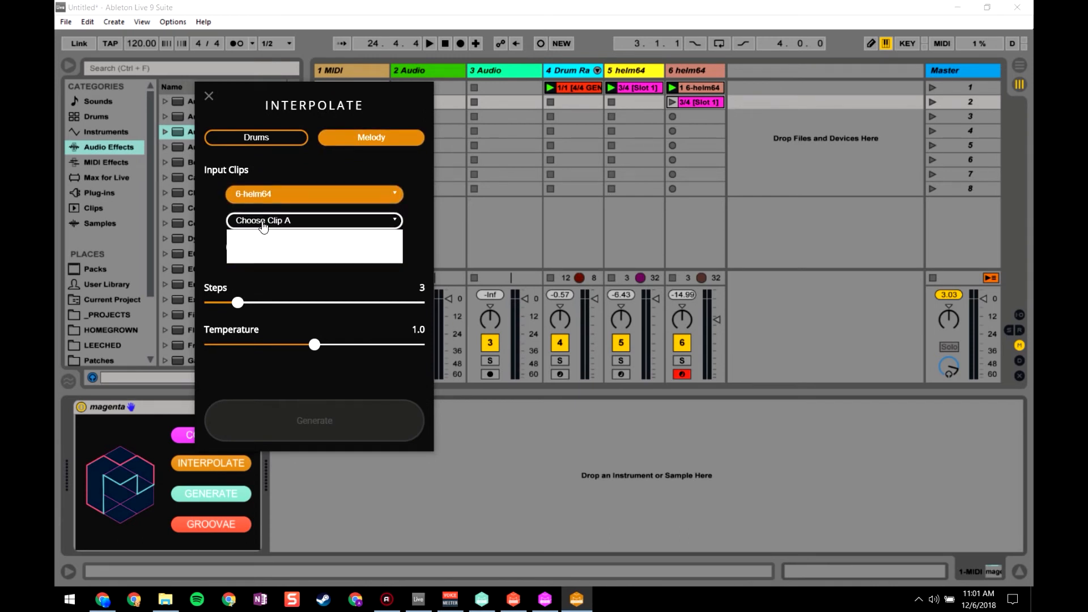
{"action": "left_click", "coordinate": [279, 244]}
{"action": "left_click", "coordinate": [272, 248]}
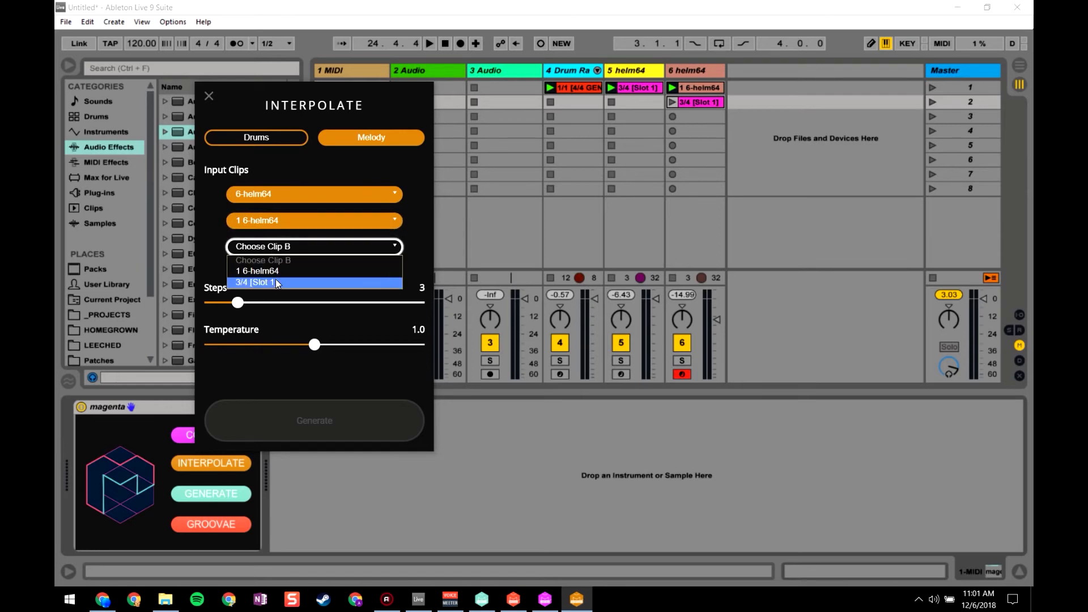
{"action": "left_click", "coordinate": [275, 280]}
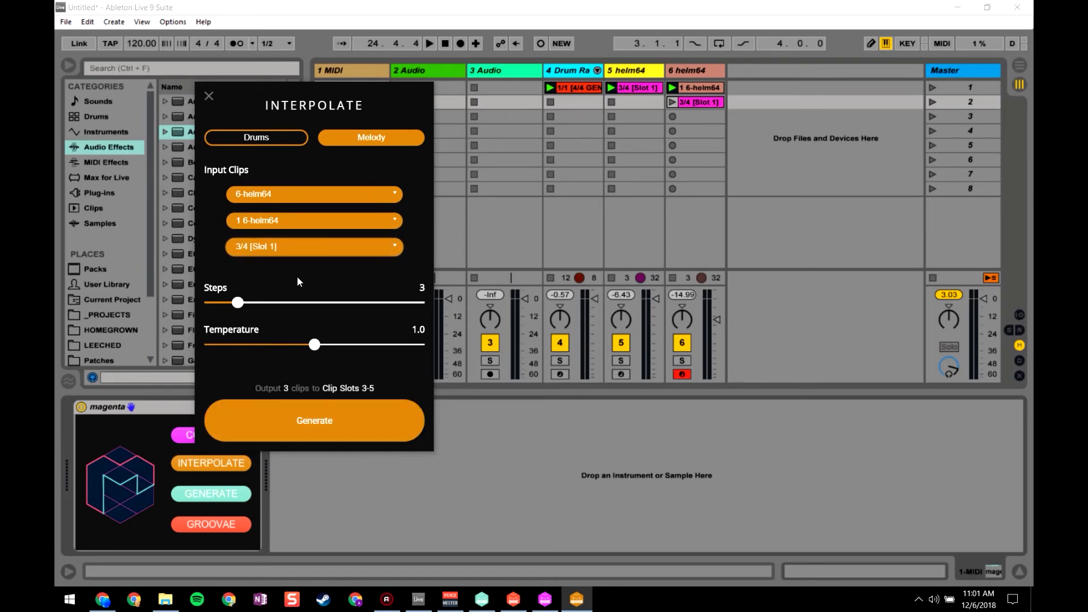
{"action": "left_click_drag", "start_coordinate": [241, 309], "coordinate": [251, 311]}
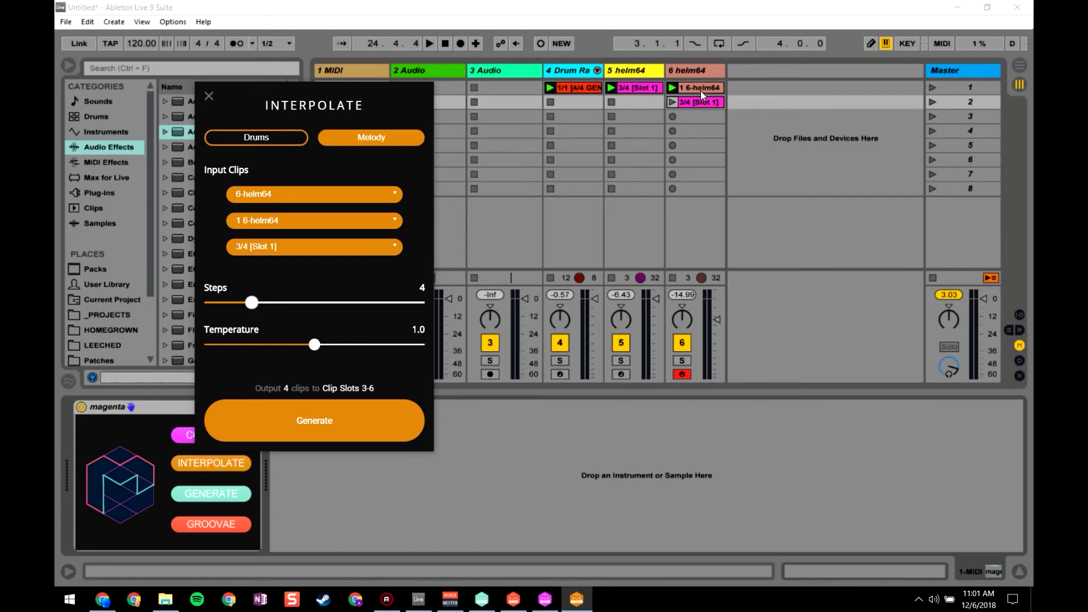
- Swap the input clips so A is 3/4 [Slot 1] and B is 1 6-helm64, and generate the interpolation
{"action": "left_click", "coordinate": [278, 226]}
{"action": "left_click", "coordinate": [277, 260]}
{"action": "left_click", "coordinate": [255, 254]}
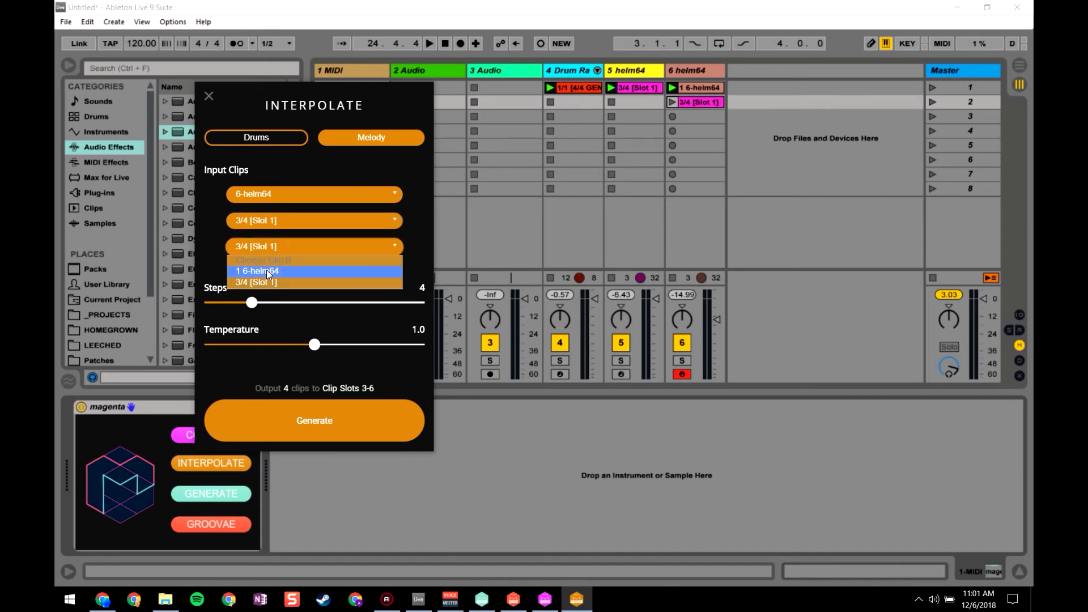
{"action": "left_click", "coordinate": [267, 270]}
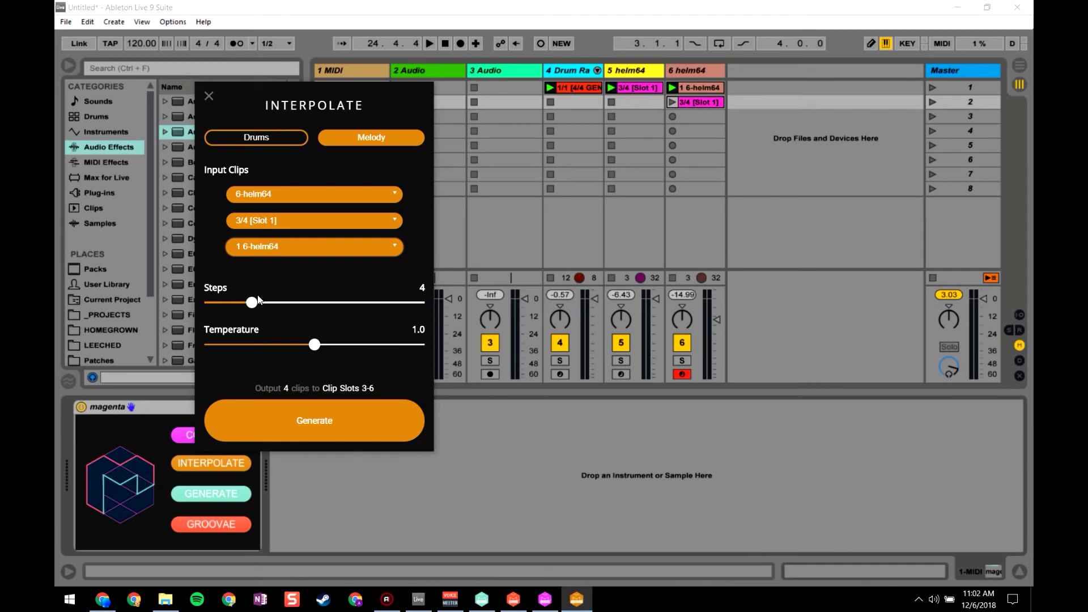
{"action": "left_click", "coordinate": [317, 420]}
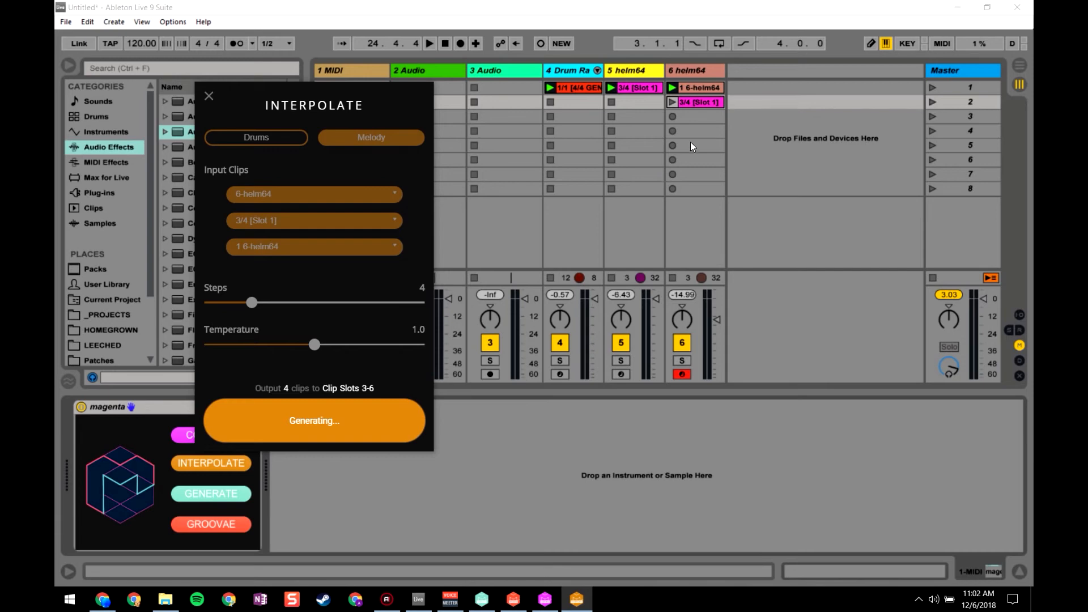
- Play the first interpolated clip in slot 3 of track 6 with tracks 4 and 5 muted, and show its notes
{"action": "left_click", "coordinate": [695, 116]}
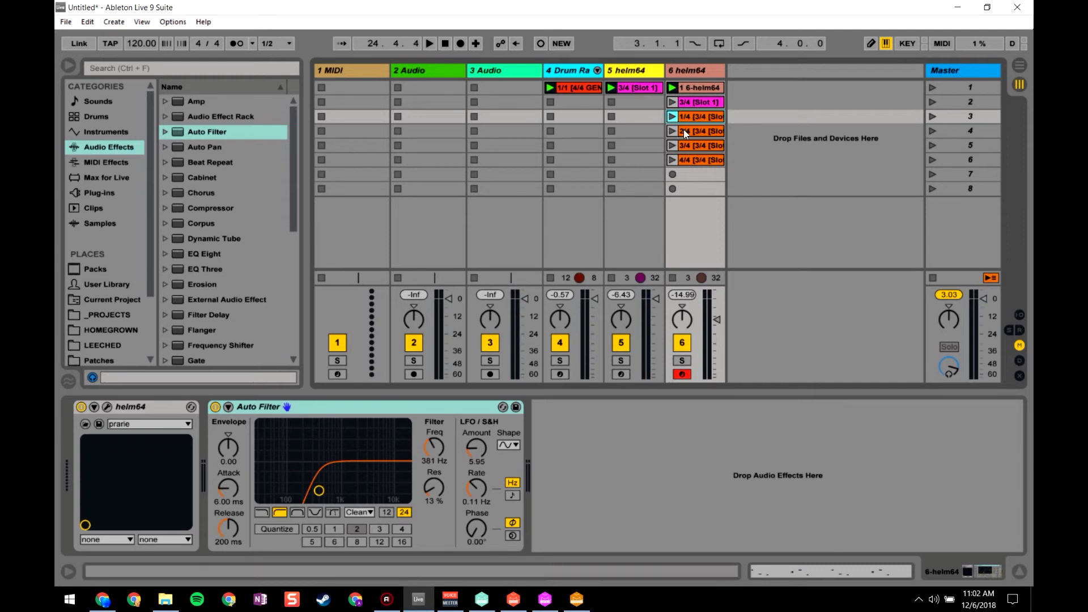
{"action": "left_click", "coordinate": [672, 117]}
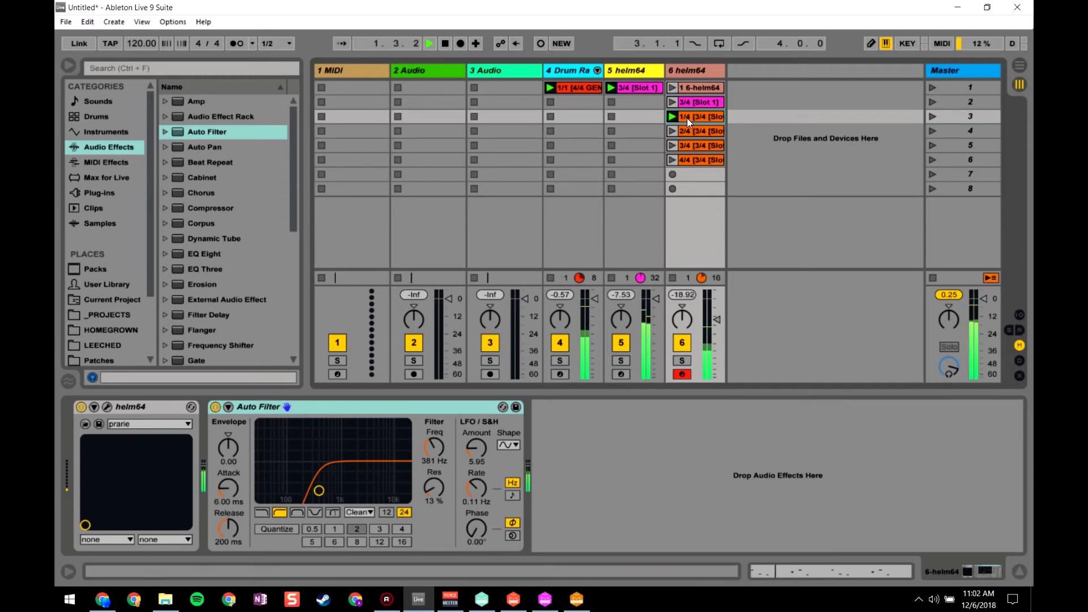
{"action": "left_click", "coordinate": [560, 343]}
{"action": "left_click", "coordinate": [620, 343]}
{"action": "left_click", "coordinate": [699, 115]}
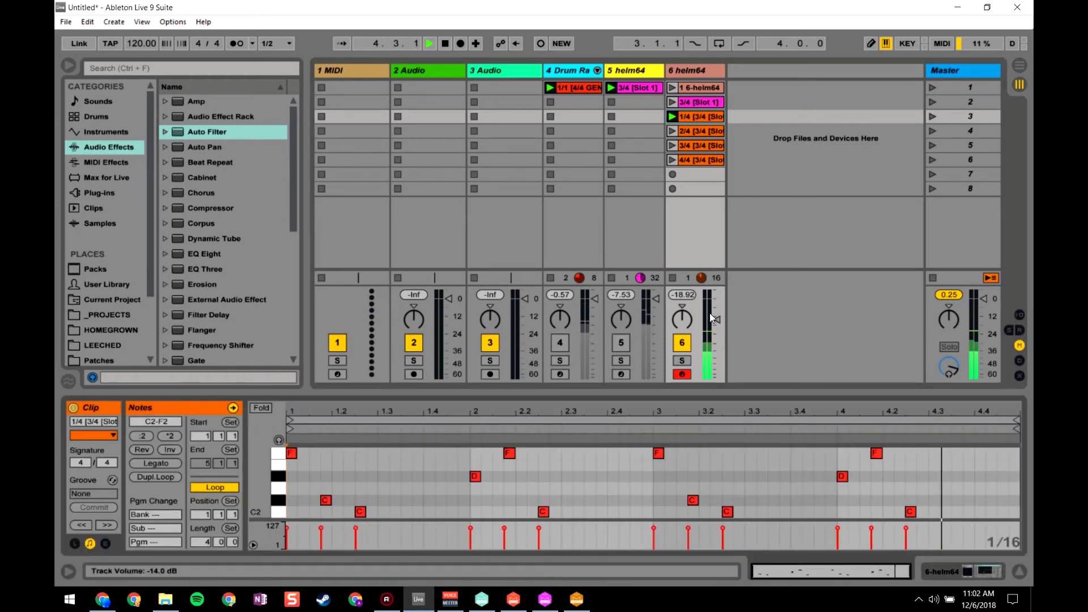
- Audition the slot 4 clip of track 6 with track 5 unmuted and the drums muted, and enlarge the note editor
{"action": "left_click", "coordinate": [686, 130]}
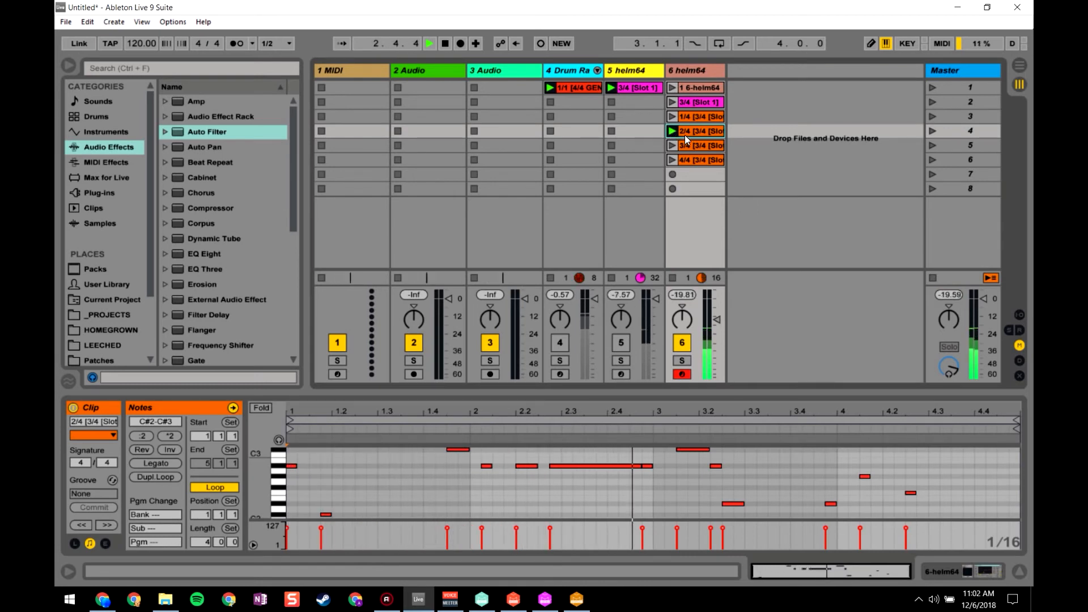
{"action": "left_click", "coordinate": [560, 343]}
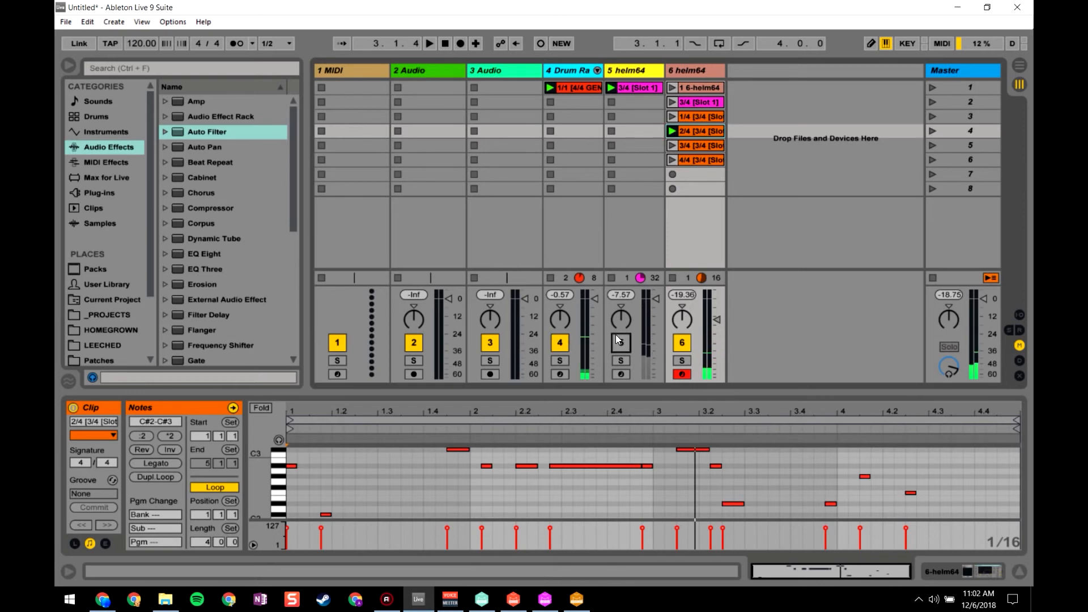
{"action": "left_click", "coordinate": [620, 342]}
{"action": "left_click", "coordinate": [559, 343]}
{"action": "key", "text": "space"}
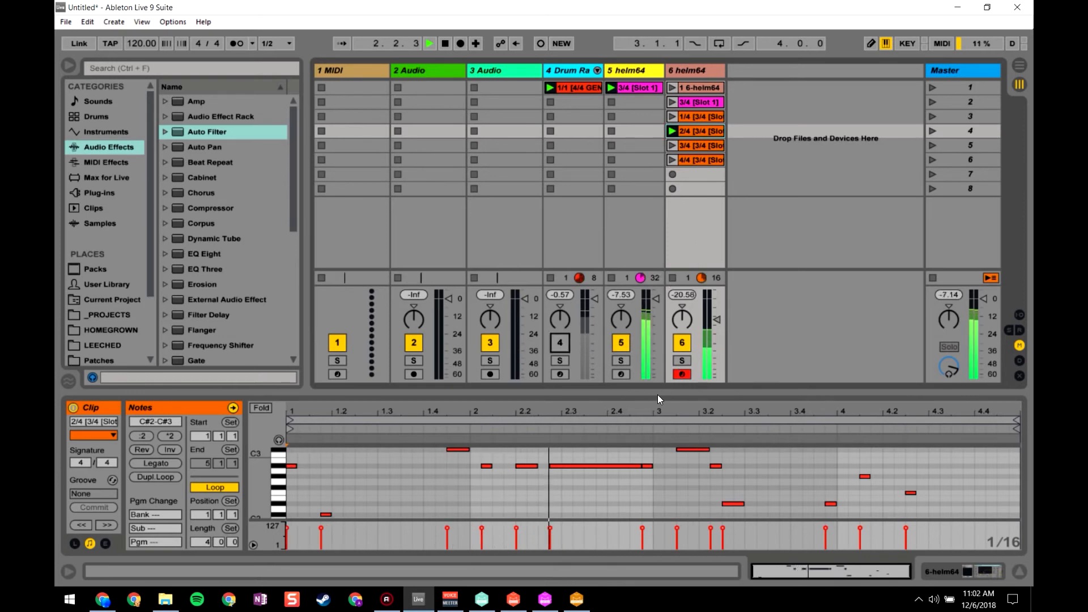
{"action": "left_click_drag", "start_coordinate": [654, 391], "coordinate": [660, 368]}
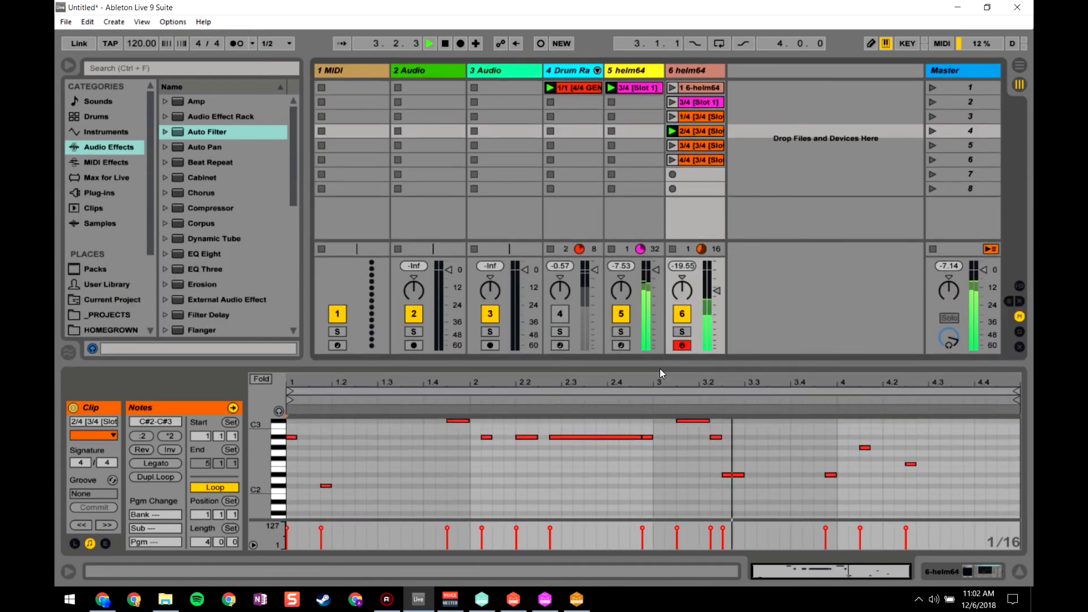
{"action": "key", "text": "space"}
- Play the track 6 clips in slots 5 and 6 with their notes shown, and stop playback
{"action": "key", "text": "shift+Tab"}
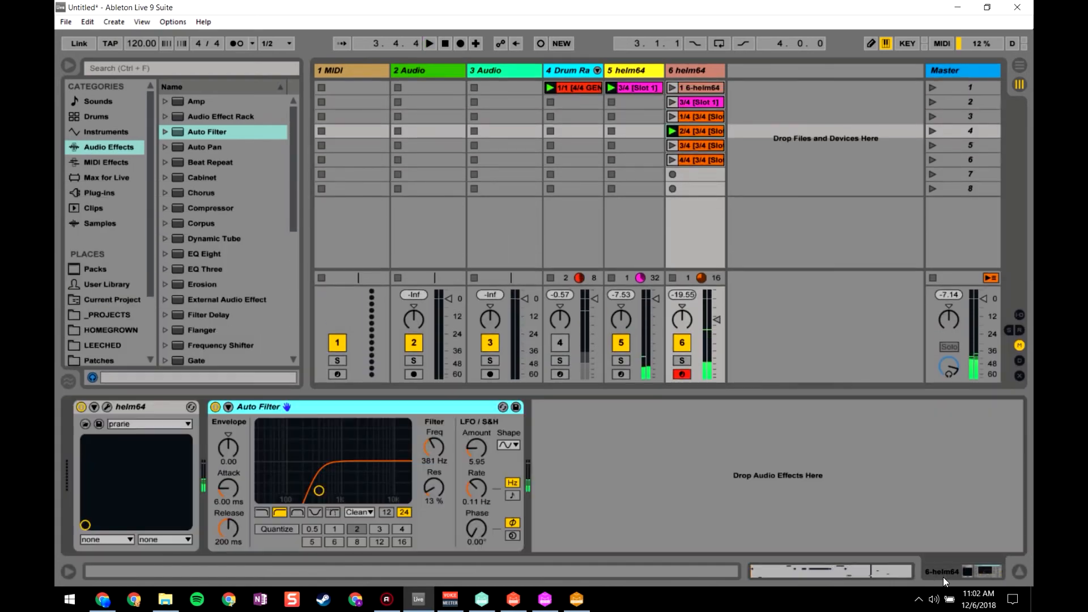
{"action": "left_click", "coordinate": [673, 145]}
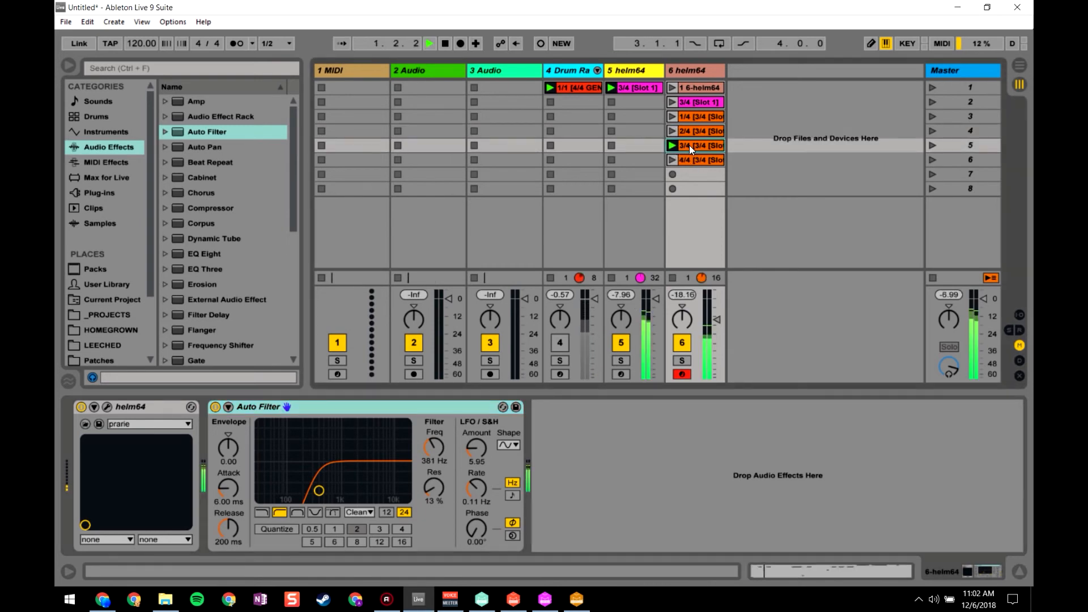
{"action": "key", "text": "shift+Tab"}
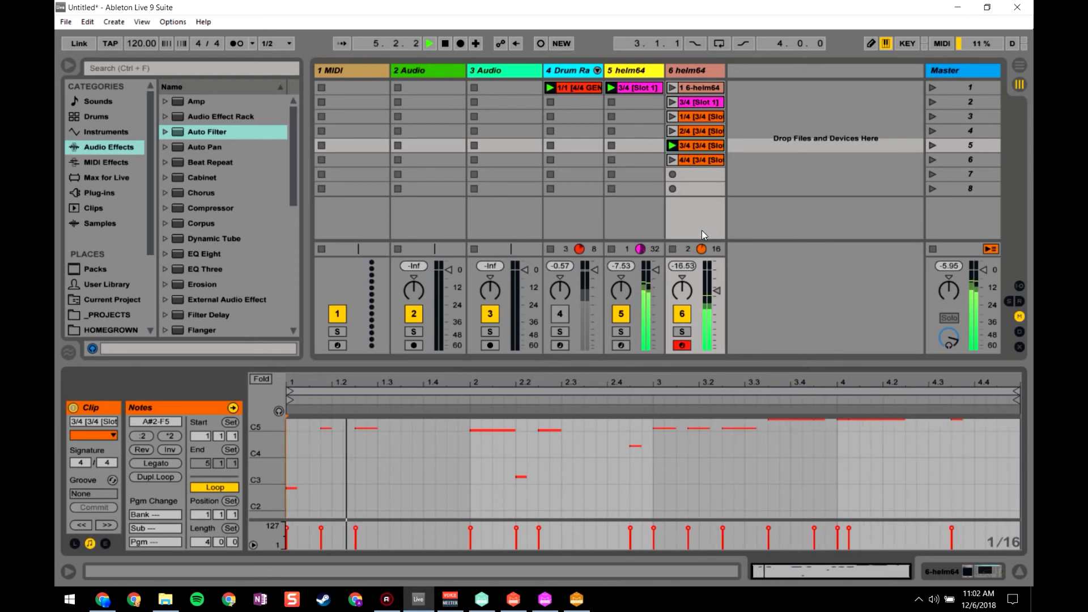
{"action": "left_click", "coordinate": [671, 162]}
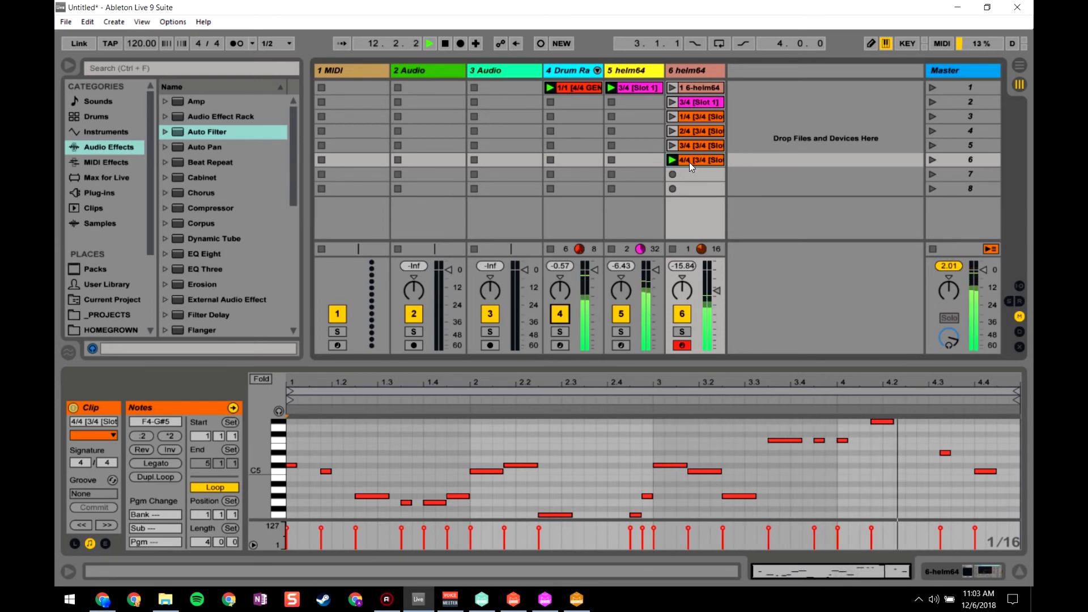
{"action": "key", "text": "space"}
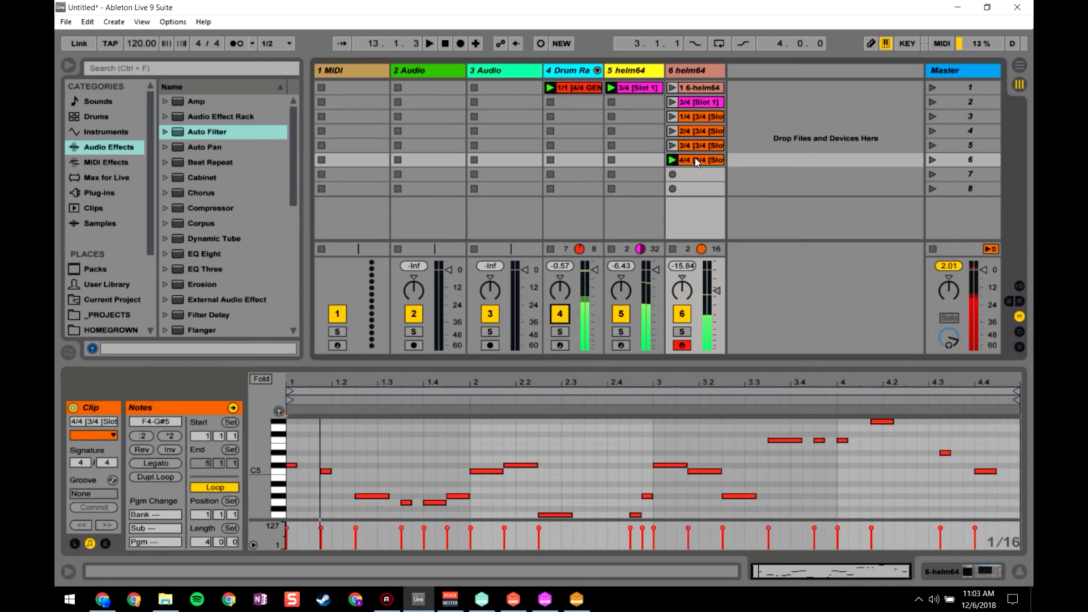
- Move the slot 5 clip of track 6 to slot 8 and delete the other interpolated clips from slots 3 to 6
{"action": "left_click_drag", "start_coordinate": [687, 143], "coordinate": [689, 188]}
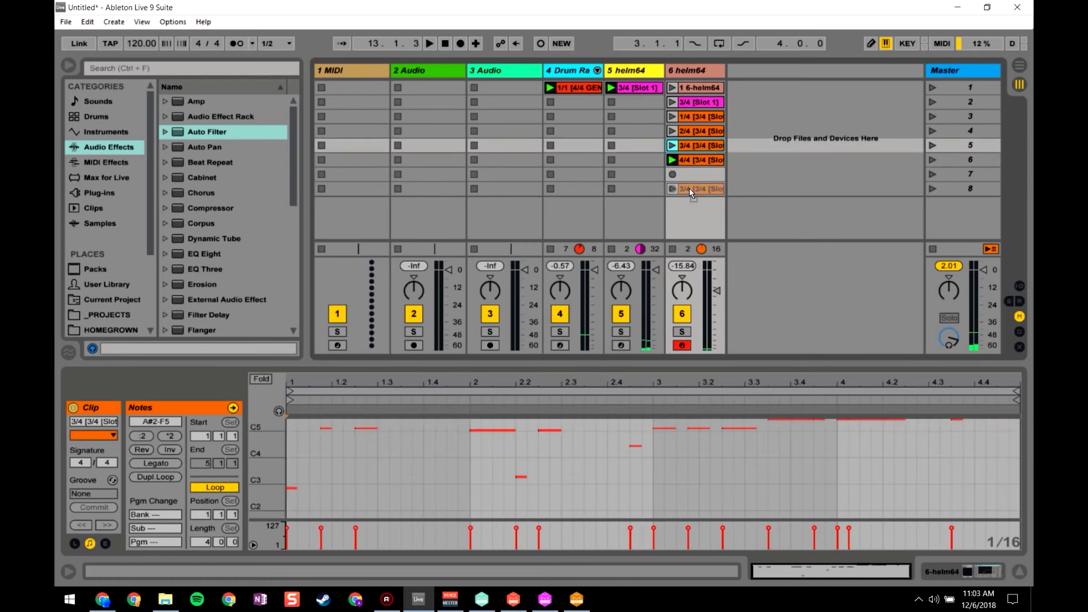
{"action": "left_click", "coordinate": [690, 157]}
{"action": "left_click", "coordinate": [690, 121], "text": "shift"}
{"action": "key", "text": "Delete"}
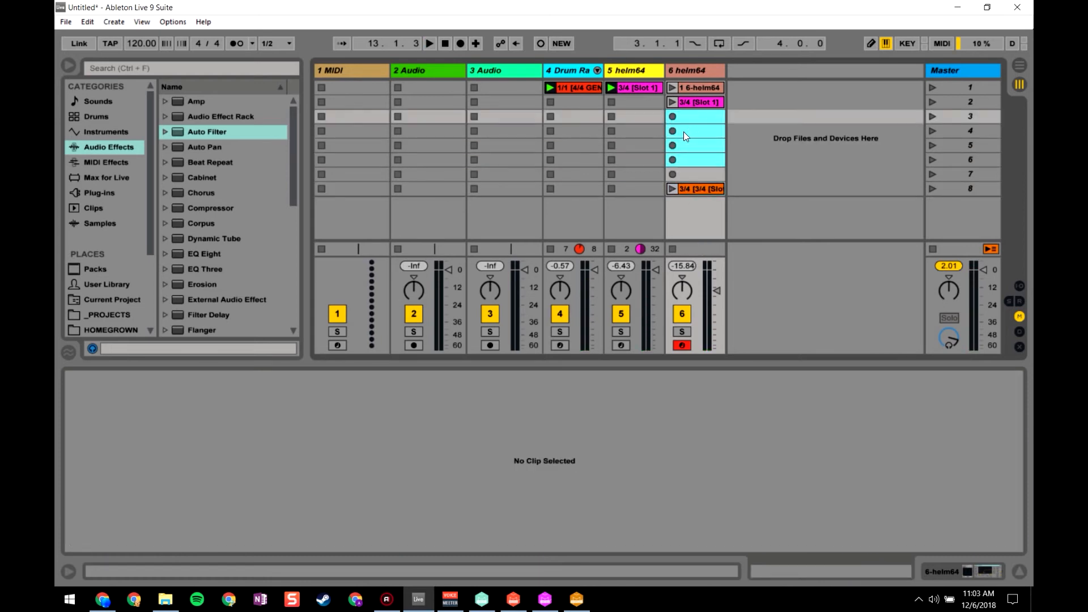
- Insert three scenes below scene 8 and move the kept interpolated clip on track 6 to slot 11
{"action": "left_click", "coordinate": [686, 102]}
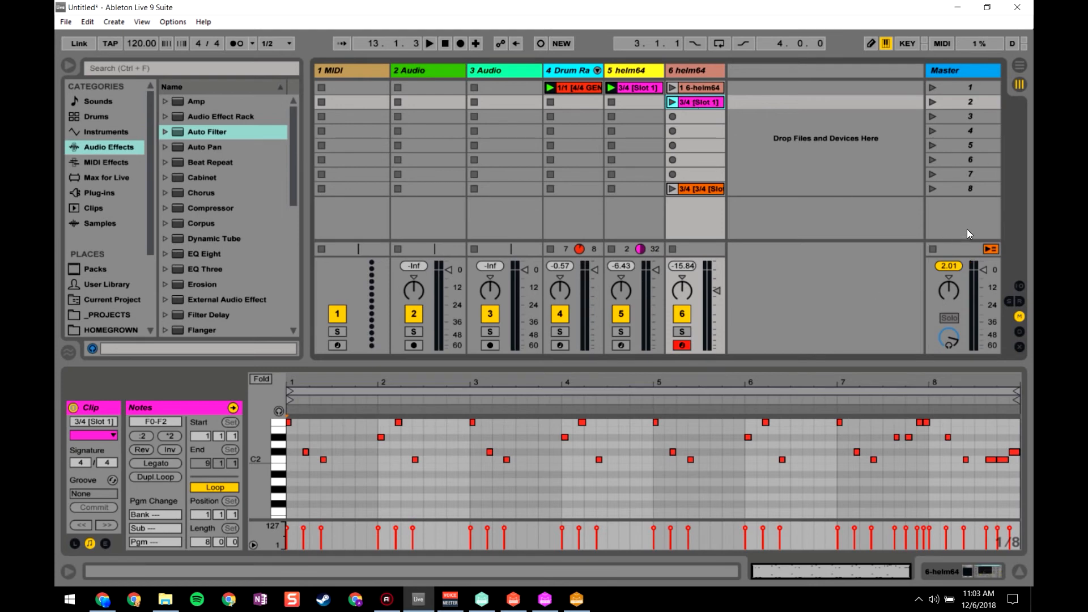
{"action": "left_click", "coordinate": [701, 190]}
{"action": "key", "text": "ctrl+i"}
{"action": "key", "text": "ctrl+i"}
{"action": "key", "text": "ctrl+i"}
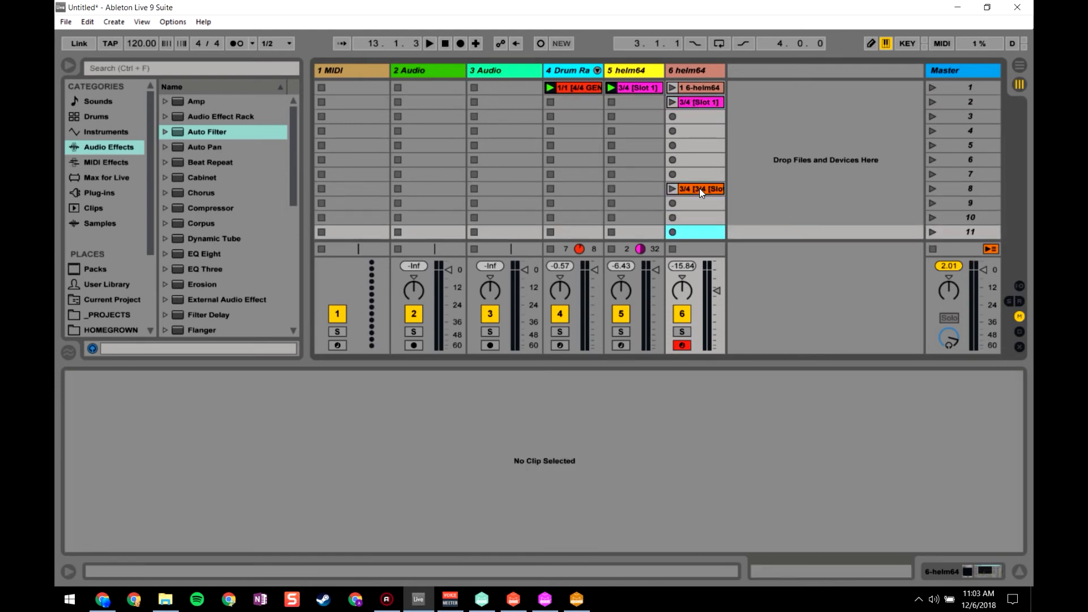
{"action": "left_click_drag", "start_coordinate": [699, 188], "coordinate": [691, 221]}
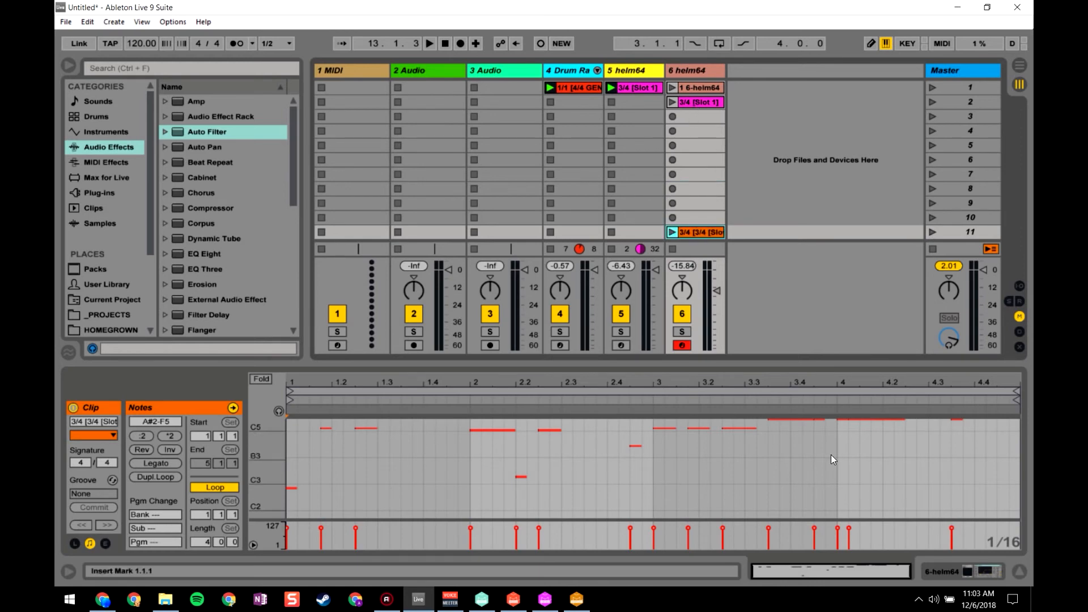
- Bring the Interpolate window back, move it aside, and set the steps to 6 and the temperature to 1.4
{"action": "left_click", "coordinate": [578, 599]}
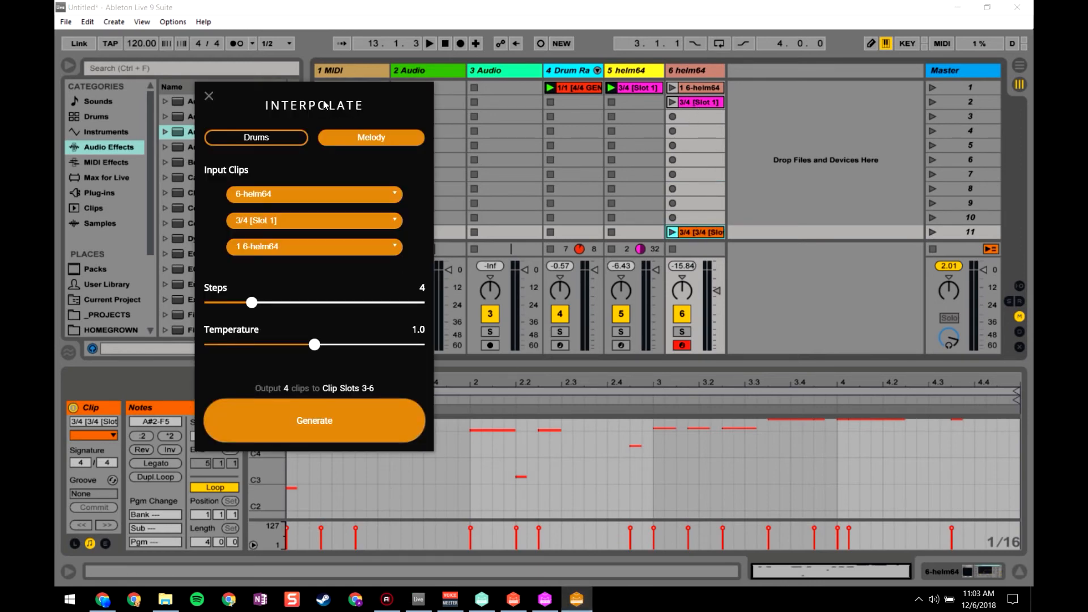
{"action": "left_click_drag", "start_coordinate": [325, 105], "coordinate": [274, 126]}
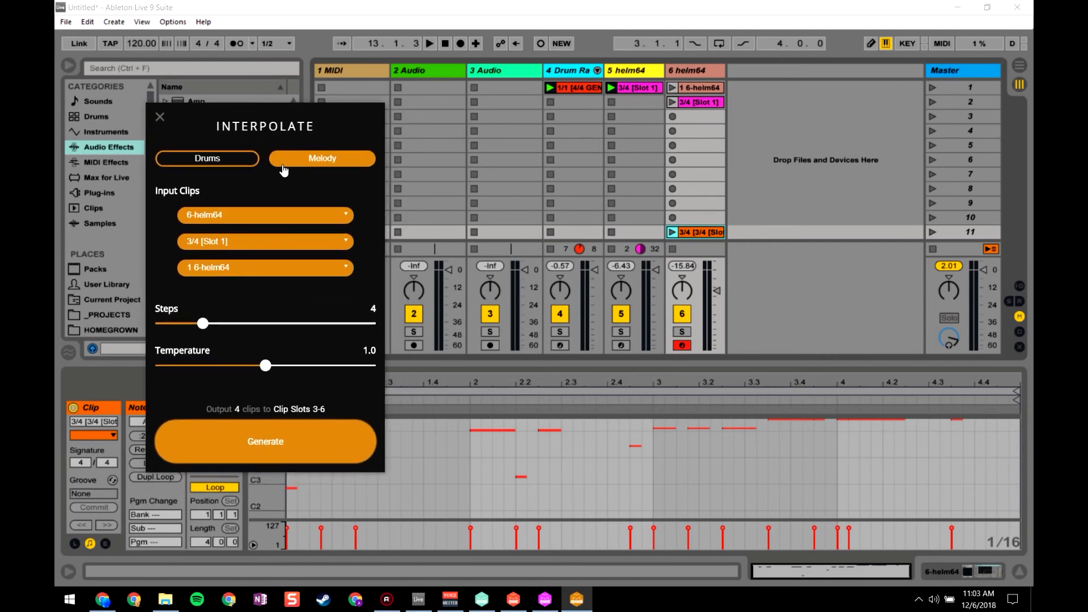
{"action": "left_click_drag", "start_coordinate": [202, 323], "coordinate": [230, 328]}
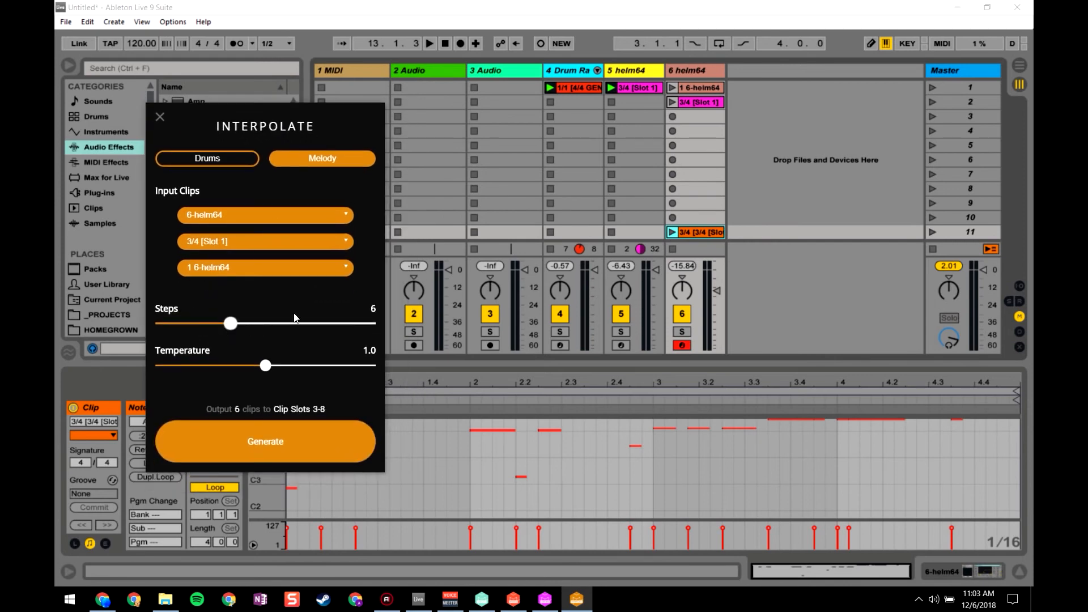
{"action": "left_click_drag", "start_coordinate": [266, 366], "coordinate": [308, 367]}
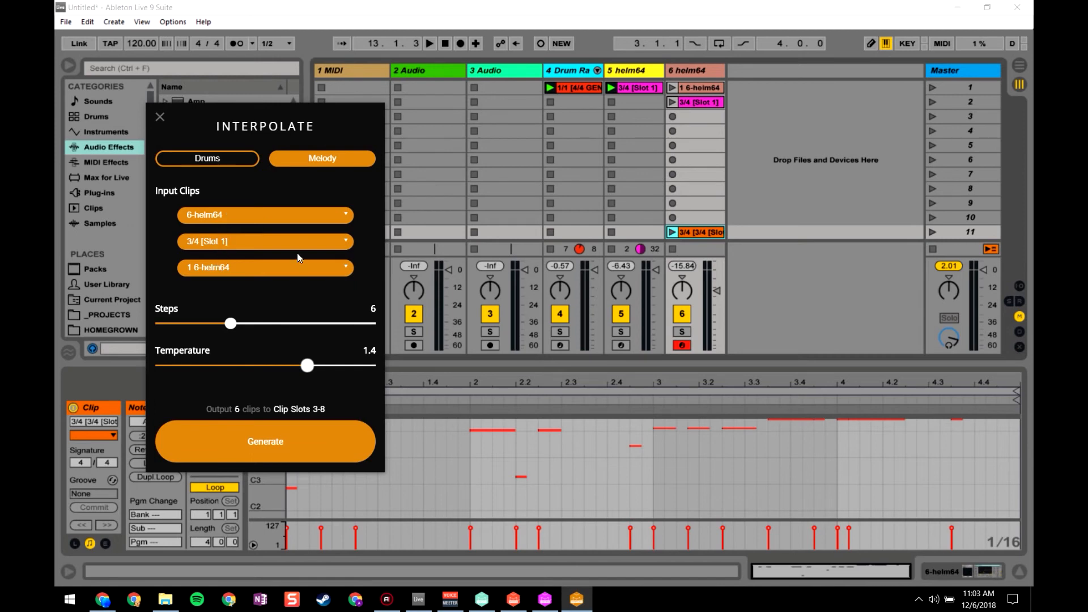
- Generate the six interpolated clips and play the ones in slots 5 and 6 of track 6 with their notes shown
{"action": "left_click", "coordinate": [277, 443]}
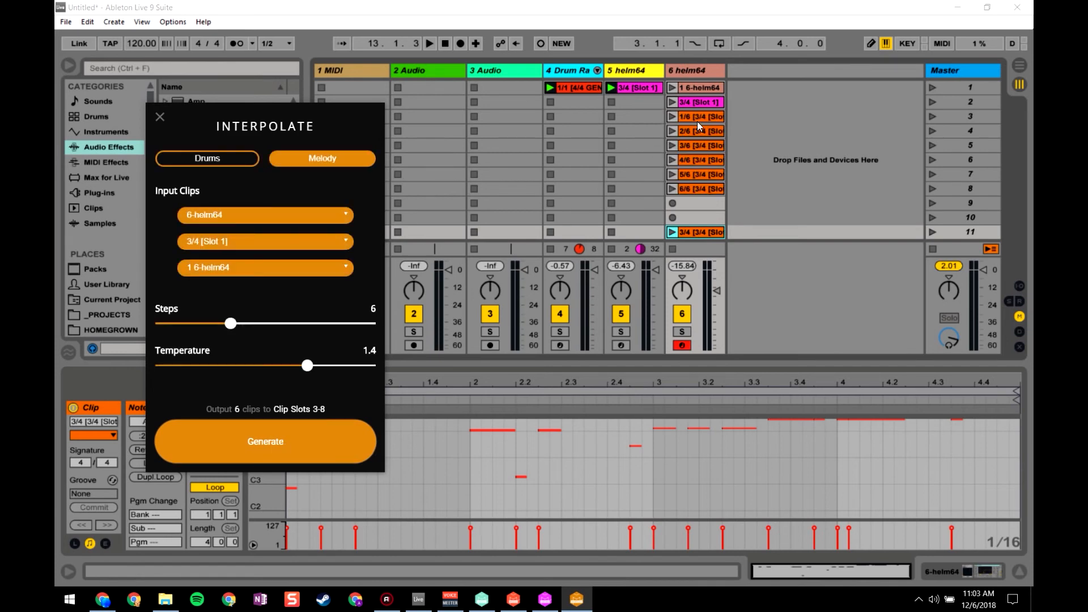
{"action": "left_click", "coordinate": [673, 145]}
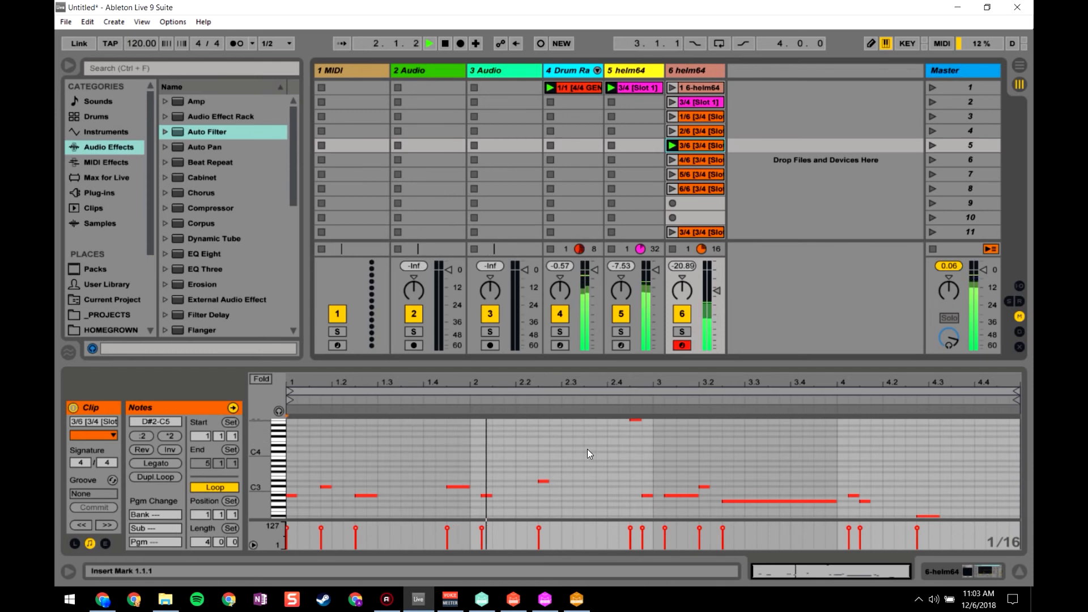
{"action": "left_click_drag", "start_coordinate": [260, 454], "coordinate": [244, 456]}
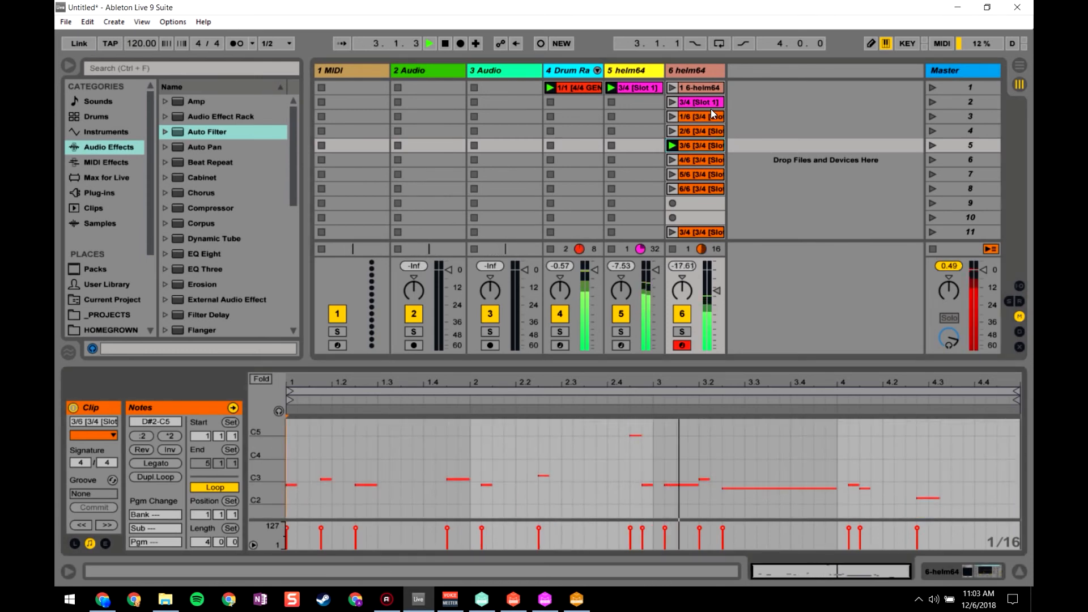
{"action": "left_click", "coordinate": [672, 160]}
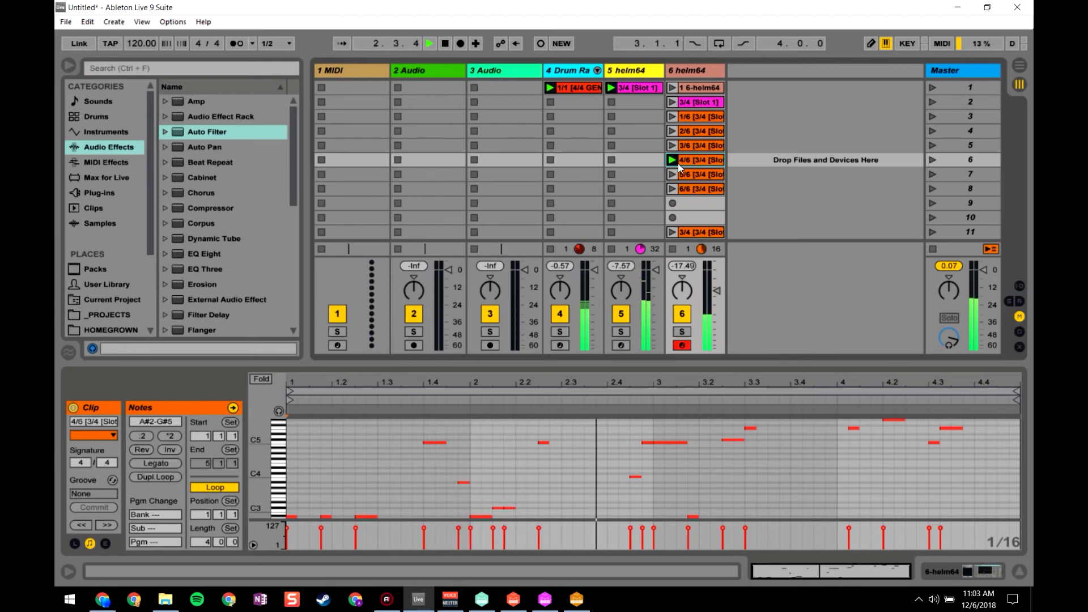
- Move the interpolated clip in slot 5 of track 6 to slot 2 of track 5 and play it there
{"action": "left_click", "coordinate": [697, 149]}
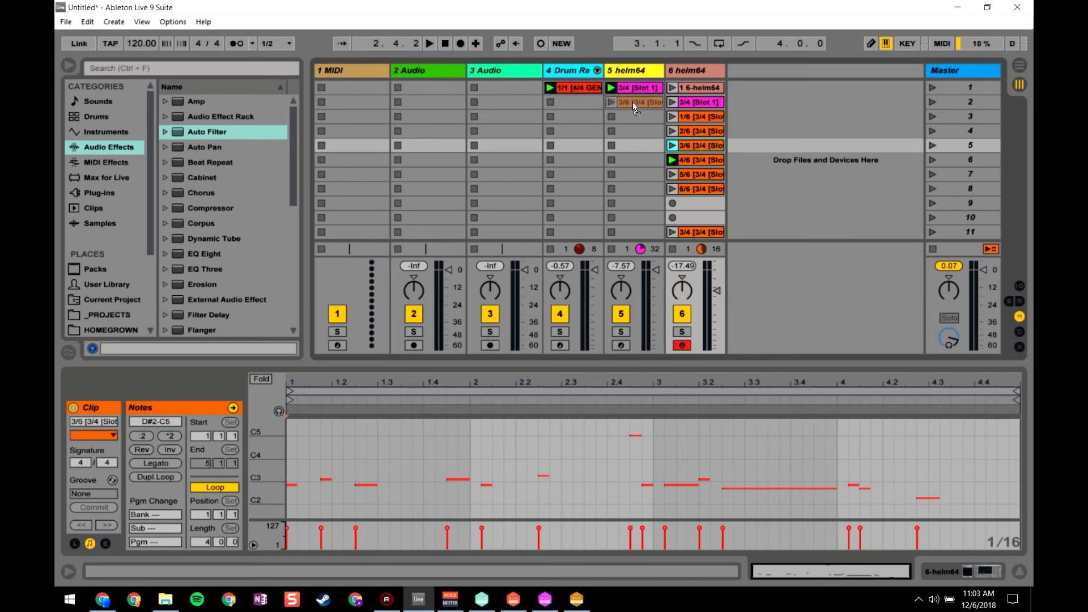
{"action": "left_click_drag", "start_coordinate": [633, 102], "coordinate": [635, 105]}
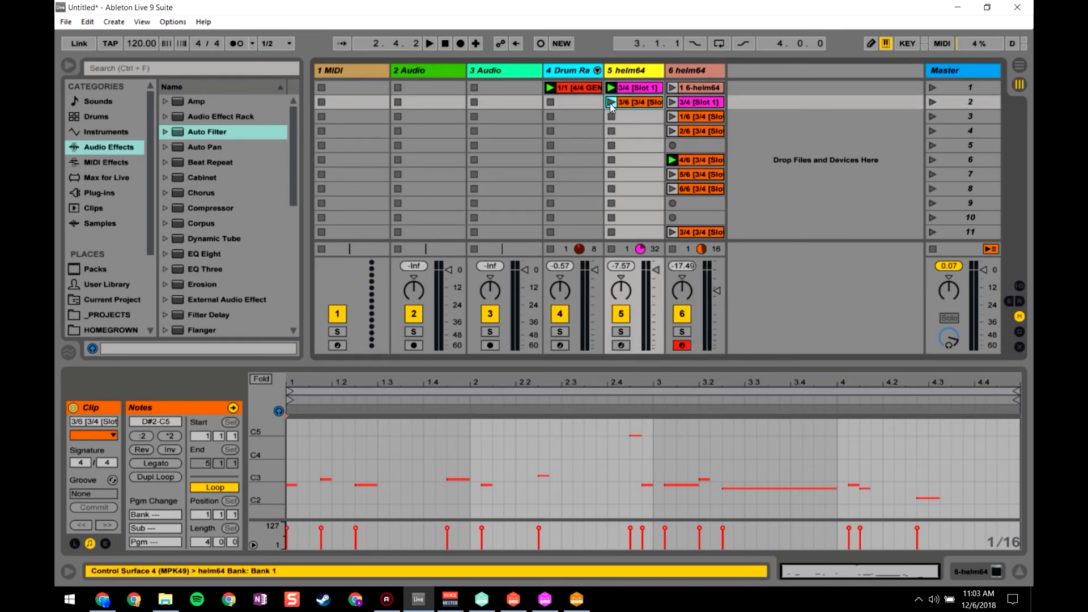
{"action": "left_click", "coordinate": [611, 103]}
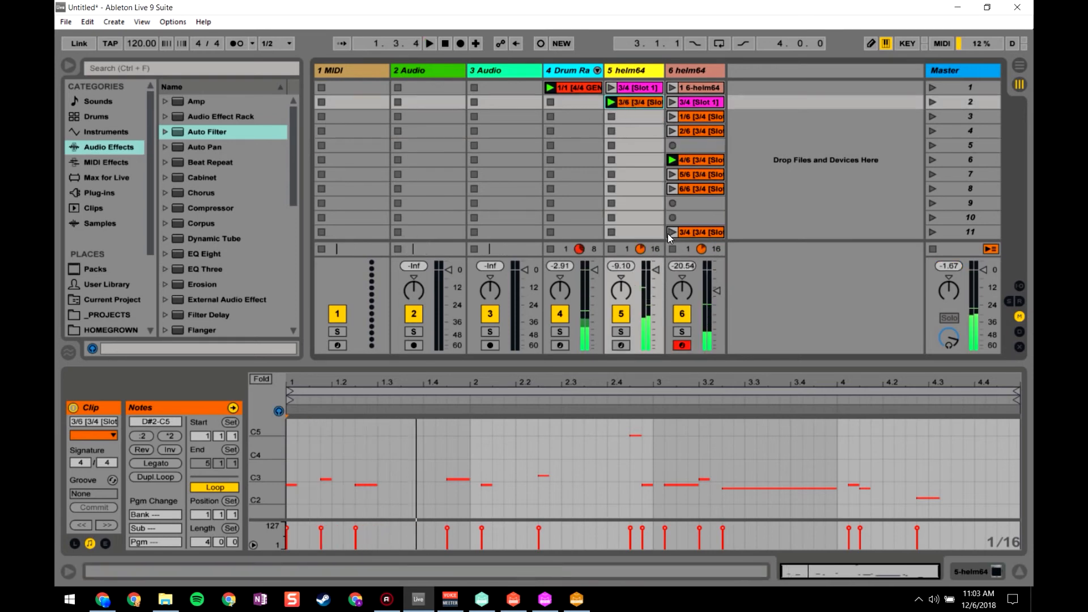
{"action": "left_click", "coordinate": [607, 105]}
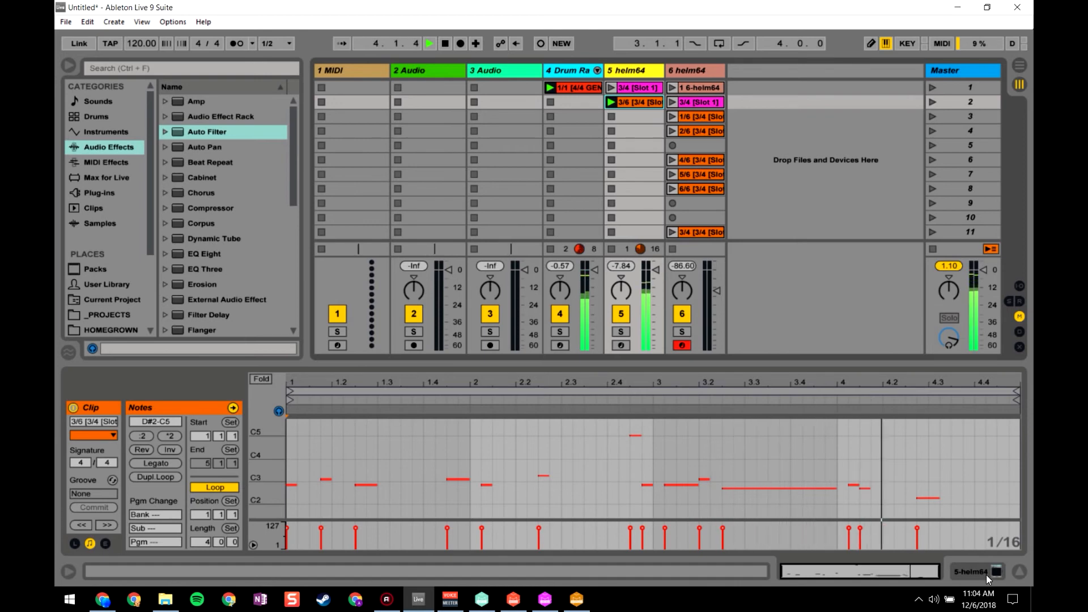
- Transpose all notes of the slot 2 clip on track 5 down one octave and play the clip
{"action": "key", "text": "space"}
{"action": "left_click", "coordinate": [93, 162]}
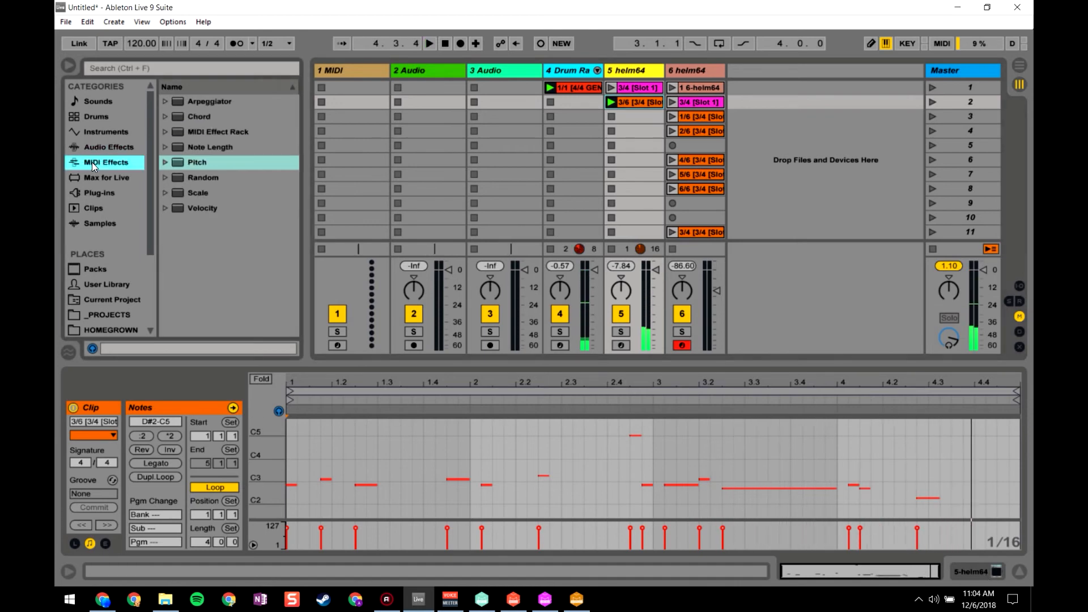
{"action": "left_click_drag", "start_coordinate": [375, 364], "coordinate": [376, 160]}
{"action": "left_click_drag", "start_coordinate": [260, 379], "coordinate": [289, 456]}
{"action": "key", "text": "ctrl+a"}
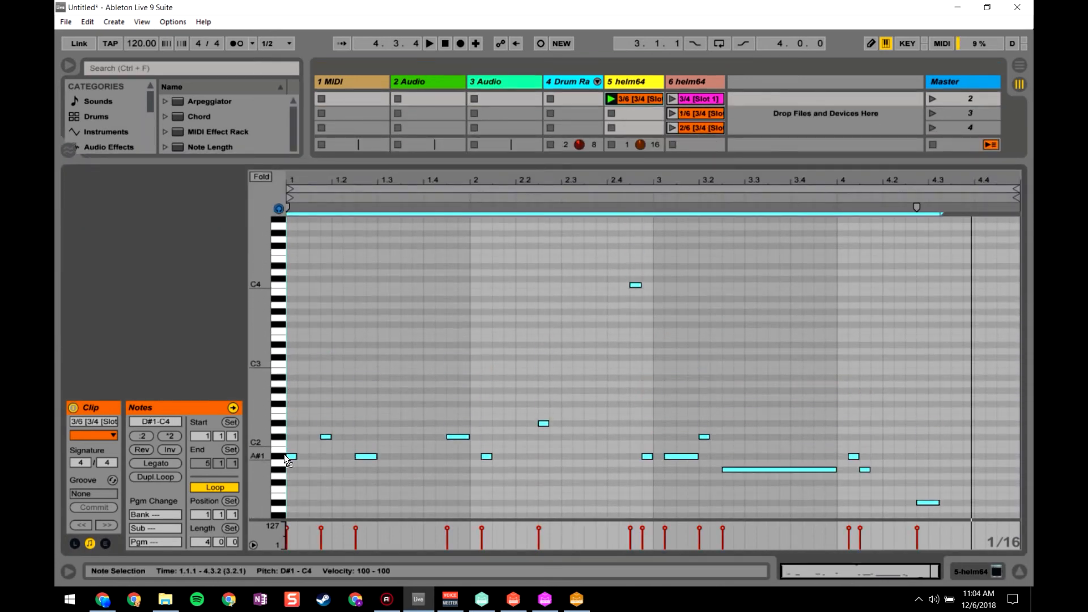
{"action": "left_click_drag", "start_coordinate": [589, 163], "coordinate": [586, 481]}
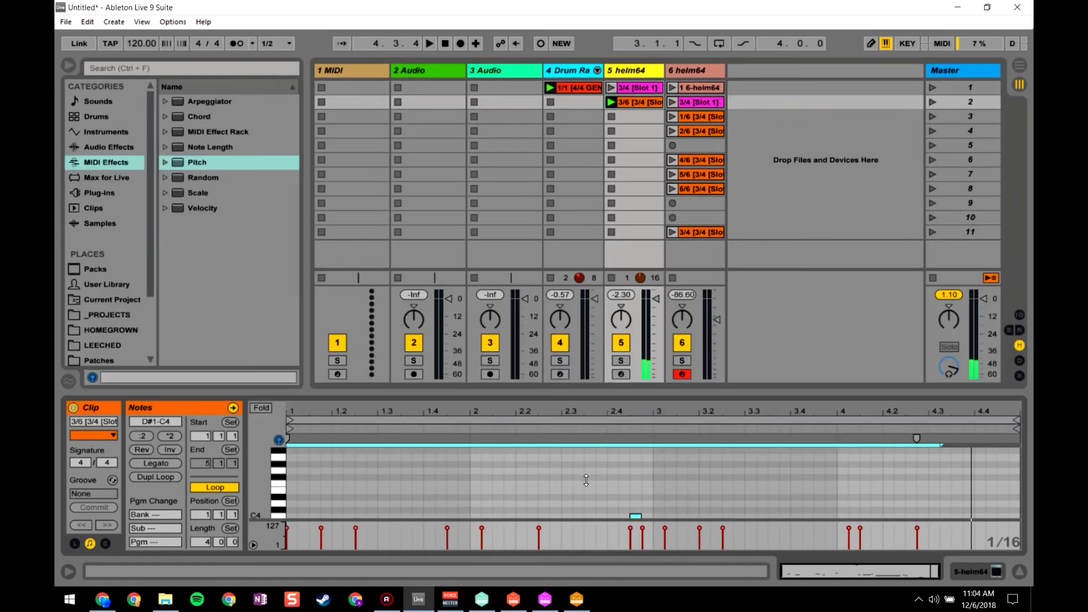
{"action": "key", "text": "space"}
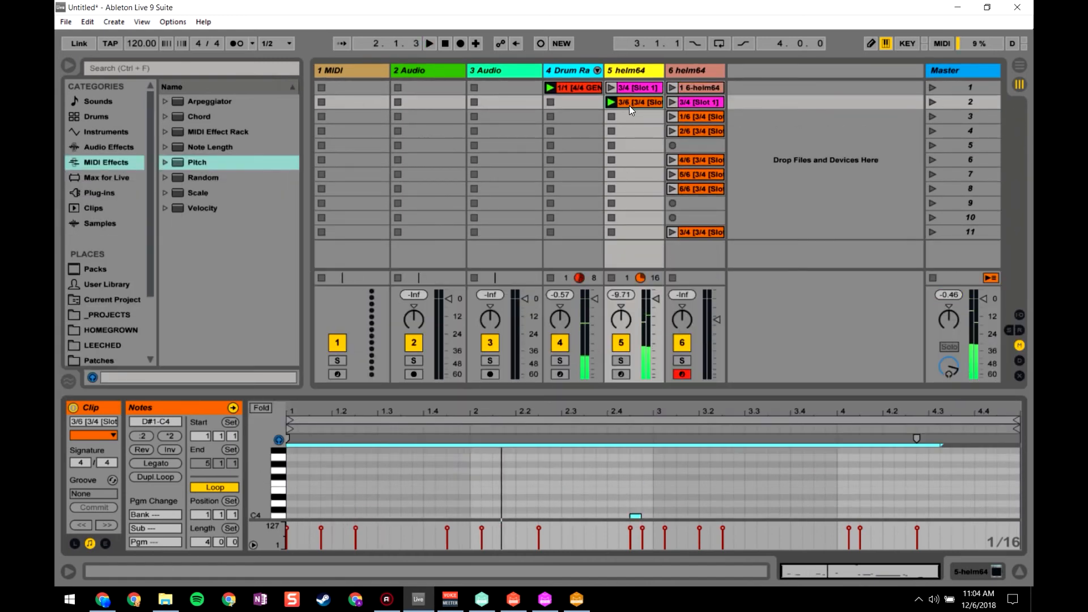
{"action": "key", "text": "space"}
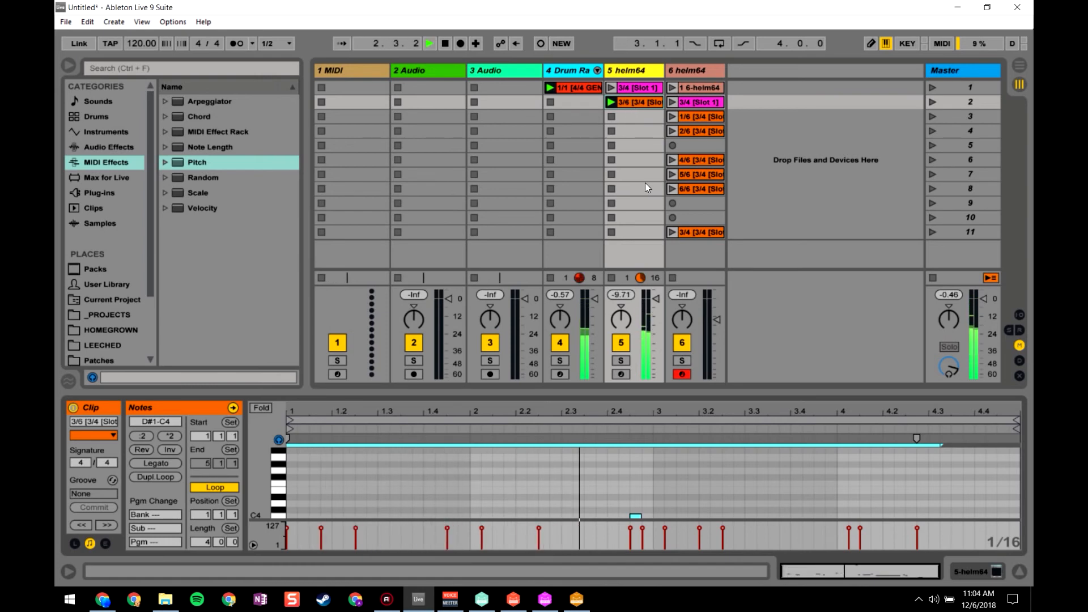
- Shorten the loop of the slot 2 clip on track 5 to its first two bars
{"action": "left_click_drag", "start_coordinate": [629, 388], "coordinate": [652, 117]}
{"action": "left_click", "coordinate": [722, 269]}
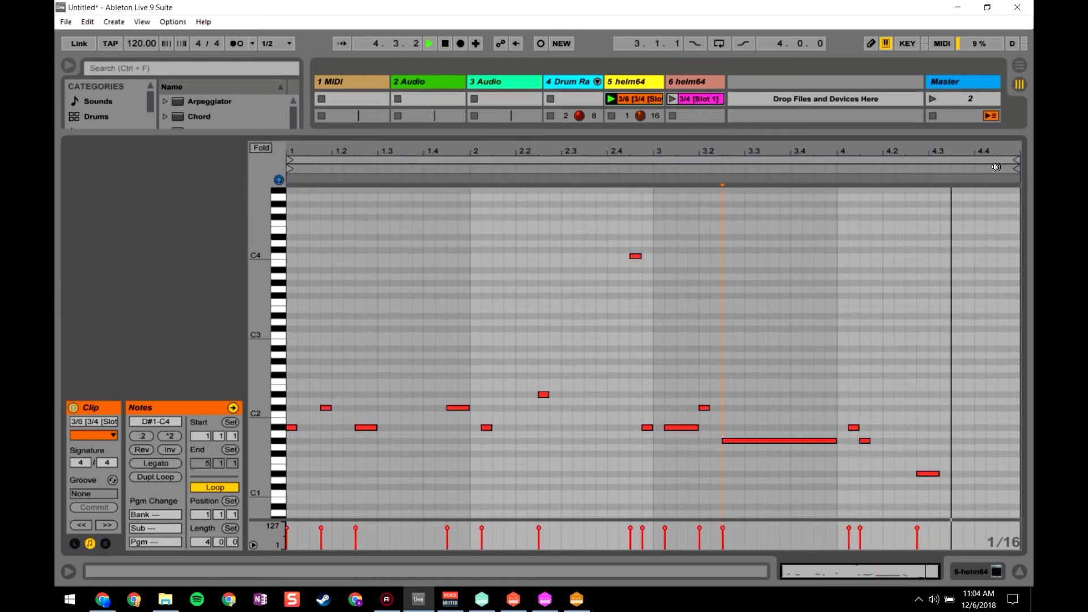
{"action": "left_click_drag", "start_coordinate": [1020, 165], "coordinate": [652, 164]}
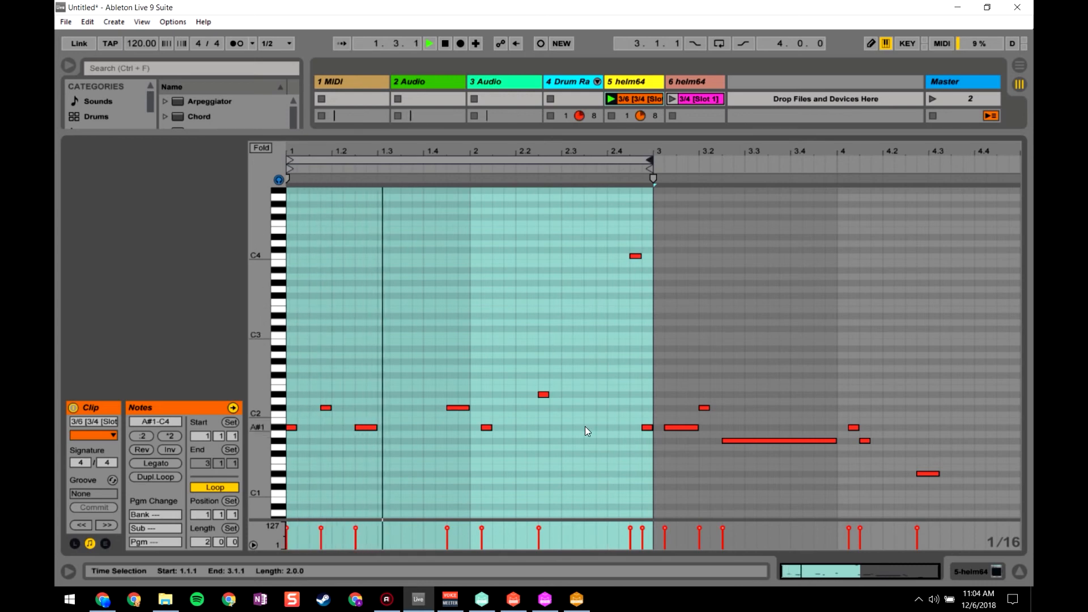
- Copy all notes of the track 5 clip one octave lower, play the doubled melody, and hide the clip's note view
{"action": "scroll", "coordinate": [287, 438], "scroll_direction": "down", "scroll_amount": 2}
{"action": "left_click", "coordinate": [290, 395]}
{"action": "key", "text": "ctrl+a"}
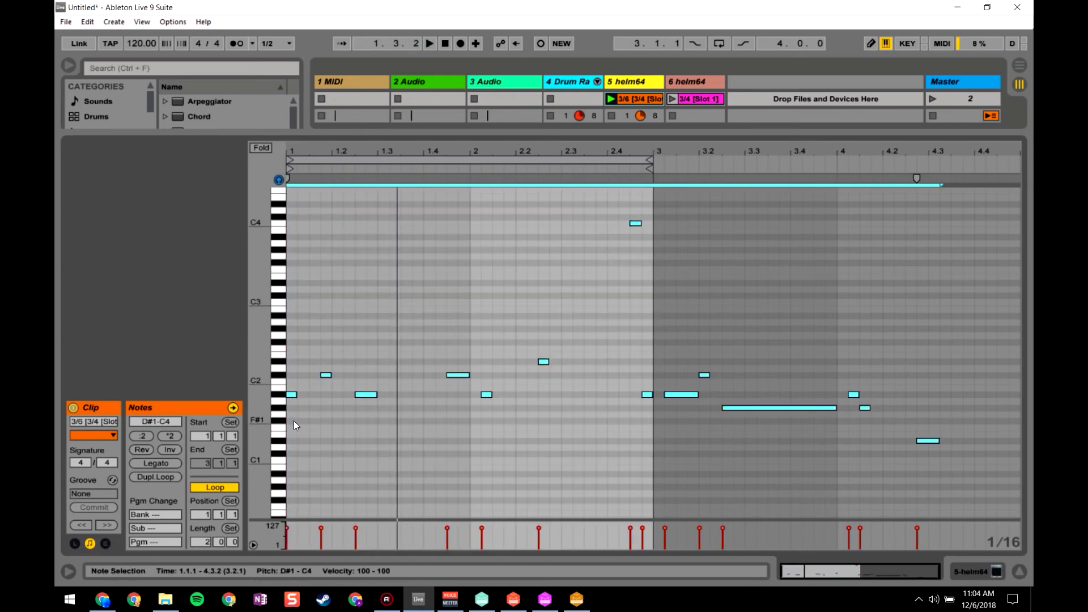
{"action": "scroll", "coordinate": [294, 396], "scroll_direction": "down", "scroll_amount": 4}
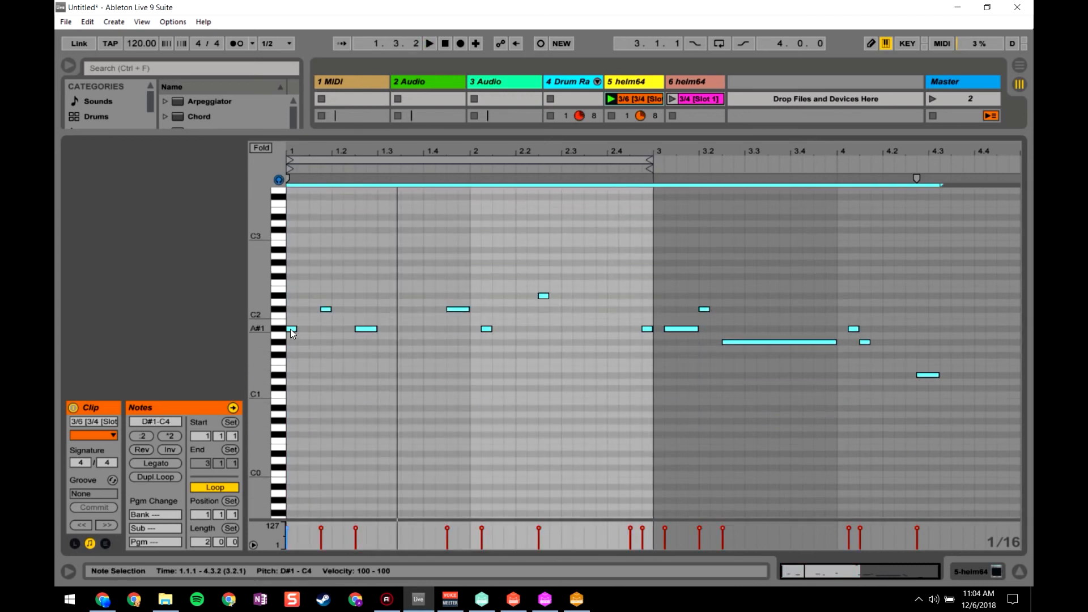
{"action": "left_click_drag", "start_coordinate": [290, 329], "coordinate": [335, 407]}
{"action": "key", "text": "space"}
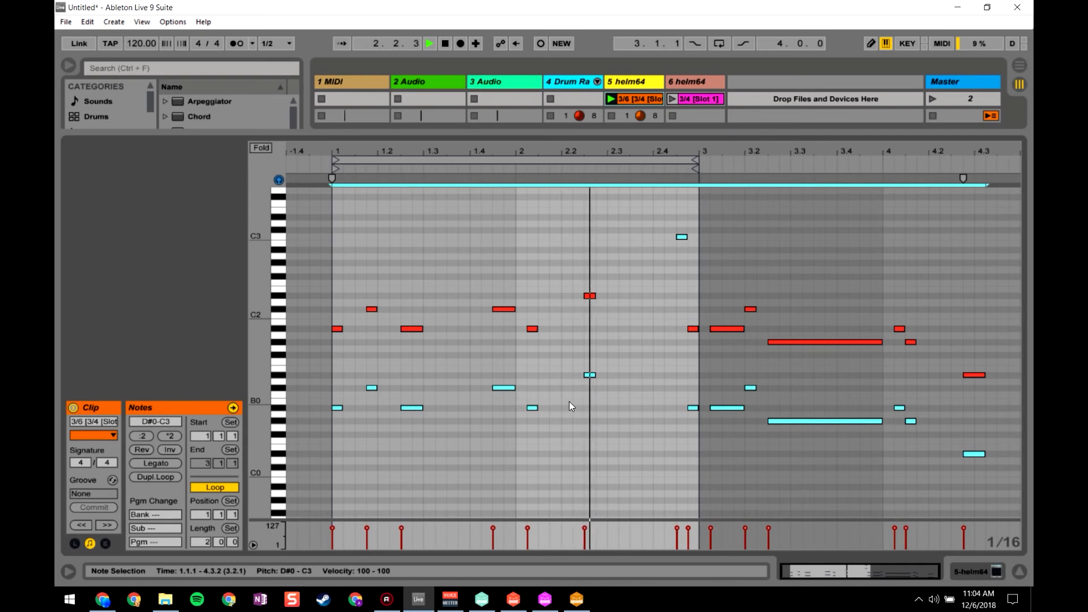
{"action": "left_click", "coordinate": [630, 361]}
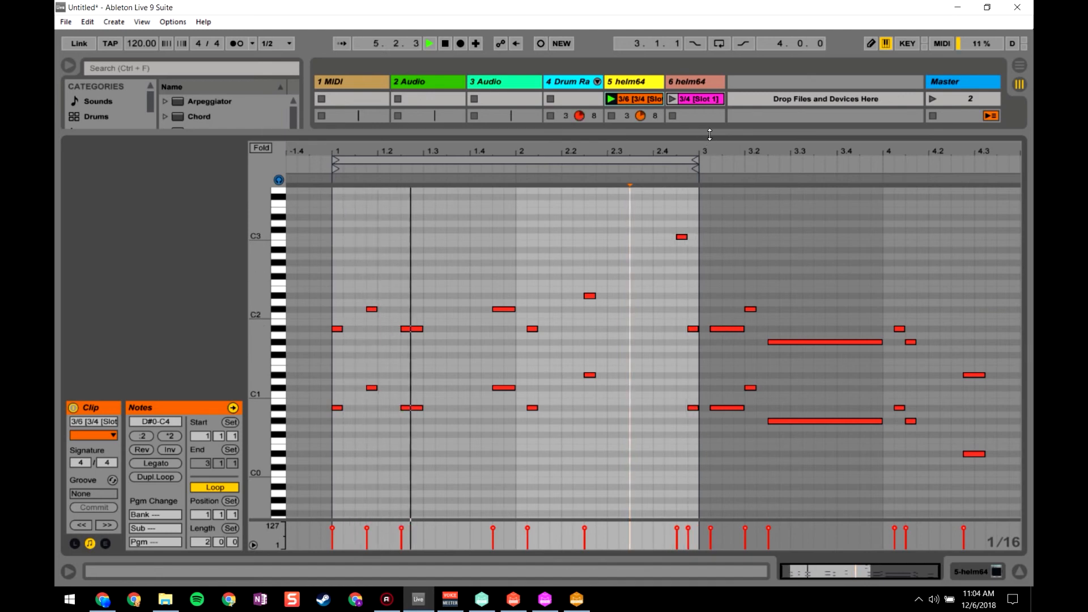
{"action": "left_click", "coordinate": [1020, 571]}
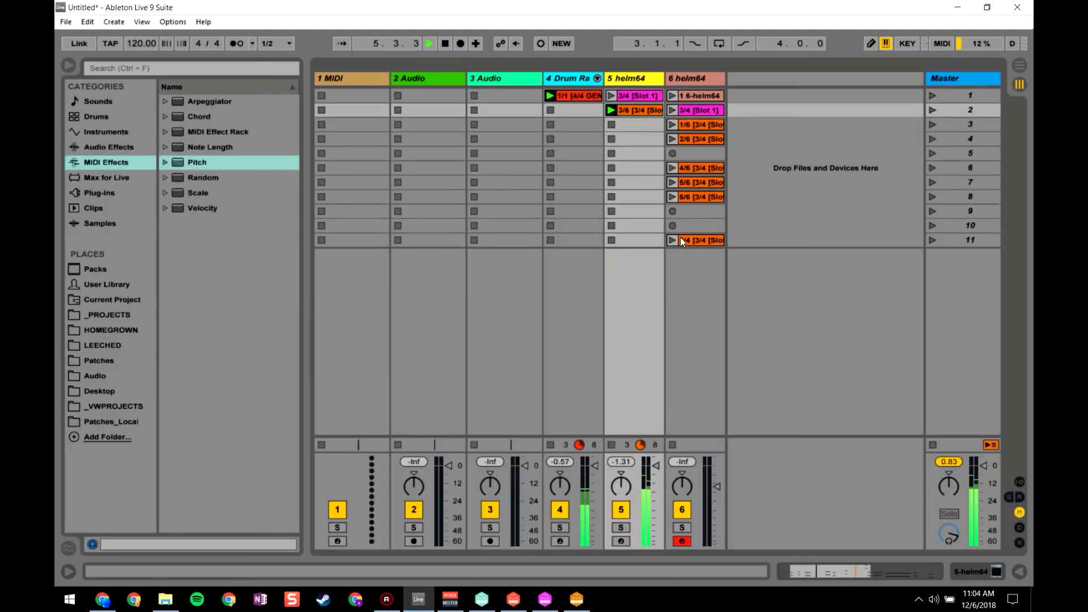
- Play the slot 1 clip on track 5 together with the slot 7 clip on track 6, with the latter's notes shown
{"action": "left_click", "coordinate": [611, 95]}
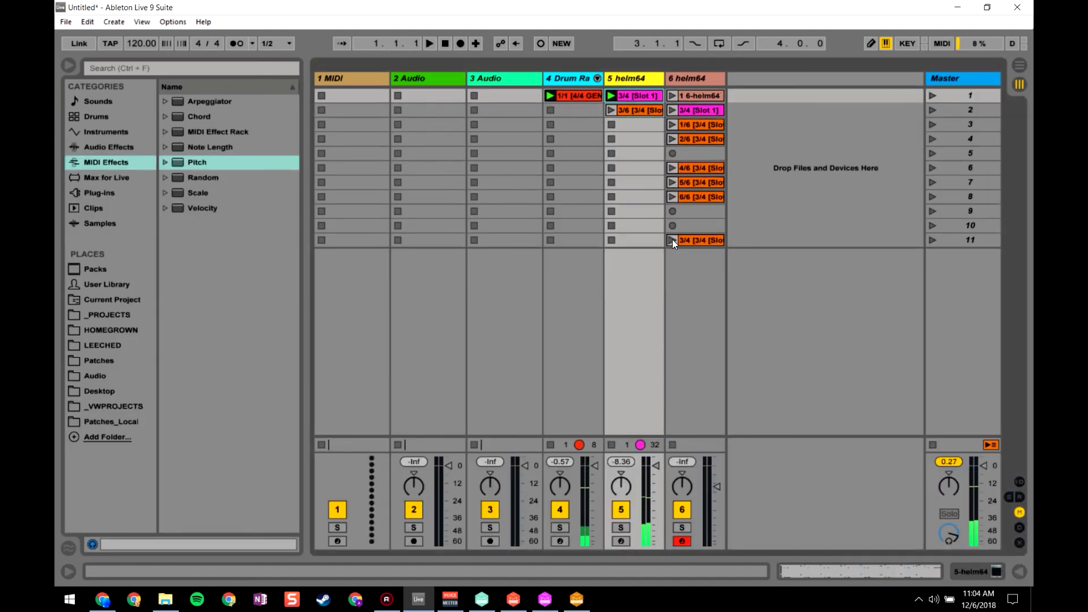
{"action": "left_click", "coordinate": [692, 154]}
{"action": "left_click", "coordinate": [672, 182]}
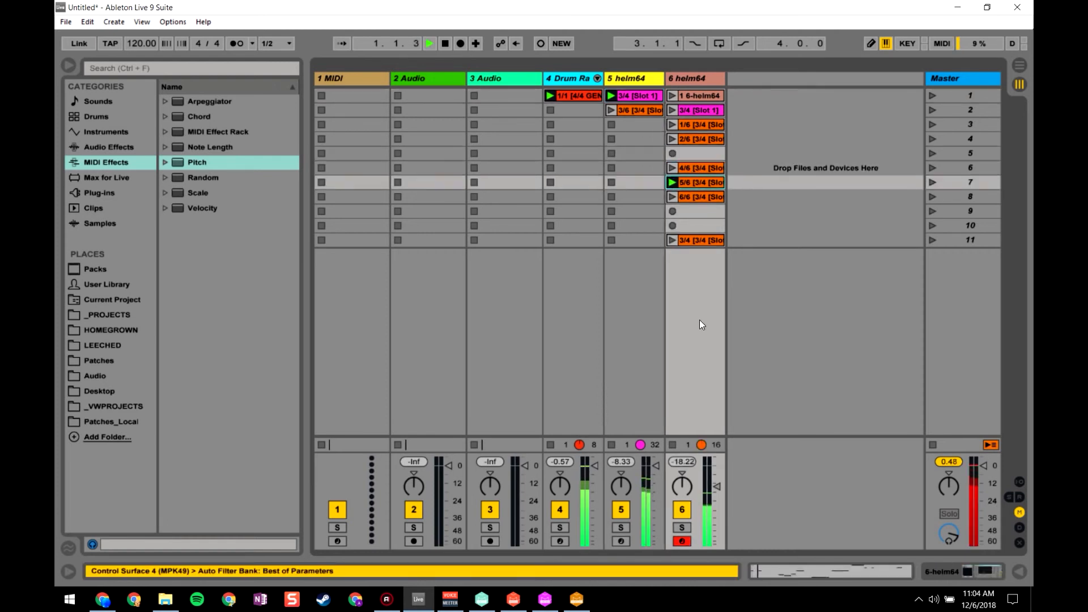
{"action": "double_click", "coordinate": [690, 183]}
{"action": "left_click_drag", "start_coordinate": [566, 389], "coordinate": [550, 247]}
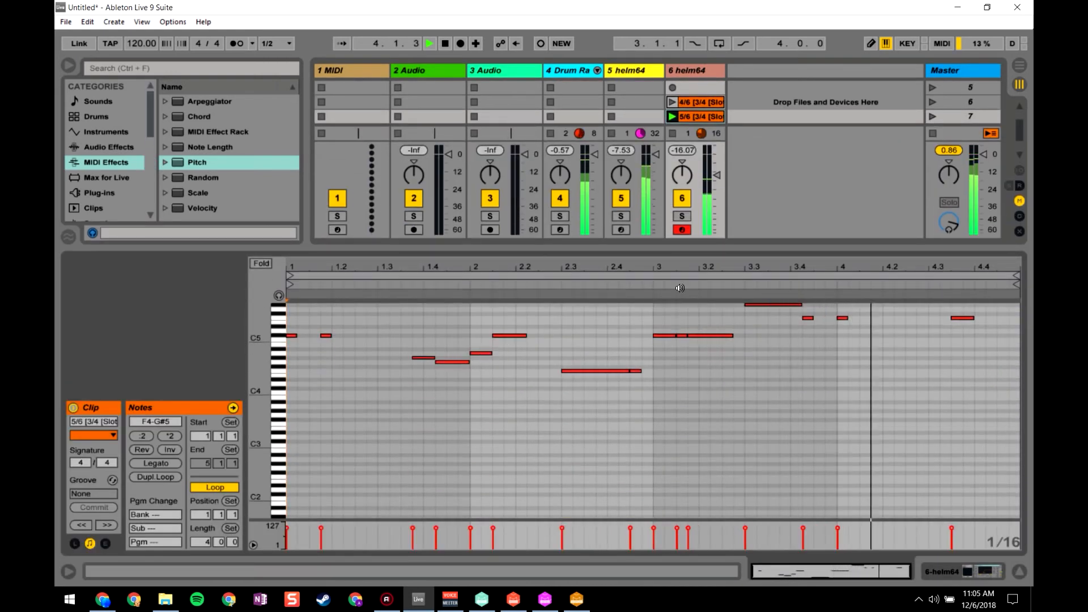
- Play the slot 8 clip on track 6 with its notes shown, and stop playback
{"action": "scroll", "coordinate": [688, 118], "scroll_direction": "down", "scroll_amount": 1}
{"action": "left_click", "coordinate": [672, 101]}
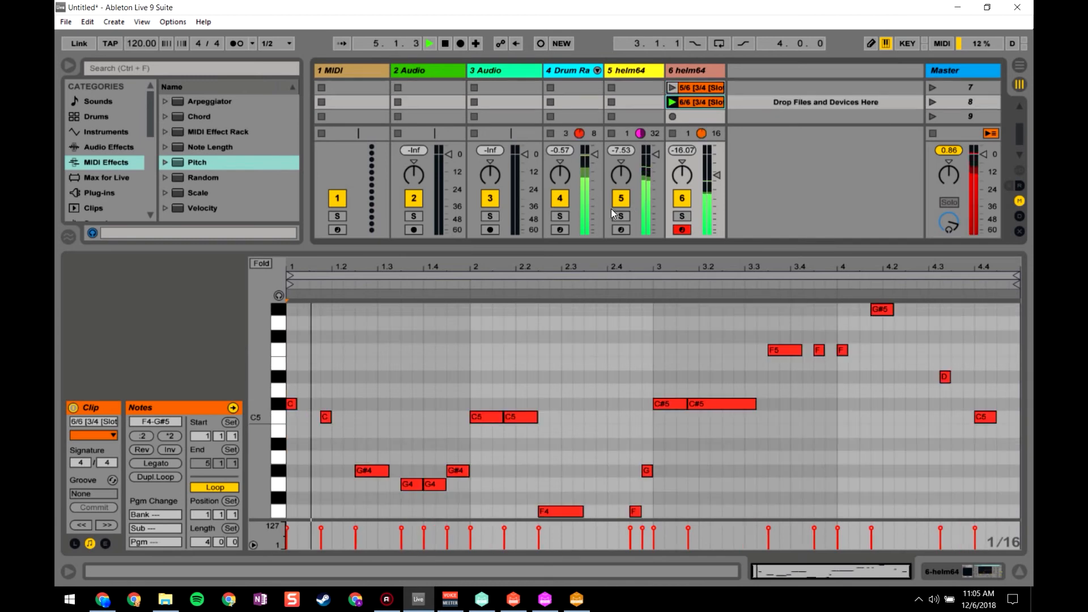
{"action": "scroll", "coordinate": [486, 357], "scroll_direction": "down", "scroll_amount": 2}
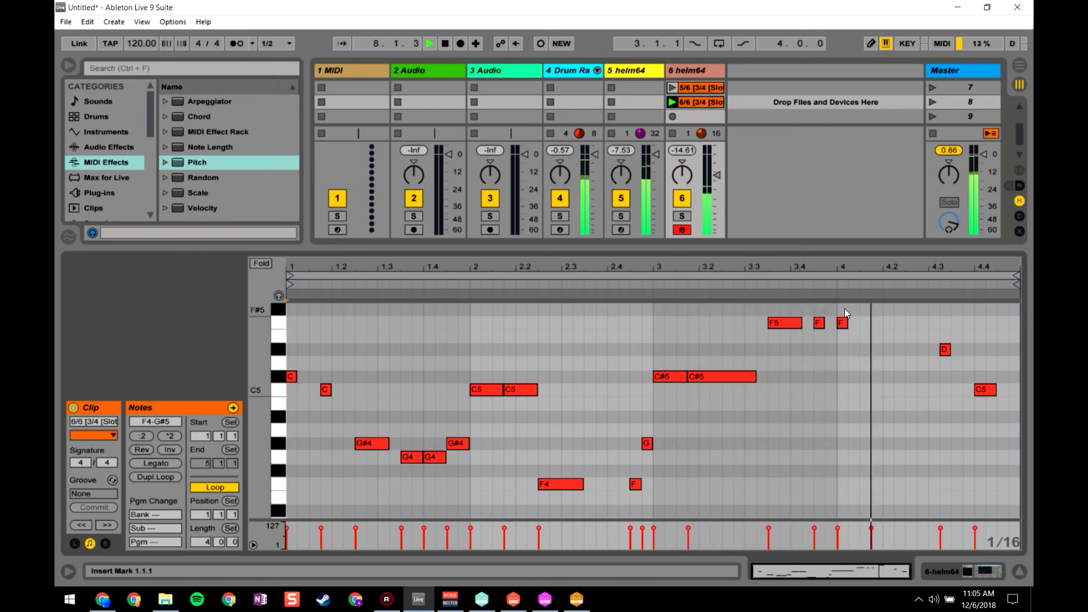
{"action": "left_click_drag", "start_coordinate": [788, 248], "coordinate": [785, 392]}
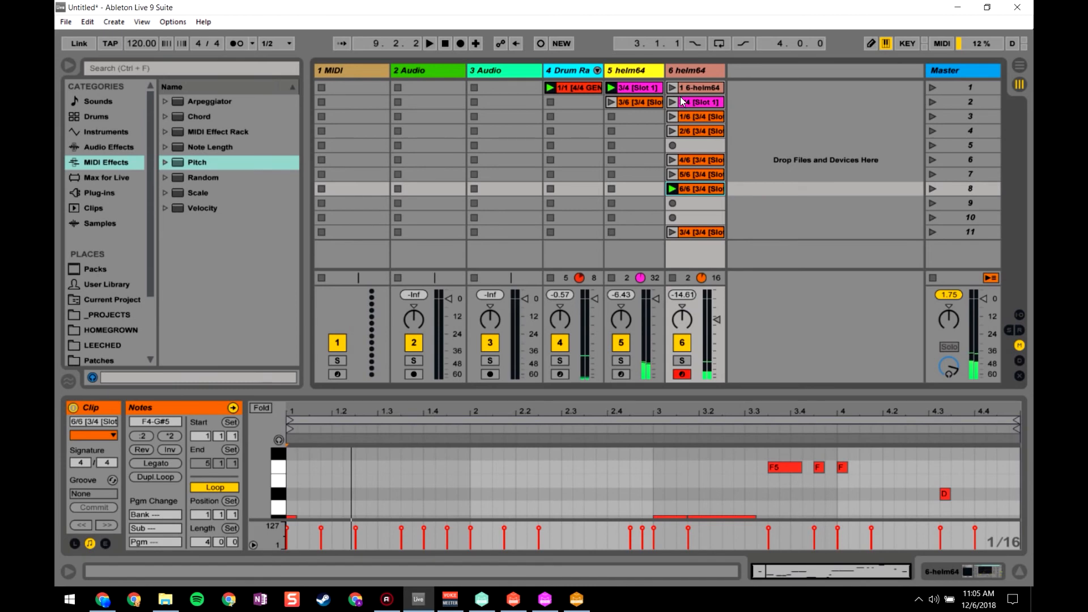
- Play the recorded clip in slot 1 of track 6 and the kept interpolated clip in slot 11, with their notes shown
{"action": "left_click", "coordinate": [696, 89]}
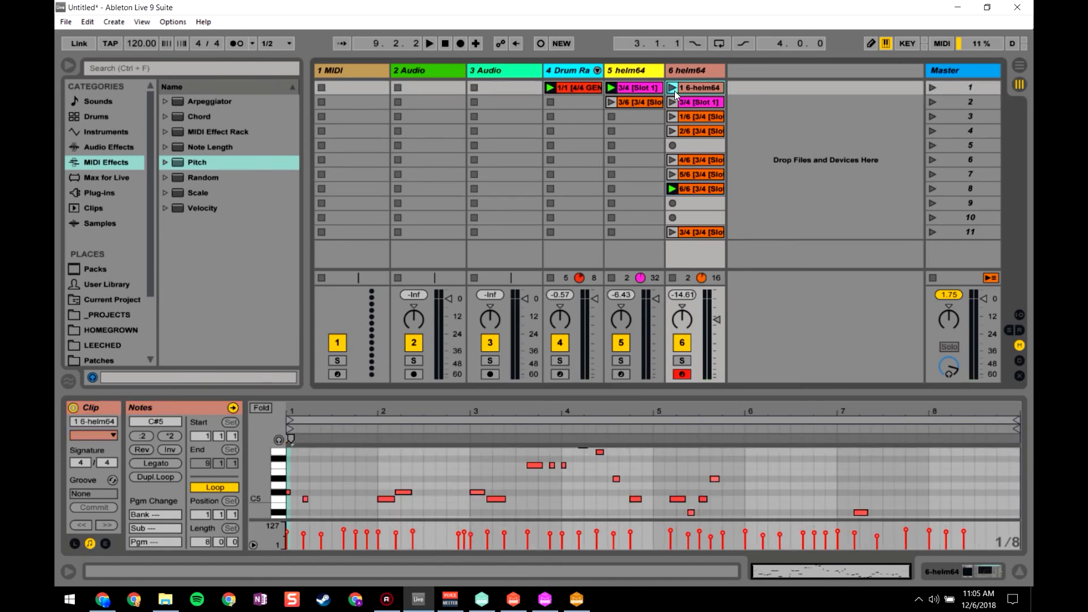
{"action": "left_click", "coordinate": [674, 90]}
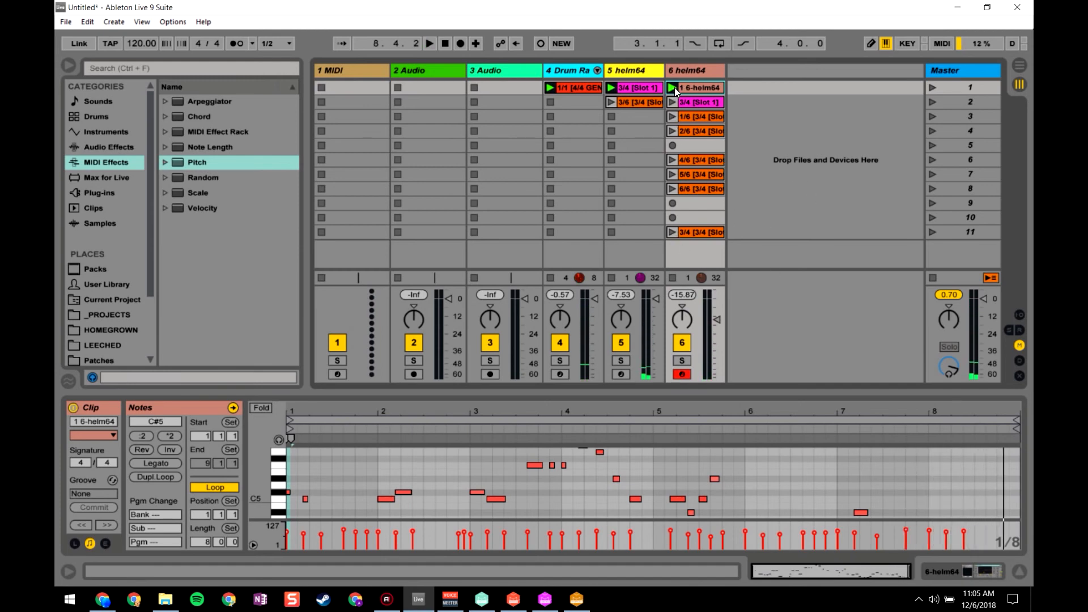
{"action": "left_click", "coordinate": [688, 230]}
{"action": "left_click", "coordinate": [671, 232]}
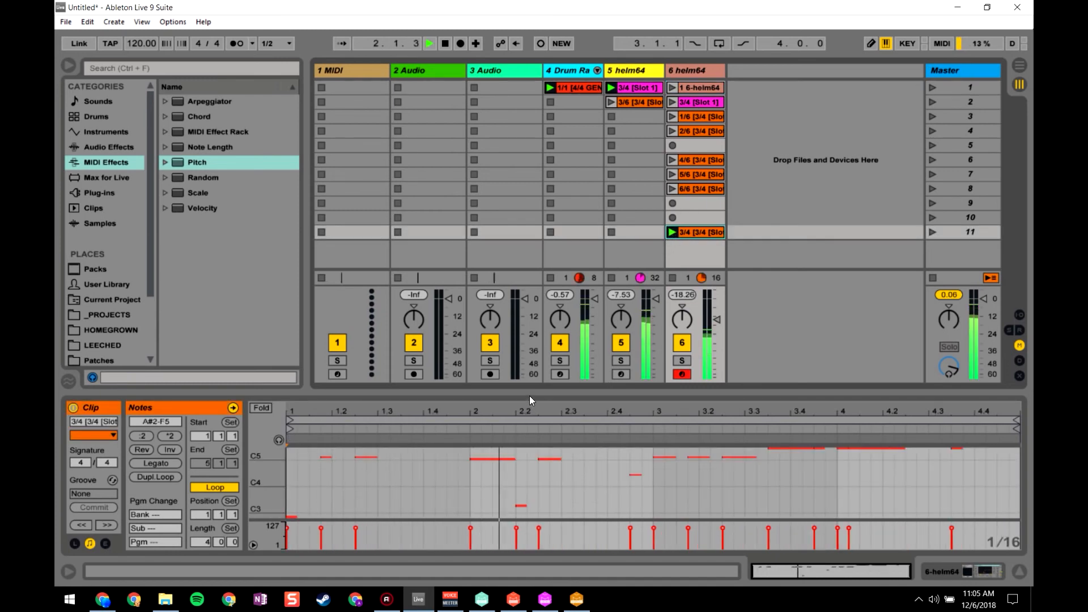
{"action": "left_click_drag", "start_coordinate": [532, 389], "coordinate": [553, 274]}
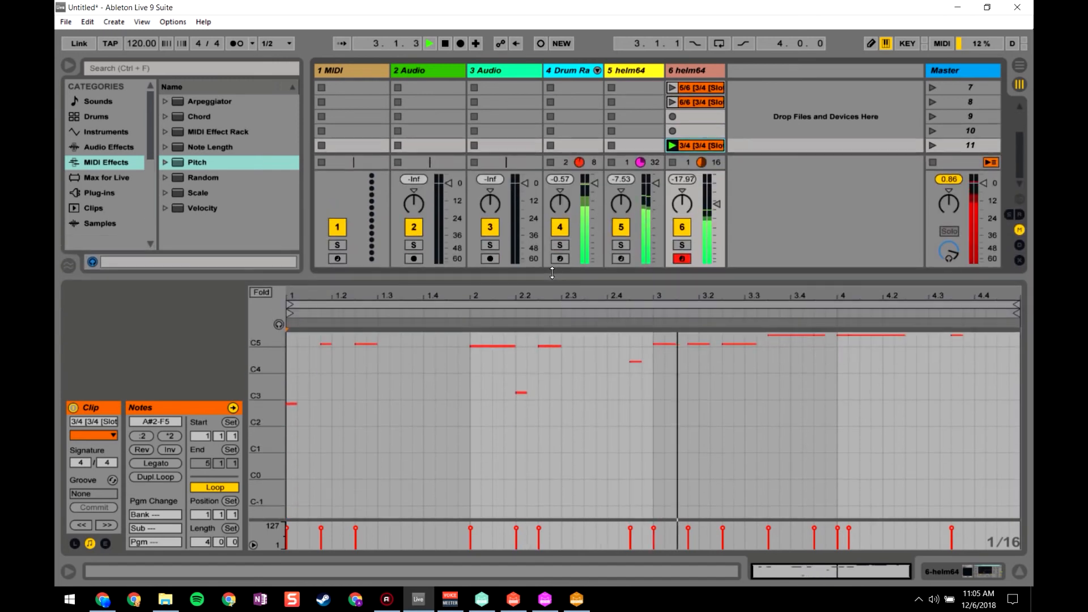
{"action": "scroll", "coordinate": [547, 383], "scroll_direction": "up", "scroll_amount": 1}
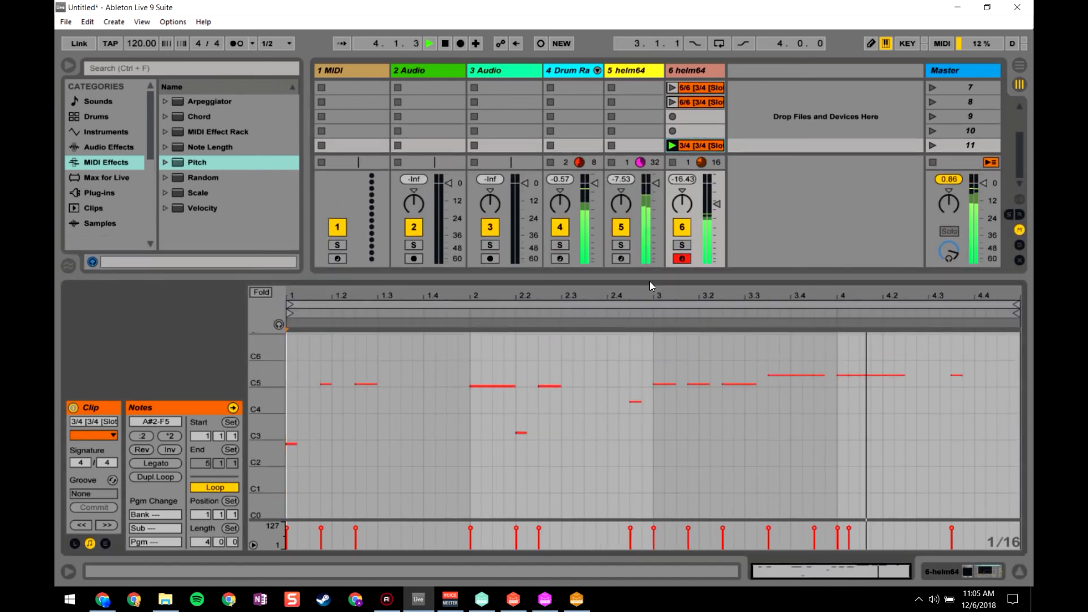
{"action": "left_click_drag", "start_coordinate": [650, 282], "coordinate": [650, 384]}
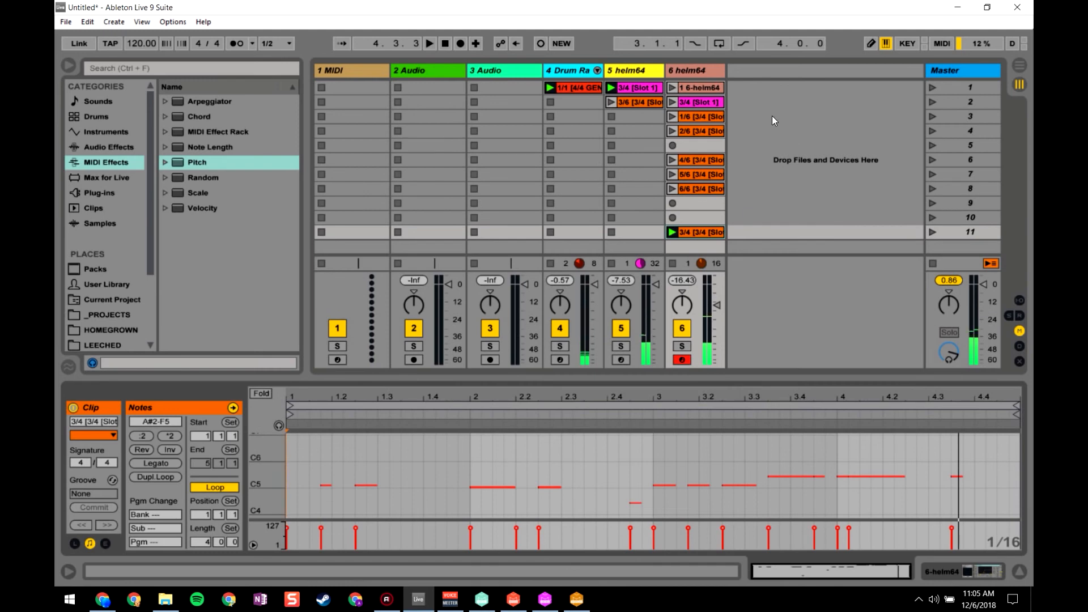
- Add the helm64 generator plug-in on a new track after track 6
{"action": "left_click", "coordinate": [113, 194]}
{"action": "scroll", "coordinate": [241, 223], "scroll_direction": "up", "scroll_amount": 2}
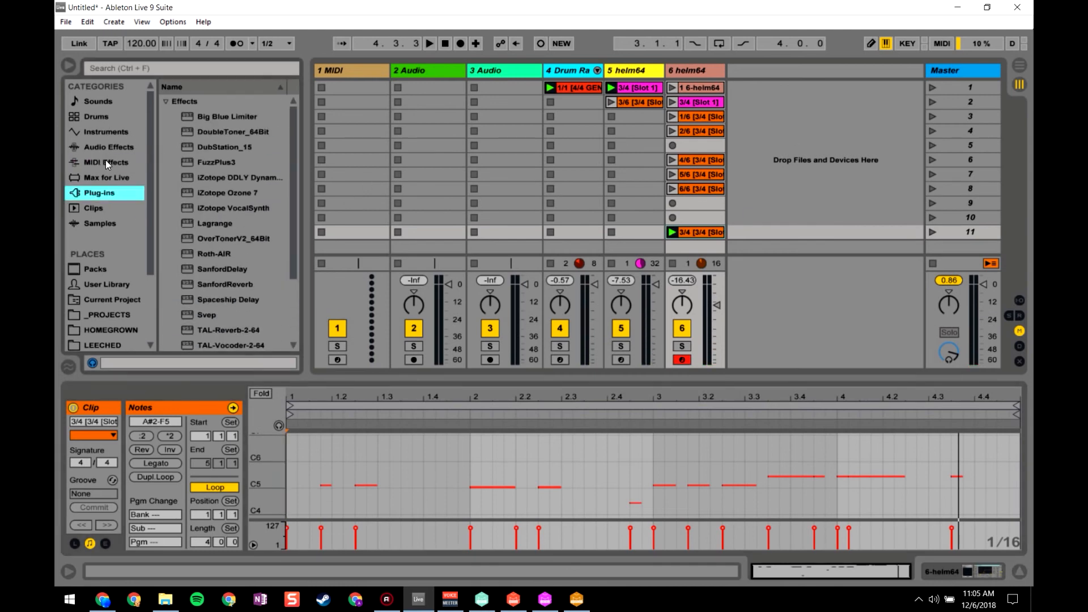
{"action": "left_click", "coordinate": [168, 101]}
{"action": "left_click", "coordinate": [166, 116]}
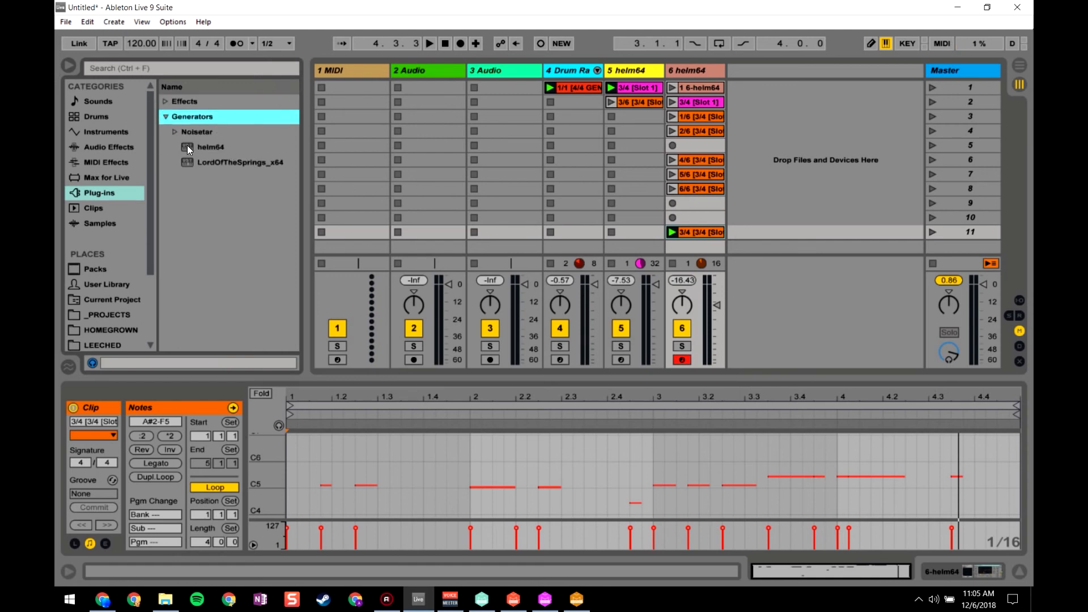
{"action": "left_click_drag", "start_coordinate": [187, 147], "coordinate": [830, 126]}
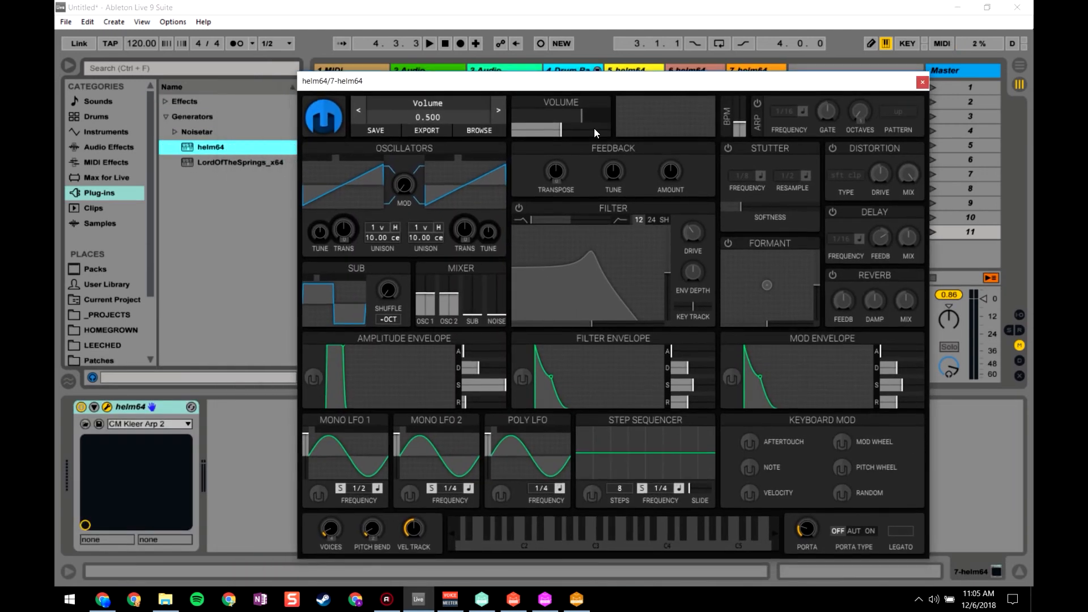
- Browse the presets of the new helm64 on track 7 and load CM Xylo
{"action": "left_click", "coordinate": [149, 424]}
{"action": "left_click", "coordinate": [158, 182]}
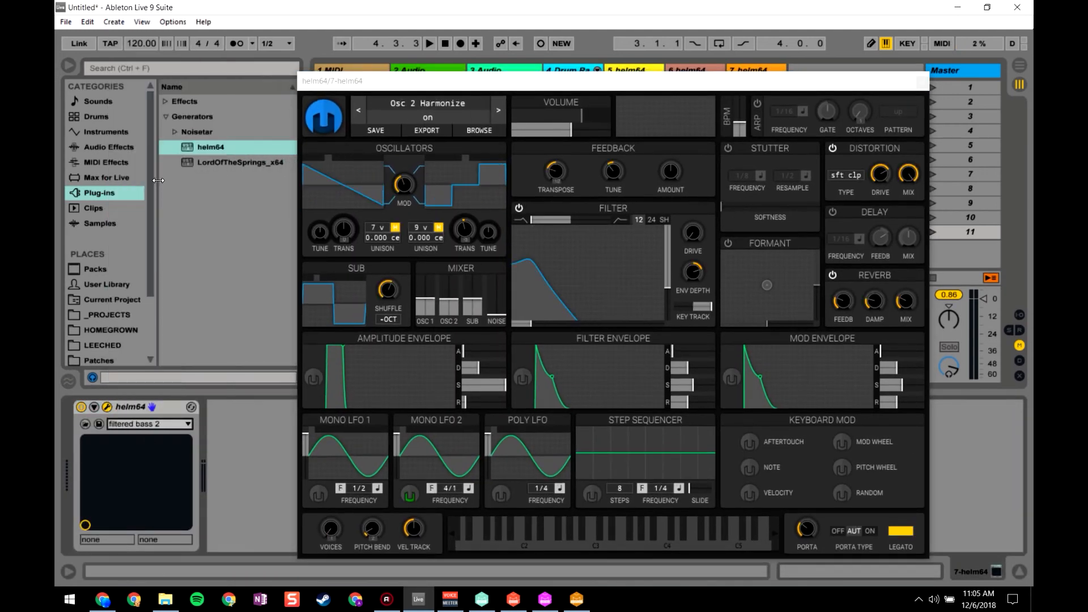
{"action": "key", "text": "Down"}
{"action": "key", "text": "Down"}
{"action": "key", "text": "Down"}
{"action": "key", "text": "Down"}
{"action": "key", "text": "Down"}
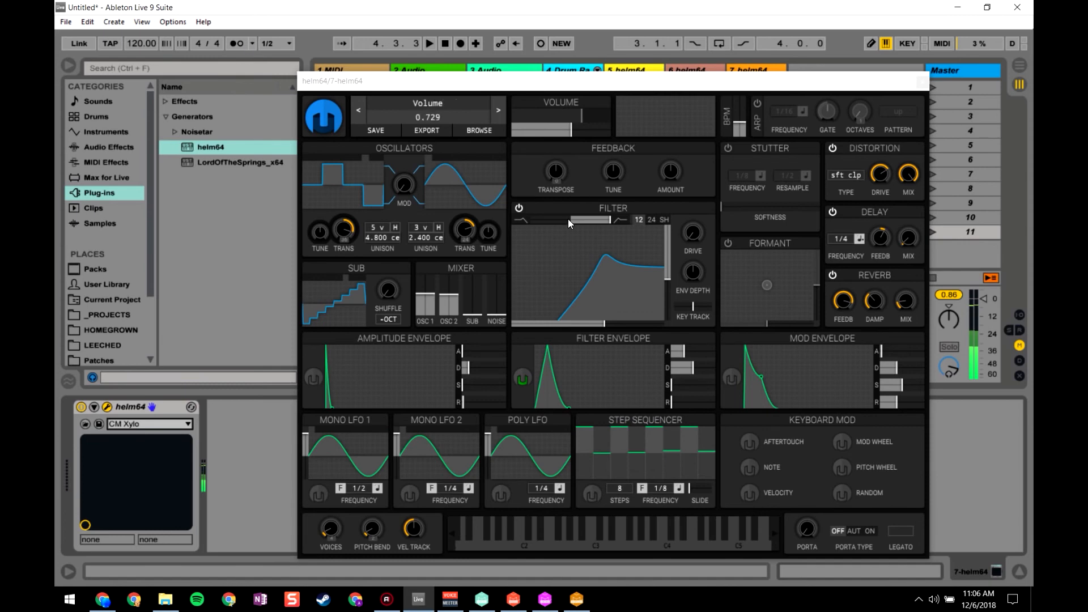
- Turn off helm64's delay and reverb, lower the filter cutoff and resonance, and lengthen the amplitude envelope's release
{"action": "left_click", "coordinate": [833, 213]}
{"action": "left_click", "coordinate": [833, 278]}
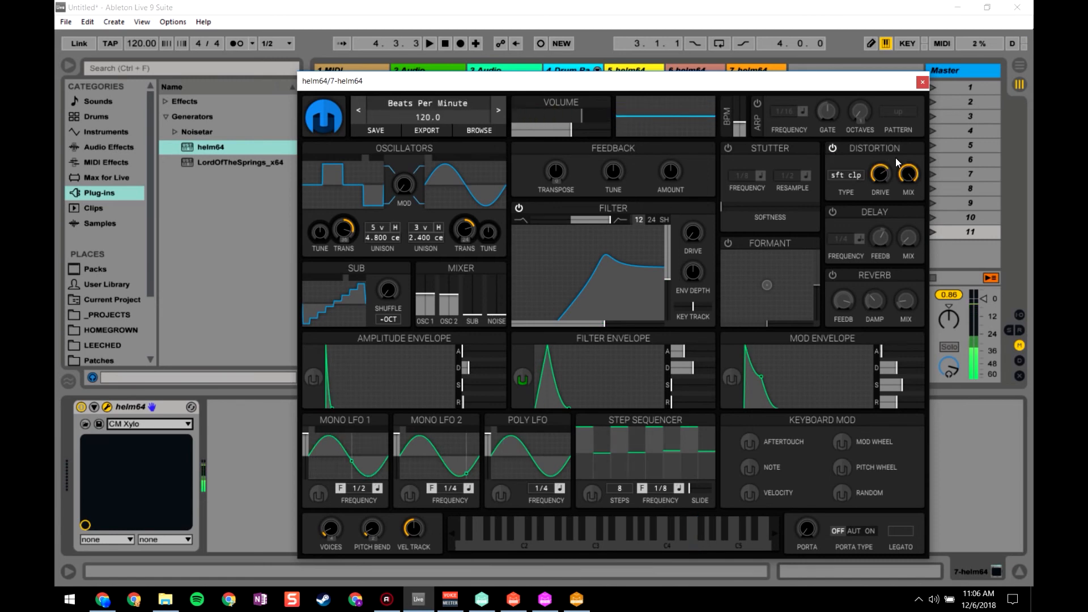
{"action": "left_click_drag", "start_coordinate": [612, 250], "coordinate": [576, 308]}
{"action": "mouse_move", "coordinate": [465, 403]}
{"action": "left_mouse_down"}
{"action": "mouse_move", "coordinate": [489, 404]}
{"action": "mouse_move", "coordinate": [480, 405]}
{"action": "left_mouse_up"}
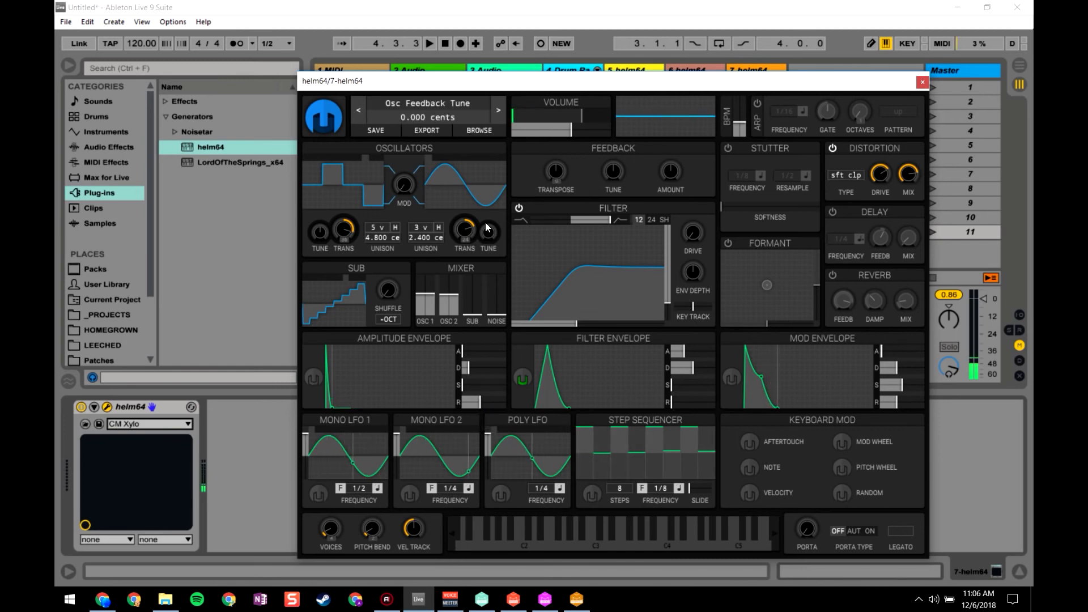
- Lower helm64's feedback transpose, try its oscillator cross modulation, and reduce its volume before closing the plug-in window
{"action": "left_click_drag", "start_coordinate": [557, 176], "coordinate": [557, 200]}
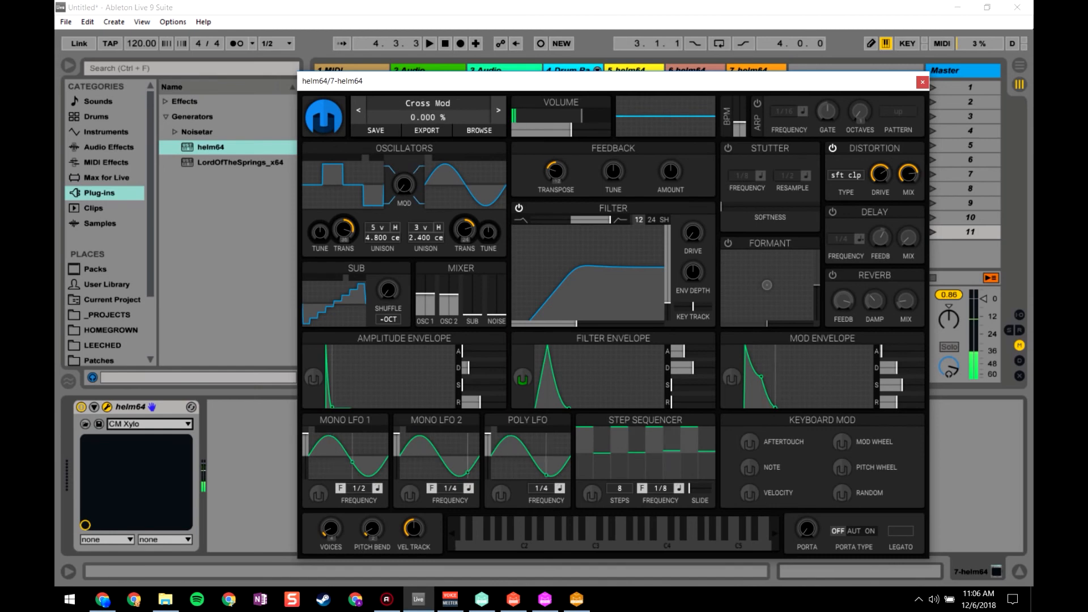
{"action": "left_click_drag", "start_coordinate": [404, 185], "coordinate": [404, 153]}
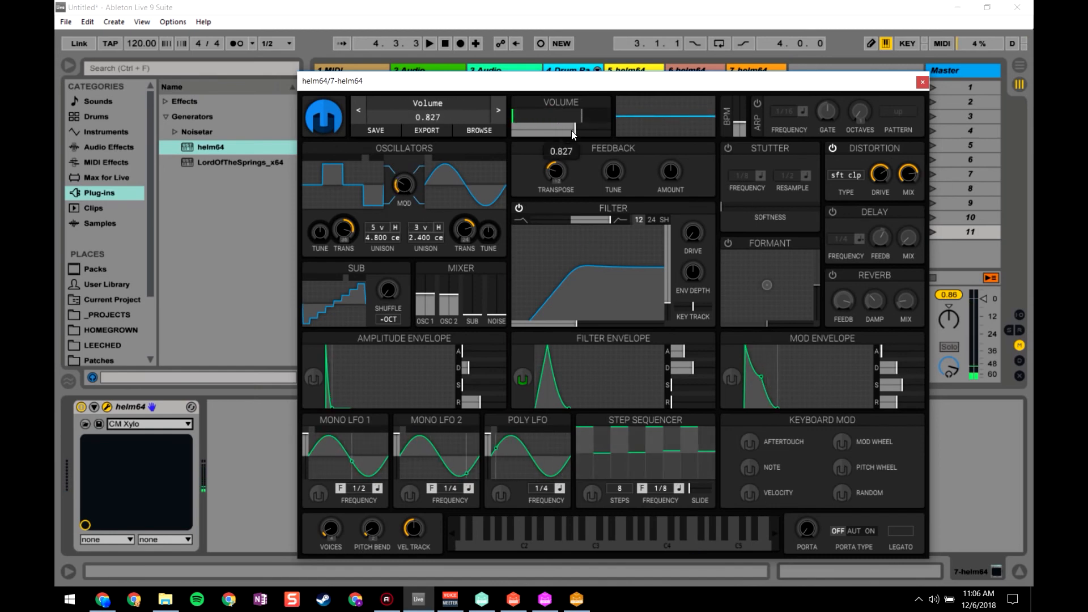
{"action": "left_click_drag", "start_coordinate": [572, 130], "coordinate": [550, 134]}
{"action": "left_click", "coordinate": [919, 85]}
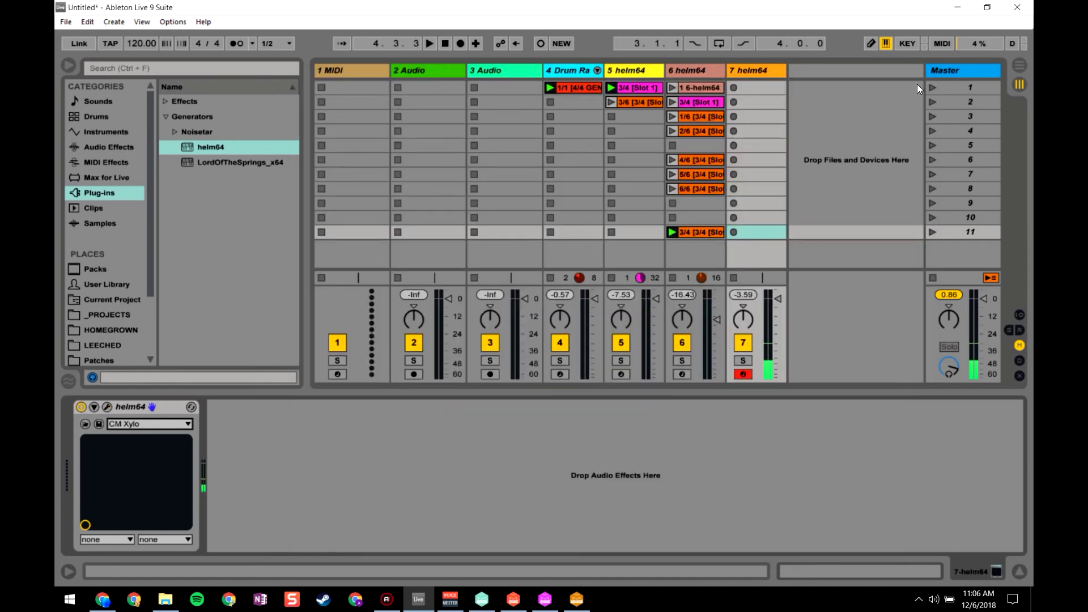
- Copy the slot 11 clip from track 6 to slot 1 of track 7, and play it soloed with its notes shown
{"action": "left_click", "coordinate": [697, 233]}
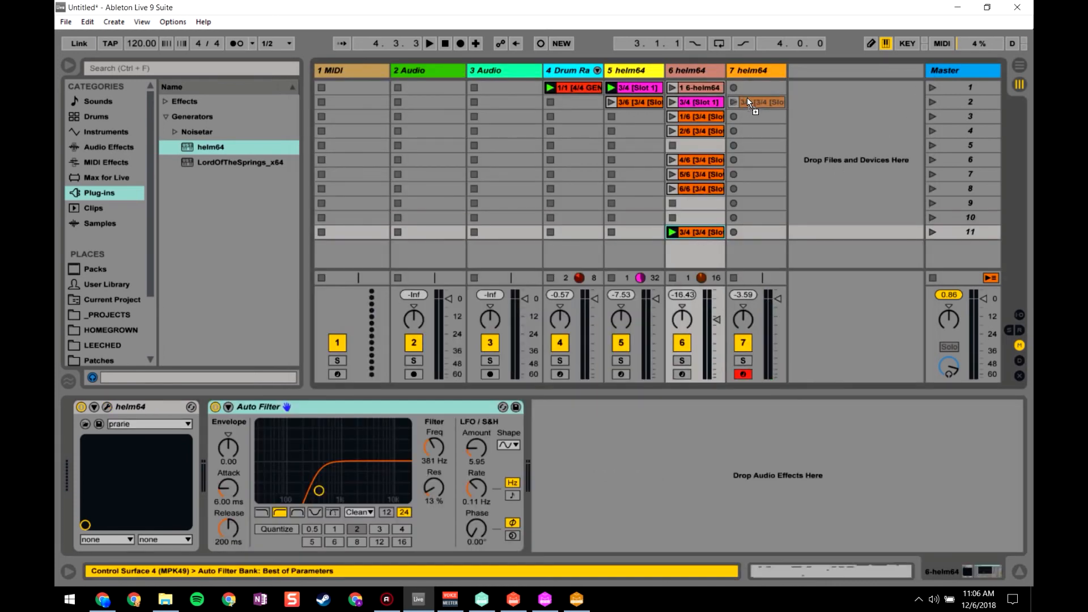
{"action": "left_click_drag", "start_coordinate": [747, 98], "coordinate": [747, 86]}
{"action": "left_click", "coordinate": [743, 360]}
{"action": "left_click", "coordinate": [733, 87]}
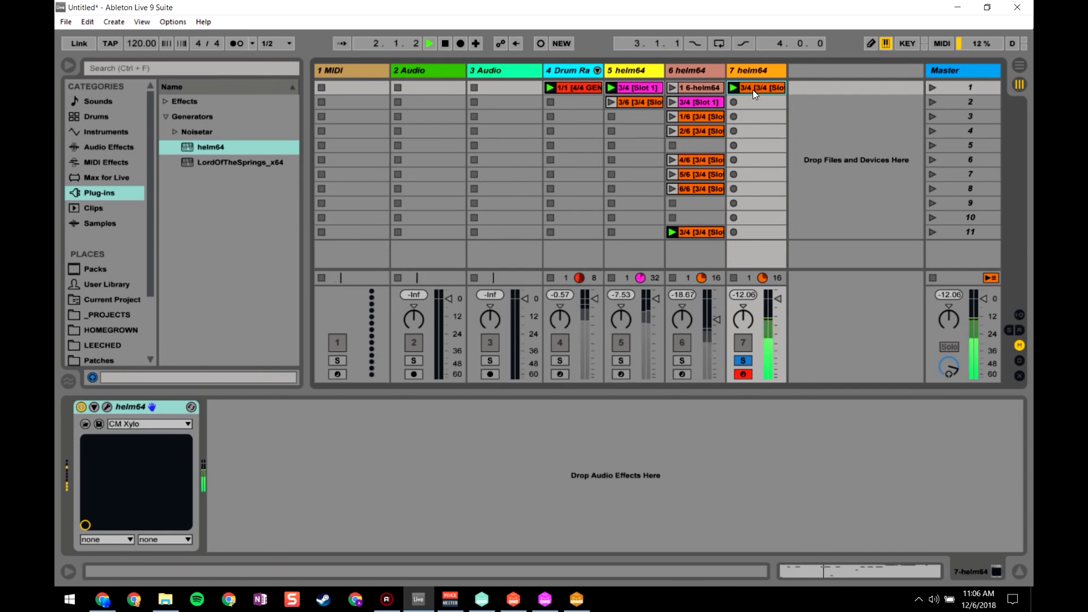
{"action": "double_click", "coordinate": [753, 90]}
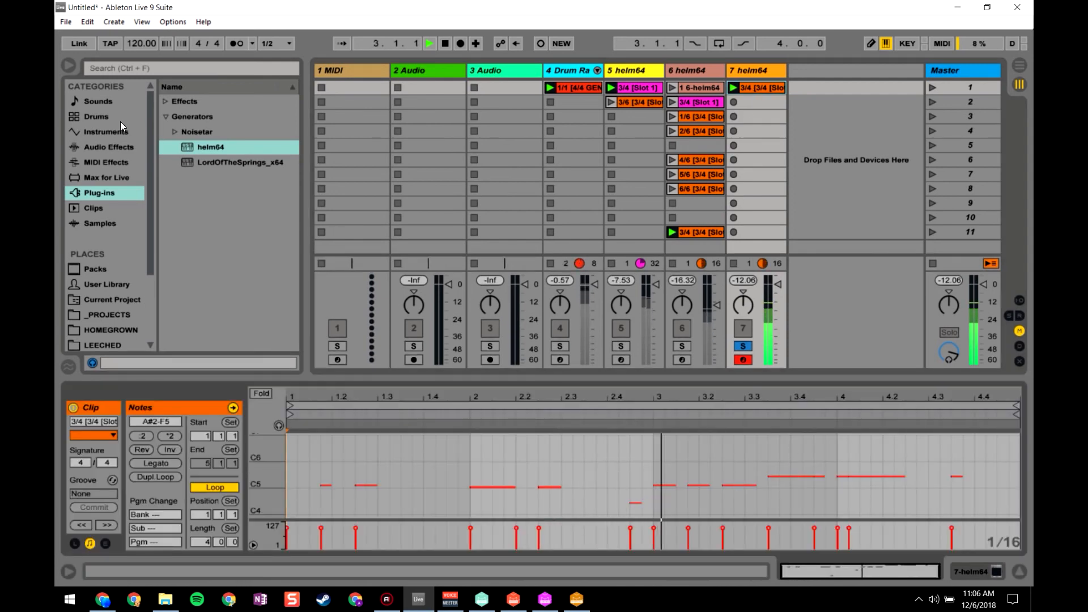
- Add the Chord and Pitch MIDI effects to track 7, setting Pitch to -12 st and Chord's Shift 1 to -12 st
{"action": "left_click", "coordinate": [103, 160]}
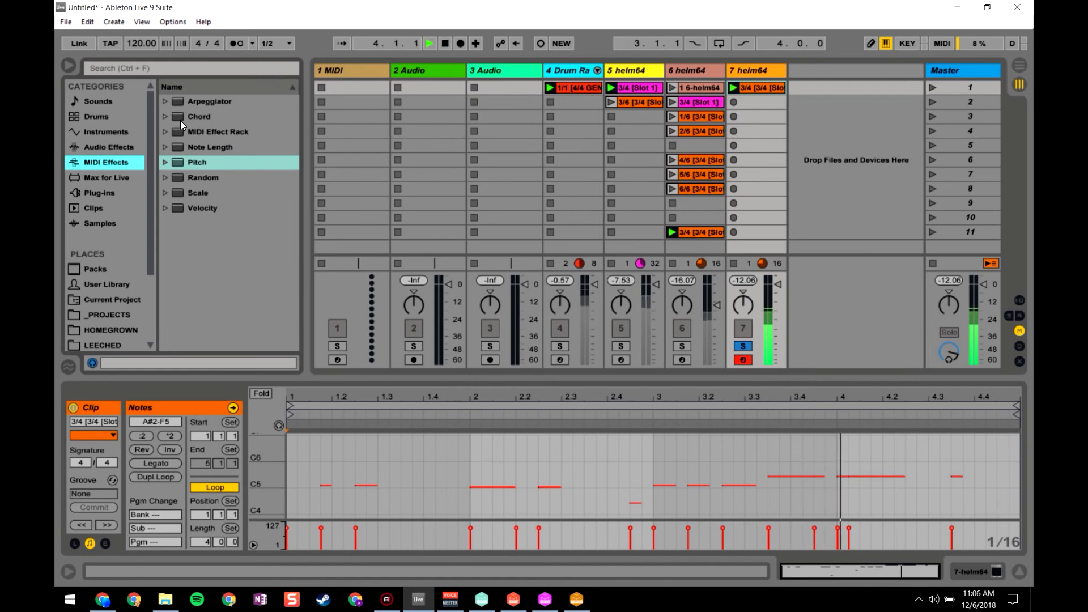
{"action": "left_click_drag", "start_coordinate": [181, 119], "coordinate": [720, 282]}
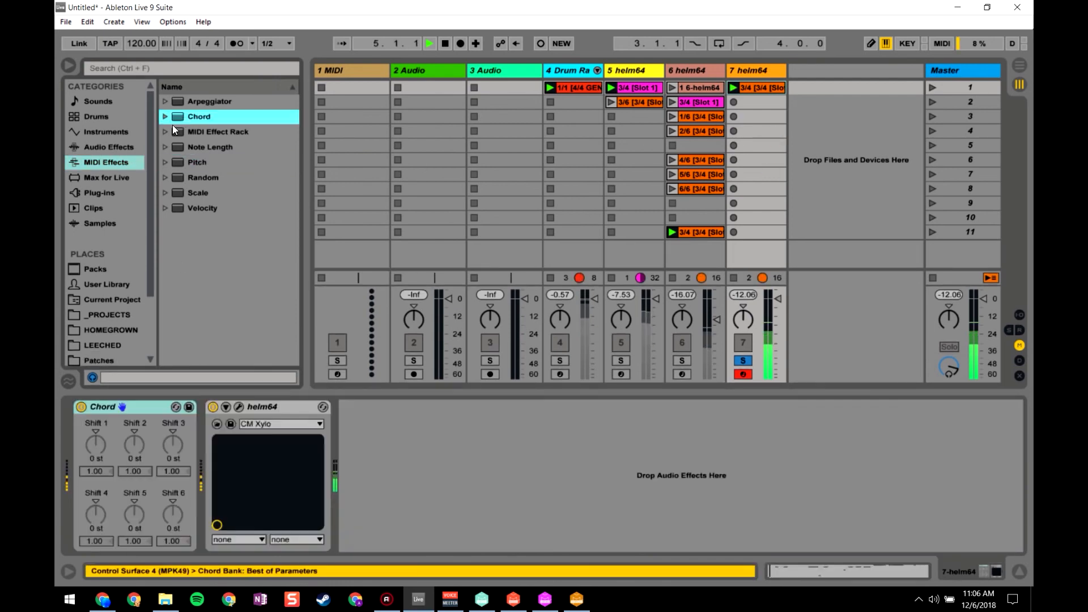
{"action": "left_click_drag", "start_coordinate": [190, 163], "coordinate": [214, 487]}
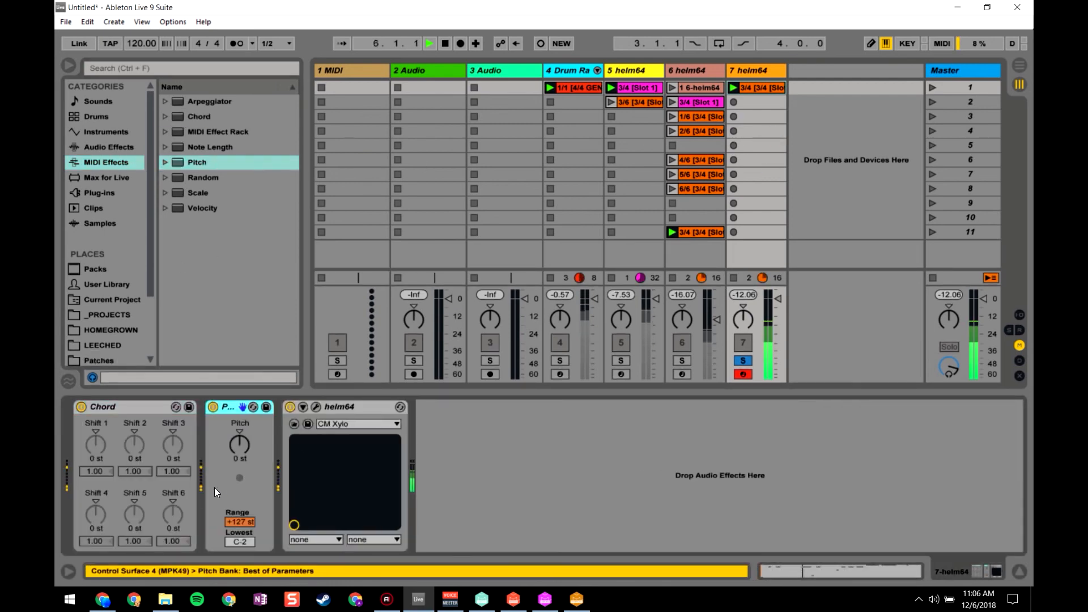
{"action": "left_click_drag", "start_coordinate": [237, 446], "coordinate": [242, 445]}
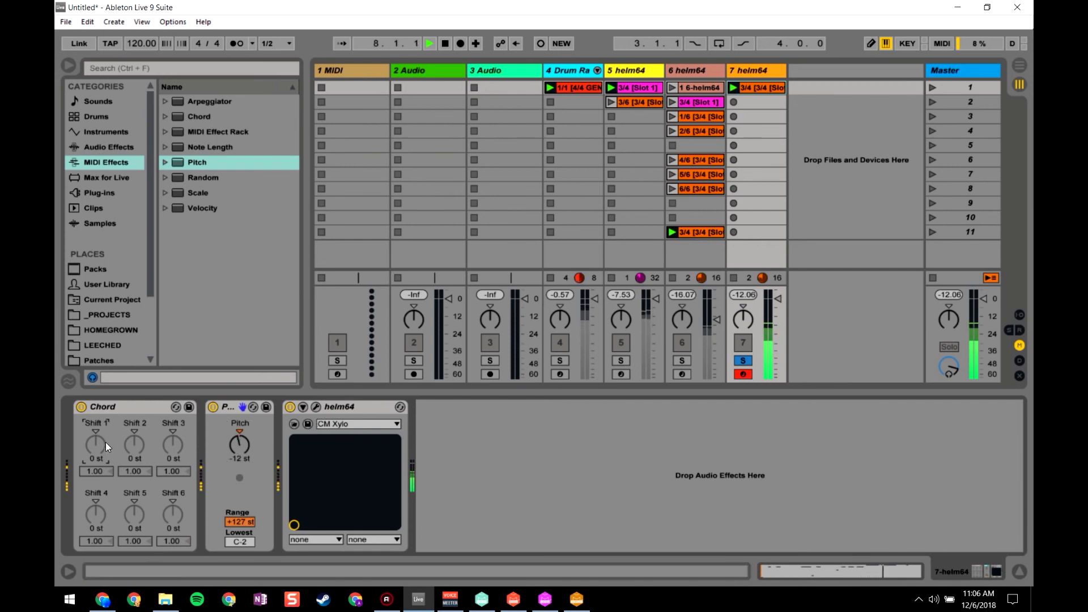
{"action": "left_click_drag", "start_coordinate": [113, 419], "coordinate": [112, 422]}
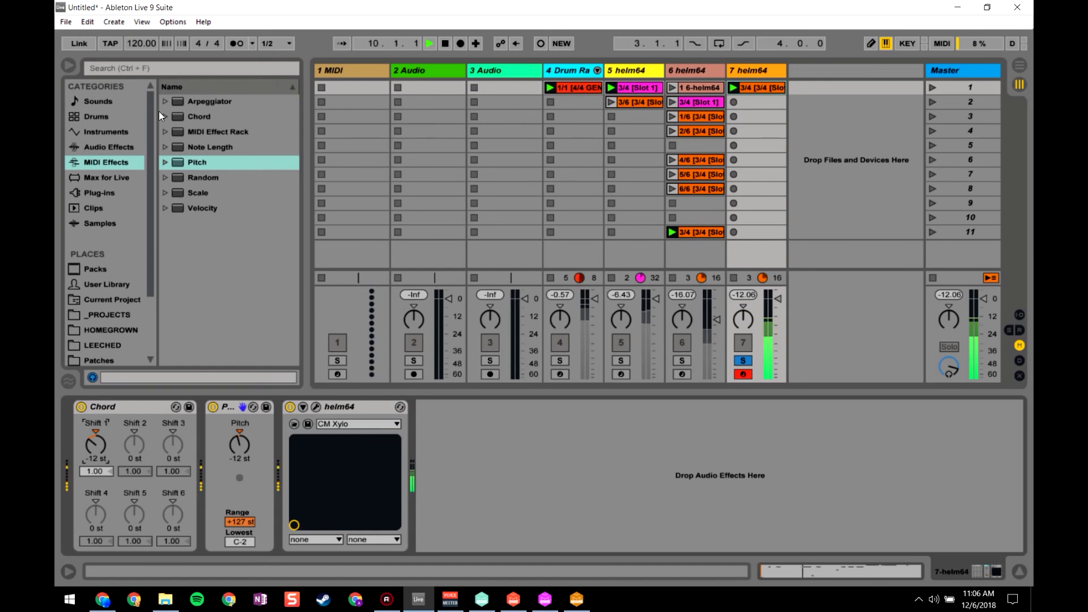
- Show the return tracks and sends, and raise track 7's sends A and B to add reverb and delay
{"action": "left_click", "coordinate": [1020, 330]}
{"action": "left_click", "coordinate": [1009, 330]}
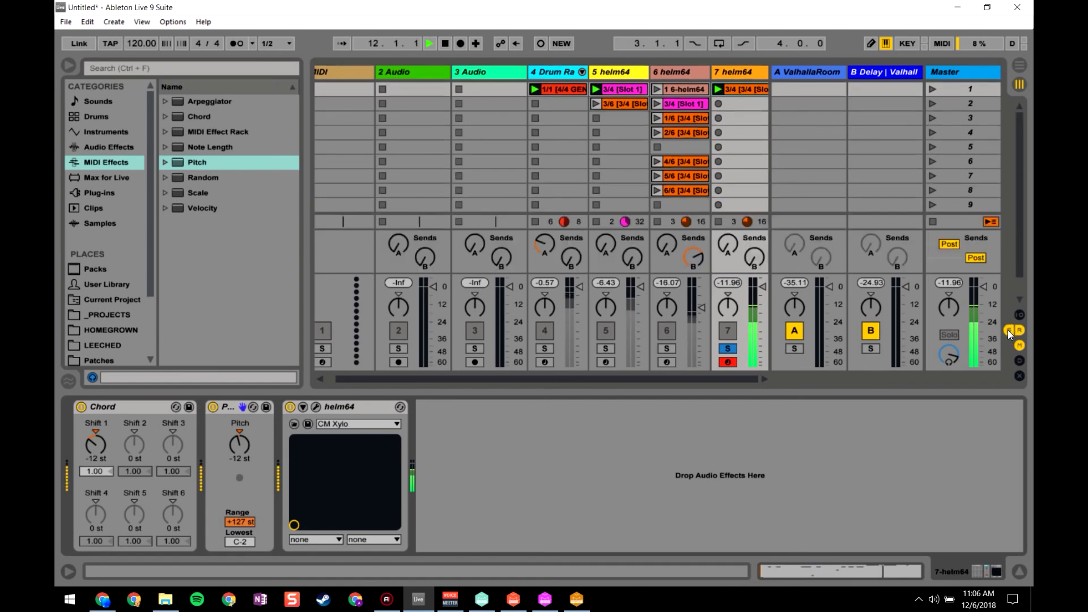
{"action": "left_click_drag", "start_coordinate": [754, 258], "coordinate": [727, 192]}
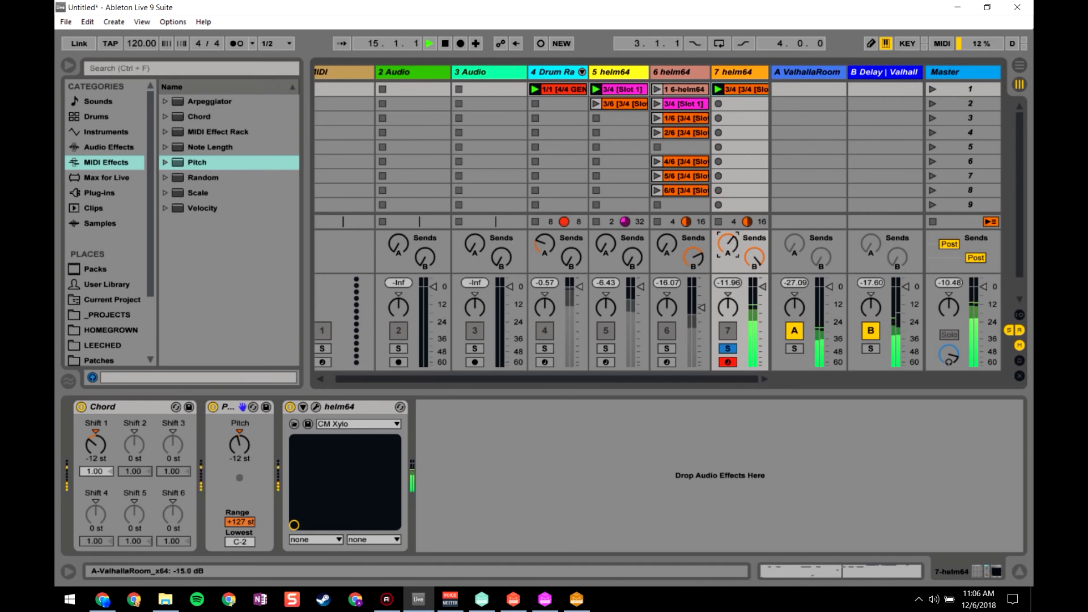
{"action": "left_click", "coordinate": [760, 261]}
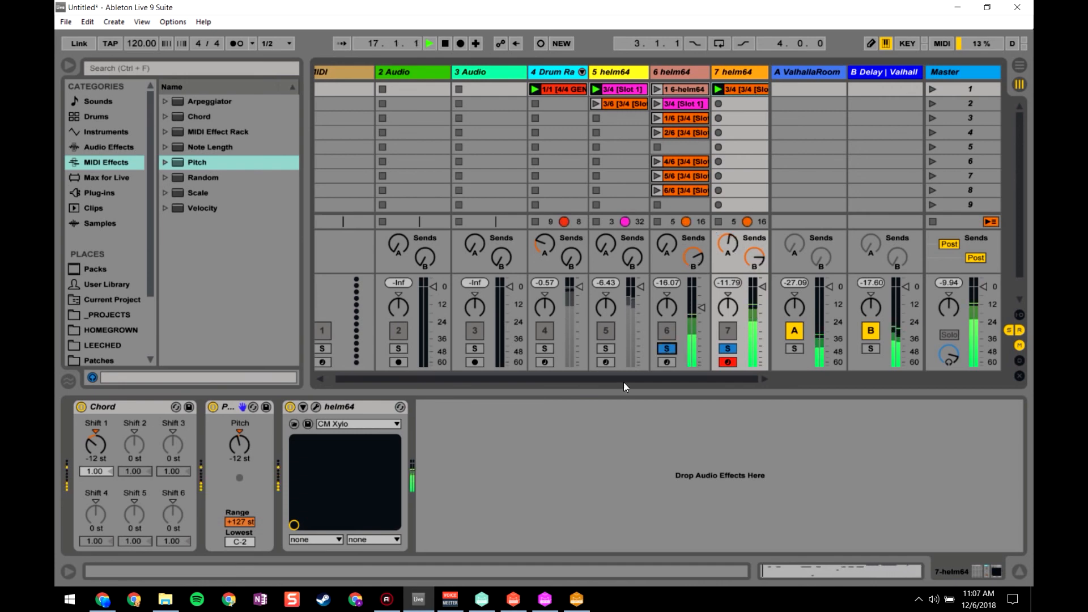
- Solo track 6 together with track 7 to audition their clips side by side
{"action": "left_click", "coordinate": [666, 348]}
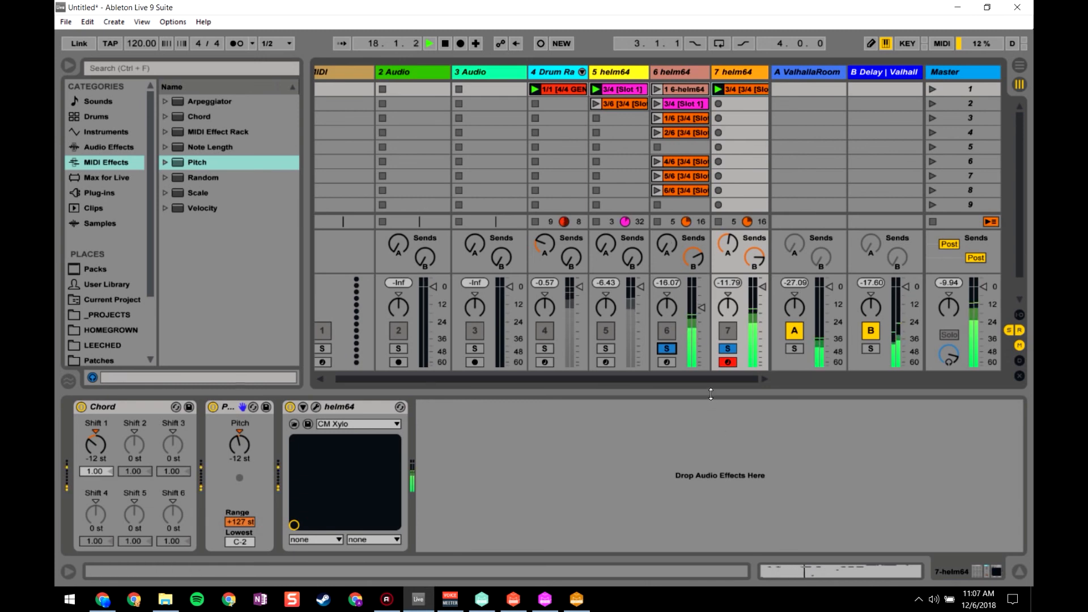
{"action": "scroll", "coordinate": [676, 198], "scroll_direction": "down", "scroll_amount": 2}
{"action": "left_click", "coordinate": [657, 204]}
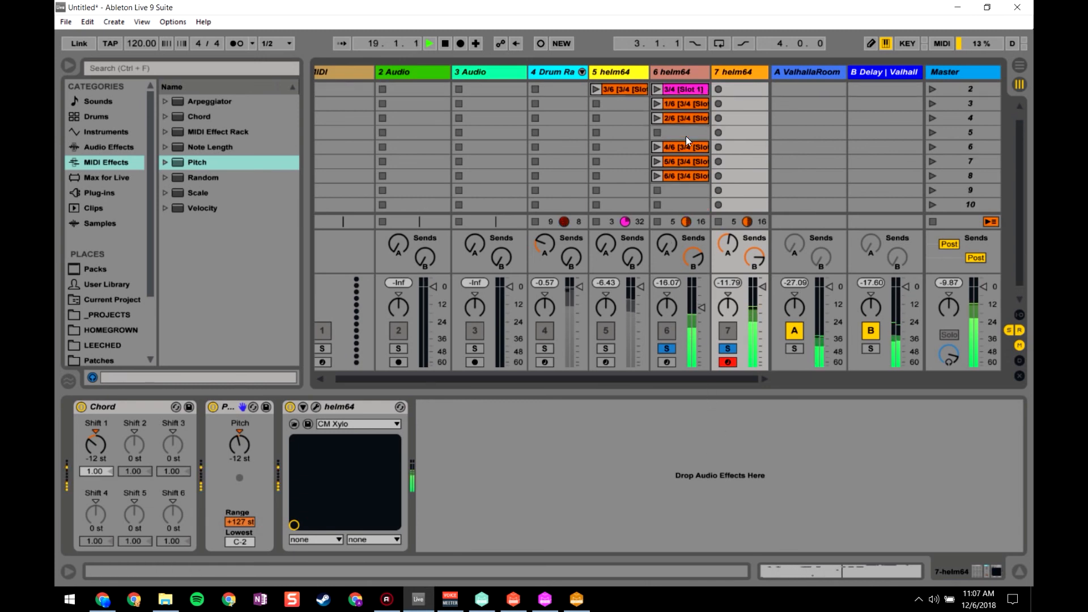
{"action": "scroll", "coordinate": [687, 125], "scroll_direction": "up", "scroll_amount": 2}
- Launch the slot 2 clip on track 5 and add that track to the soloed ones
{"action": "left_click", "coordinate": [616, 104]}
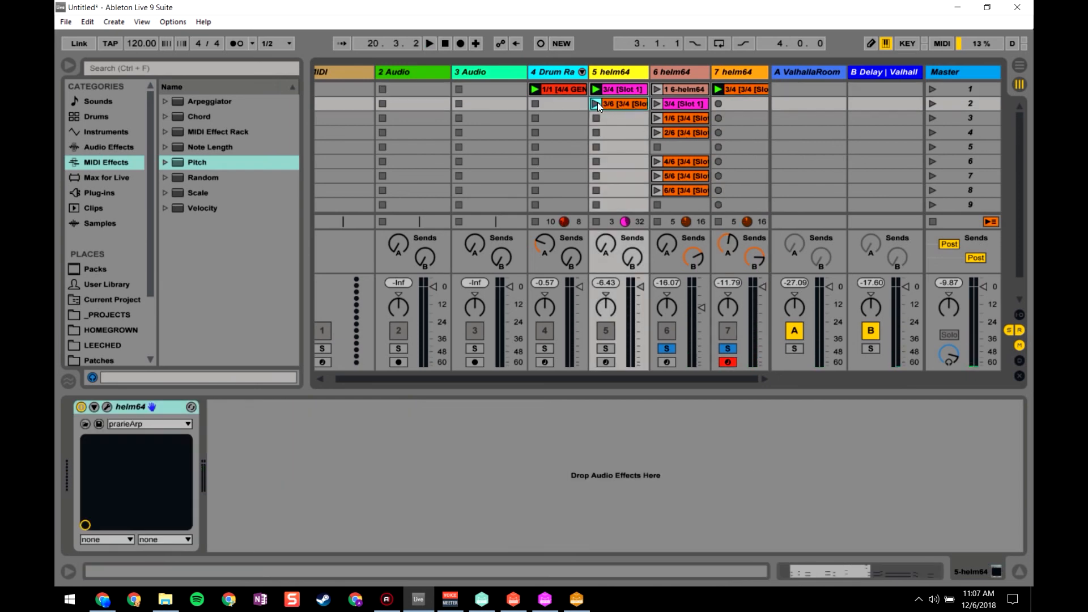
{"action": "left_click", "coordinate": [595, 103]}
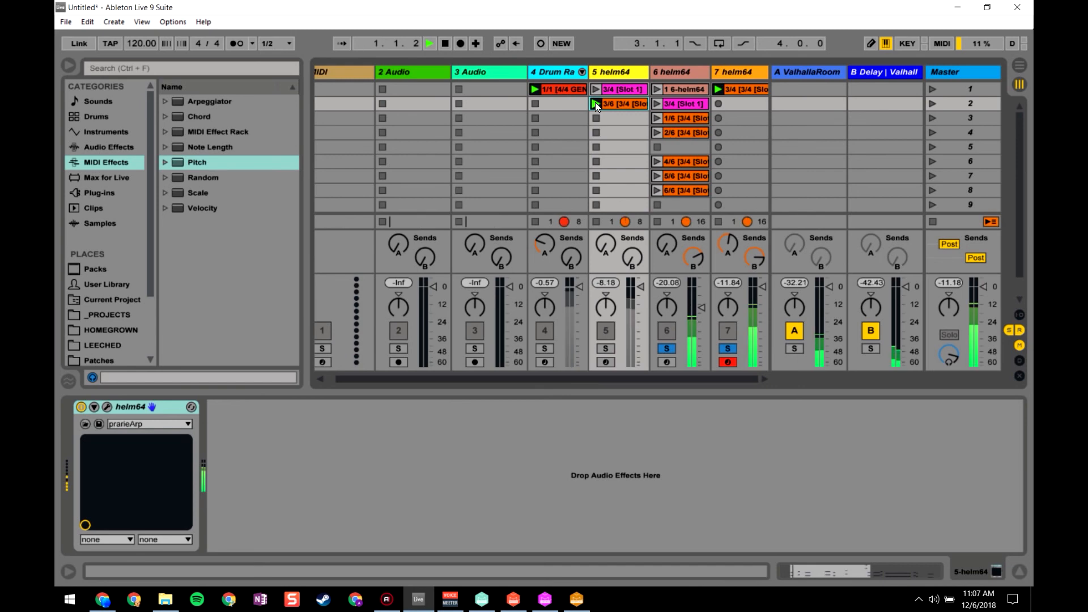
{"action": "left_click", "coordinate": [607, 349]}
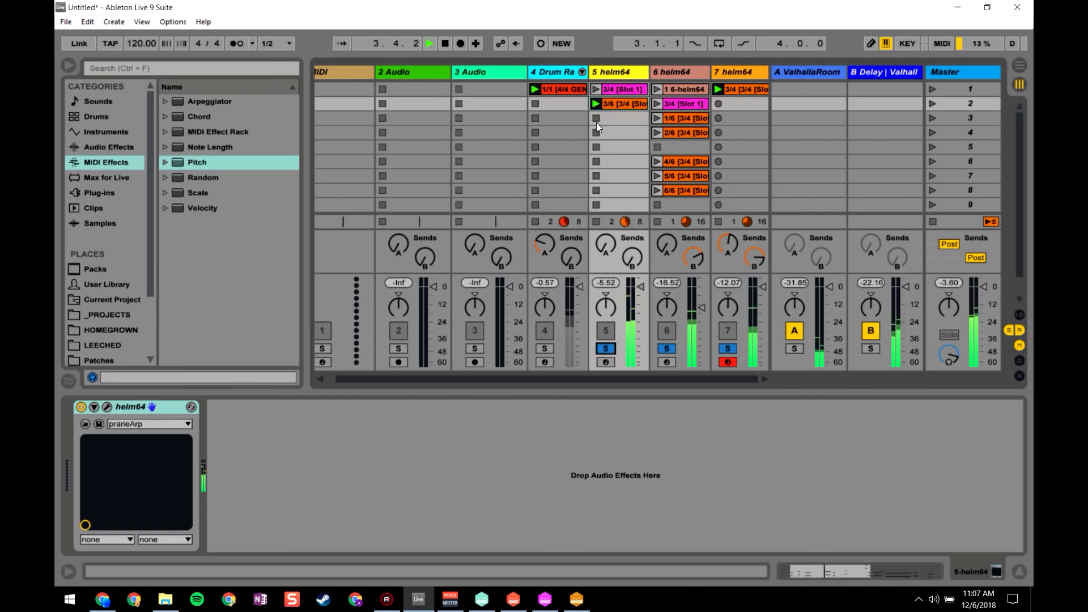
- Add the drum rack track to the soloed tracks, and clear all solos so every track plays
{"action": "scroll", "coordinate": [712, 140], "scroll_direction": "down", "scroll_amount": 2}
{"action": "scroll", "coordinate": [712, 141], "scroll_direction": "up", "scroll_amount": 2}
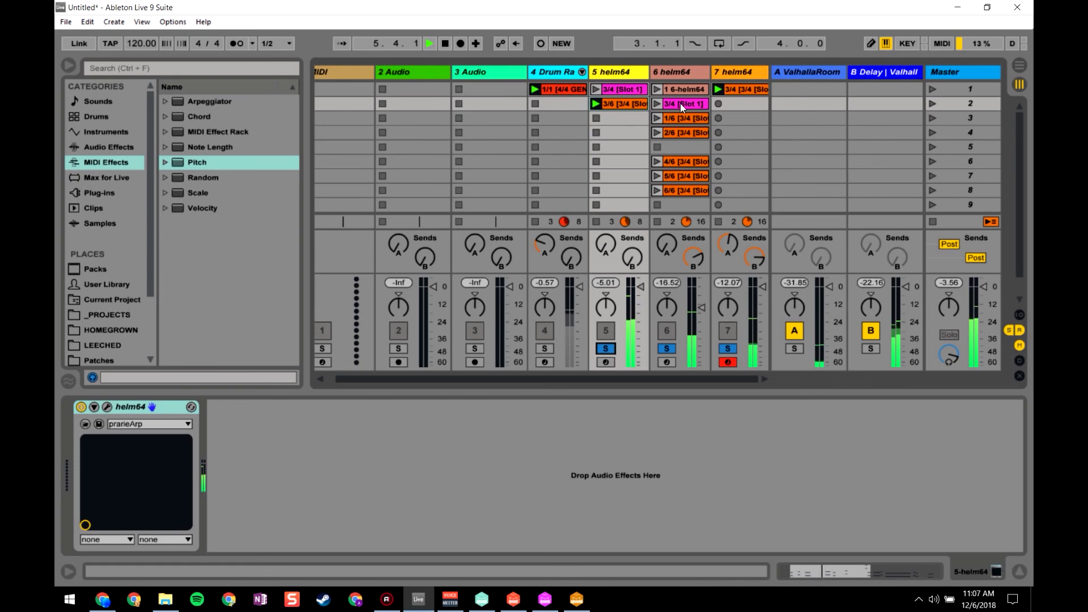
{"action": "left_click", "coordinate": [548, 346], "text": "ctrl"}
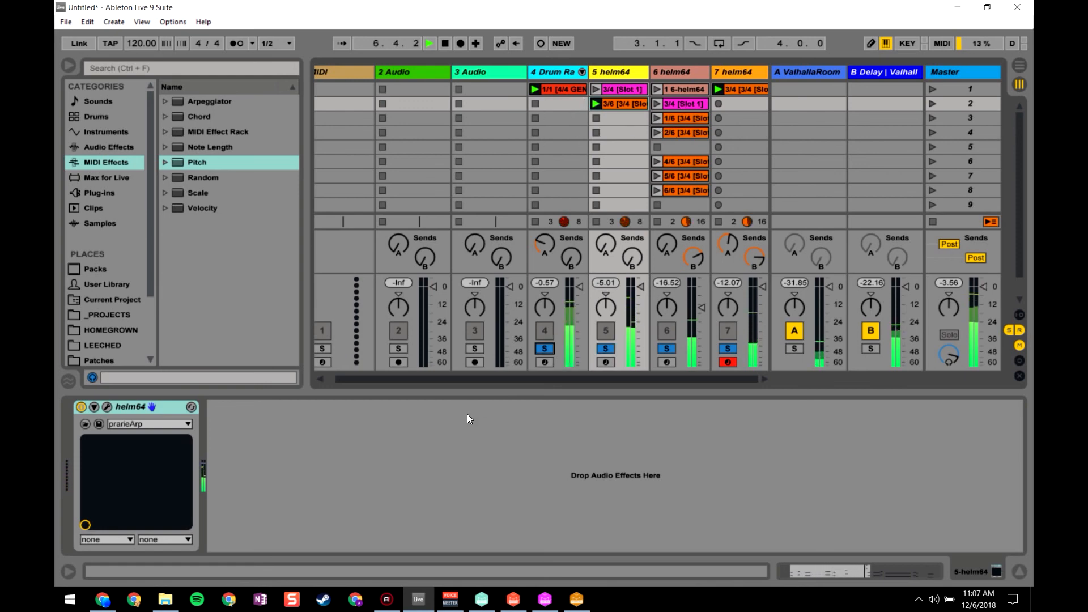
{"action": "left_click", "coordinate": [543, 346]}
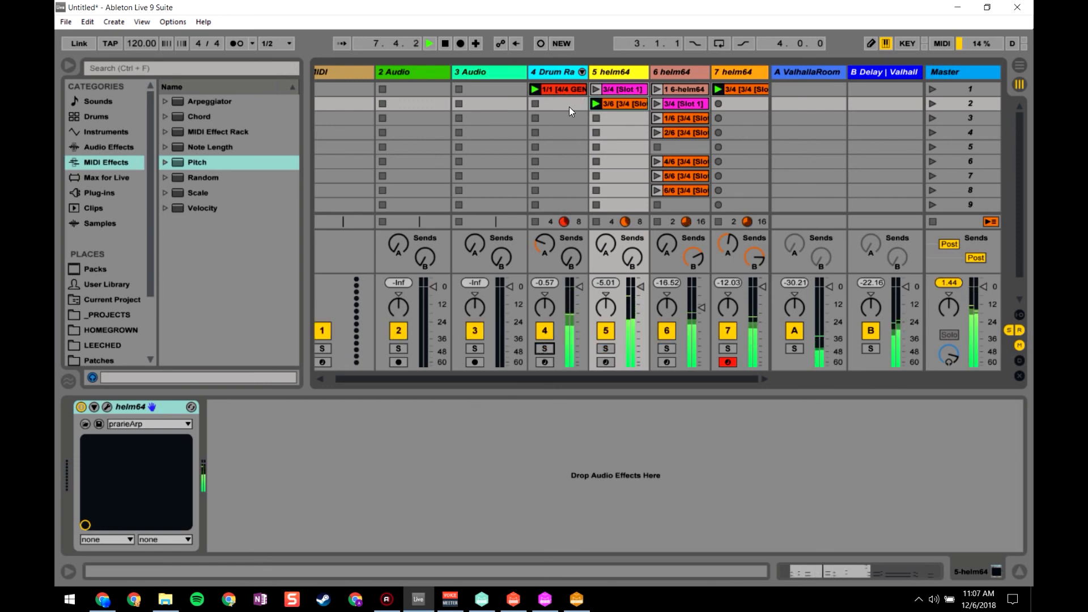
- Show the drum clip's notes, open its drum rack and set the Cassette808_BD02 kick's volume to -8.00 dB
{"action": "double_click", "coordinate": [558, 89]}
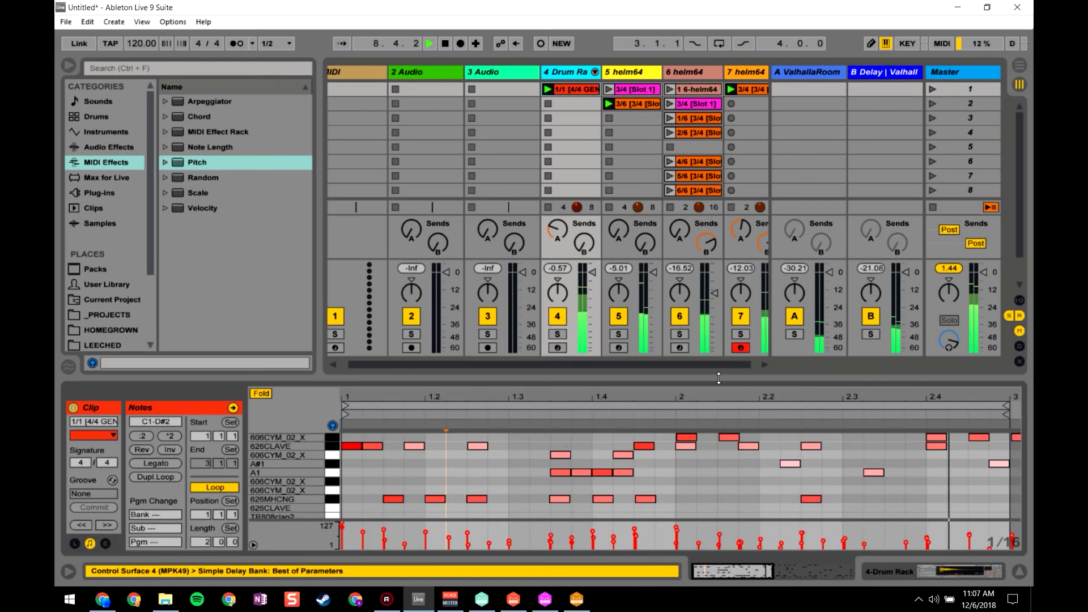
{"action": "left_click_drag", "start_coordinate": [722, 378], "coordinate": [737, 232]}
{"action": "left_click", "coordinate": [931, 568]}
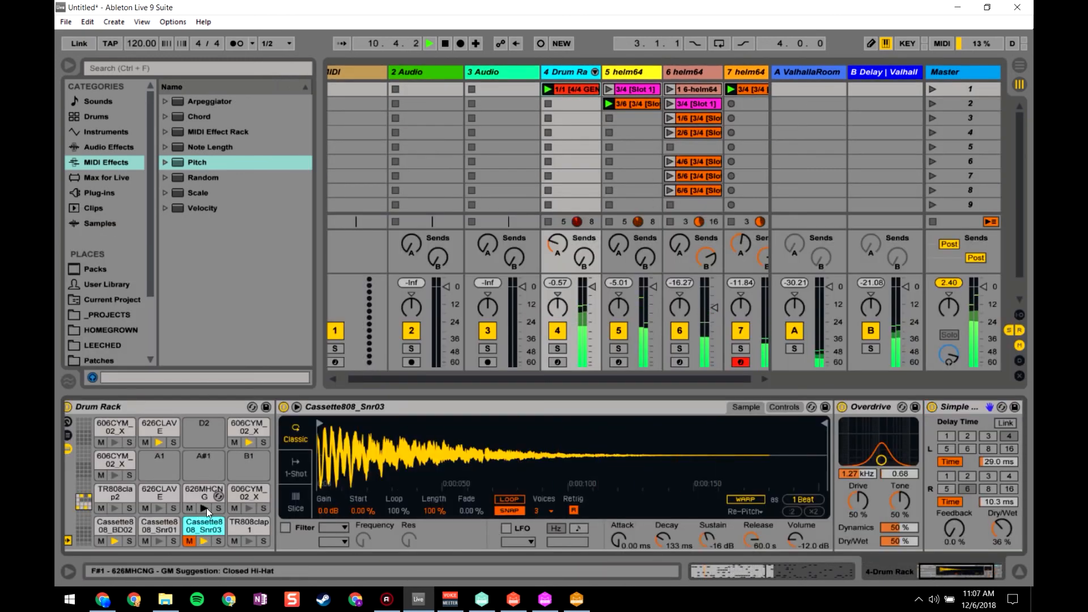
{"action": "left_click", "coordinate": [108, 532]}
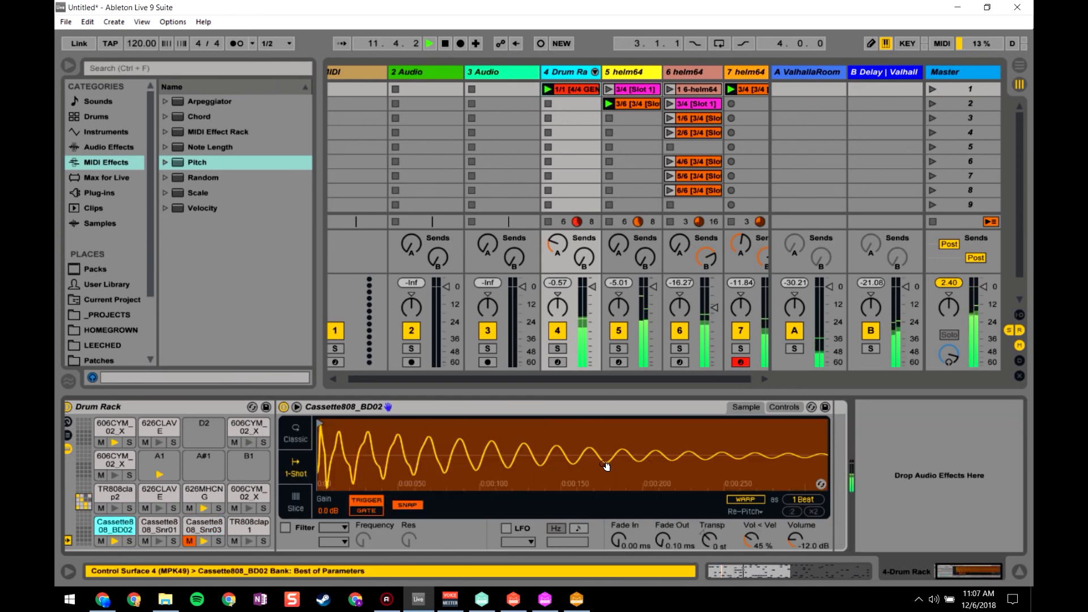
{"action": "left_click_drag", "start_coordinate": [787, 540], "coordinate": [786, 529]}
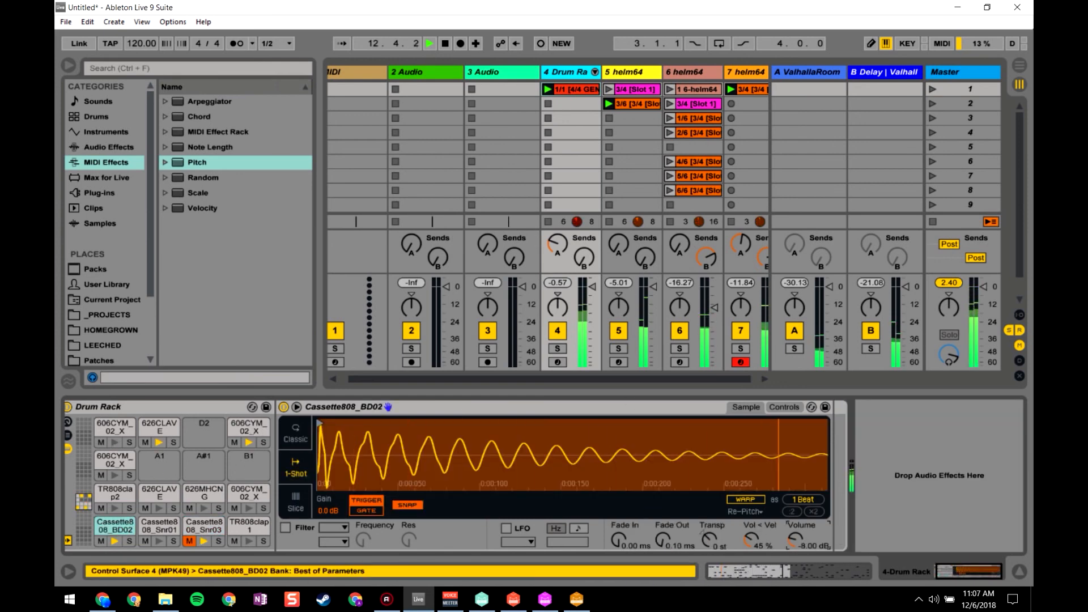
- Add a Limiter audio effect to the Master track
{"action": "left_click", "coordinate": [96, 147]}
{"action": "scroll", "coordinate": [196, 307], "scroll_direction": "down", "scroll_amount": 5}
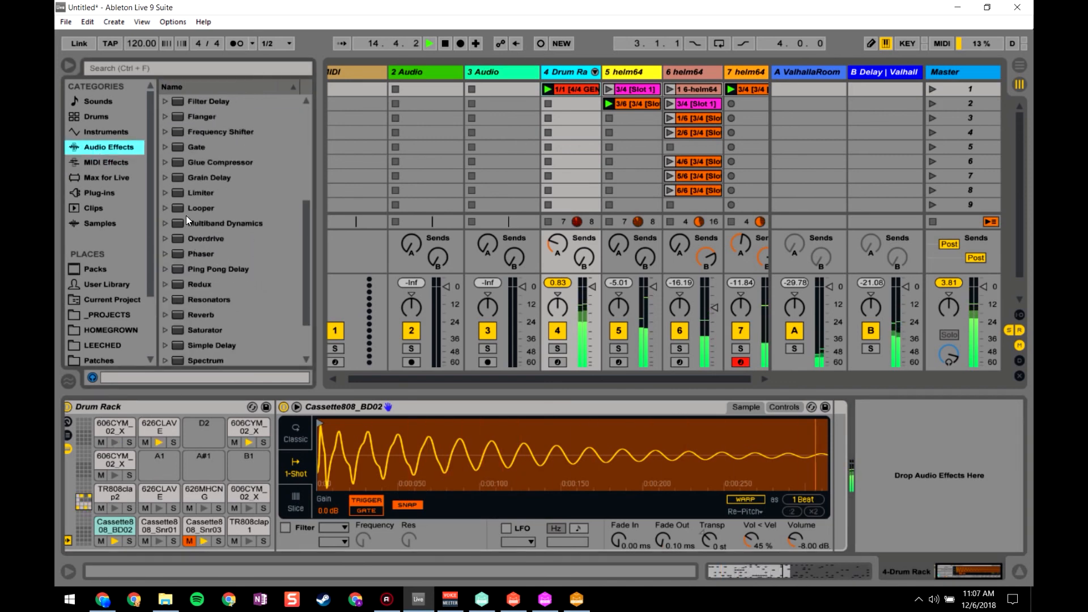
{"action": "left_click", "coordinate": [191, 194]}
{"action": "left_click", "coordinate": [961, 72]}
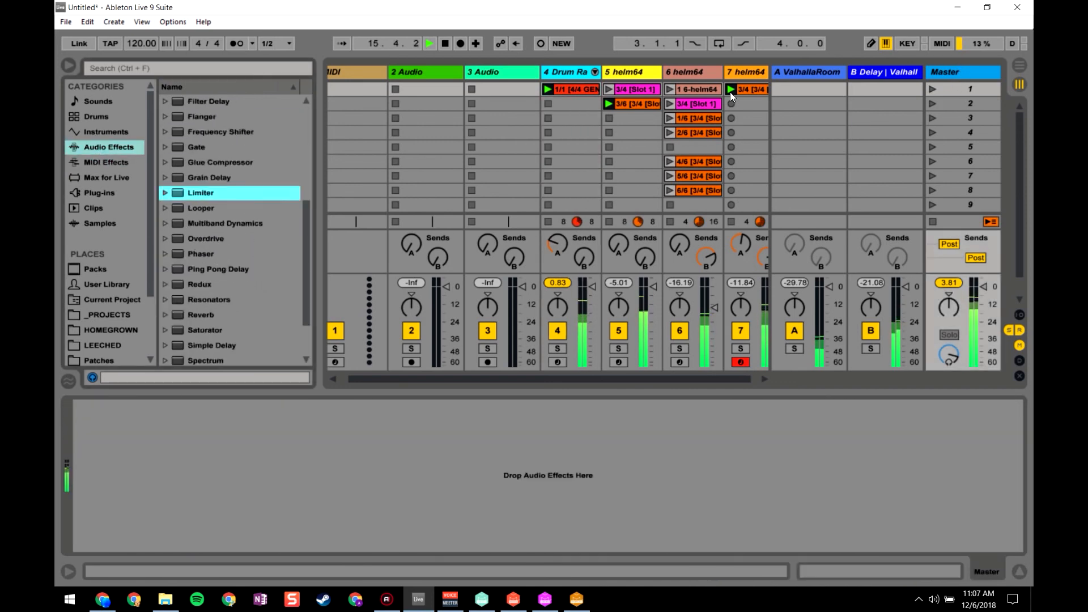
{"action": "key", "text": "Return"}
- Launch scene 1, stop the clip on track 7, and hide the sends and return tracks
{"action": "left_click", "coordinate": [931, 89]}
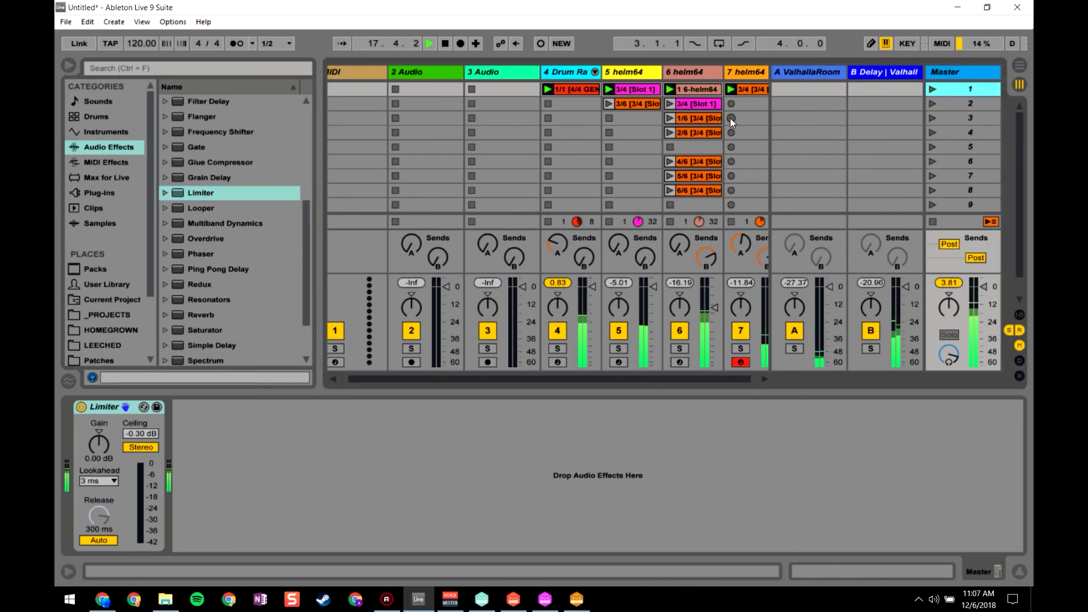
{"action": "left_click", "coordinate": [730, 221]}
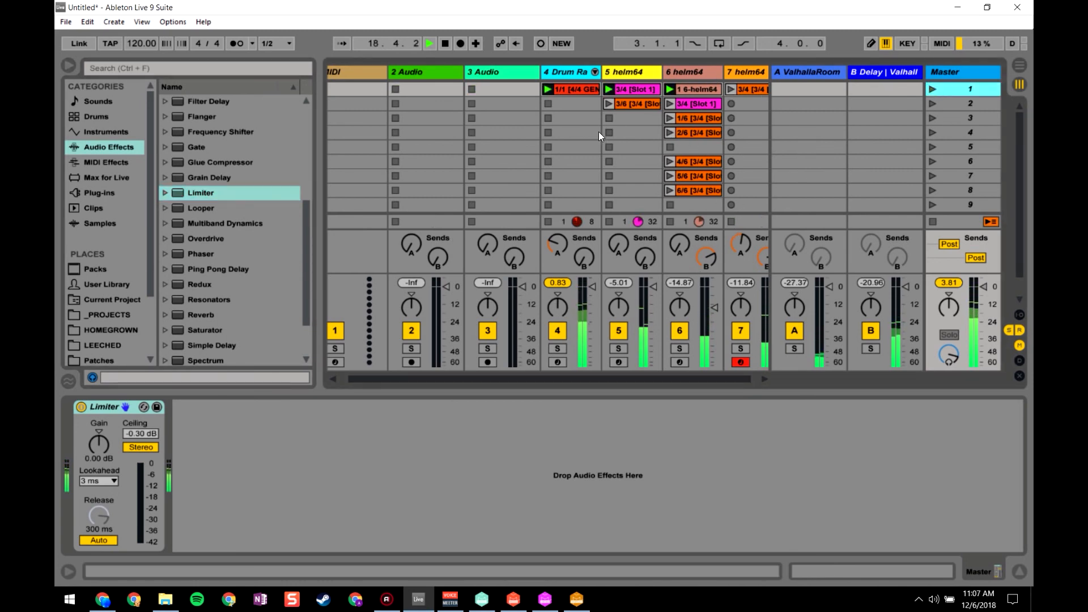
{"action": "left_click", "coordinate": [1009, 329]}
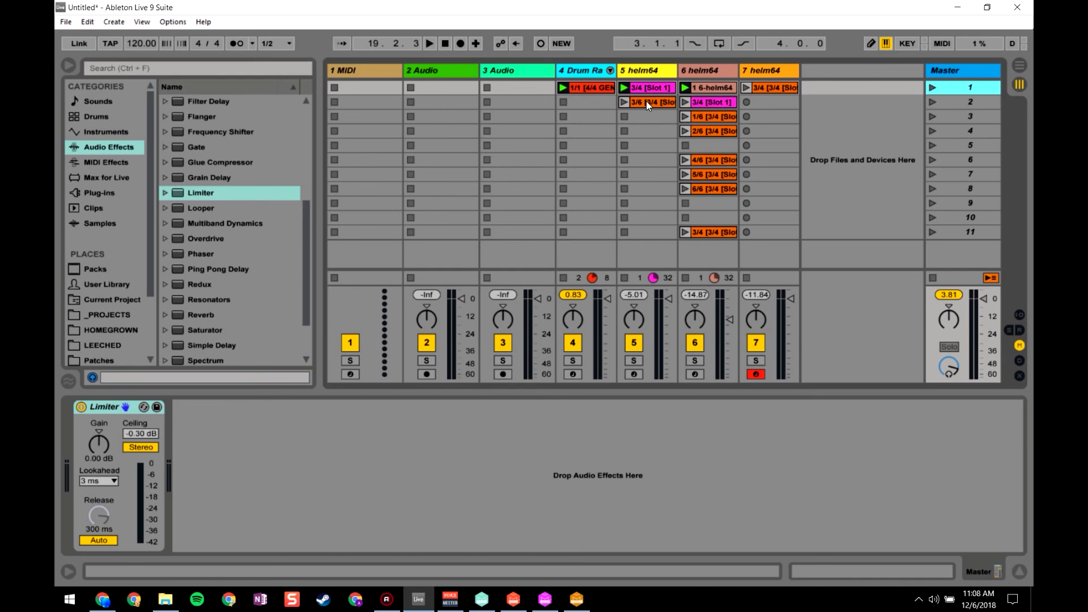
- Start playback of the clips already launched on the drum rack track and helm64 tracks 5 and 6
{"action": "left_click", "coordinate": [711, 101]}
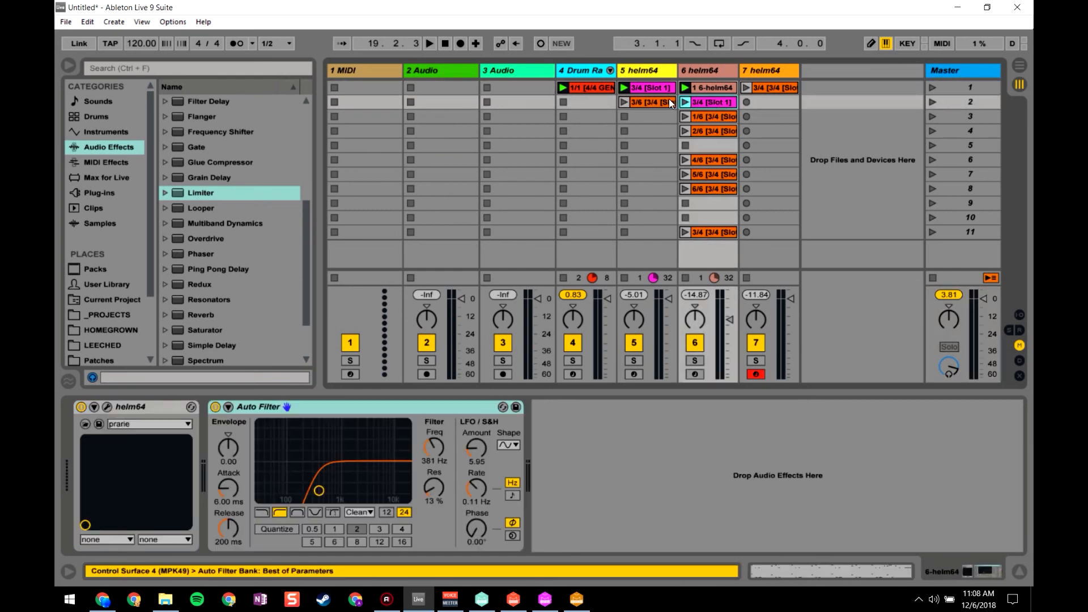
{"action": "left_click", "coordinate": [645, 90]}
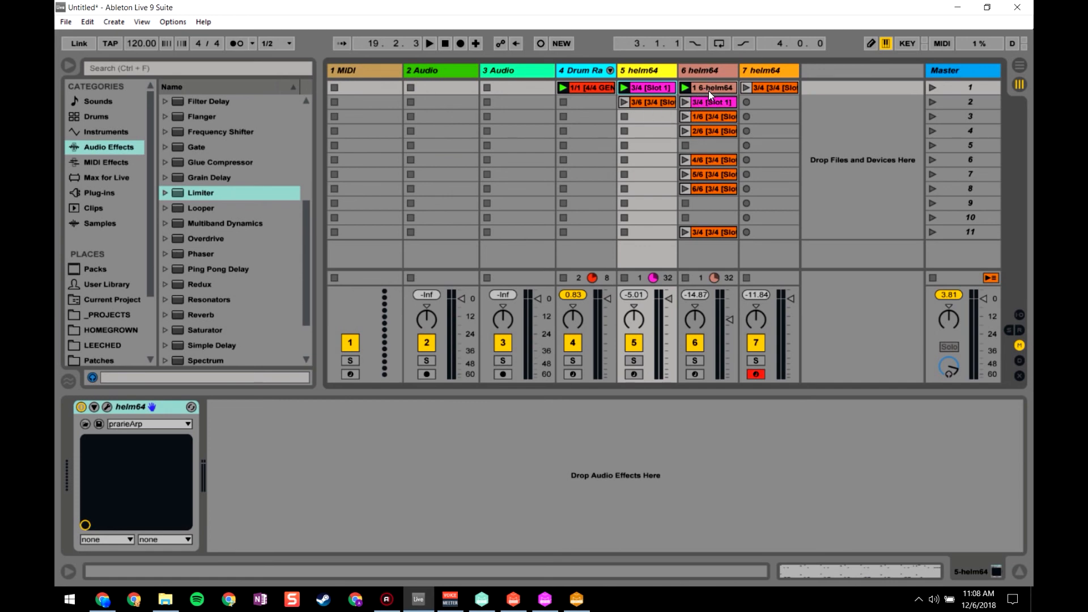
{"action": "key", "text": "space"}
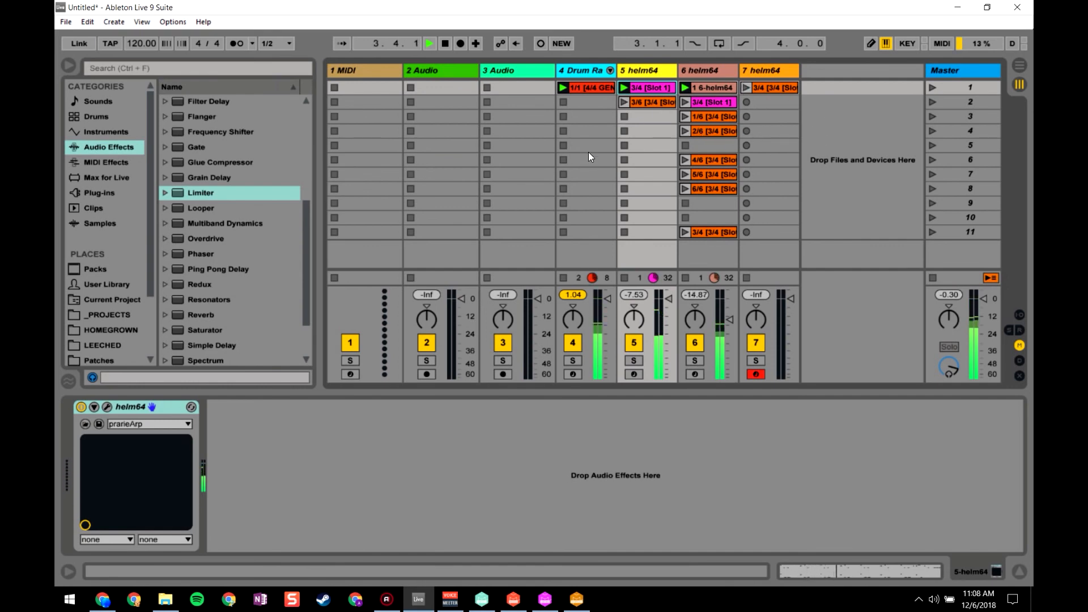
- Try muting the Cassette808_Snr03 pad in the drum track's Drum Rack
{"action": "left_click", "coordinate": [593, 92]}
{"action": "left_click", "coordinate": [189, 542]}
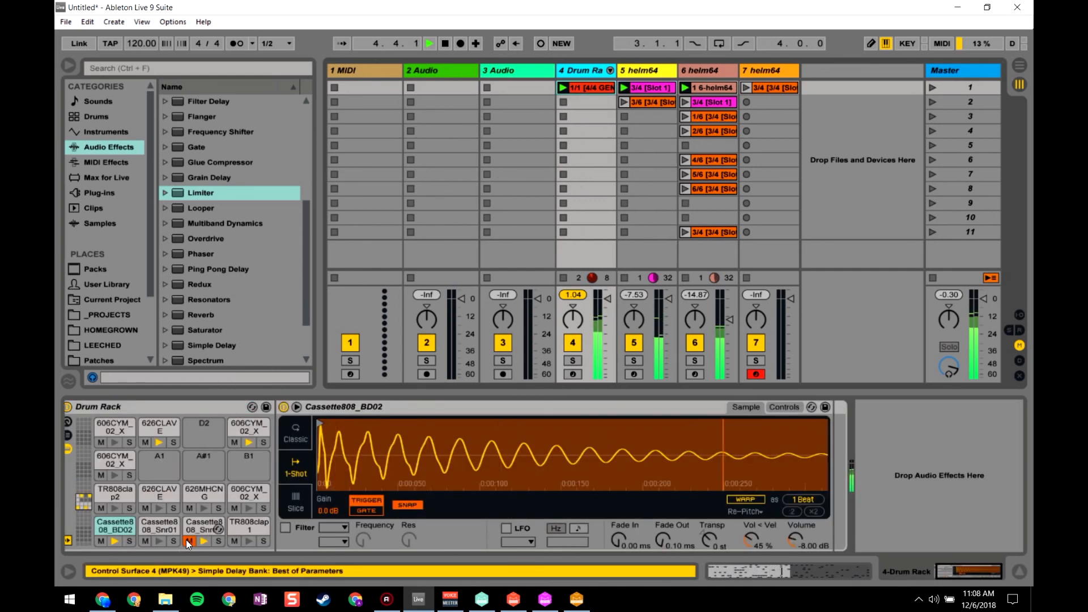
{"action": "left_click", "coordinate": [189, 542]}
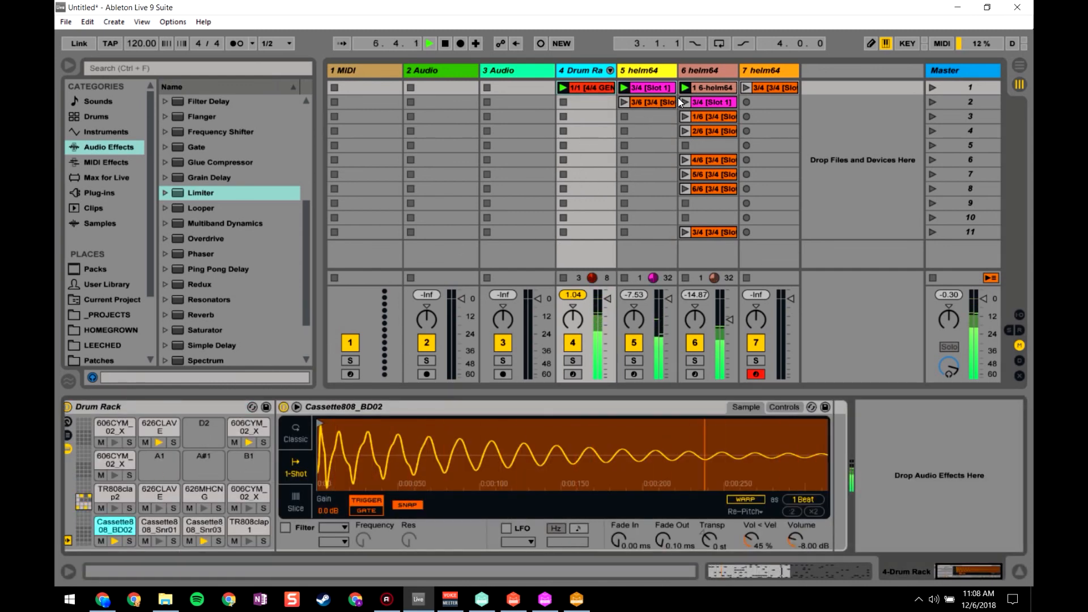
- Launch the scene 11 clip on track 6 and the scene 1 clip on track 7
{"action": "left_click", "coordinate": [684, 231]}
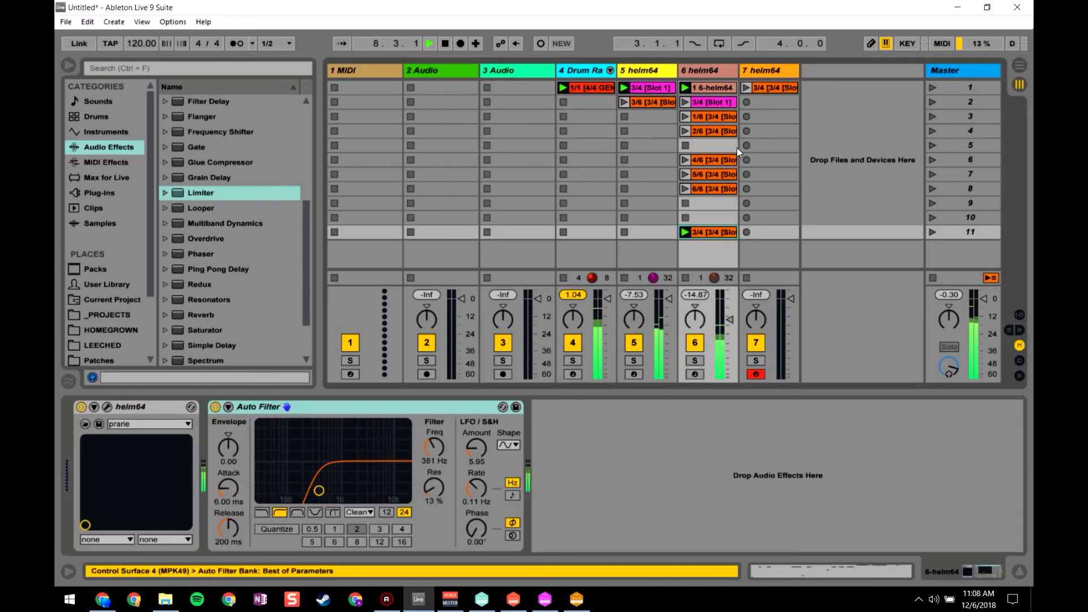
{"action": "left_click", "coordinate": [750, 88]}
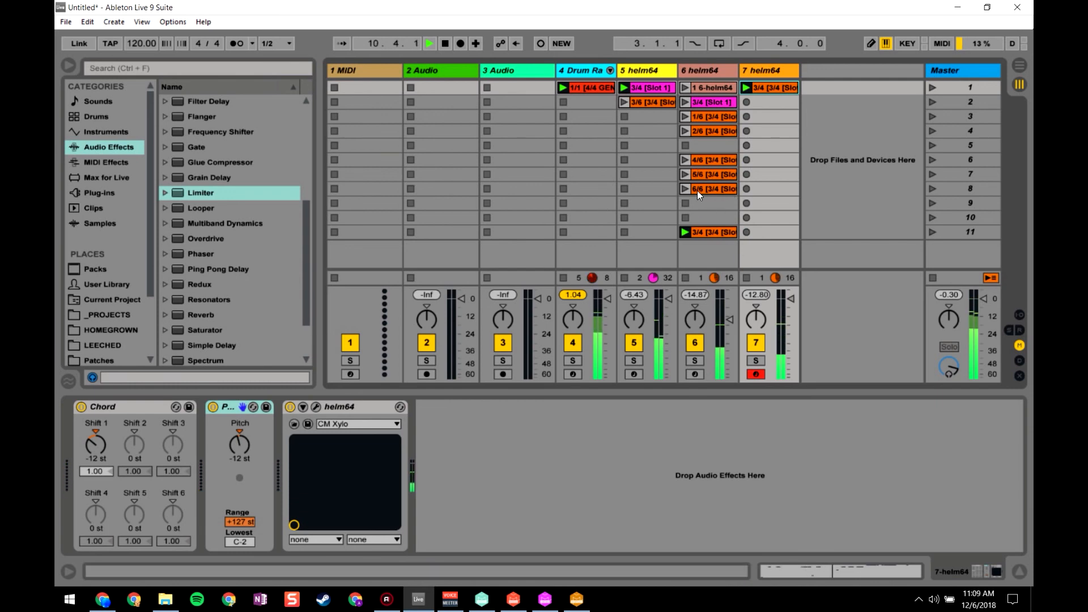
- Add an Auto Filter after helm64 on track 5, with its cutoff at about 213 Hz and resonance at 32%
{"action": "left_click", "coordinate": [647, 88]}
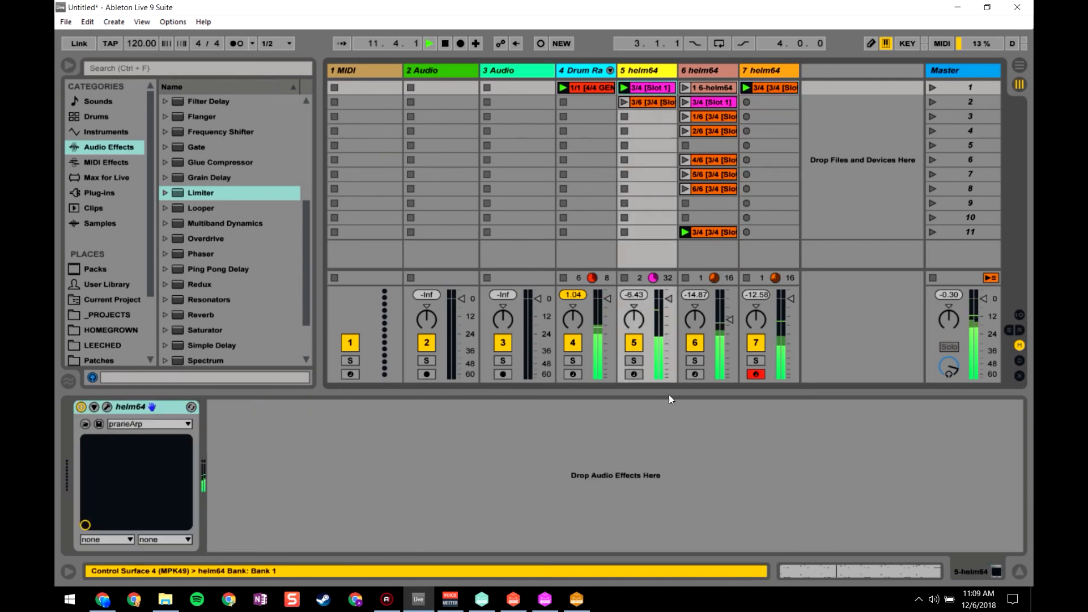
{"action": "scroll", "coordinate": [184, 132], "scroll_direction": "up", "scroll_amount": 2}
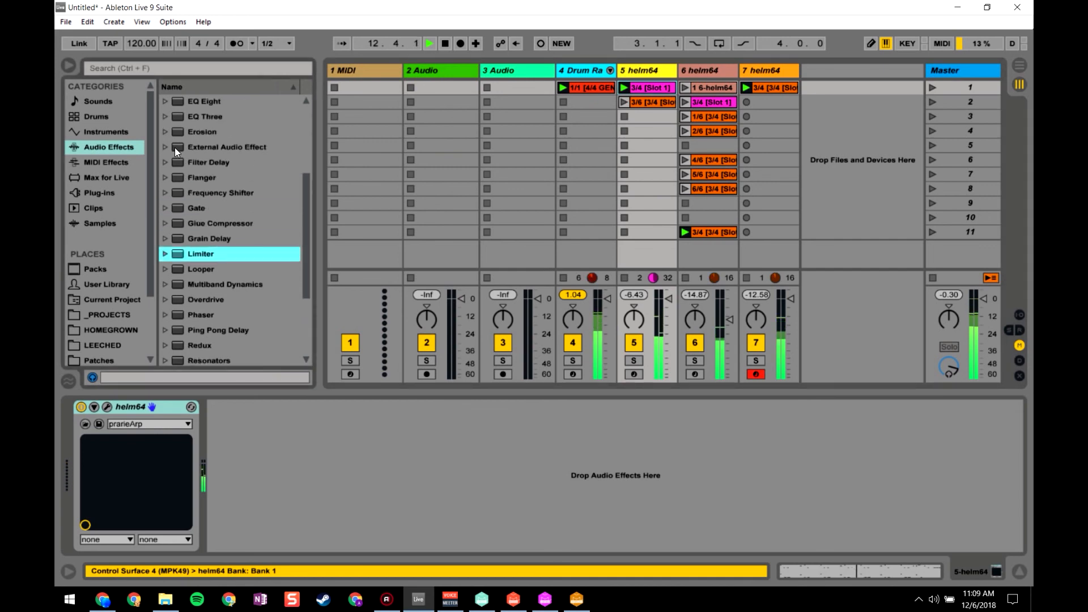
{"action": "scroll", "coordinate": [169, 155], "scroll_direction": "up", "scroll_amount": 4}
{"action": "left_click_drag", "start_coordinate": [171, 101], "coordinate": [265, 431]}
{"action": "left_click_drag", "start_coordinate": [357, 492], "coordinate": [306, 480]}
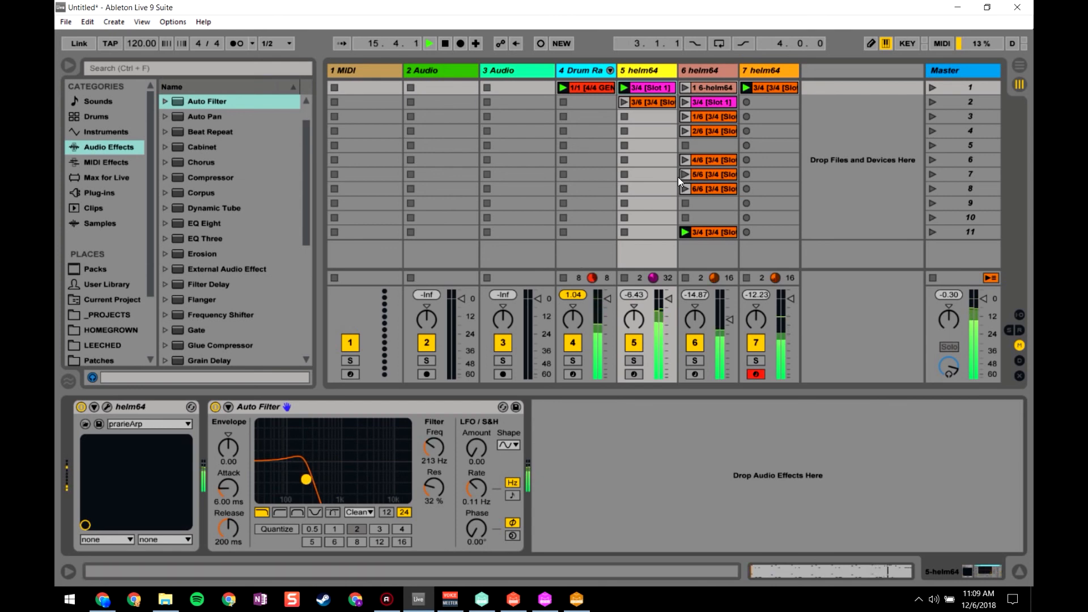
- Launch the scene 2 clip on track 5 and set its Auto Filter to about 19.9 kHz with 66% resonance
{"action": "left_click", "coordinate": [623, 104]}
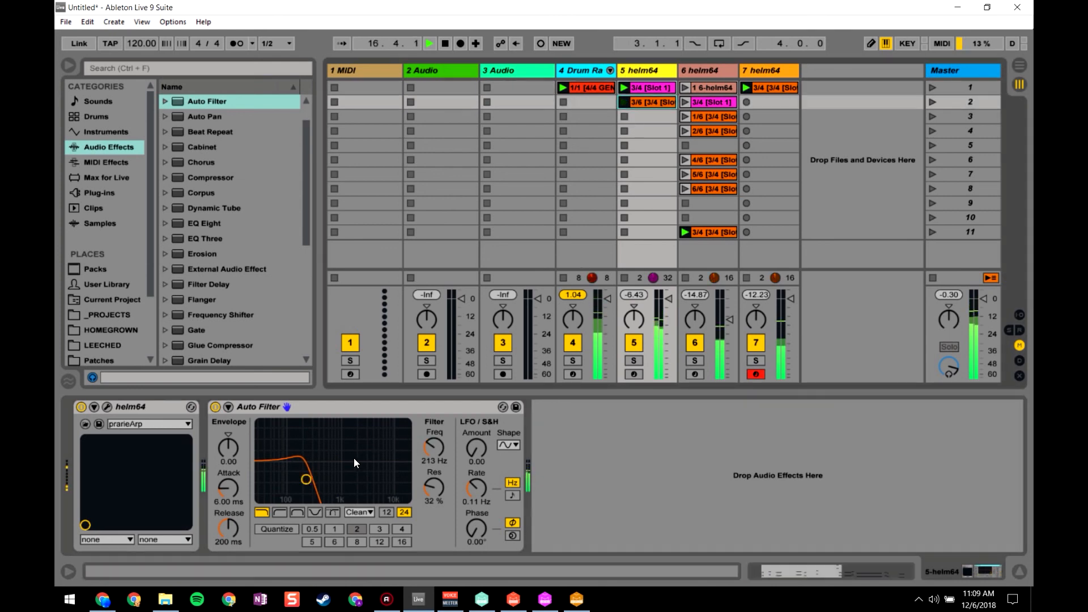
{"action": "left_click_drag", "start_coordinate": [354, 458], "coordinate": [409, 458]}
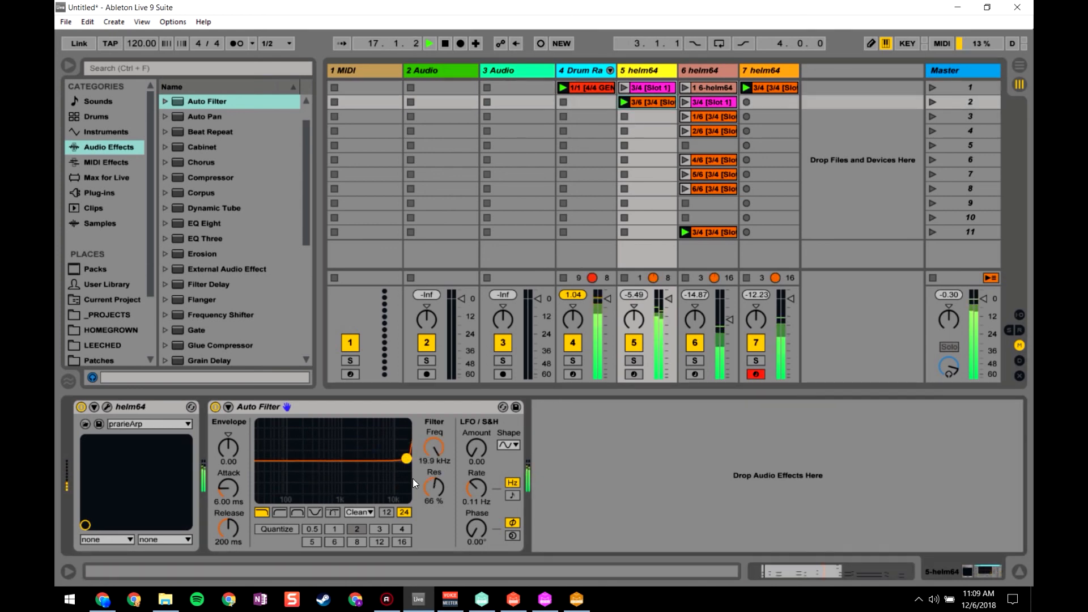
- Open the drum track's Drum Rack and mute the Cassette808_Snr03 pad and the upper 626CLAVE pad
{"action": "double_click", "coordinate": [576, 87]}
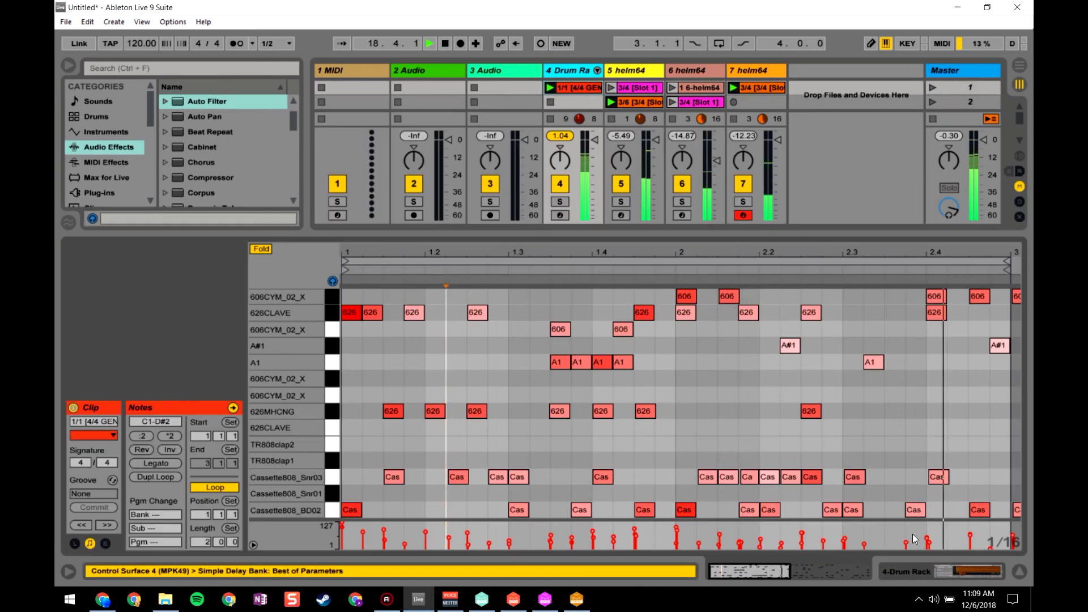
{"action": "left_click", "coordinate": [945, 574]}
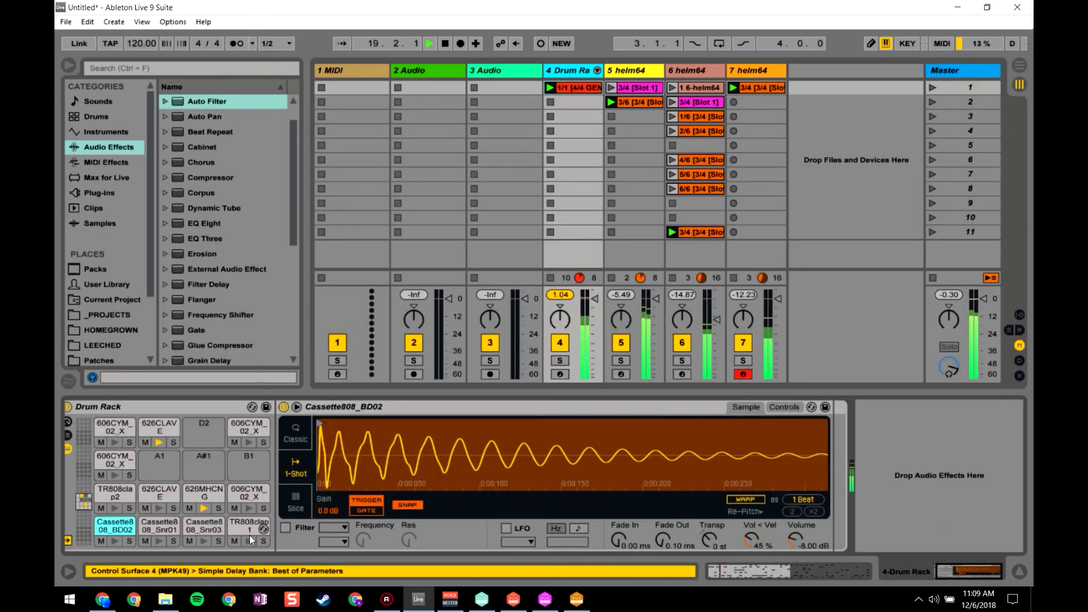
{"action": "left_click", "coordinate": [190, 541]}
{"action": "left_click", "coordinate": [145, 442]}
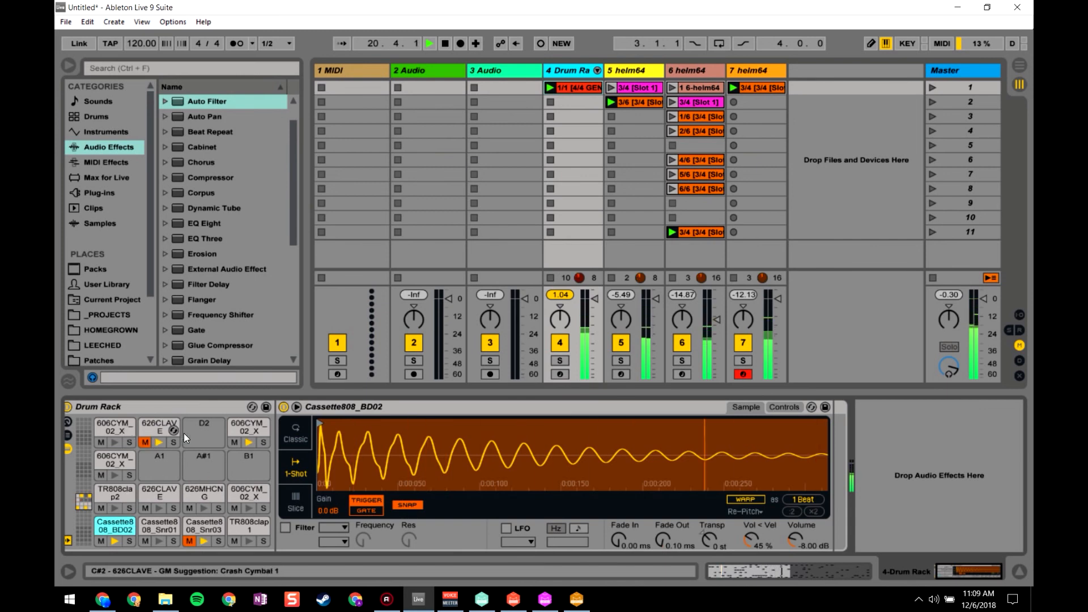
- Add an Overdrive to the drum track at about 107 Hz, bandwidth 5.28 and 92% drive, and stop the clip on track 7
{"action": "scroll", "coordinate": [224, 284], "scroll_direction": "down", "scroll_amount": 3}
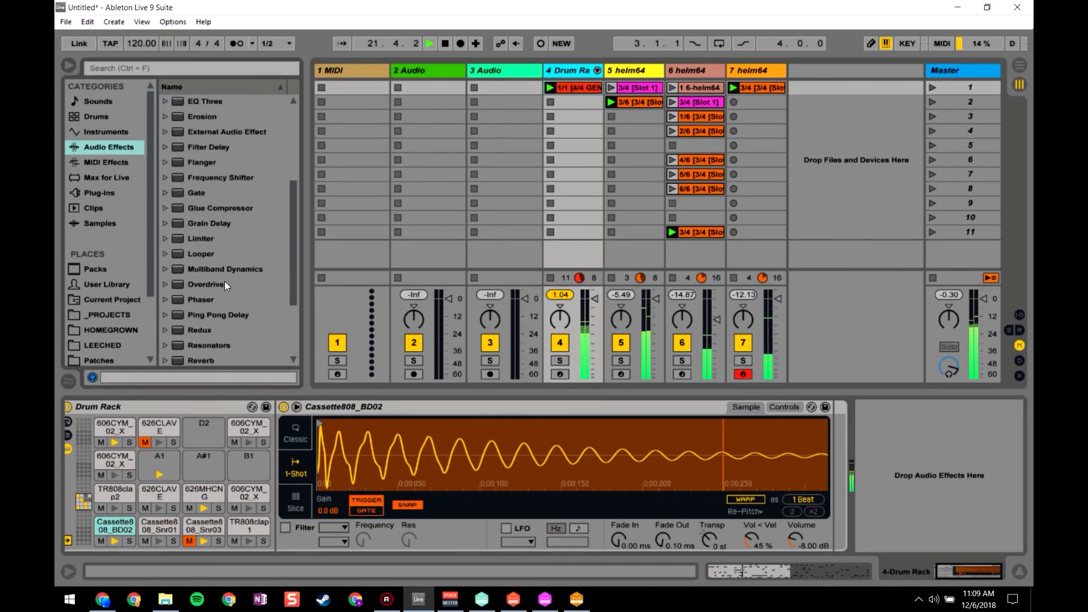
{"action": "double_click", "coordinate": [208, 284]}
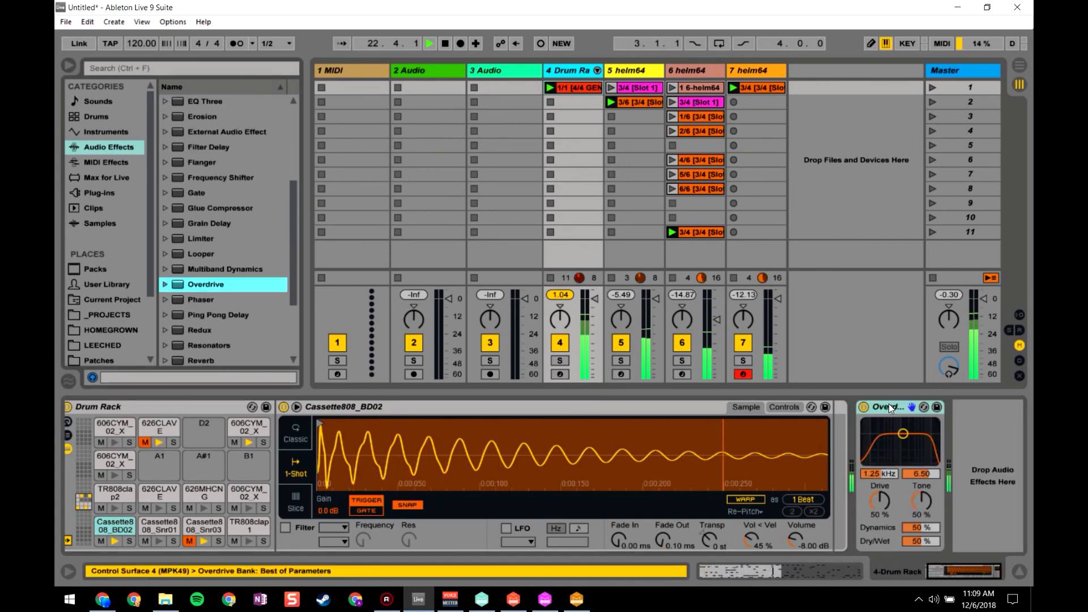
{"action": "left_click_drag", "start_coordinate": [903, 434], "coordinate": [875, 443]}
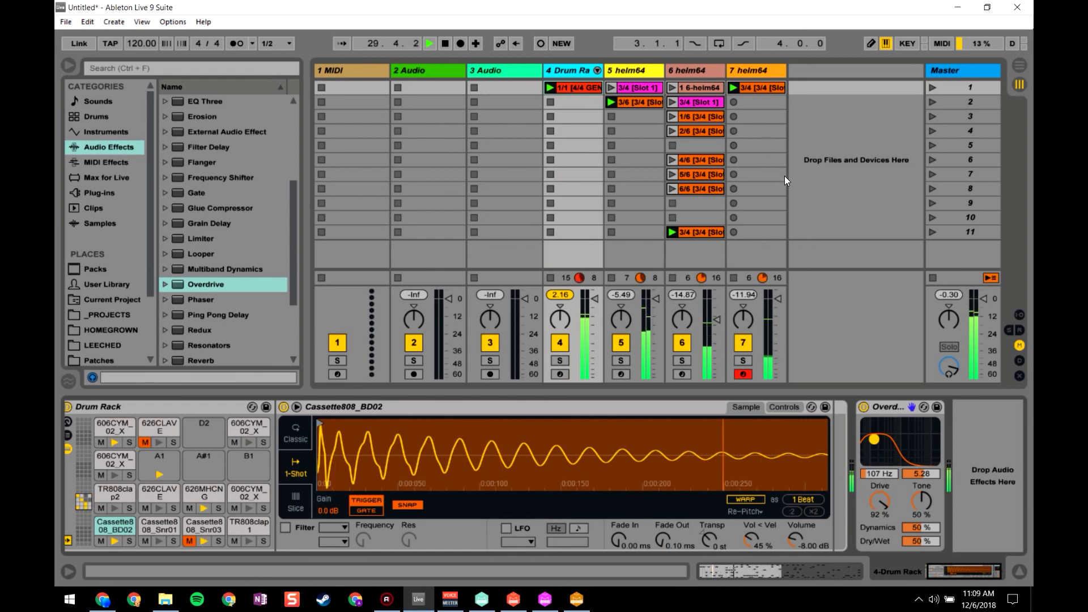
{"action": "left_click", "coordinate": [734, 102]}
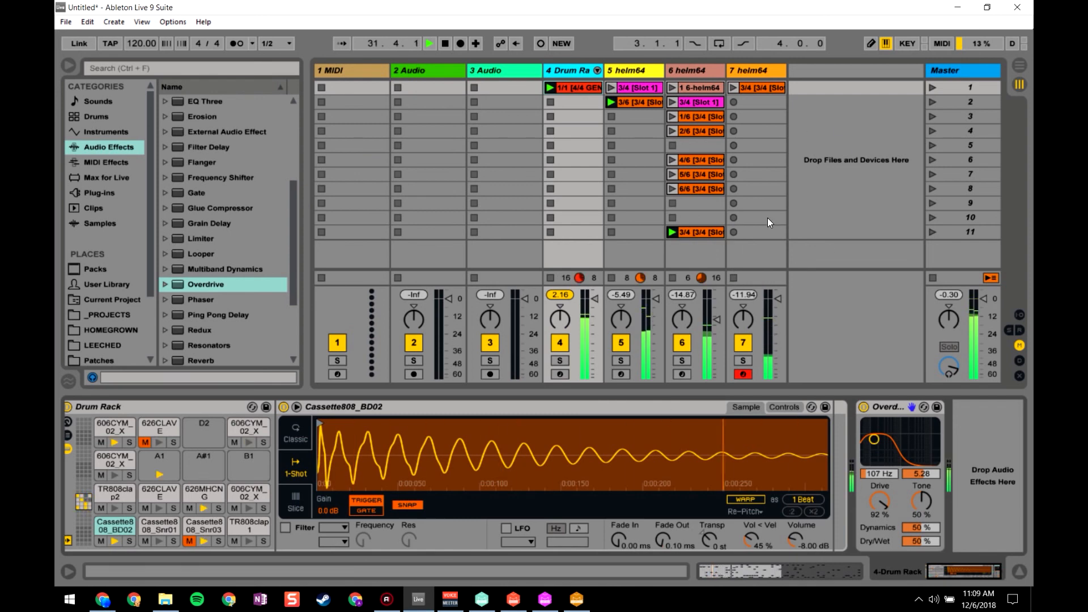